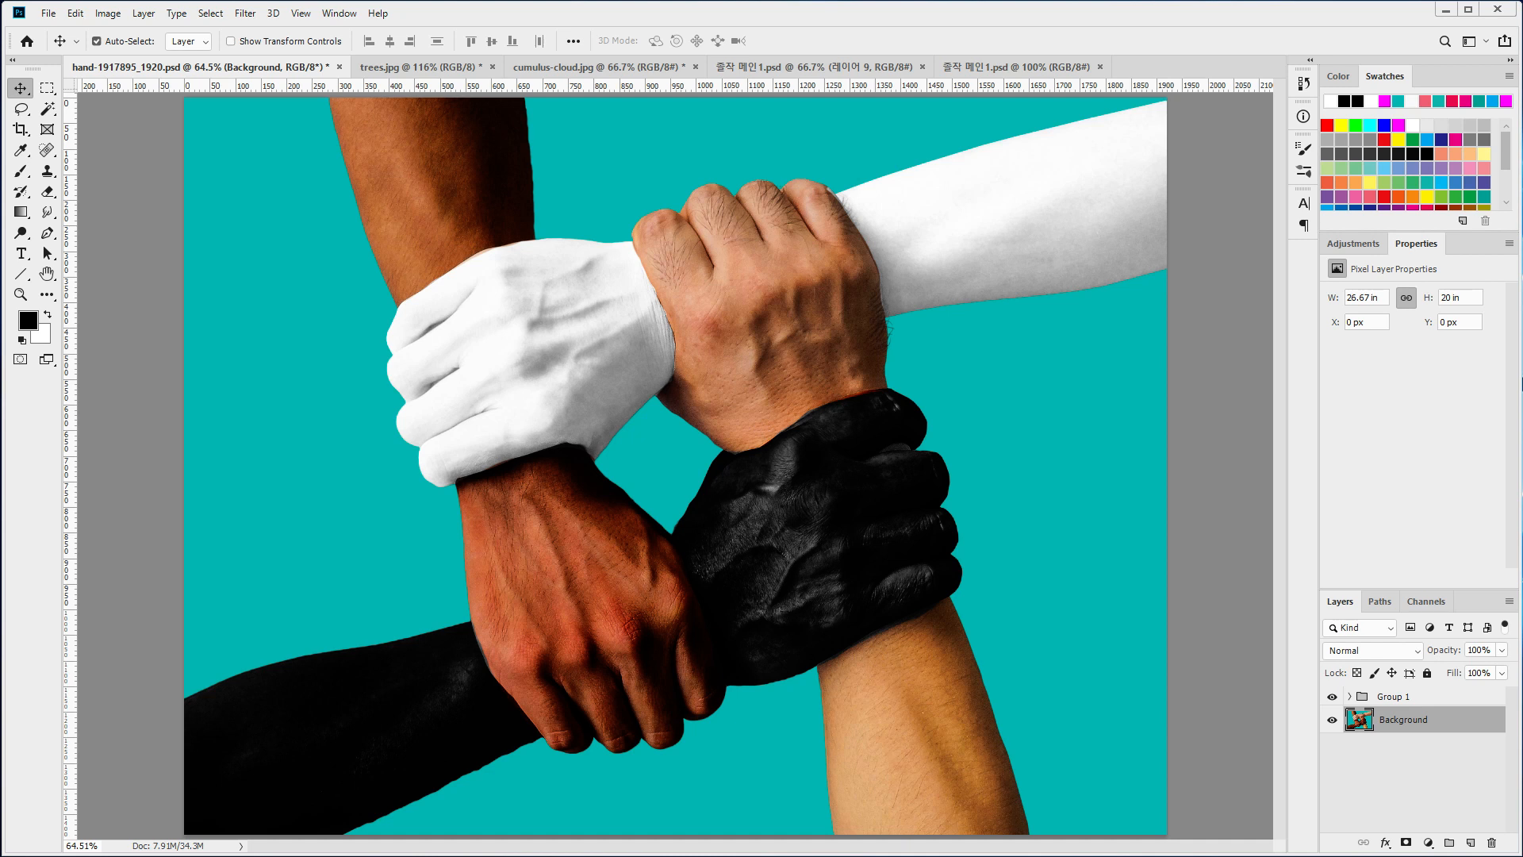
# - Hide Group 1 and activate the Magic Wand tool for the Background layer
pyautogui.click(1332, 696)
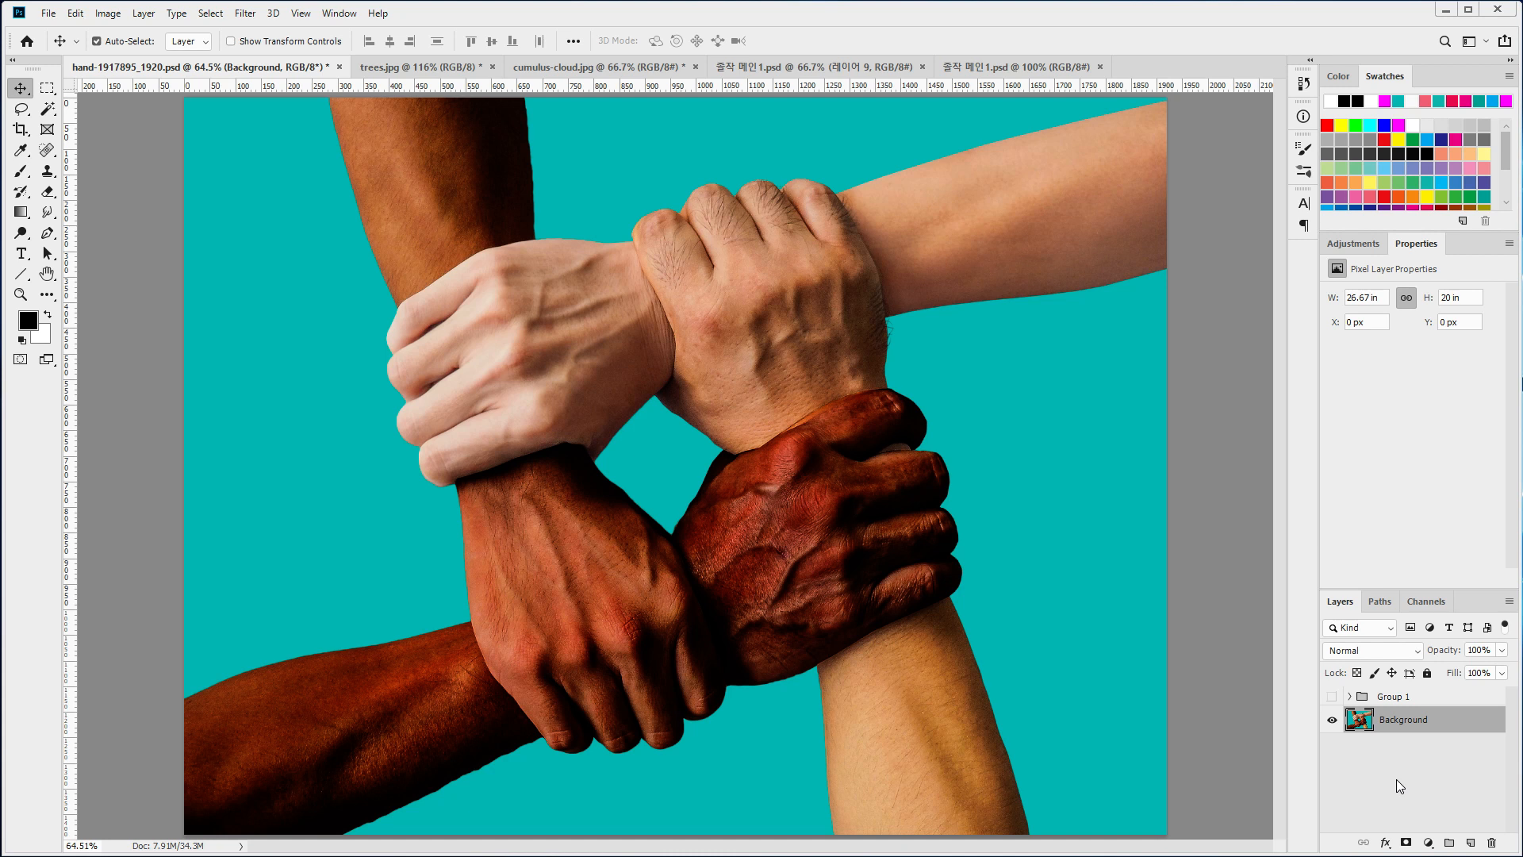
pyautogui.click(47, 109)
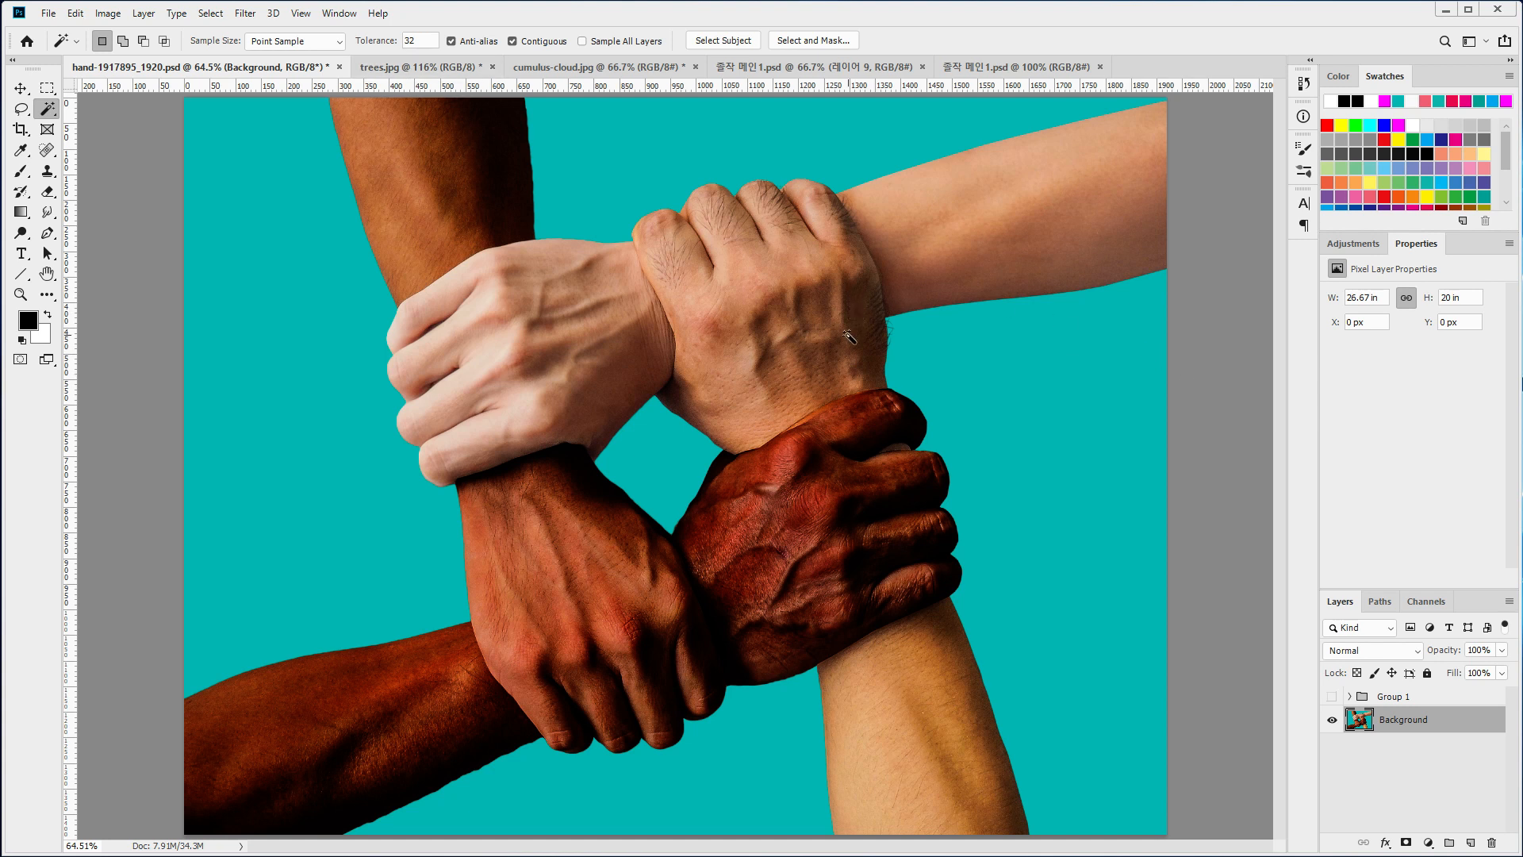
# - Try to select the two light-skinned hands and forearm by adding Magic Wand samples, and clear the selection
pyautogui.click(609, 352)
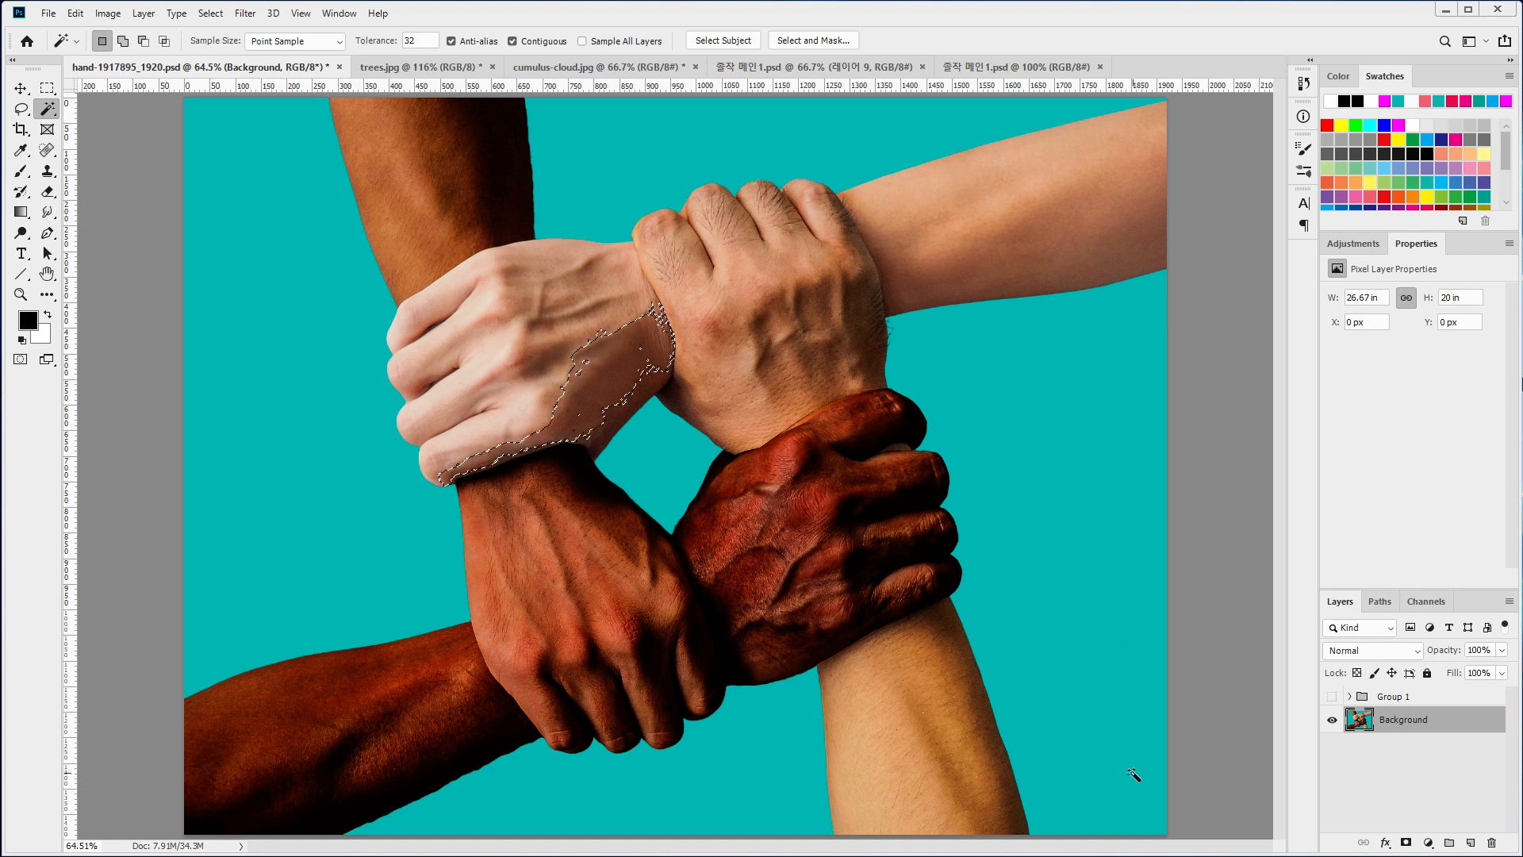
pyautogui.press('shift')
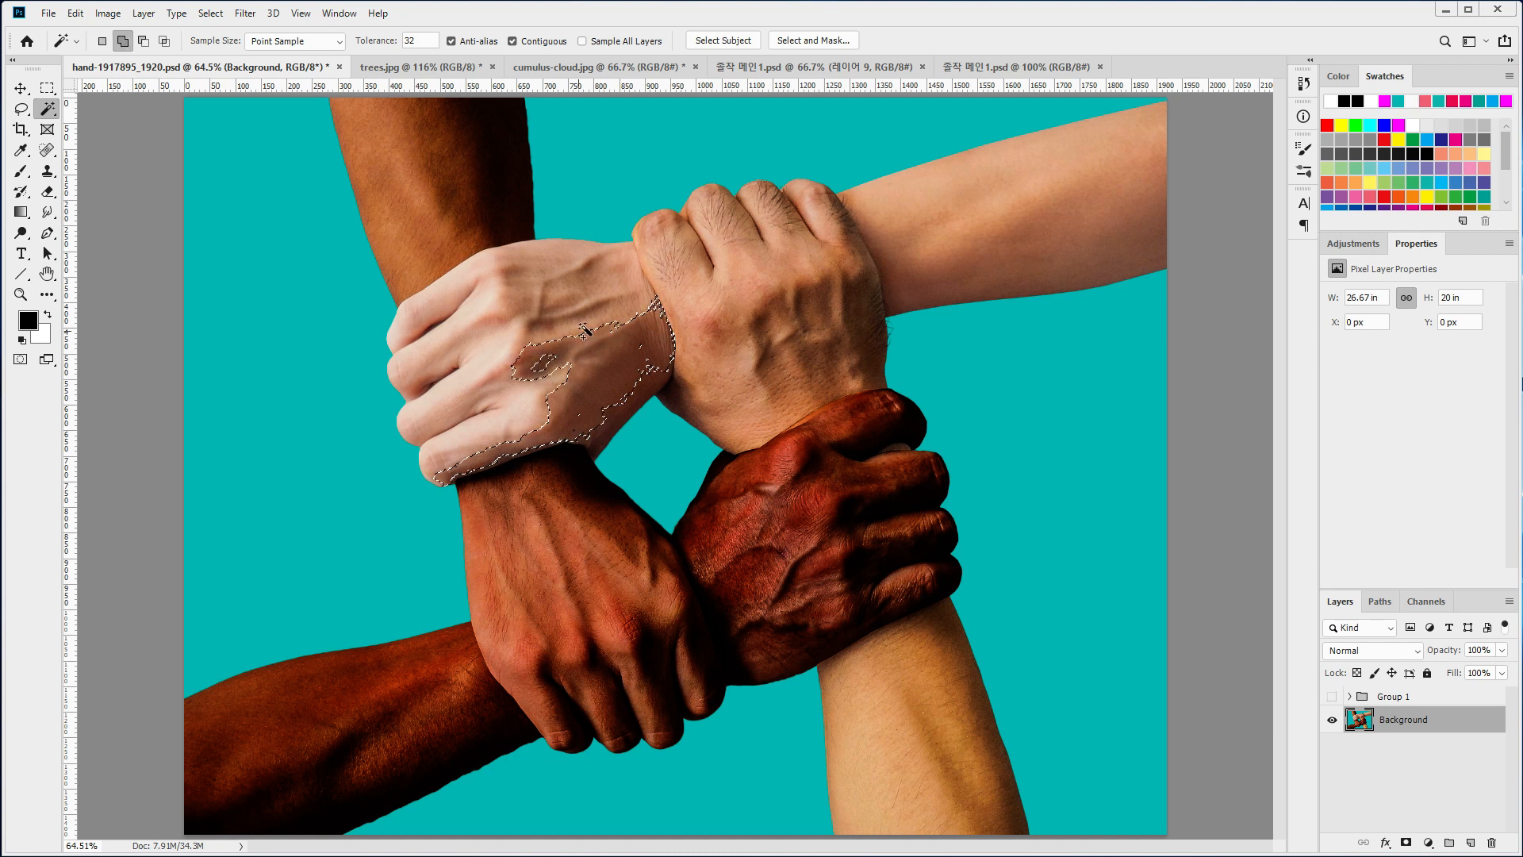
pyautogui.keyDown('shift'); pyautogui.click(665, 288); pyautogui.keyUp('shift')
pyautogui.keyDown('shift'); pyautogui.click(802, 317); pyautogui.keyUp('shift')
pyautogui.keyDown('shift'); pyautogui.click(1007, 230); pyautogui.keyUp('shift')
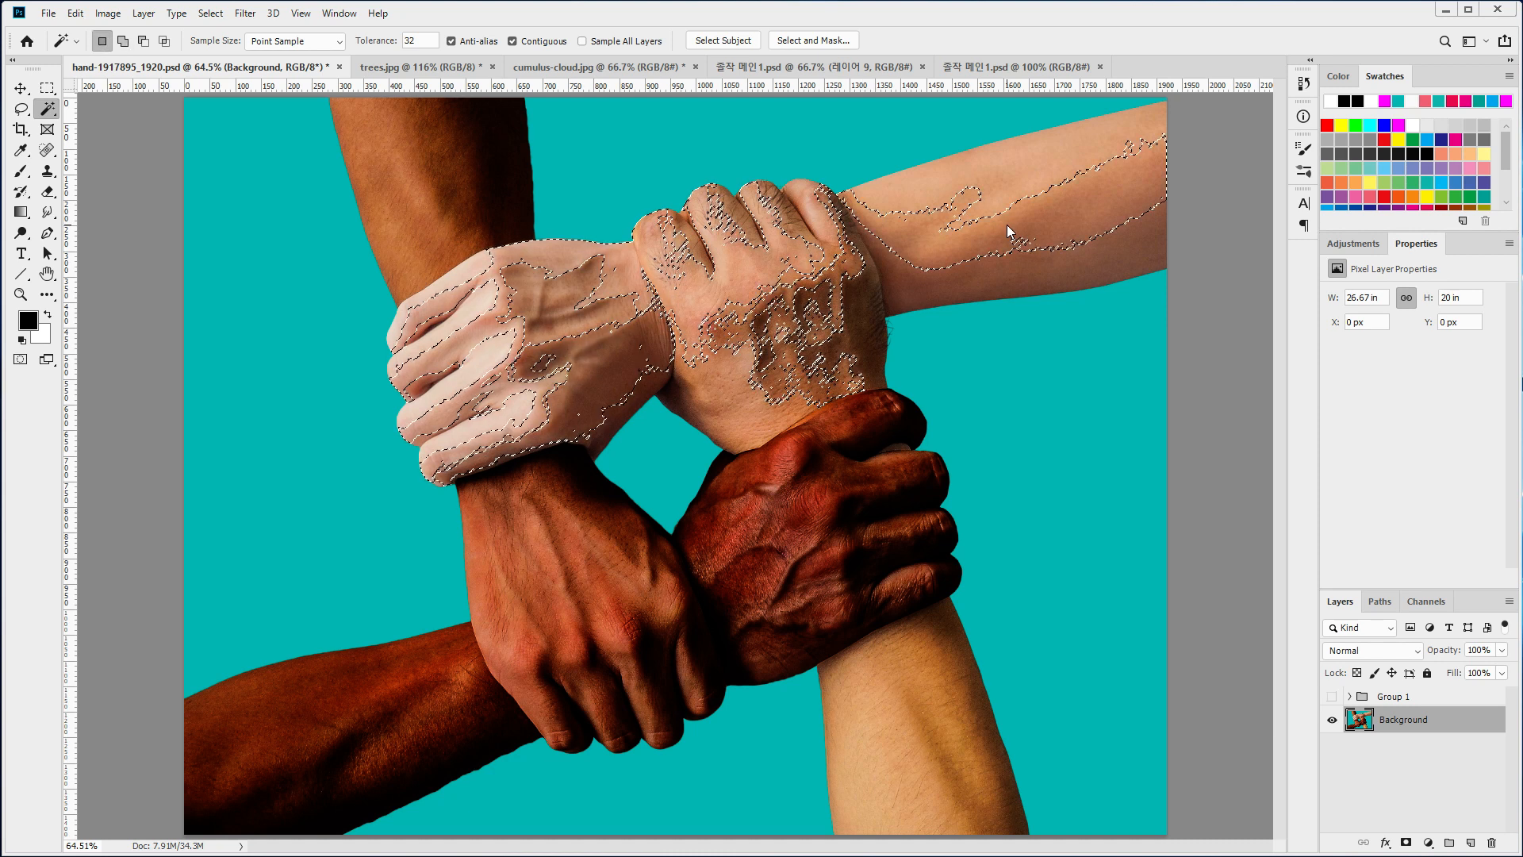
pyautogui.keyDown('shift'); pyautogui.click(775, 367); pyautogui.keyUp('shift')
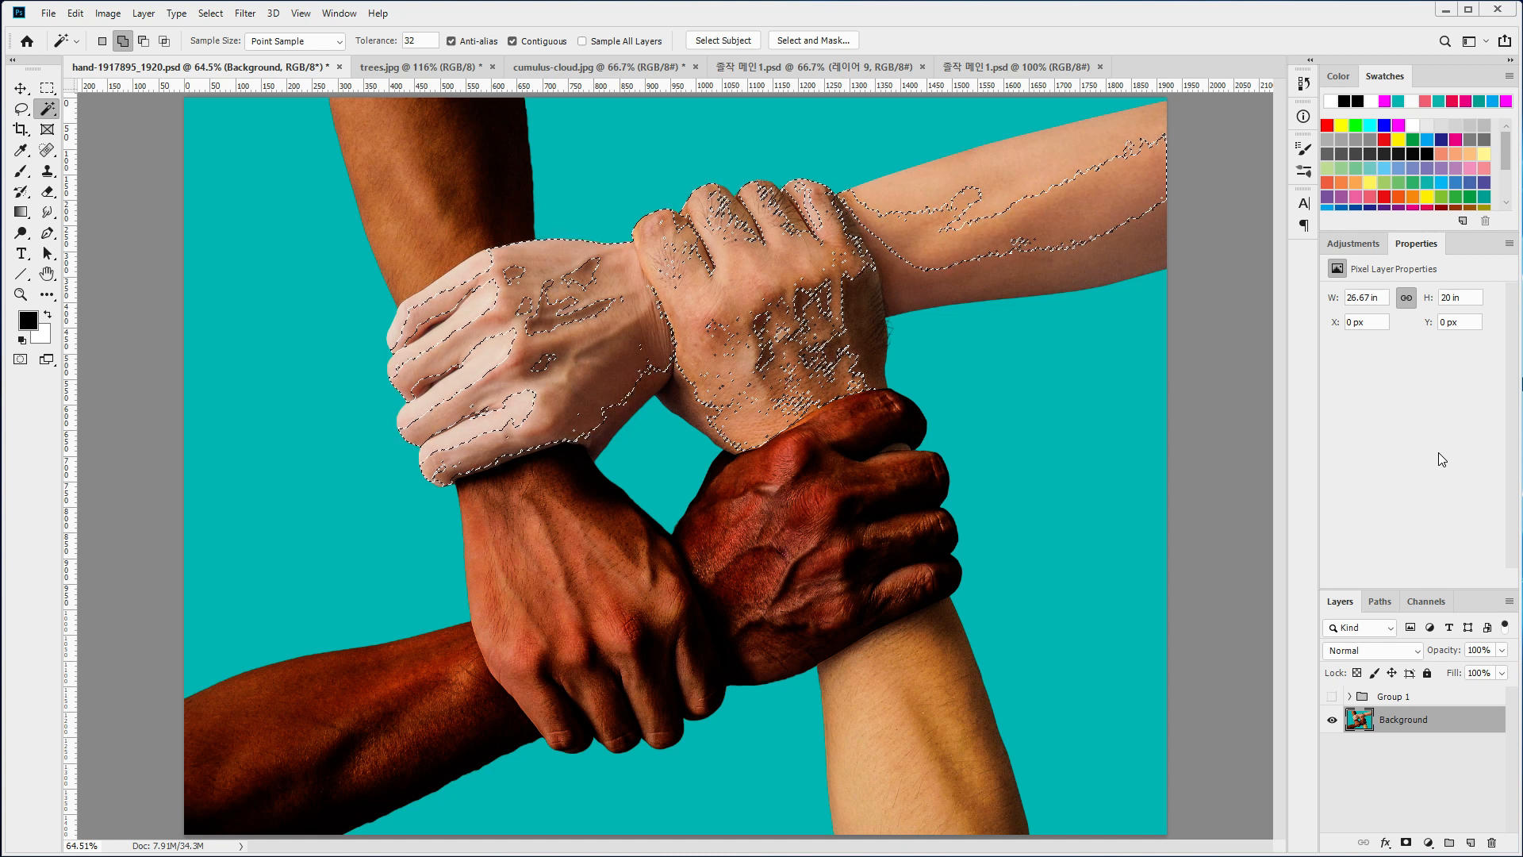
pyautogui.hotkey('ctrl', 'd')
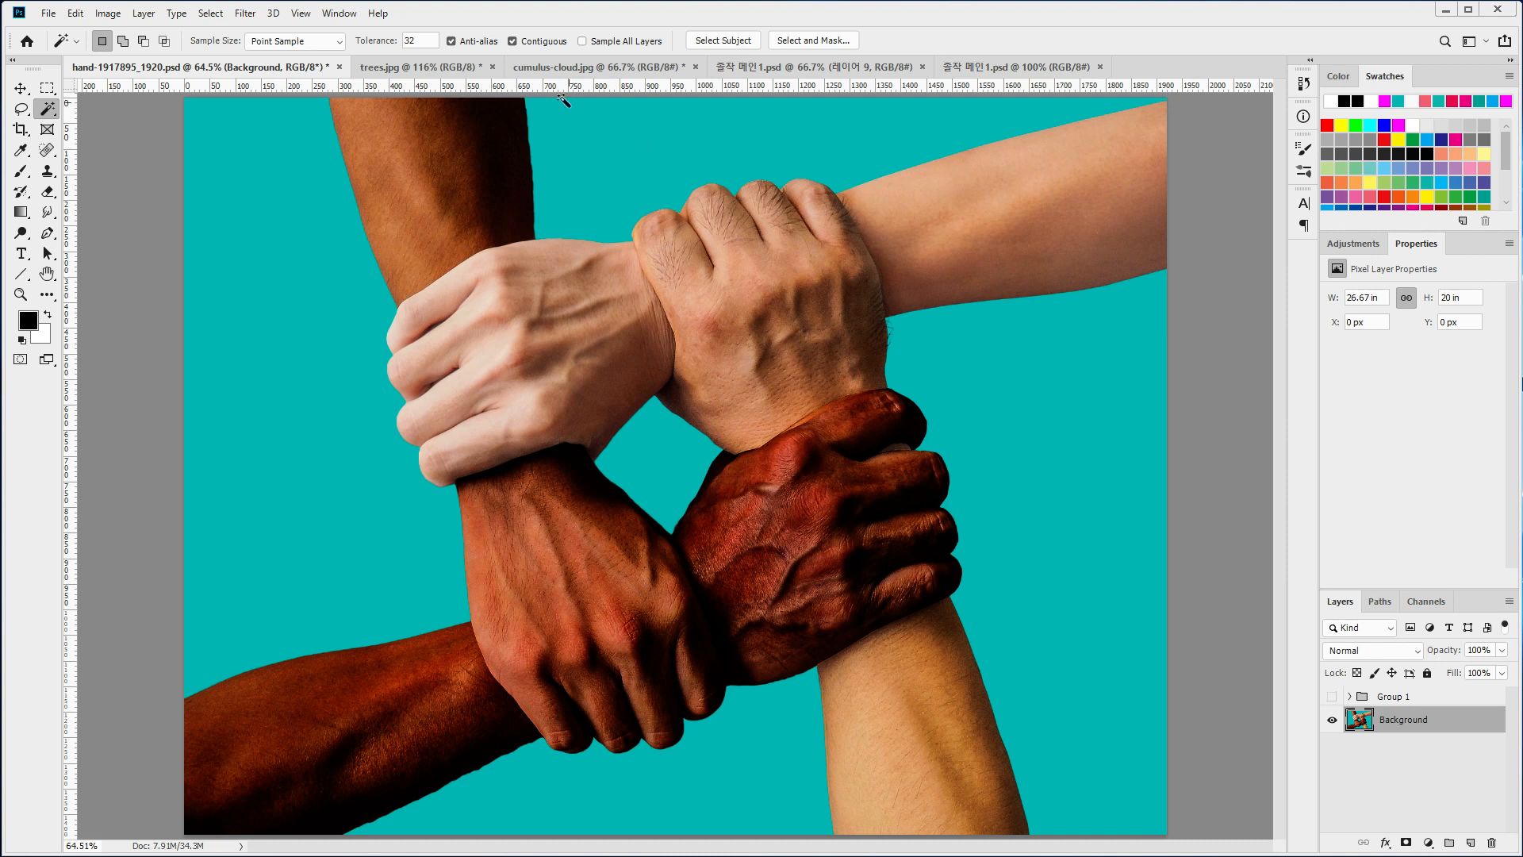
# - Try selecting the separate teal background areas one by one with the contiguous Magic Wand, and clear the selection
pyautogui.click(609, 175)
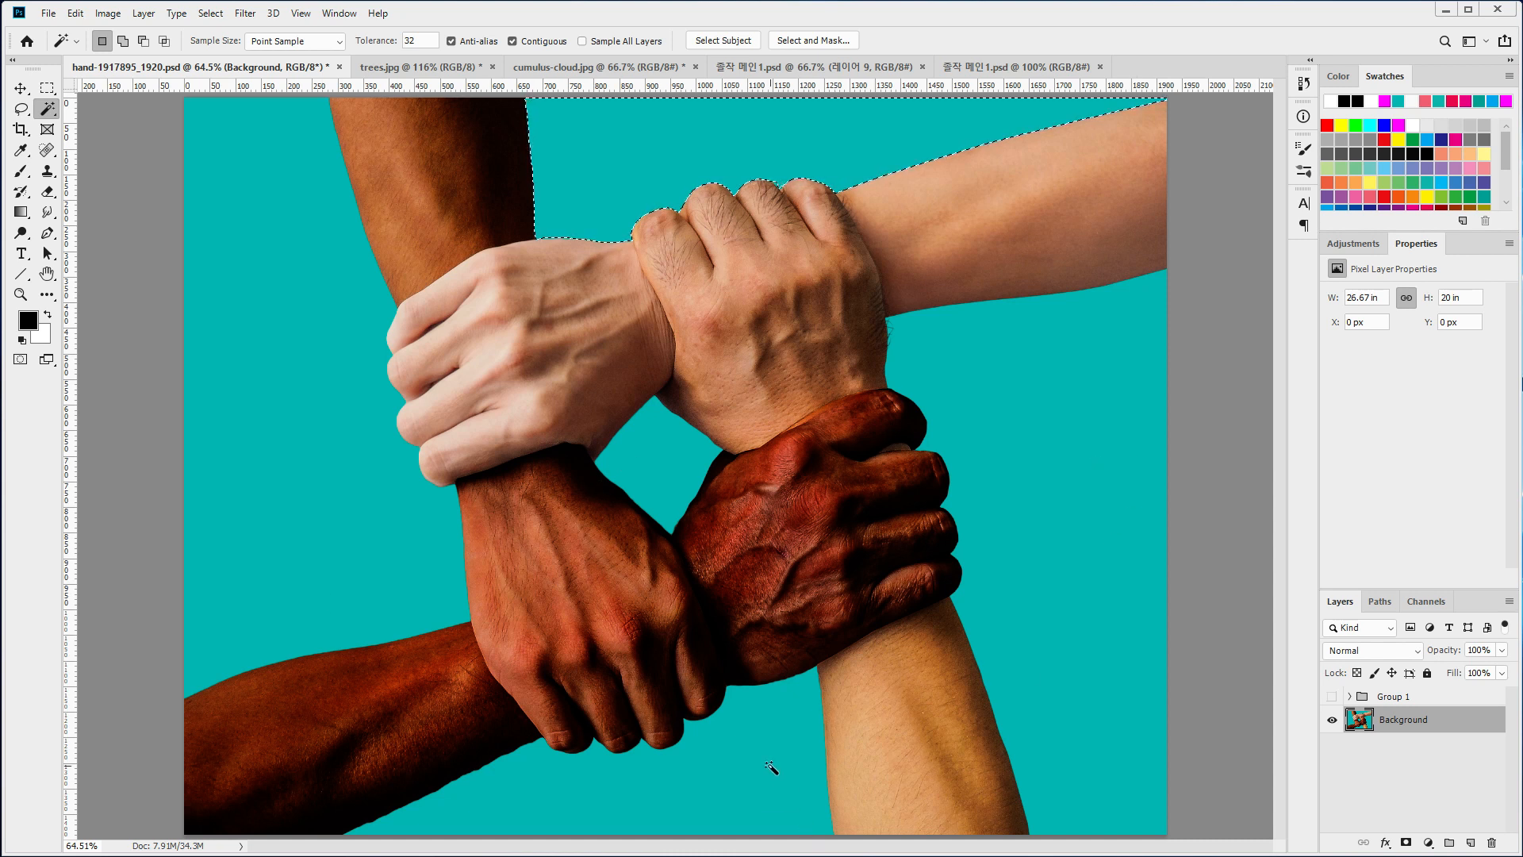
pyautogui.press('shift')
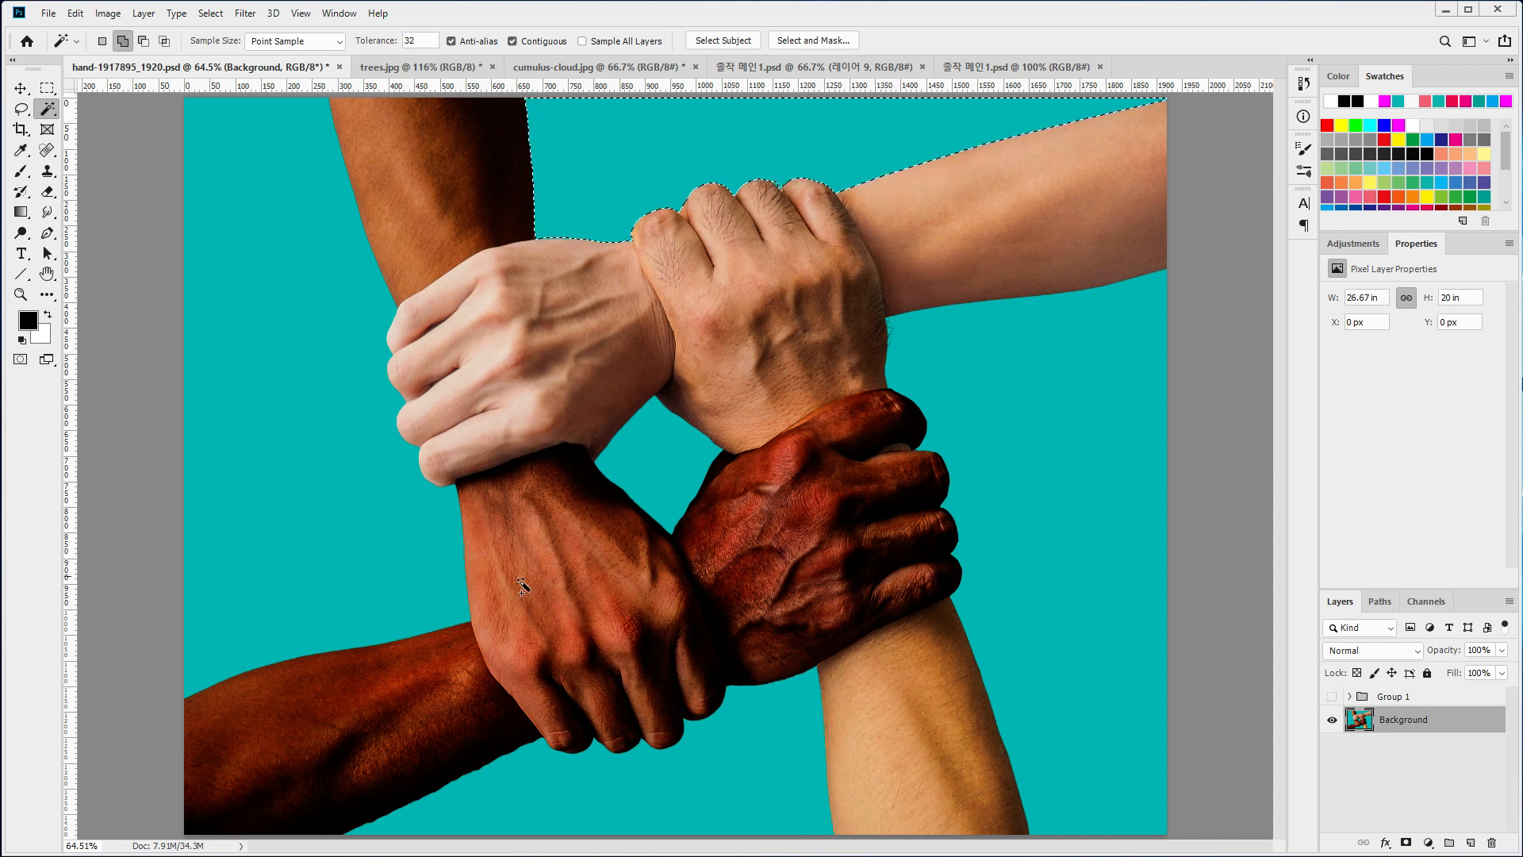
pyautogui.click(369, 540)
pyautogui.click(702, 446)
pyautogui.click(718, 758)
pyautogui.click(1081, 567)
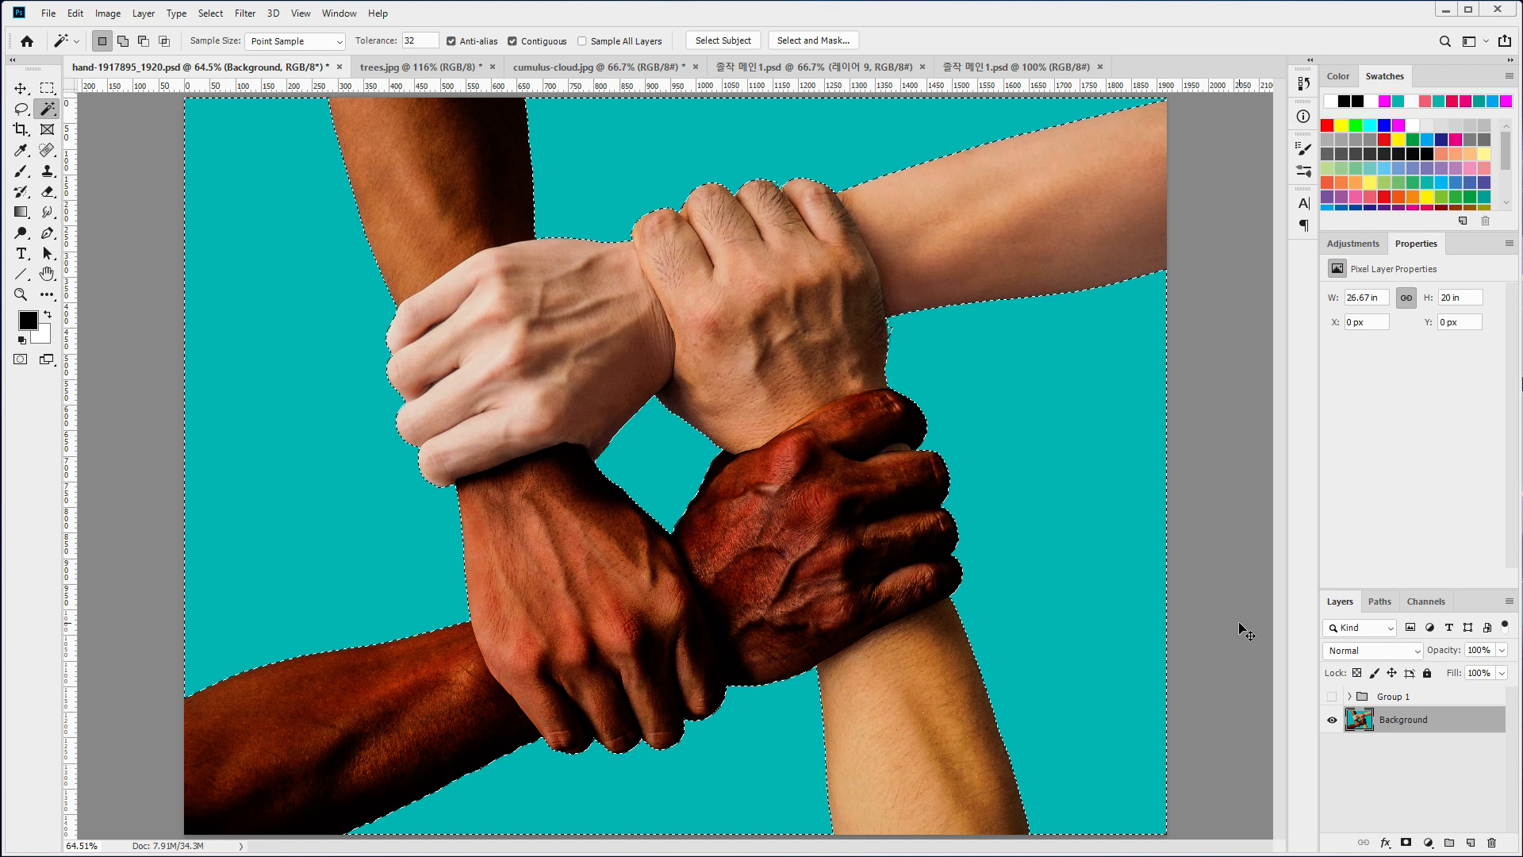
pyautogui.hotkey('ctrl', 'd')
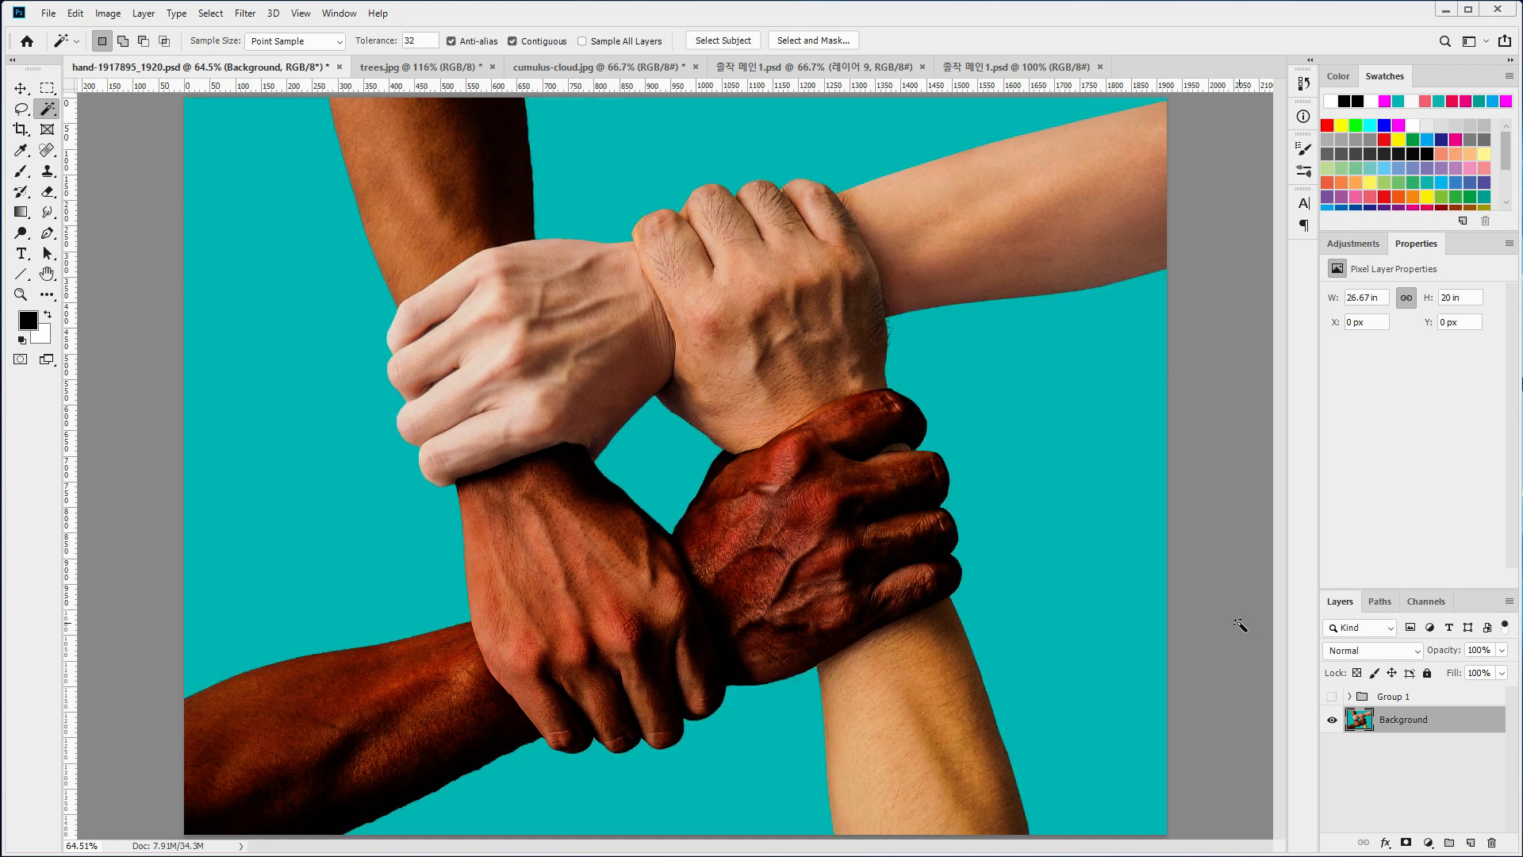
# - Select all teal areas with the Magic Wand's Contiguous option off, and invert the selection to the hands
pyautogui.click(512, 41)
pyautogui.click(635, 171)
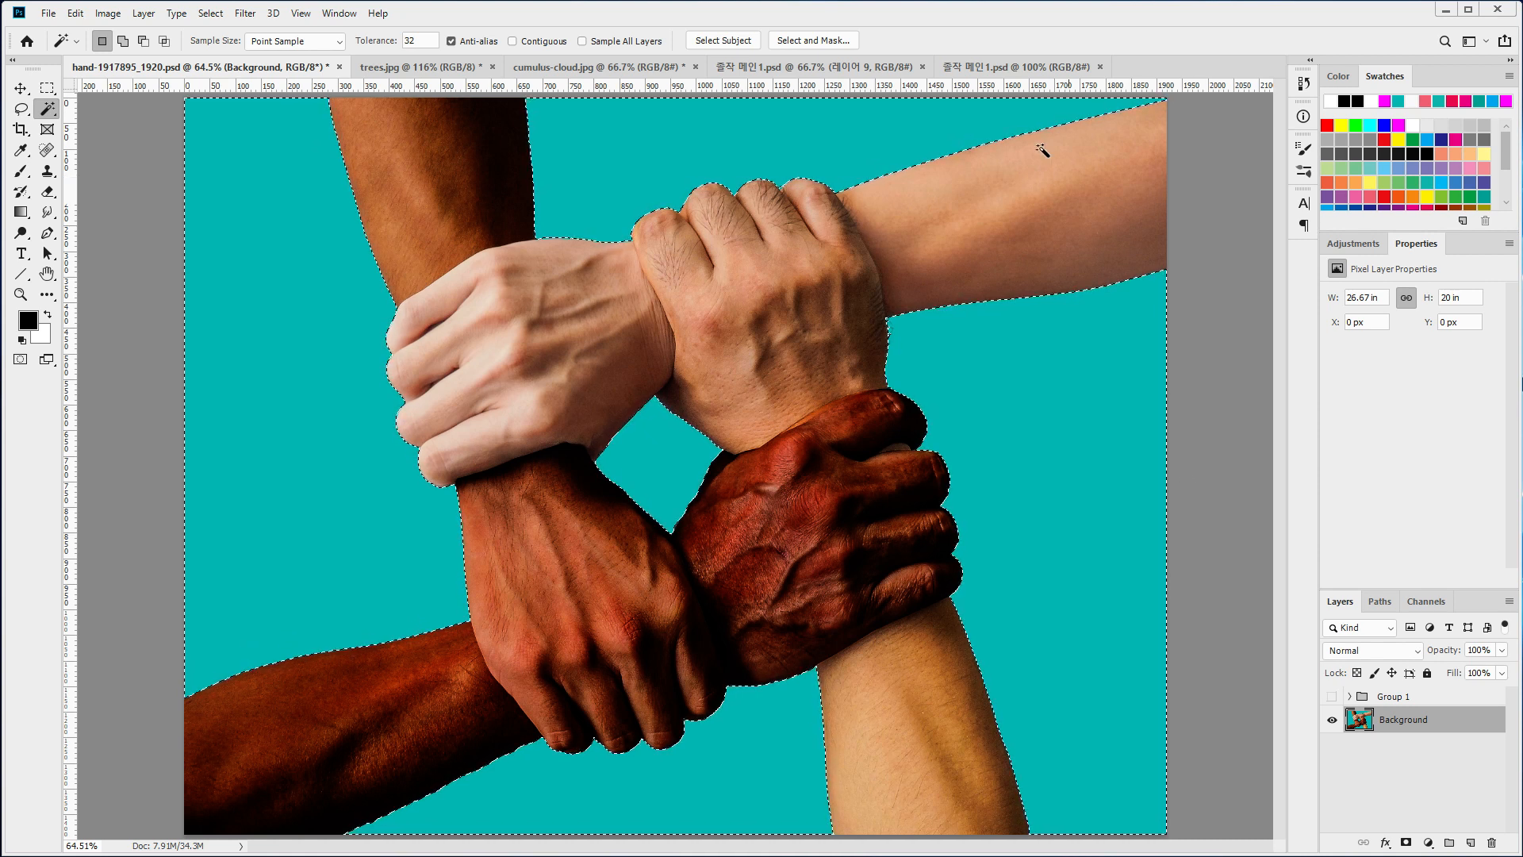
pyautogui.click(205, 15)
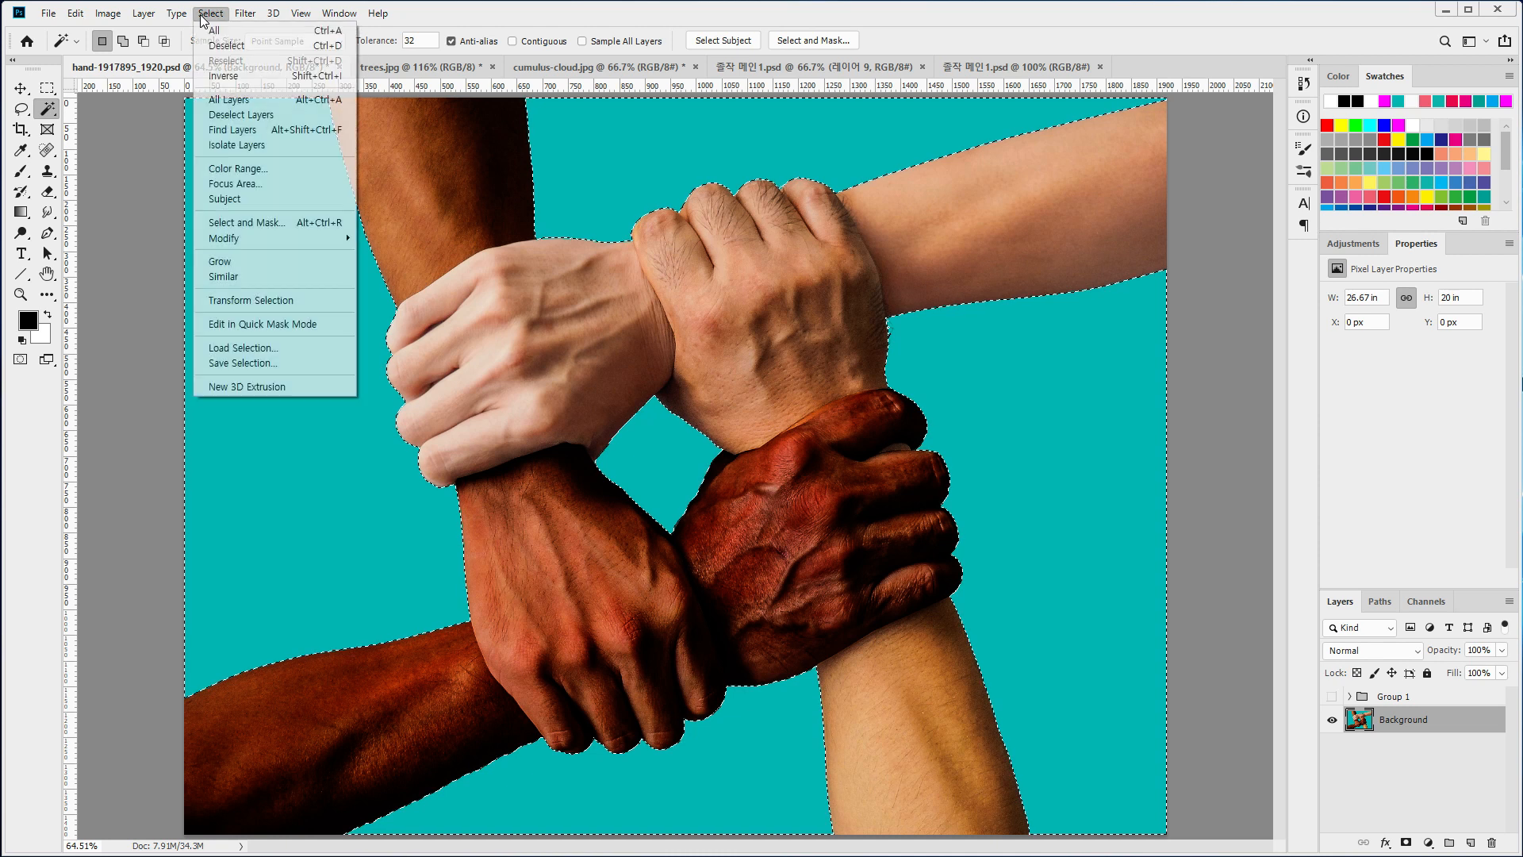
pyautogui.click(213, 78)
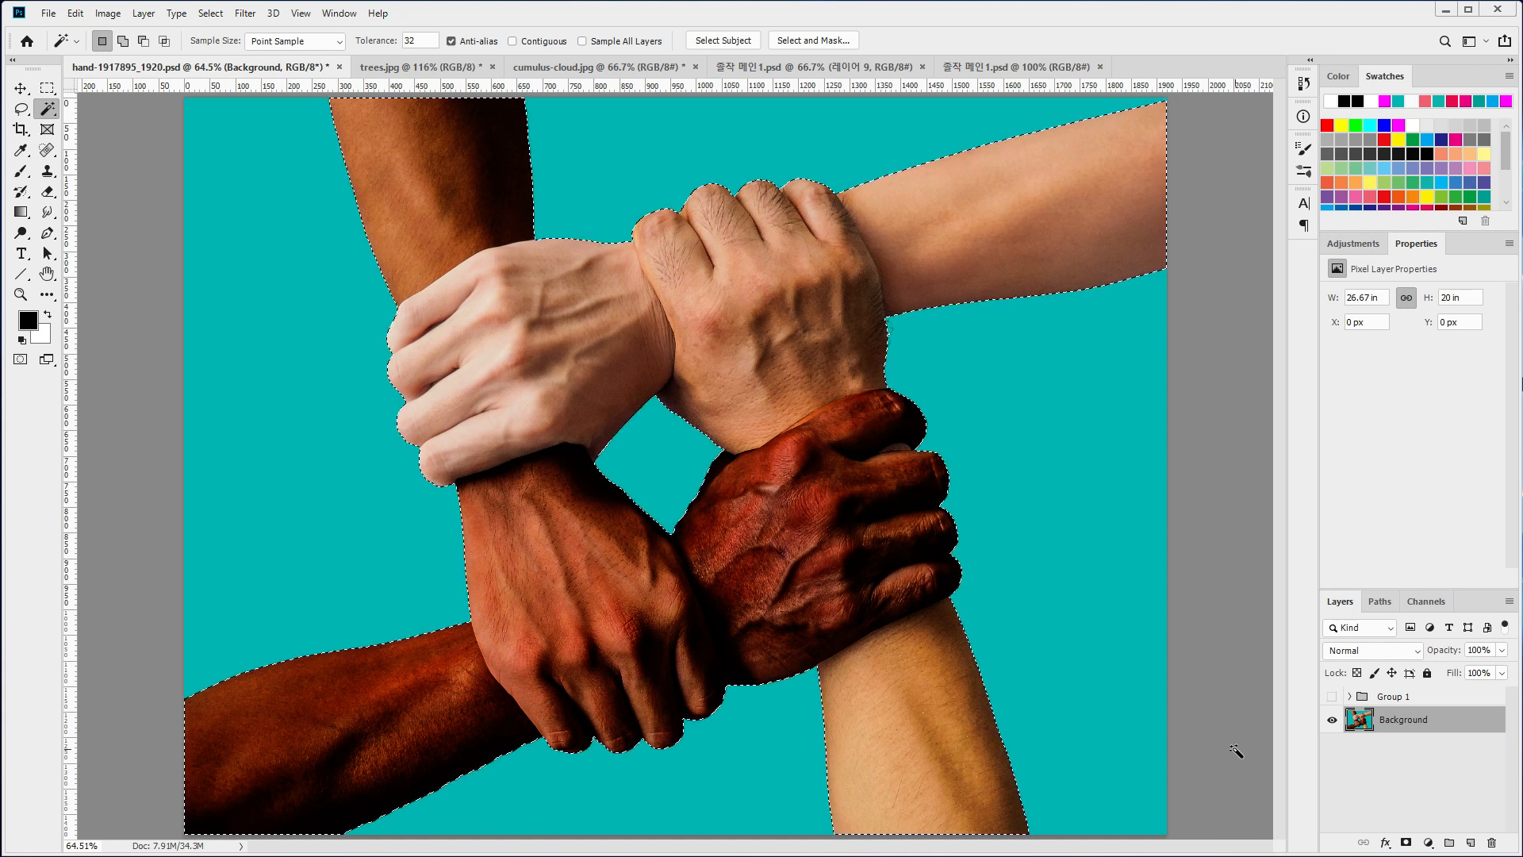
# - Copy the selected hands to a new layer and check the cut-out by temporarily hiding the Background layer
pyautogui.hotkey('ctrl', 'j')
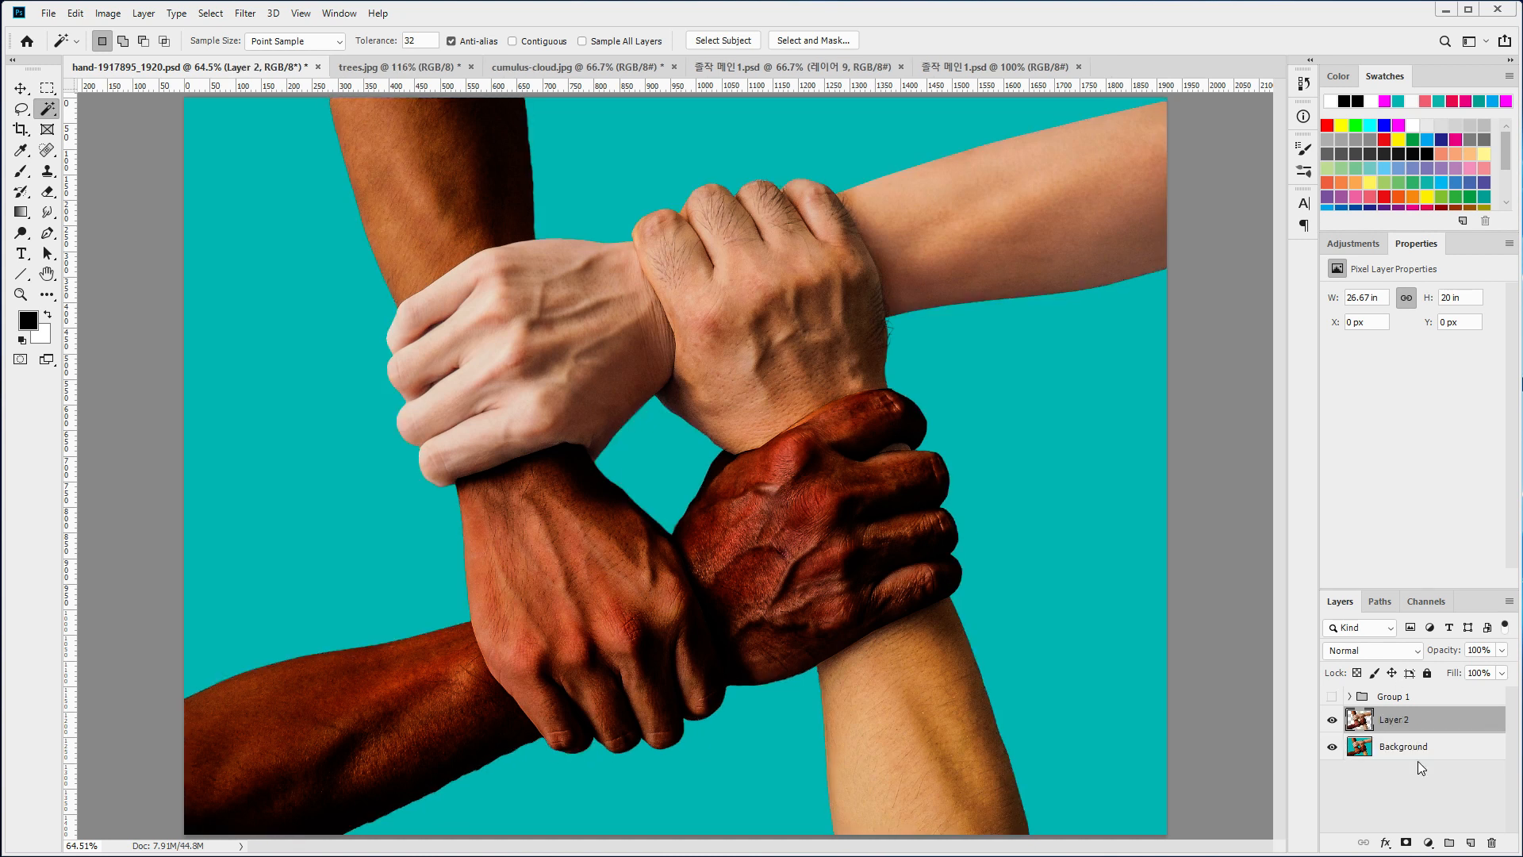
pyautogui.click(1332, 747)
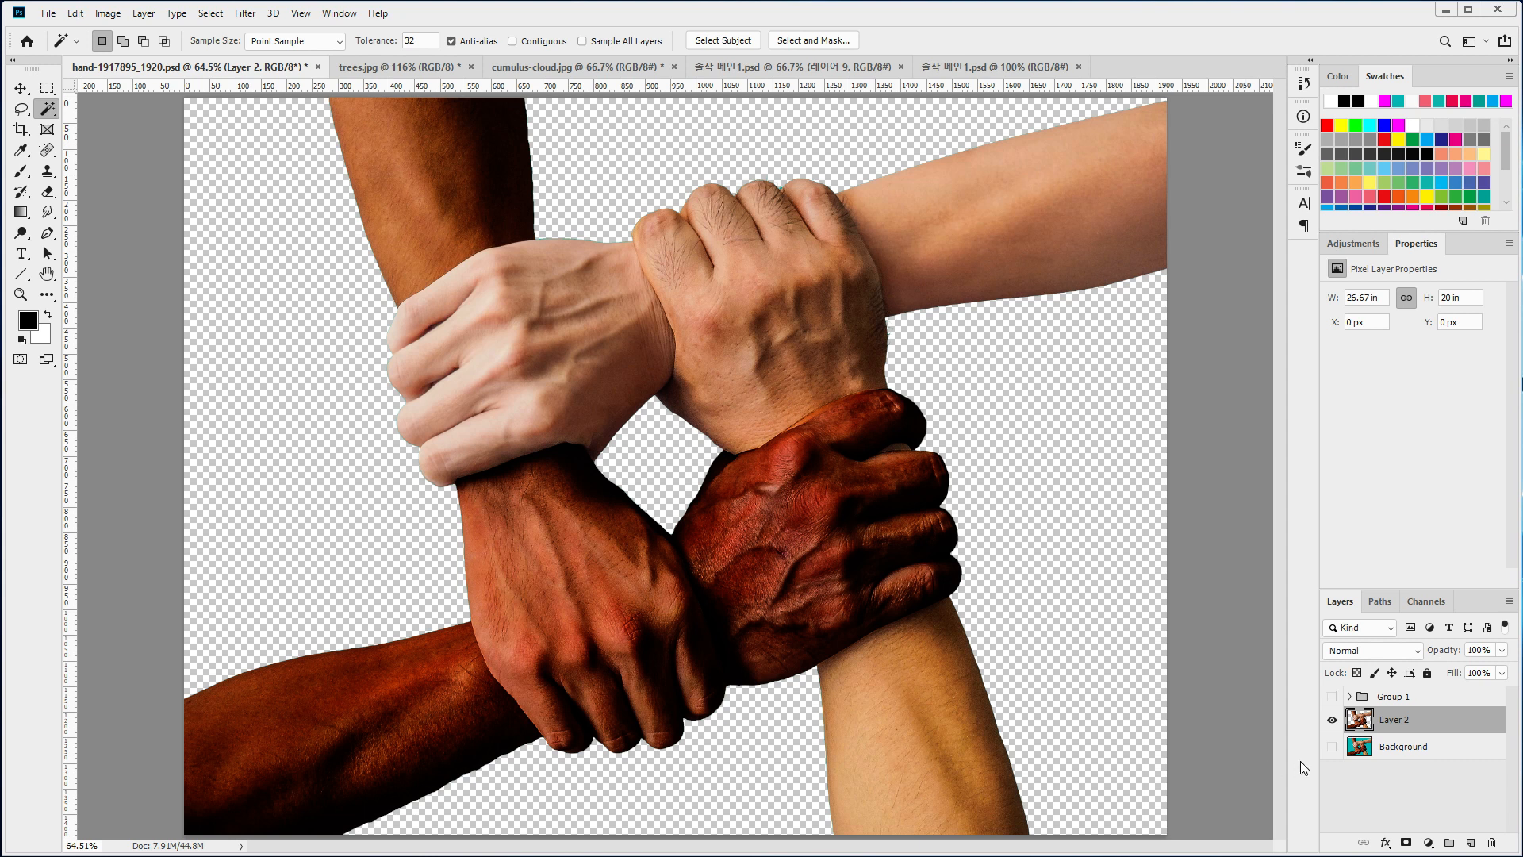
pyautogui.click(1332, 747)
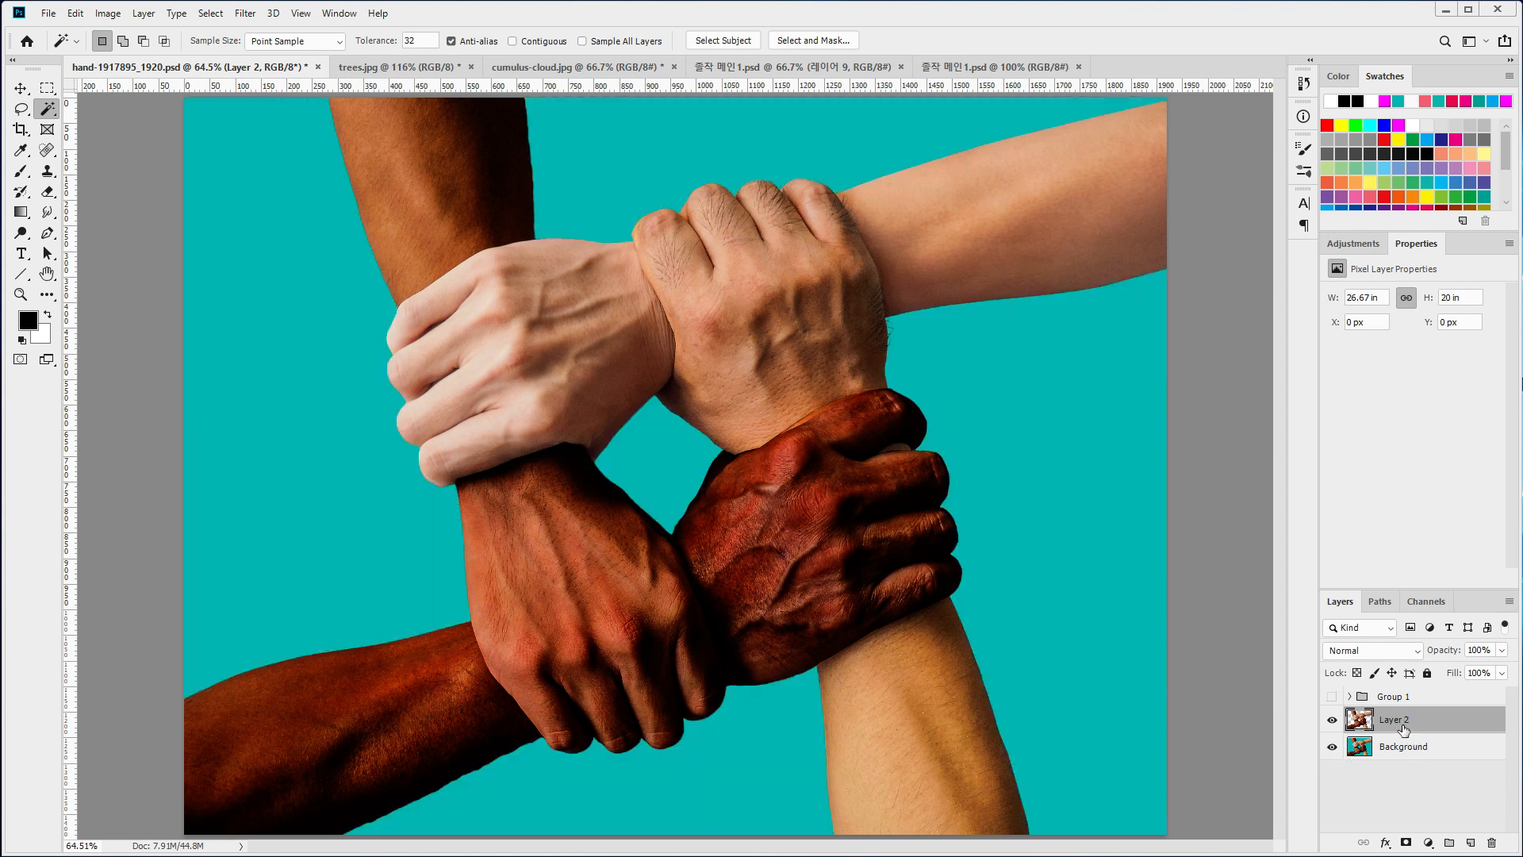
# - Rename the cut-out hands layer as Black
pyautogui.doubleClick(1395, 719)
pyautogui.write('ㅠ')
pyautogui.write('la')
pyautogui.write('ck')
pyautogui.press('Return')
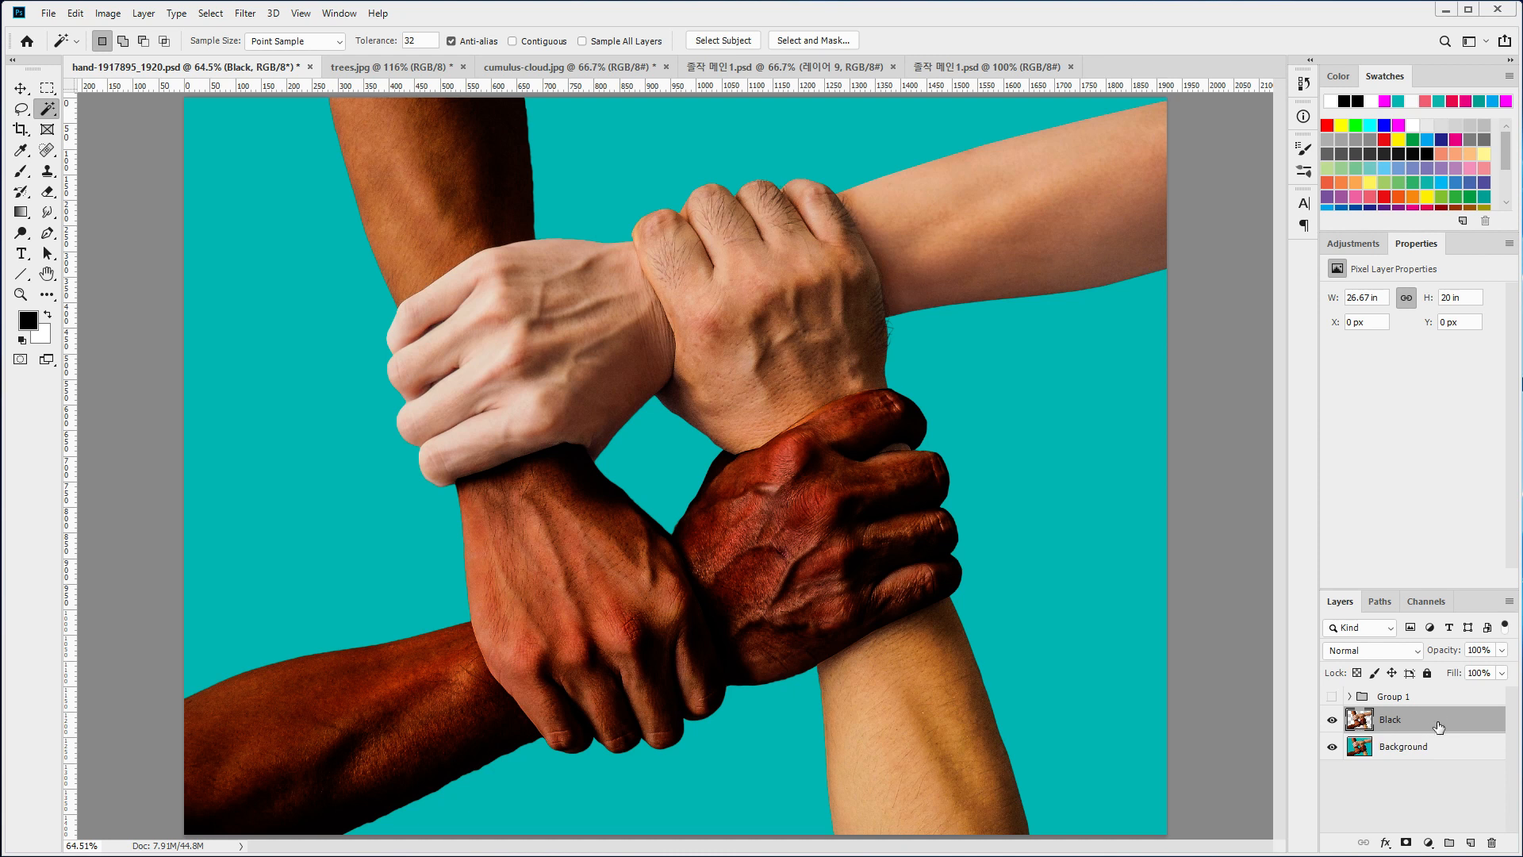
# - Add a Black & White adjustment layer above the Black layer and clip it to that layer
pyautogui.click(1430, 844)
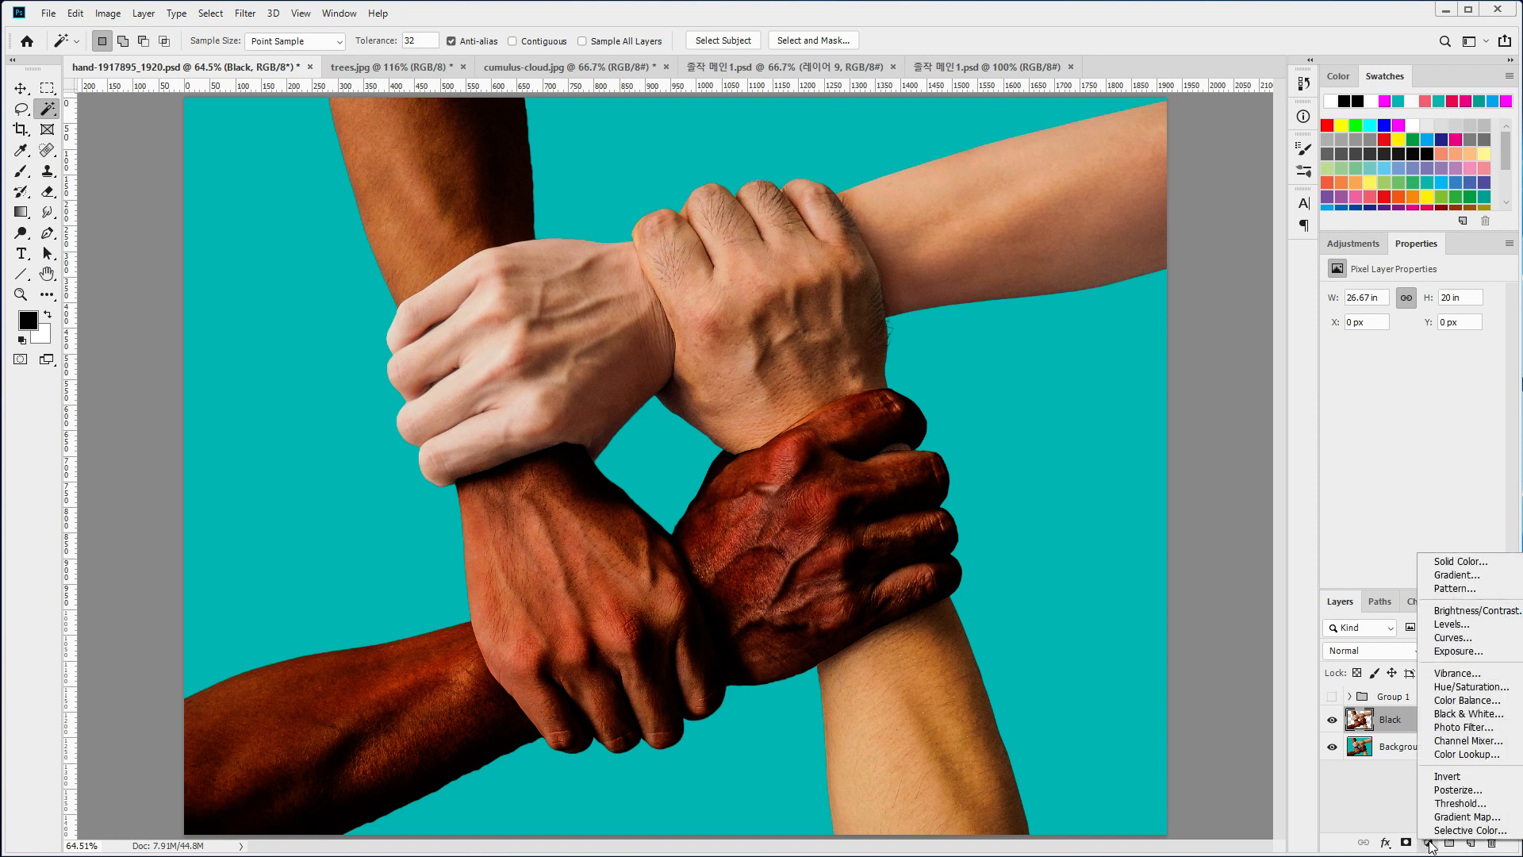
pyautogui.click(1464, 714)
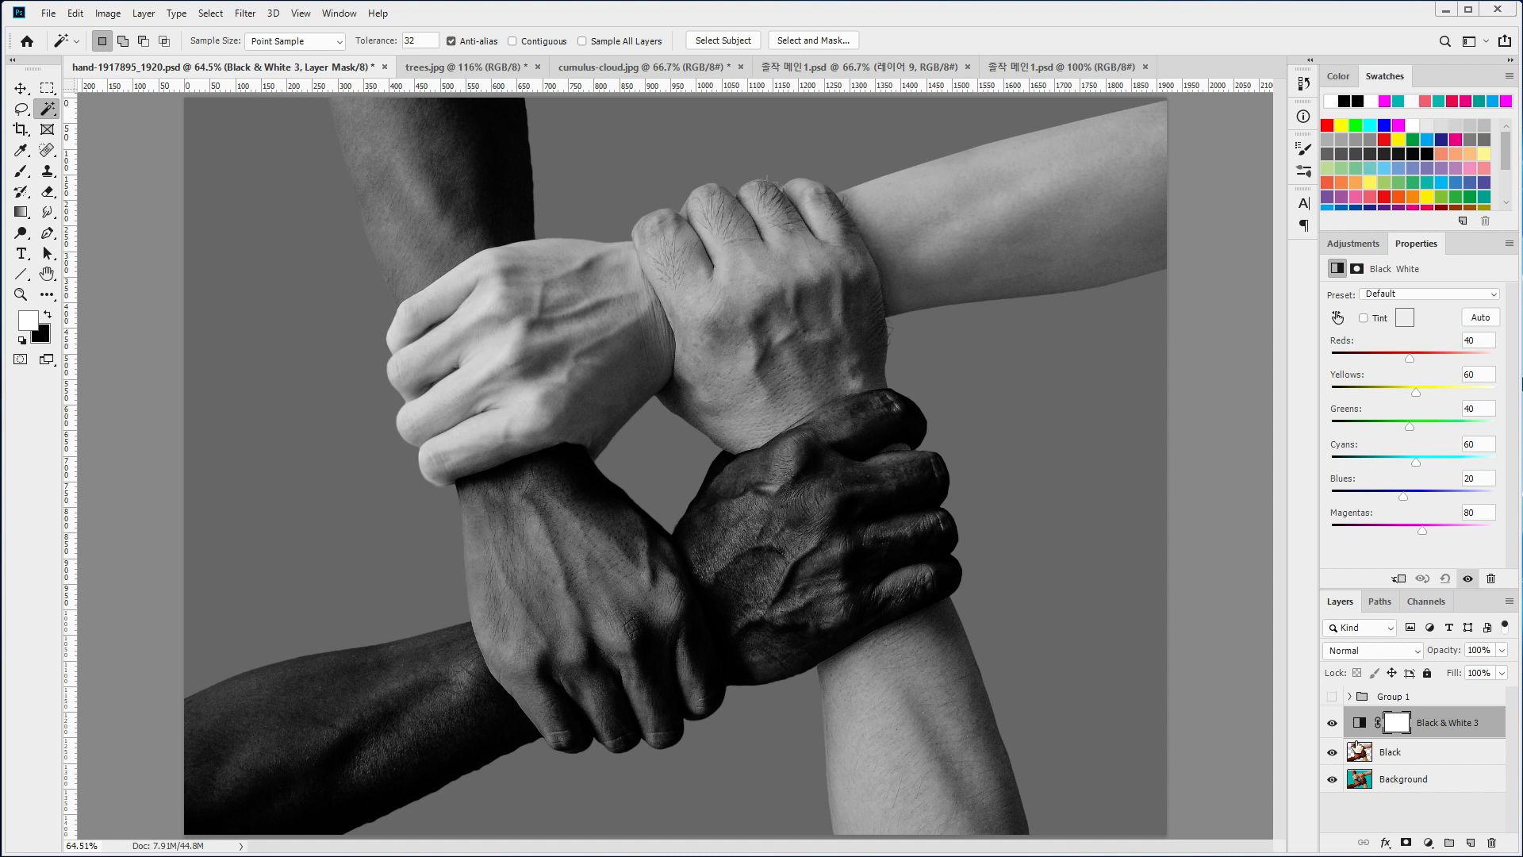
pyautogui.click(1395, 755)
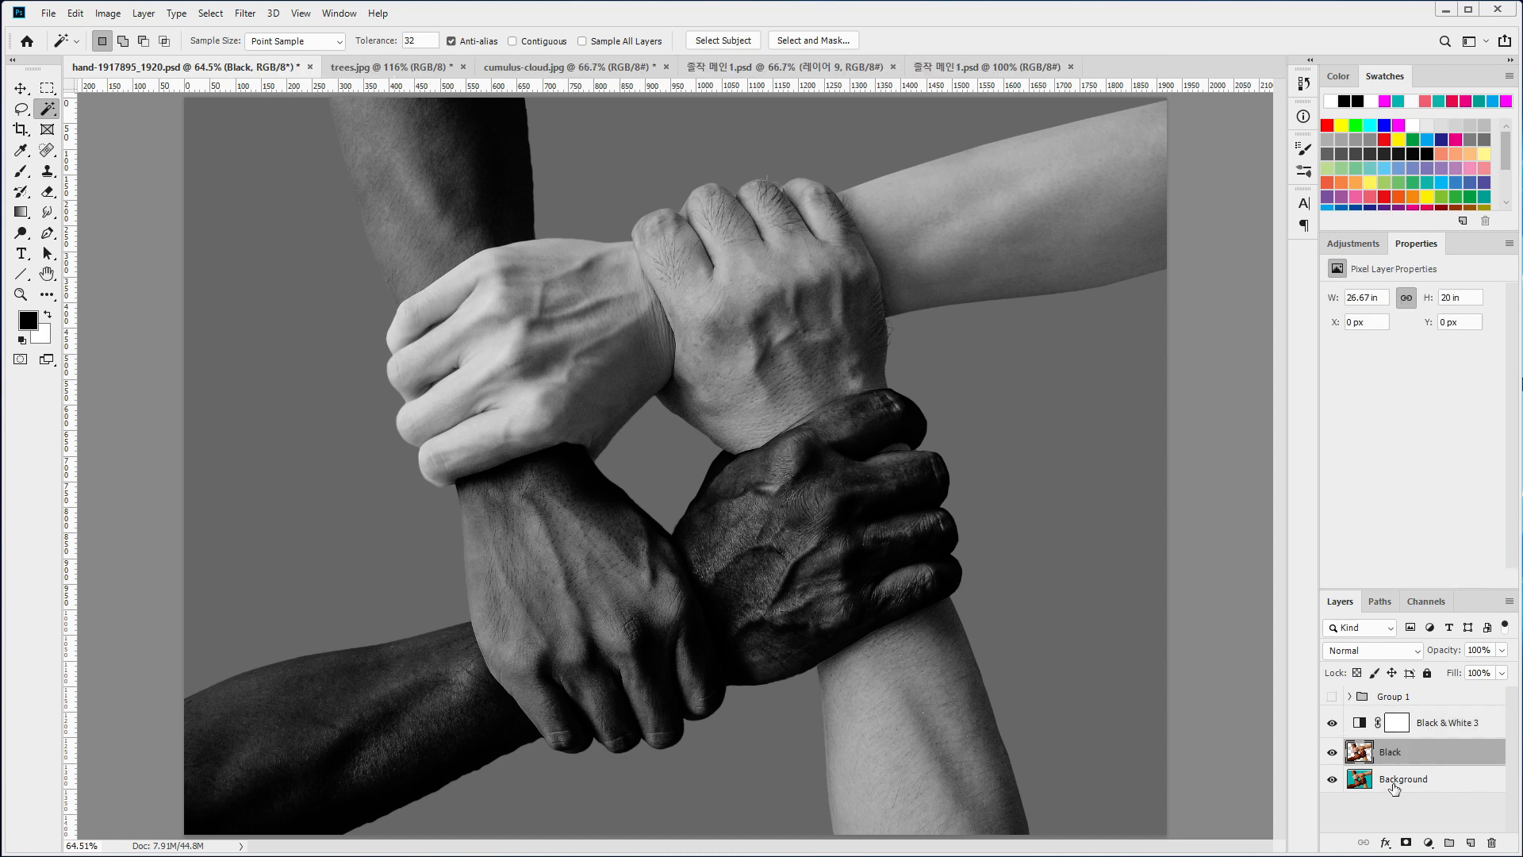
pyautogui.click(1394, 788)
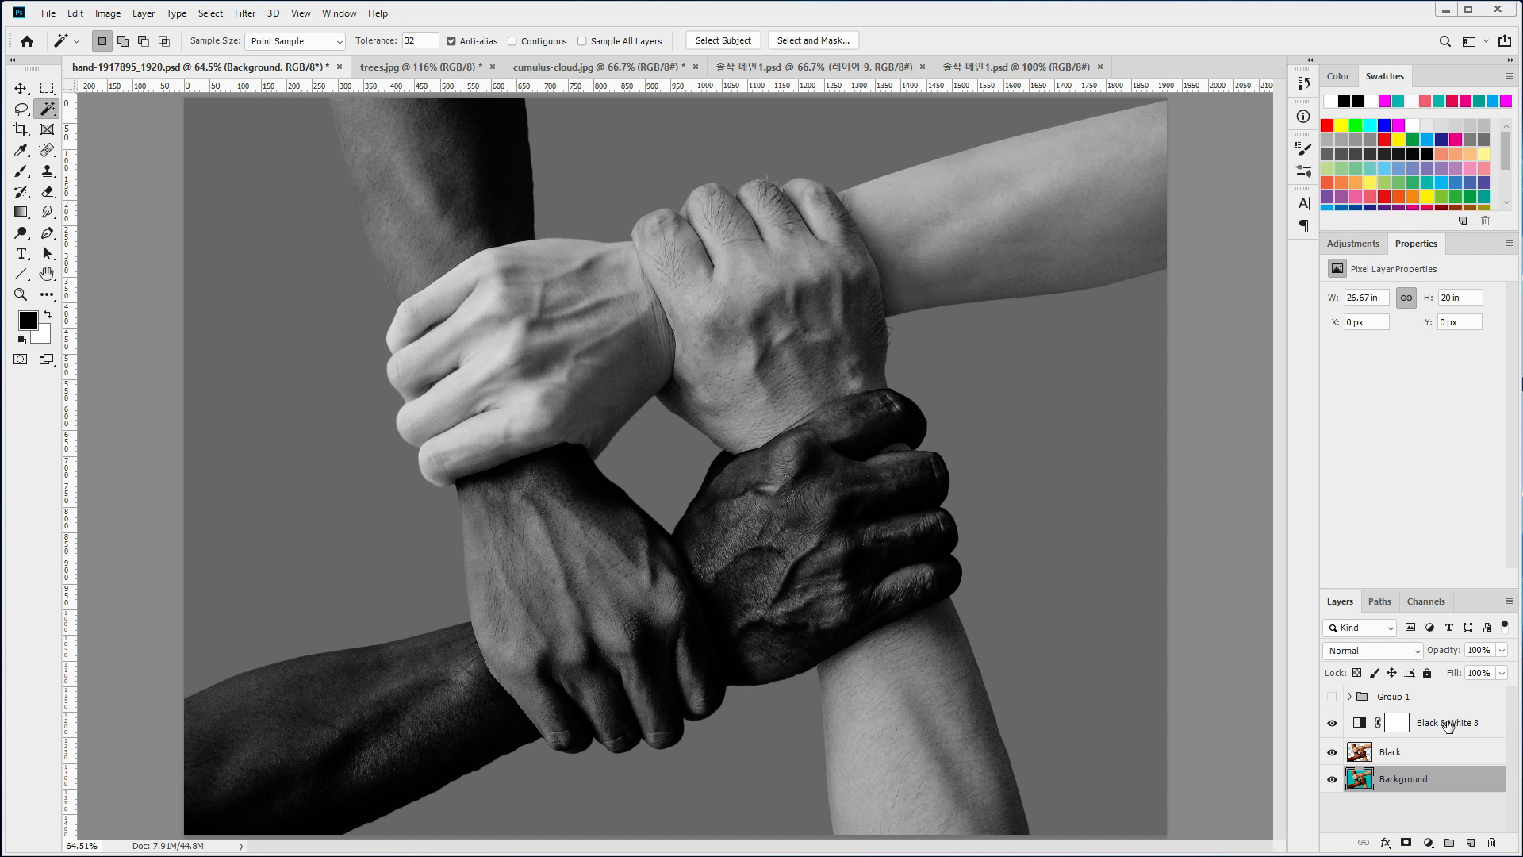
pyautogui.click(1448, 726)
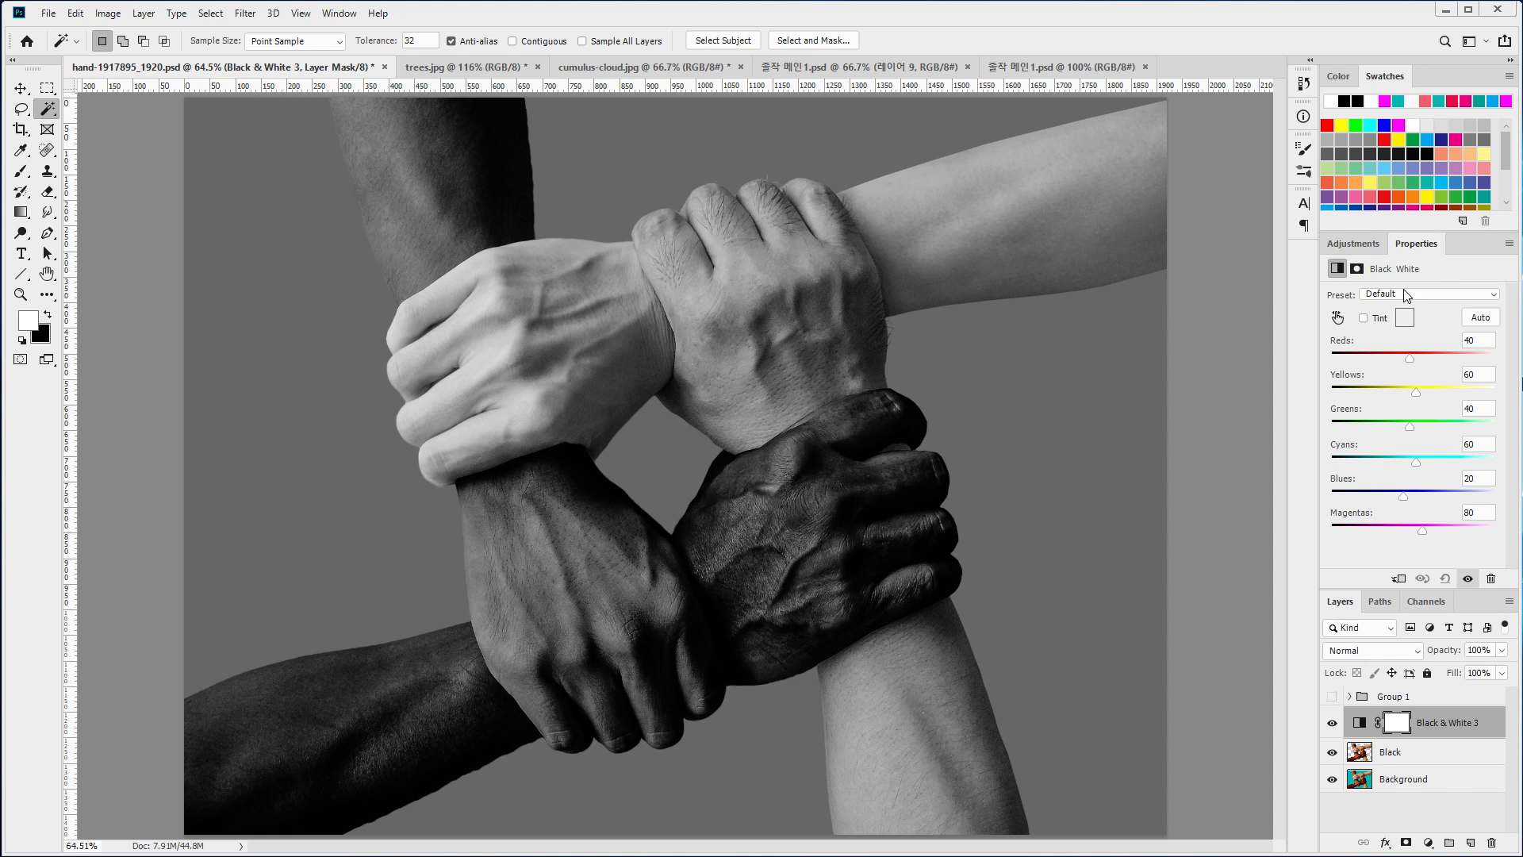
pyautogui.click(329, 17)
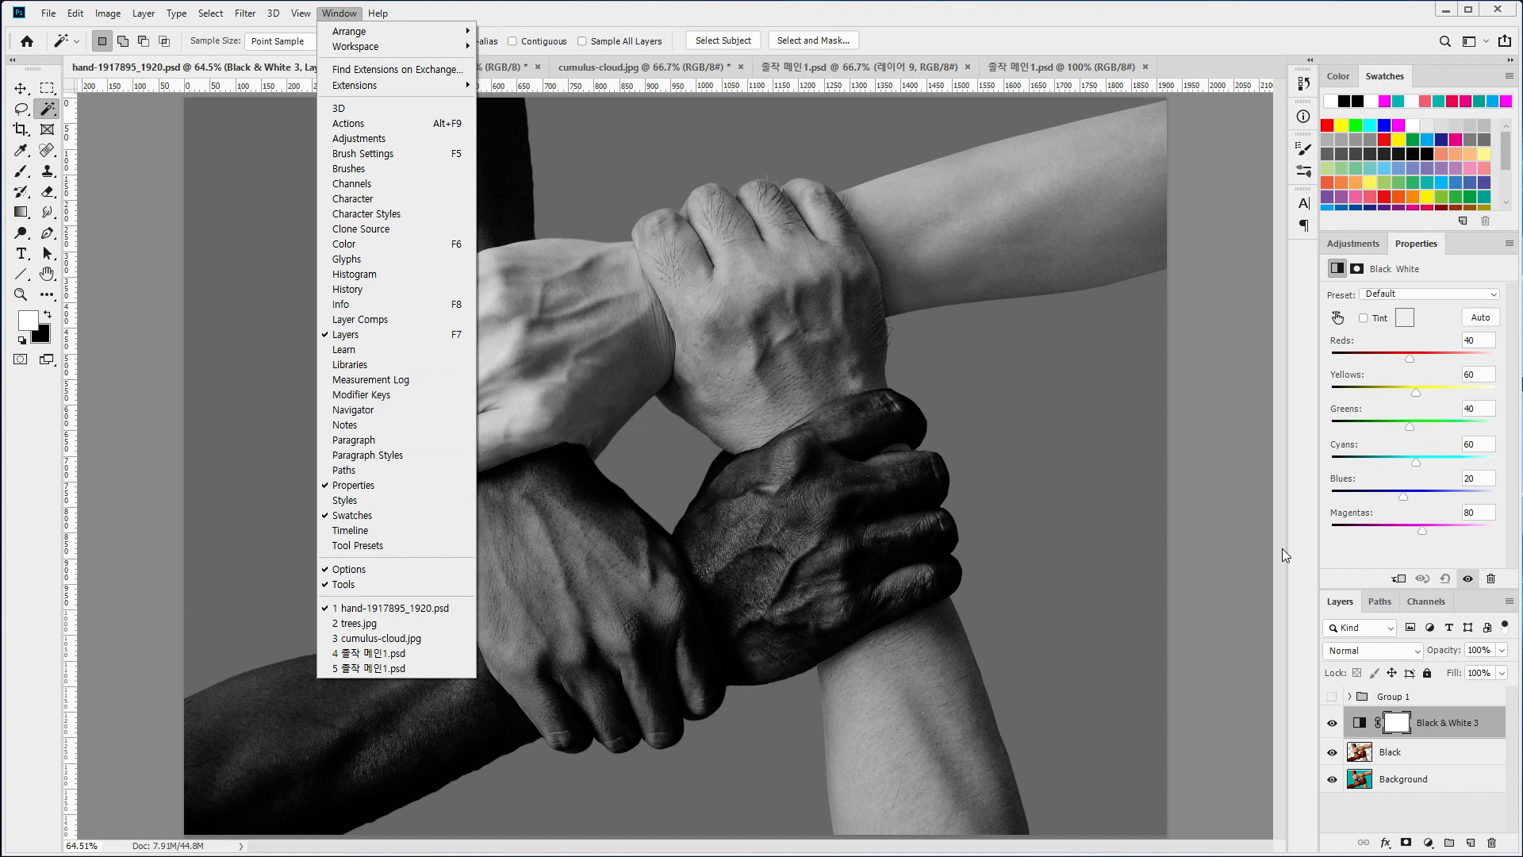
pyautogui.click(1347, 545)
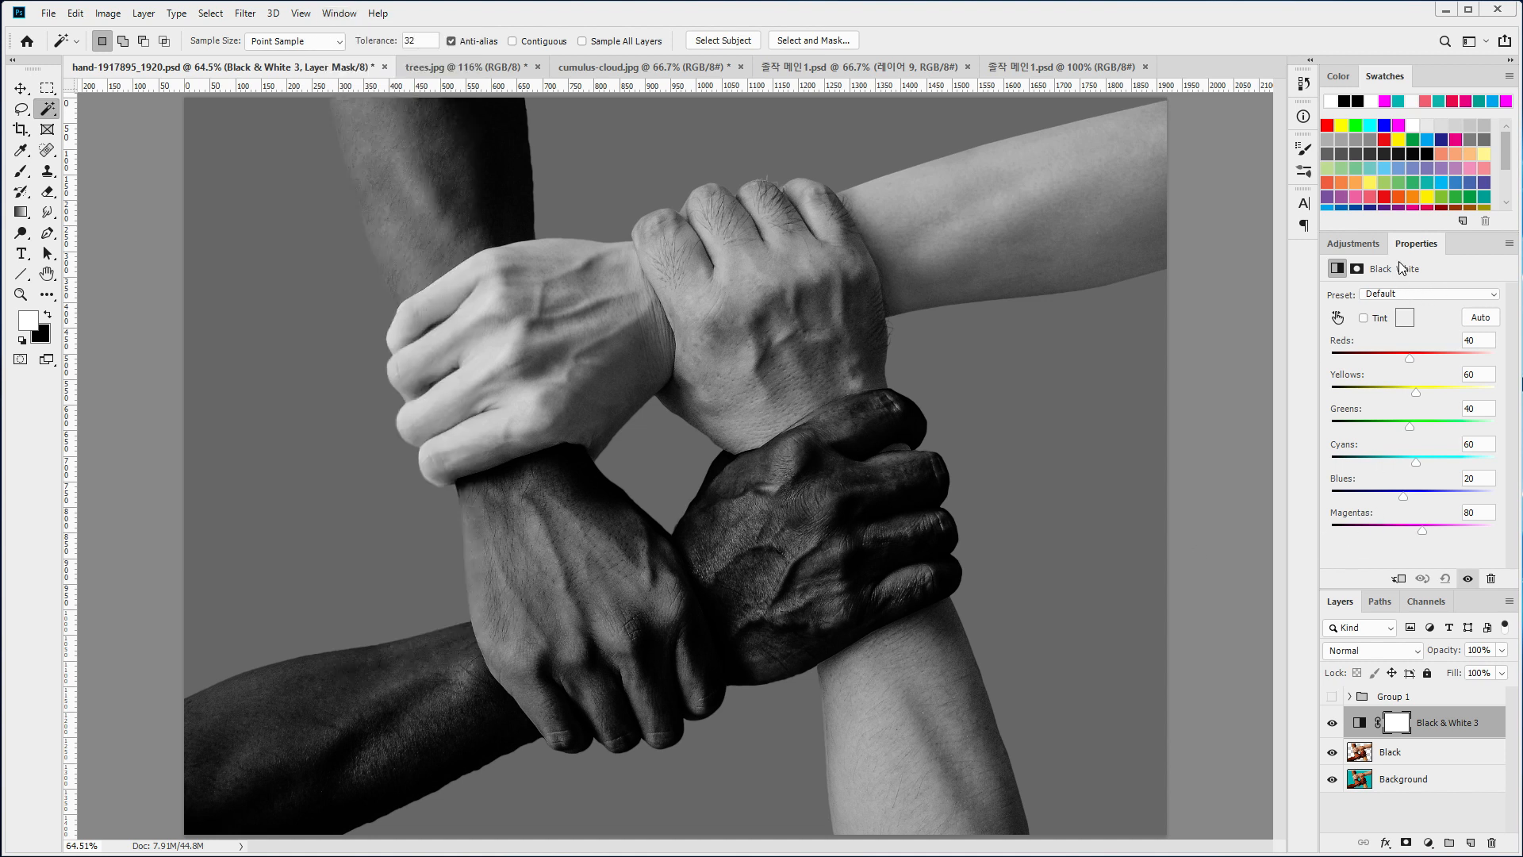
pyautogui.click(1397, 581)
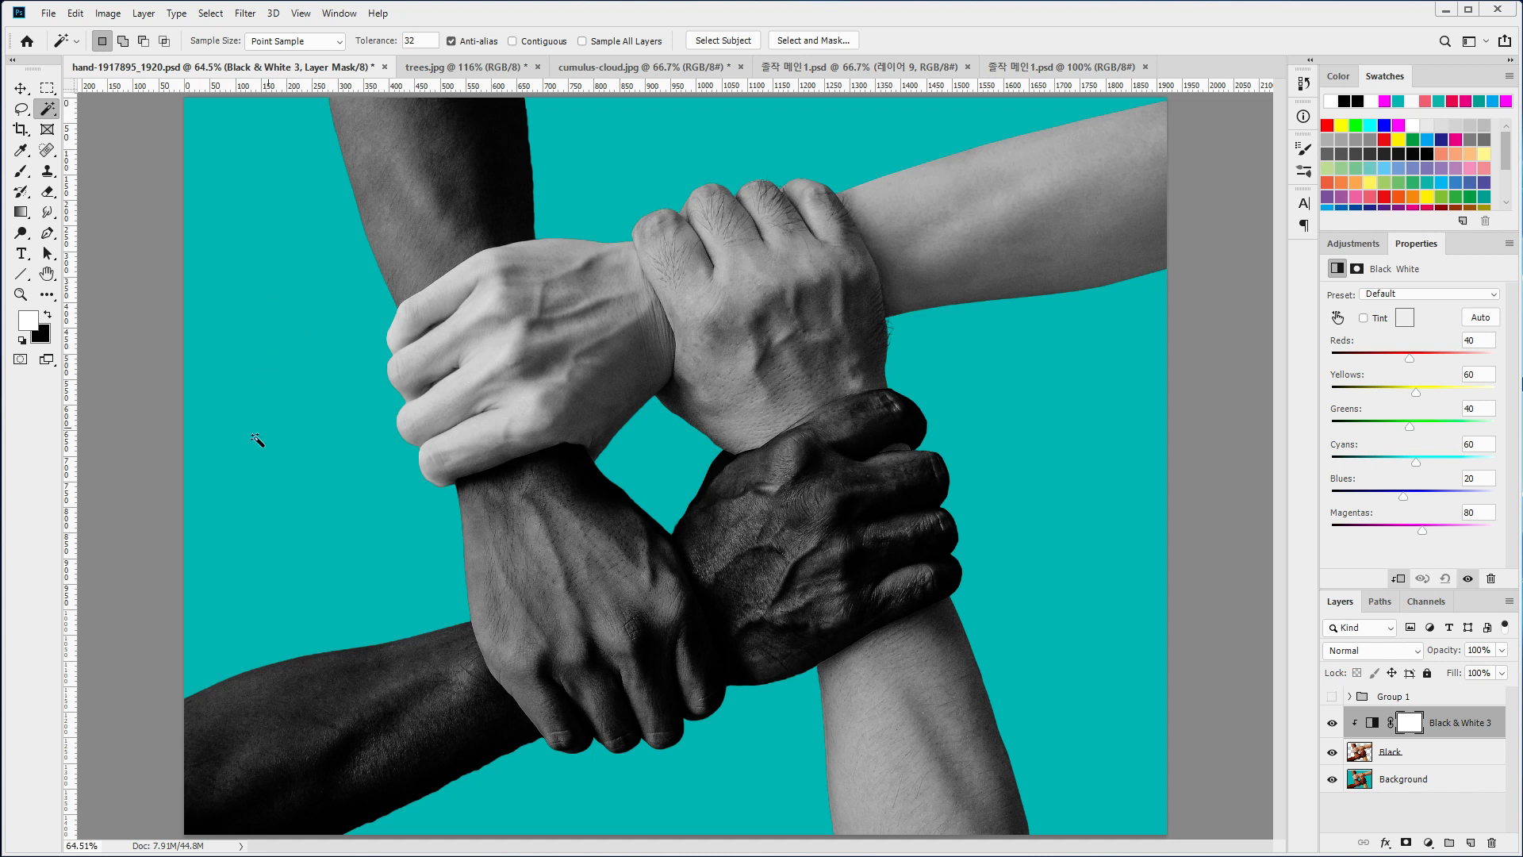
# - Compare the image with the clipped Black layer hidden and shown over the Background layer
pyautogui.click(1397, 786)
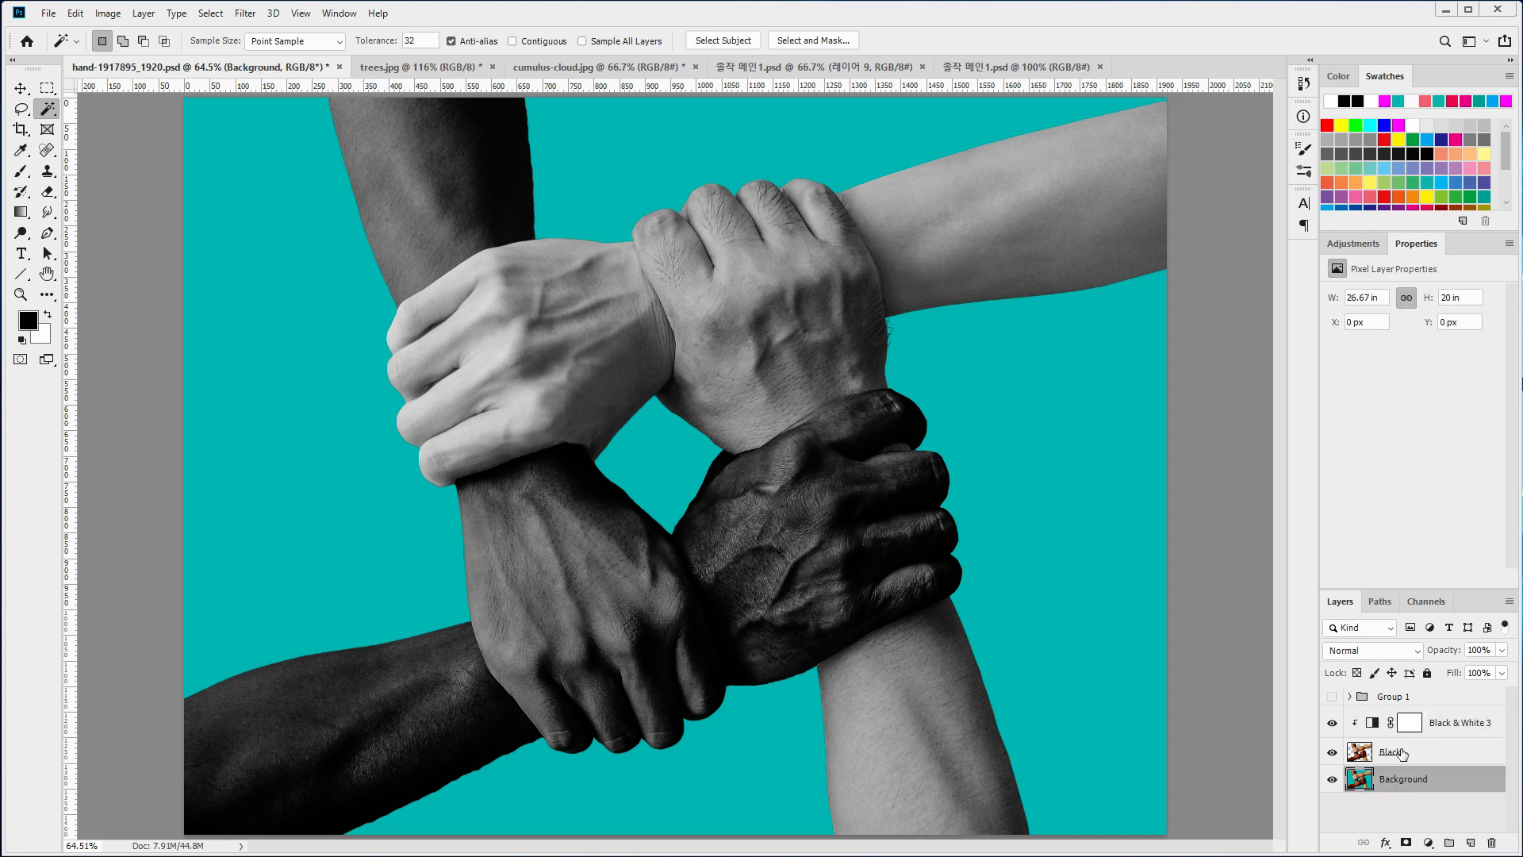
pyautogui.click(1403, 751)
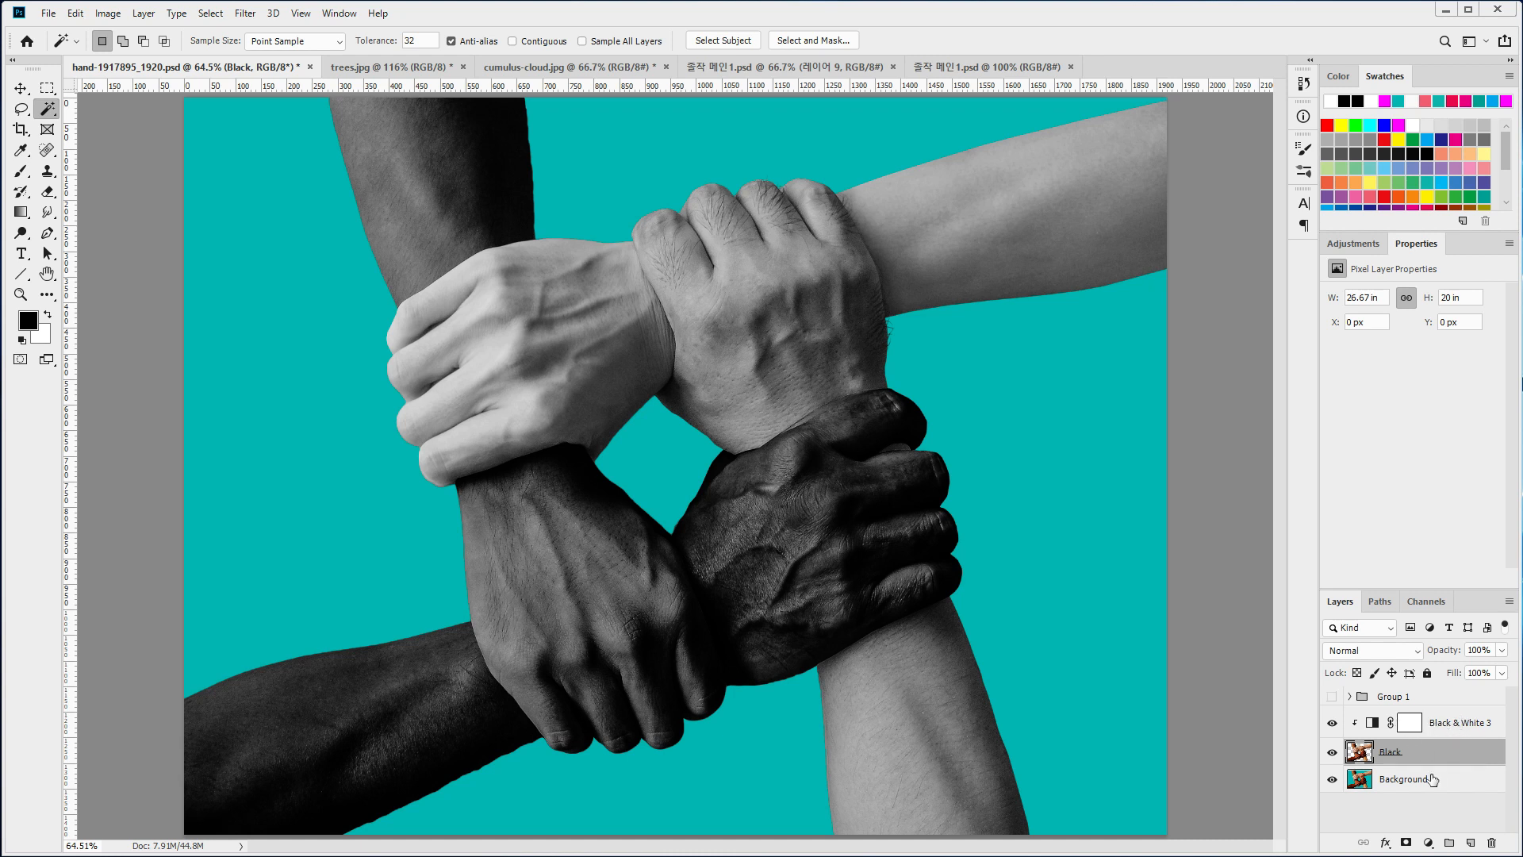
pyautogui.click(1331, 753)
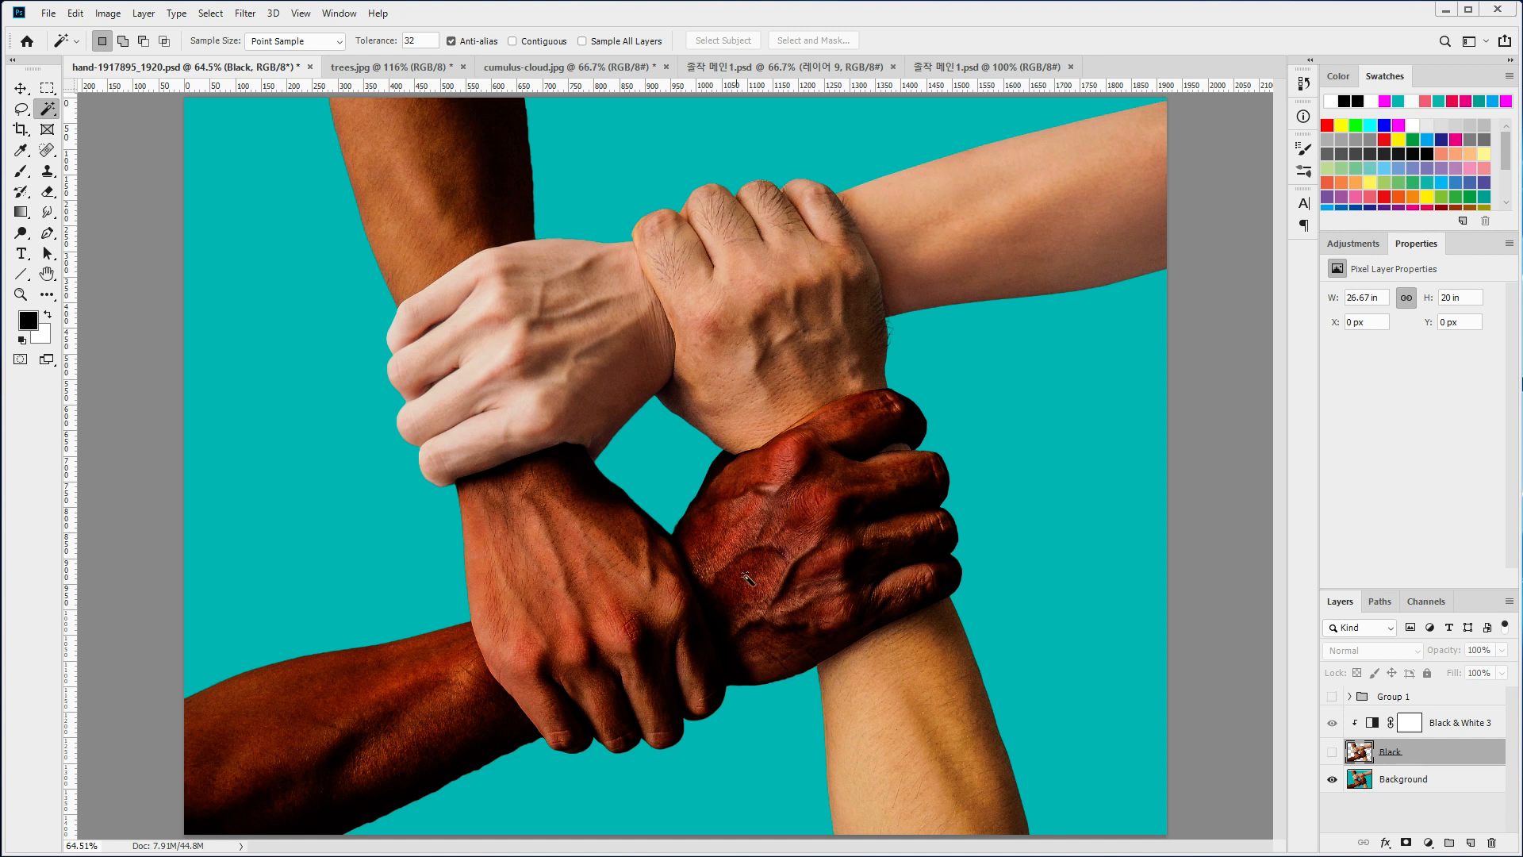
pyautogui.click(1332, 752)
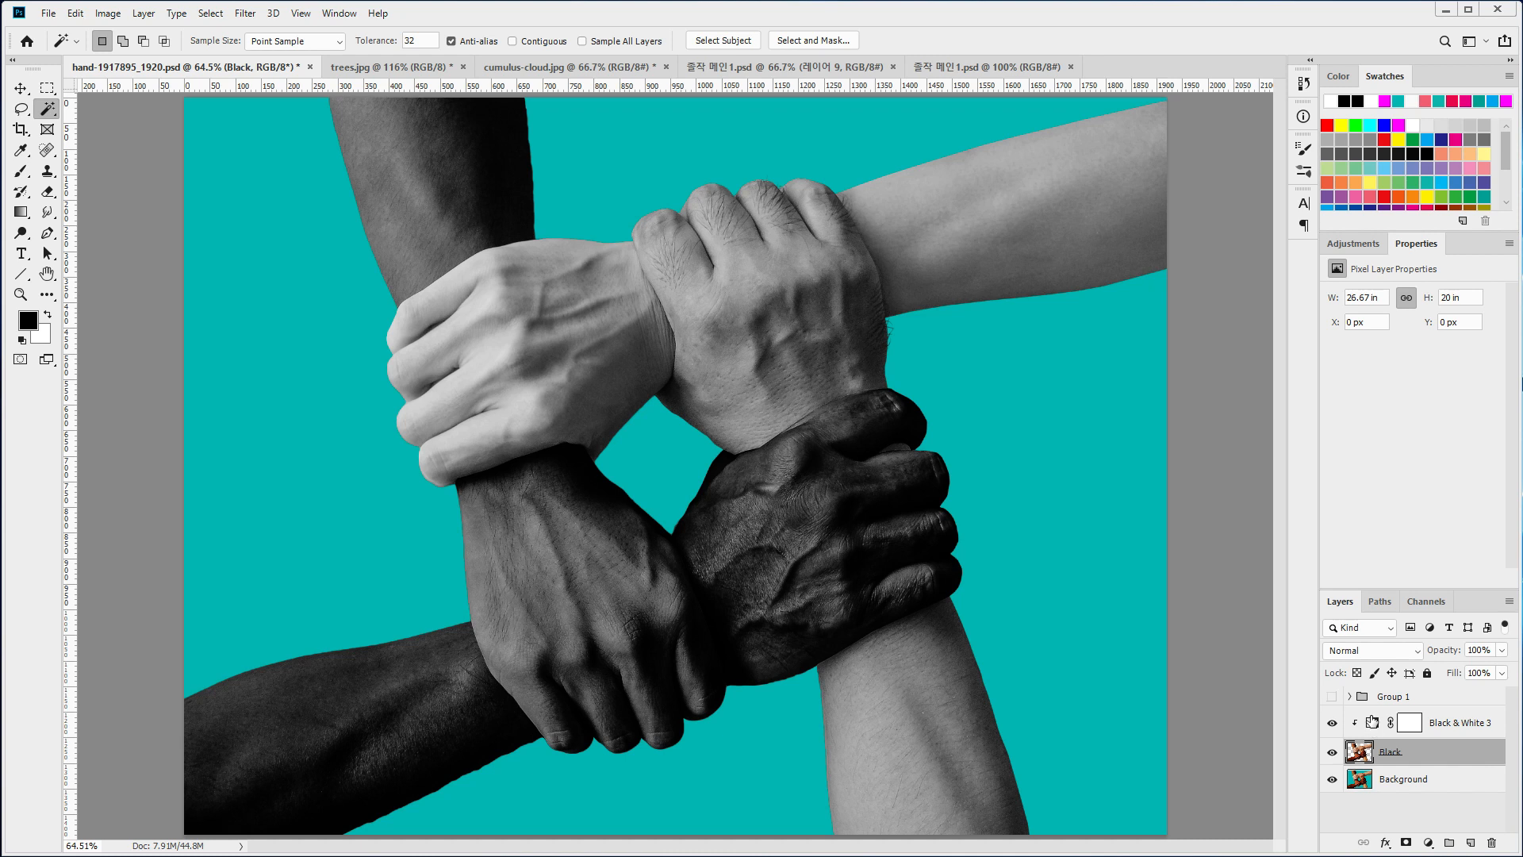
# - Darken the hands in the Black & White adjustment by setting Reds to -50 and Yellows to 26
pyautogui.click(1371, 722)
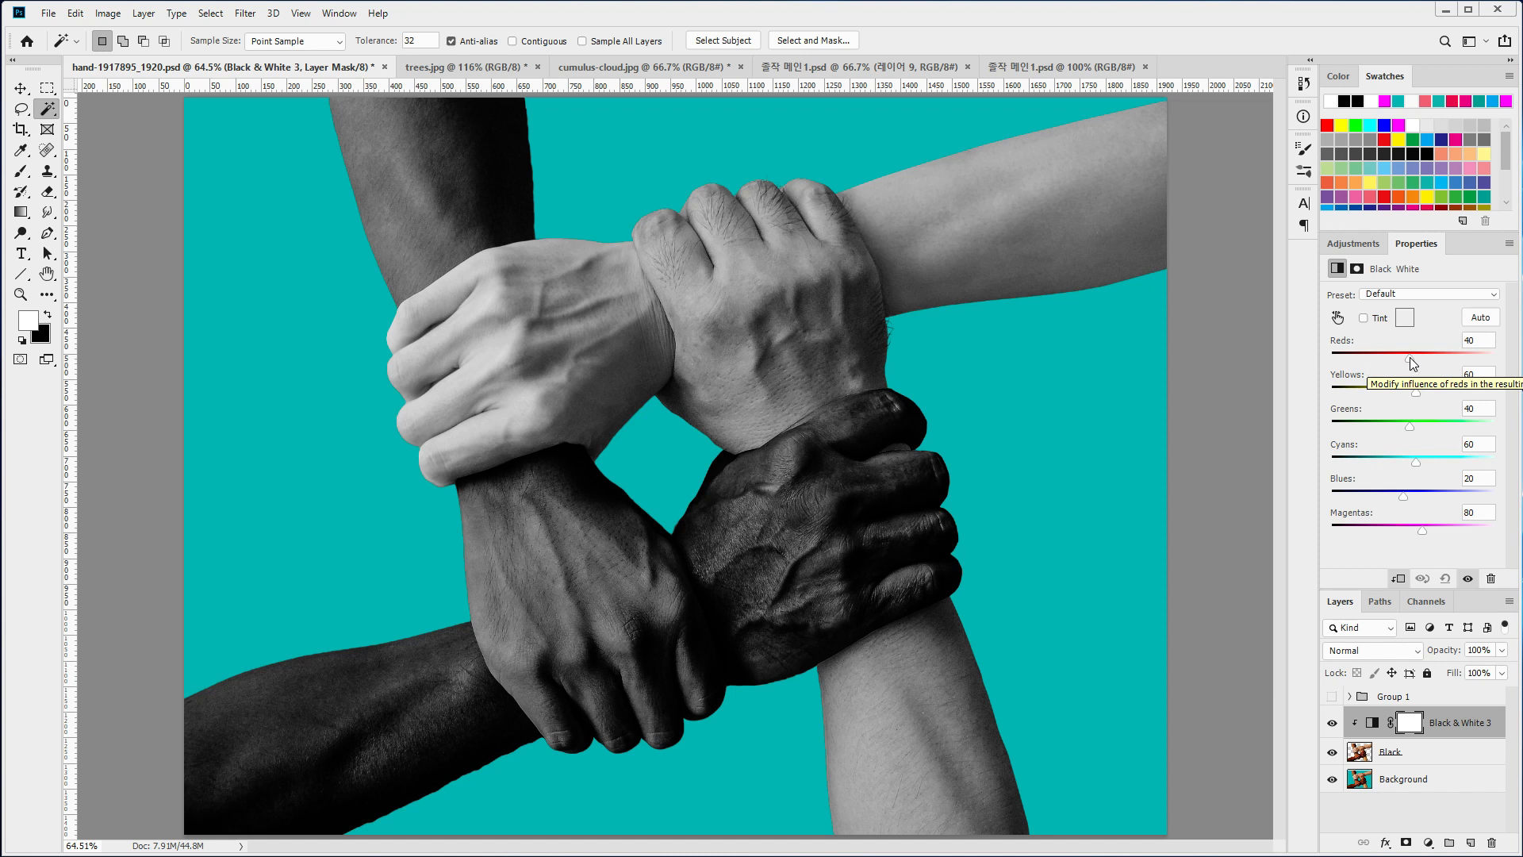
pyautogui.moveTo(1410, 359); pyautogui.dragTo(1372, 391)
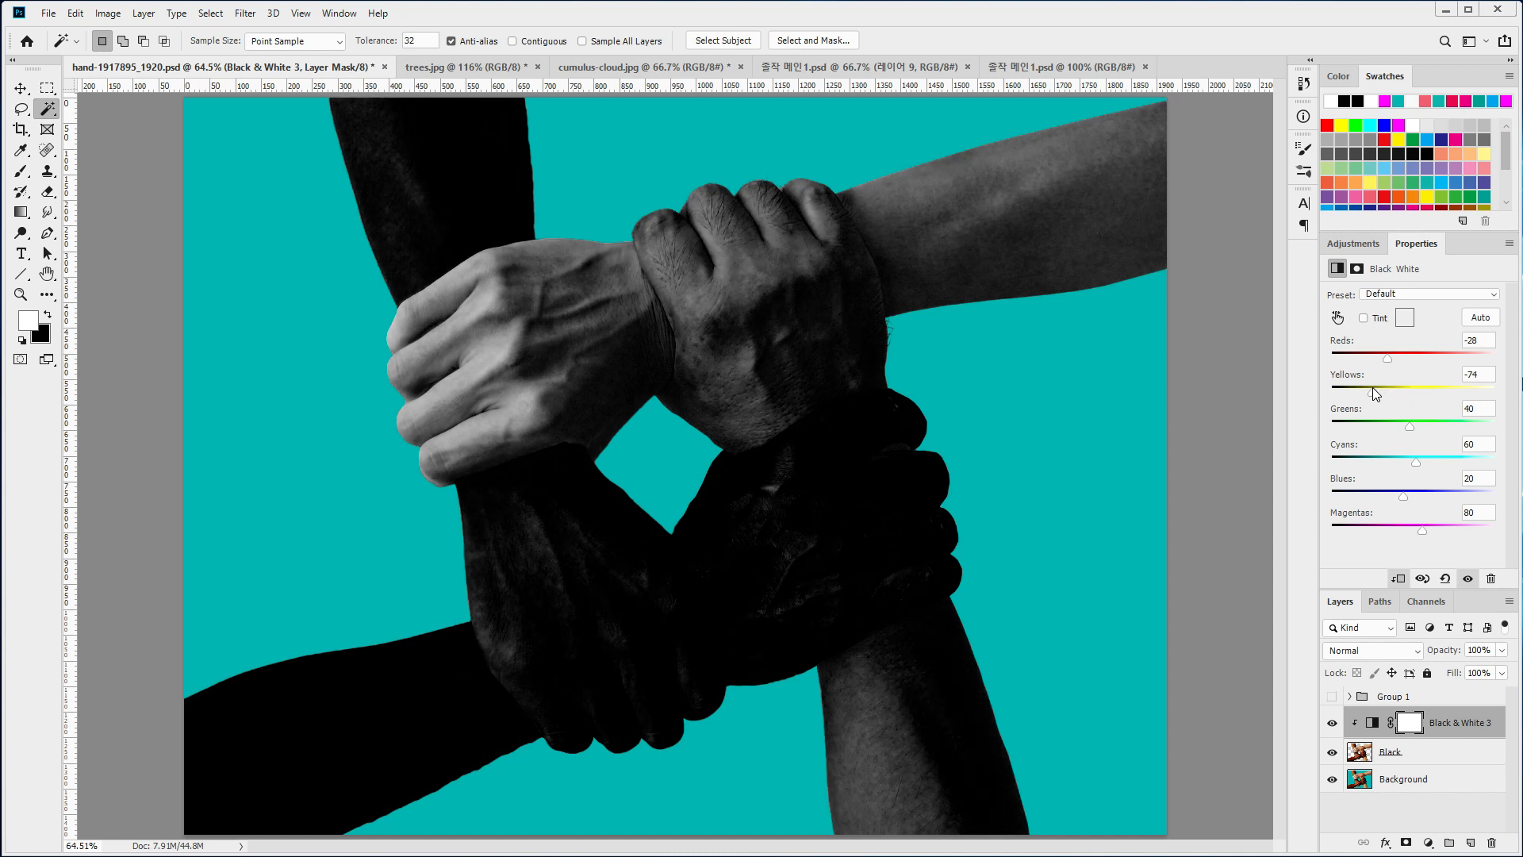
pyautogui.moveTo(1373, 392); pyautogui.dragTo(1318, 399)
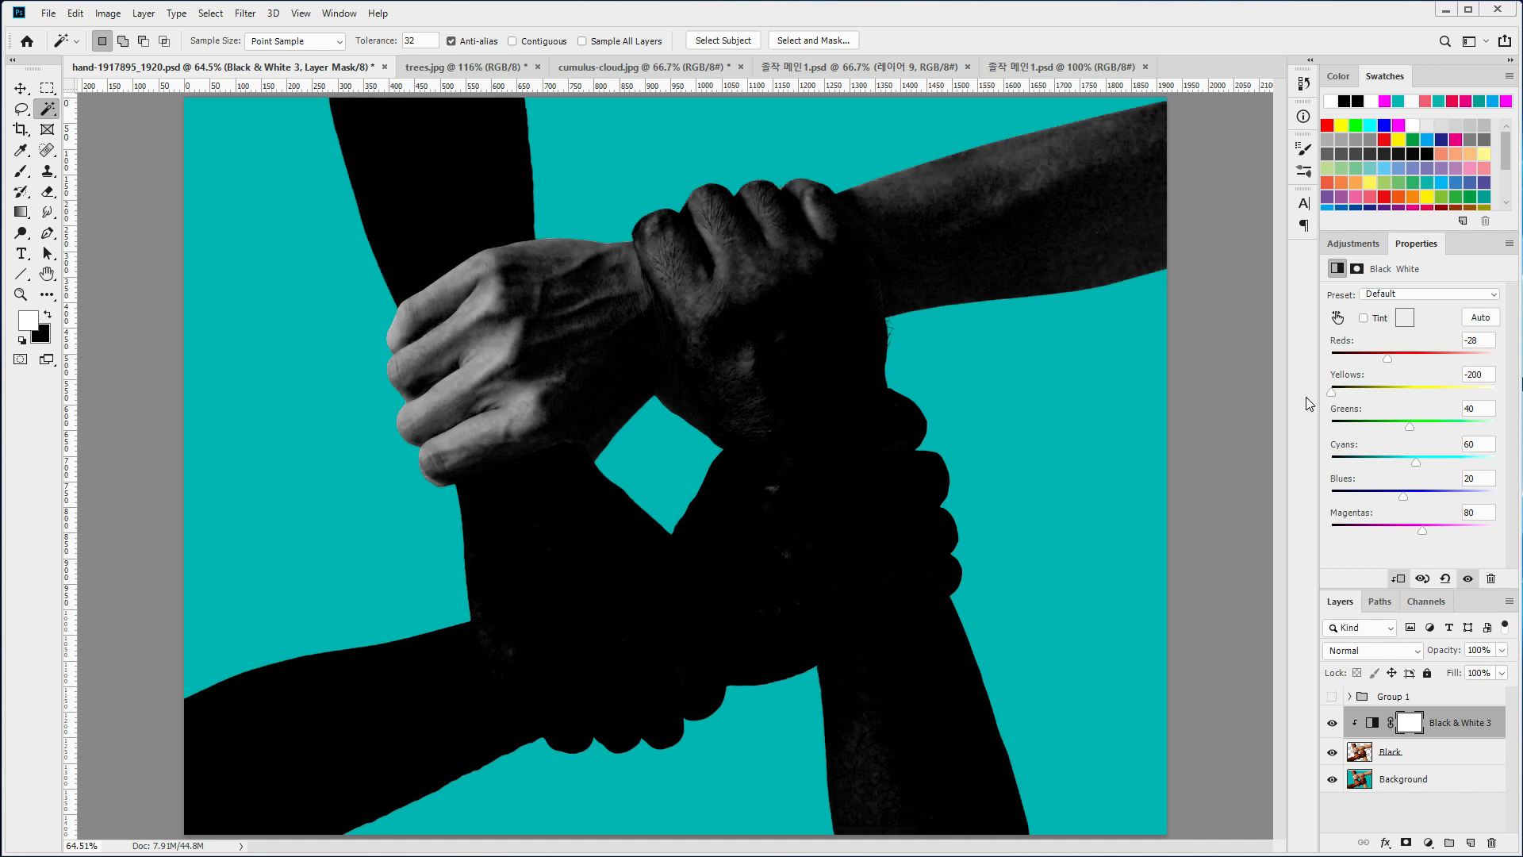
pyautogui.moveTo(1387, 358); pyautogui.dragTo(1329, 365)
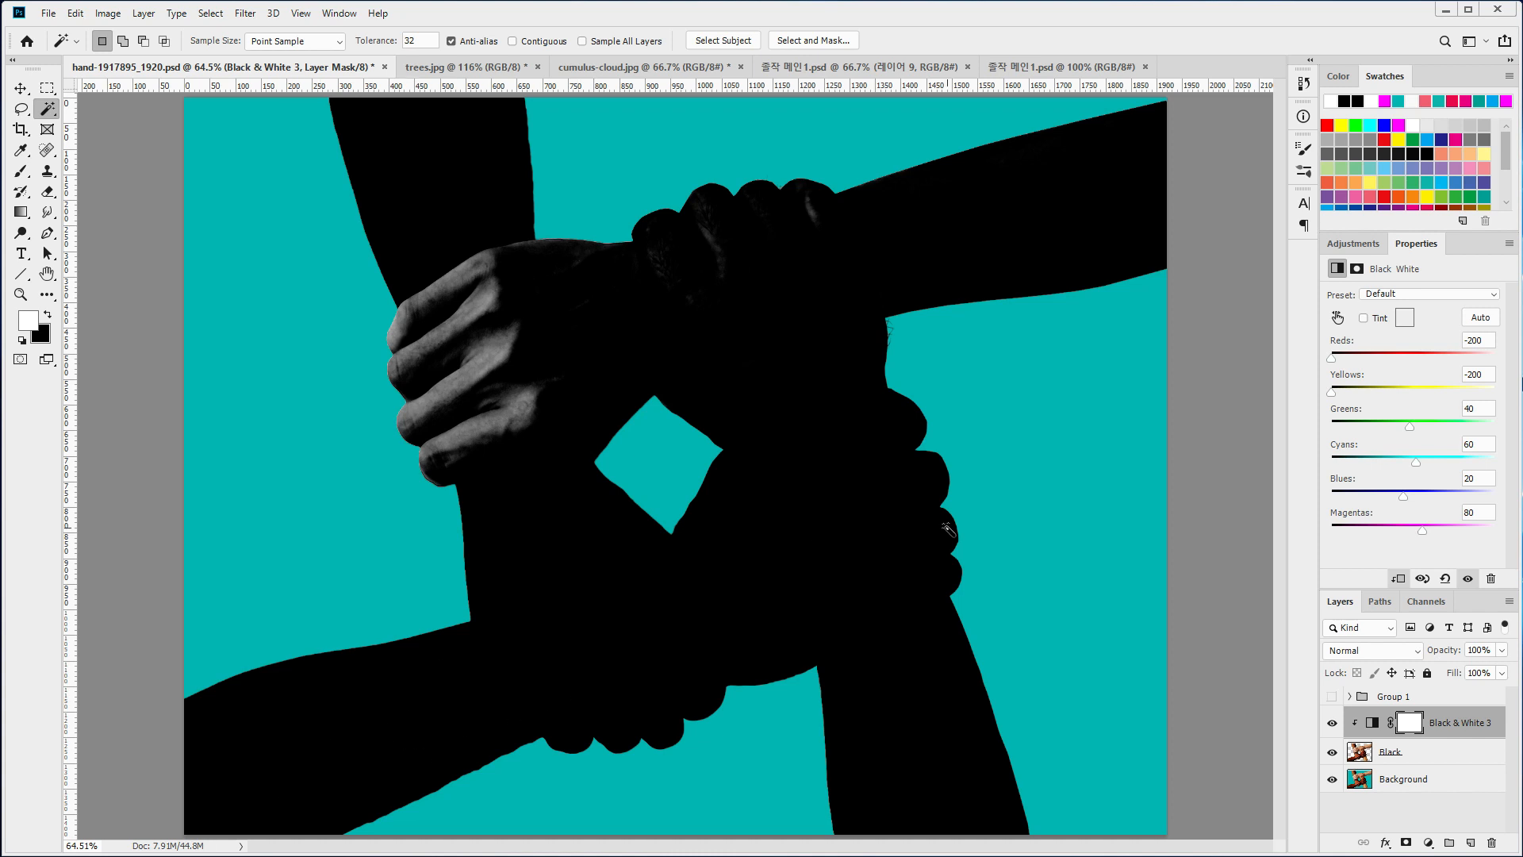
pyautogui.moveTo(1331, 359); pyautogui.dragTo(1397, 378)
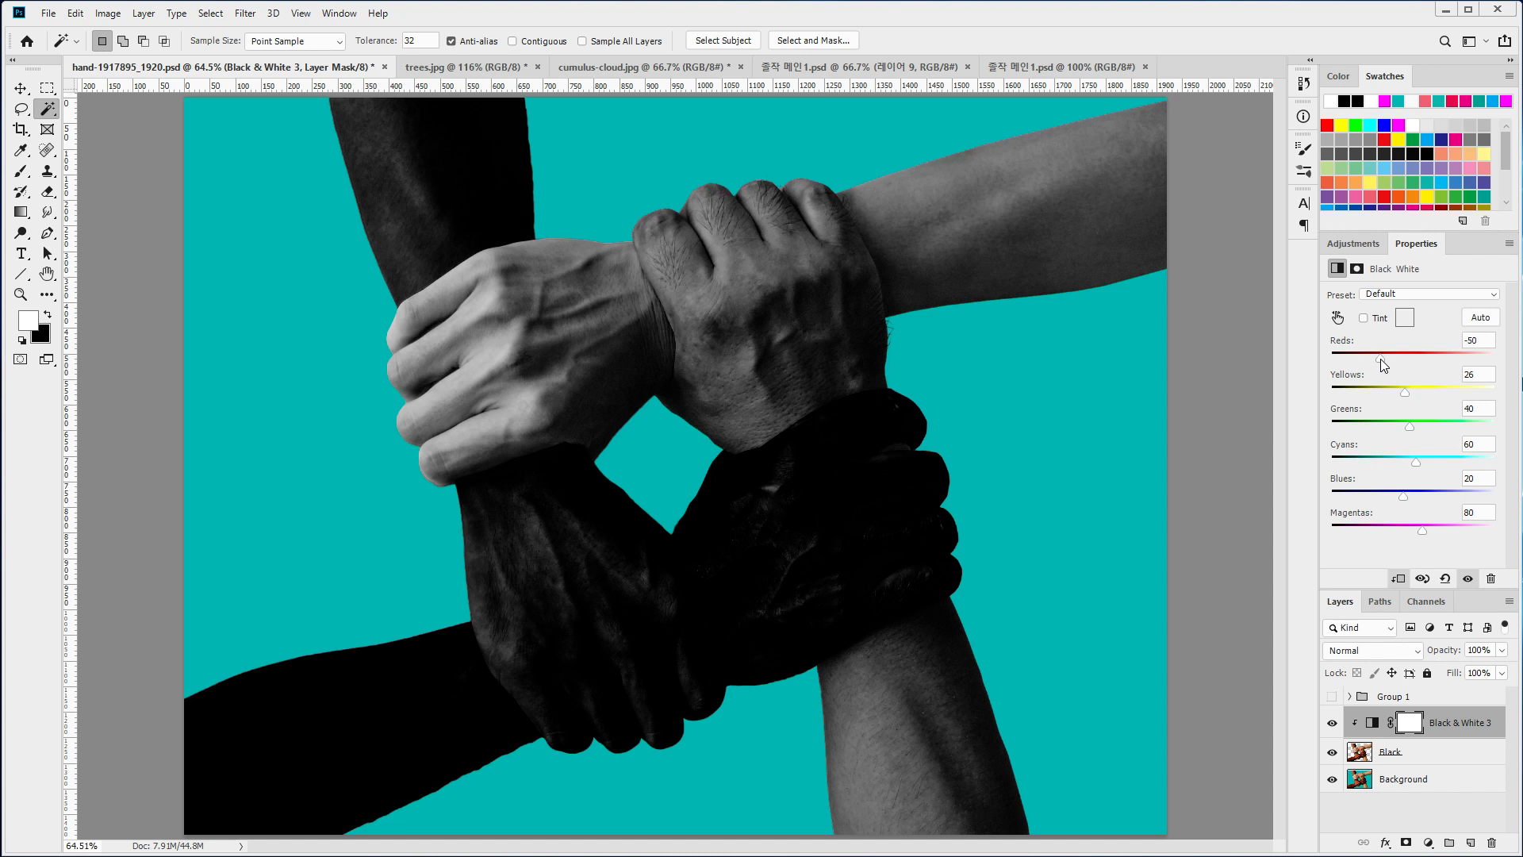
# - Set the clipped Black & White adjustment's Reds to -23 and Yellows to -18
pyautogui.moveTo(1380, 359); pyautogui.dragTo(1392, 358)
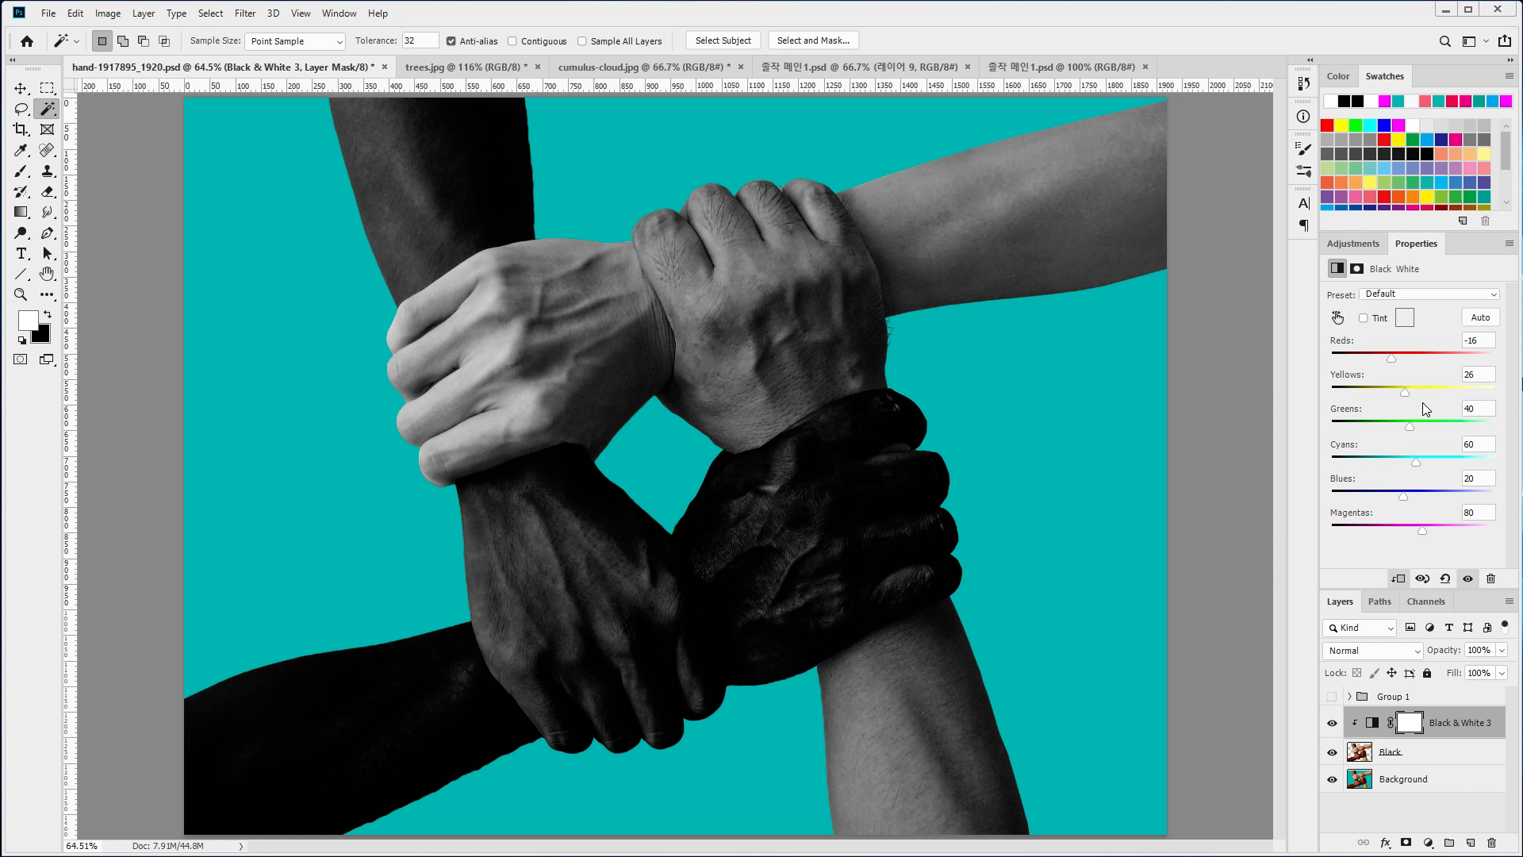
pyautogui.moveTo(1403, 394); pyautogui.dragTo(1396, 394)
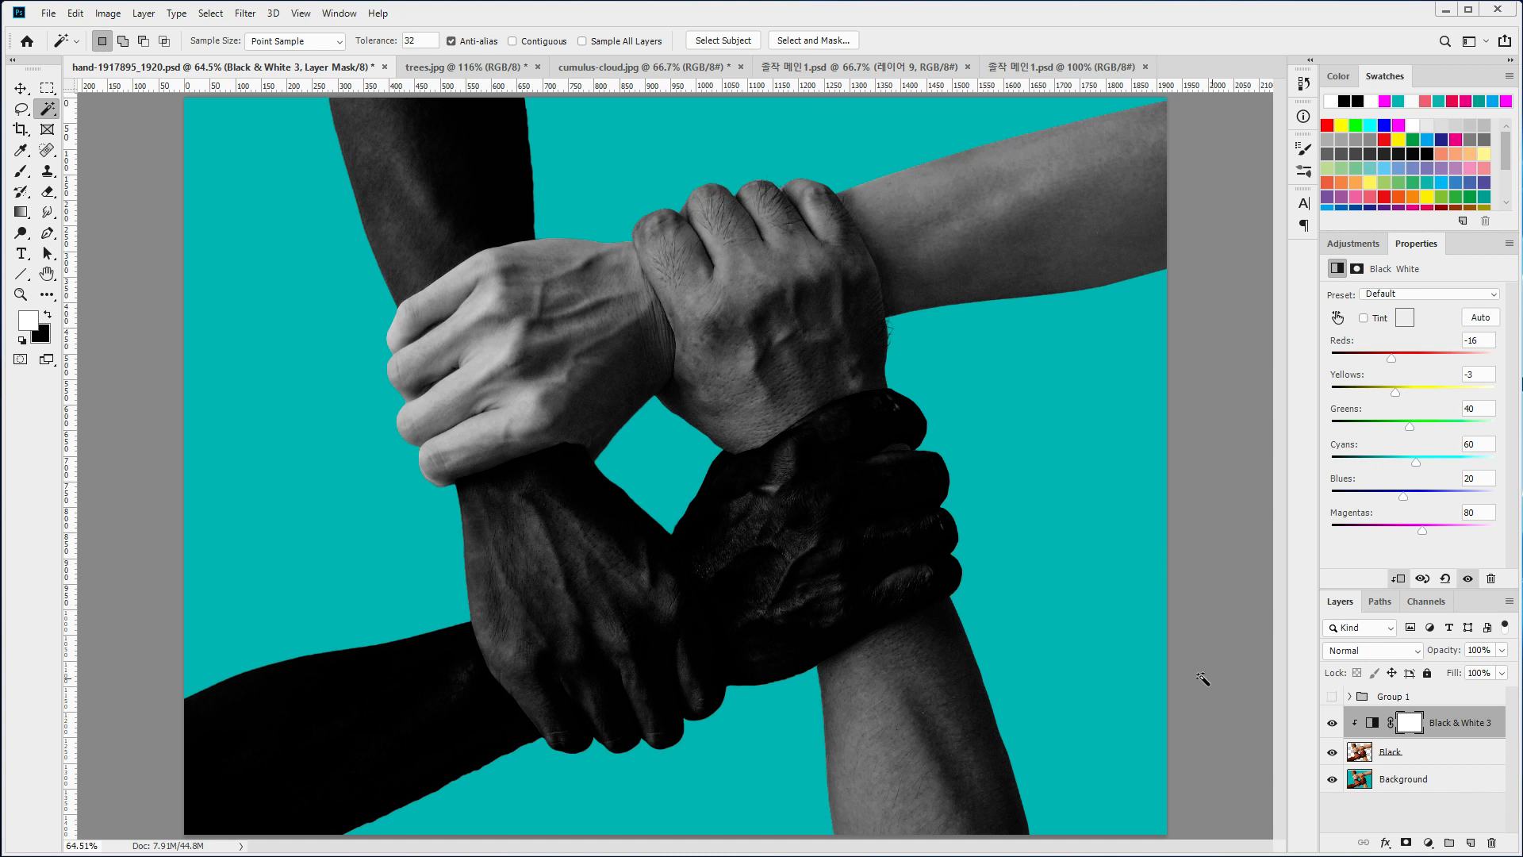
pyautogui.moveTo(1390, 358); pyautogui.dragTo(1391, 390)
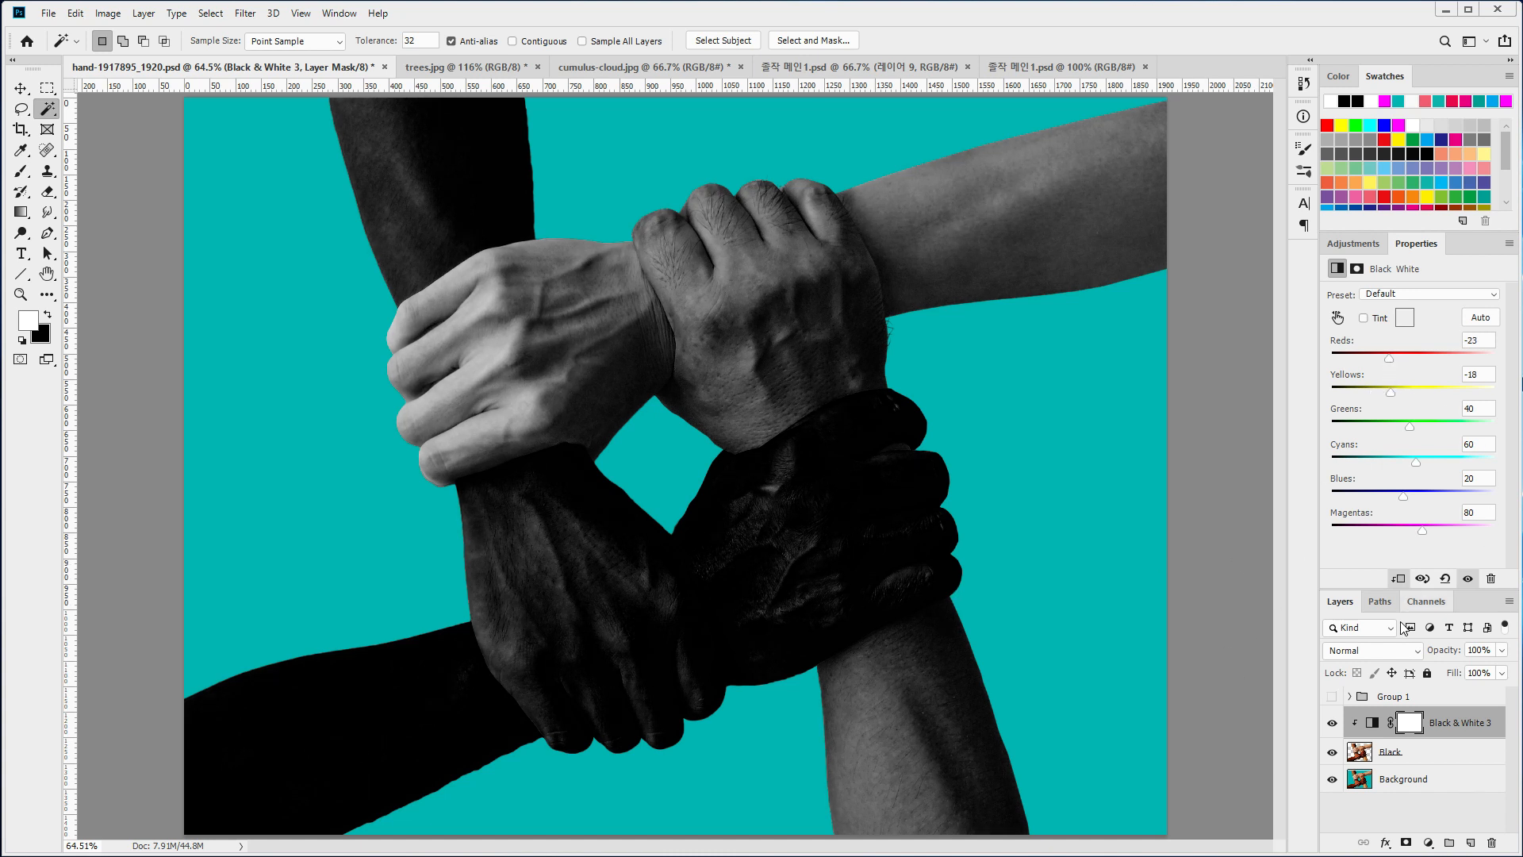
# - Clip a new Curves adjustment to the Black layer, brighten its midtones from input 85 to output 131, and compare with that layer hidden
pyautogui.click(1426, 842)
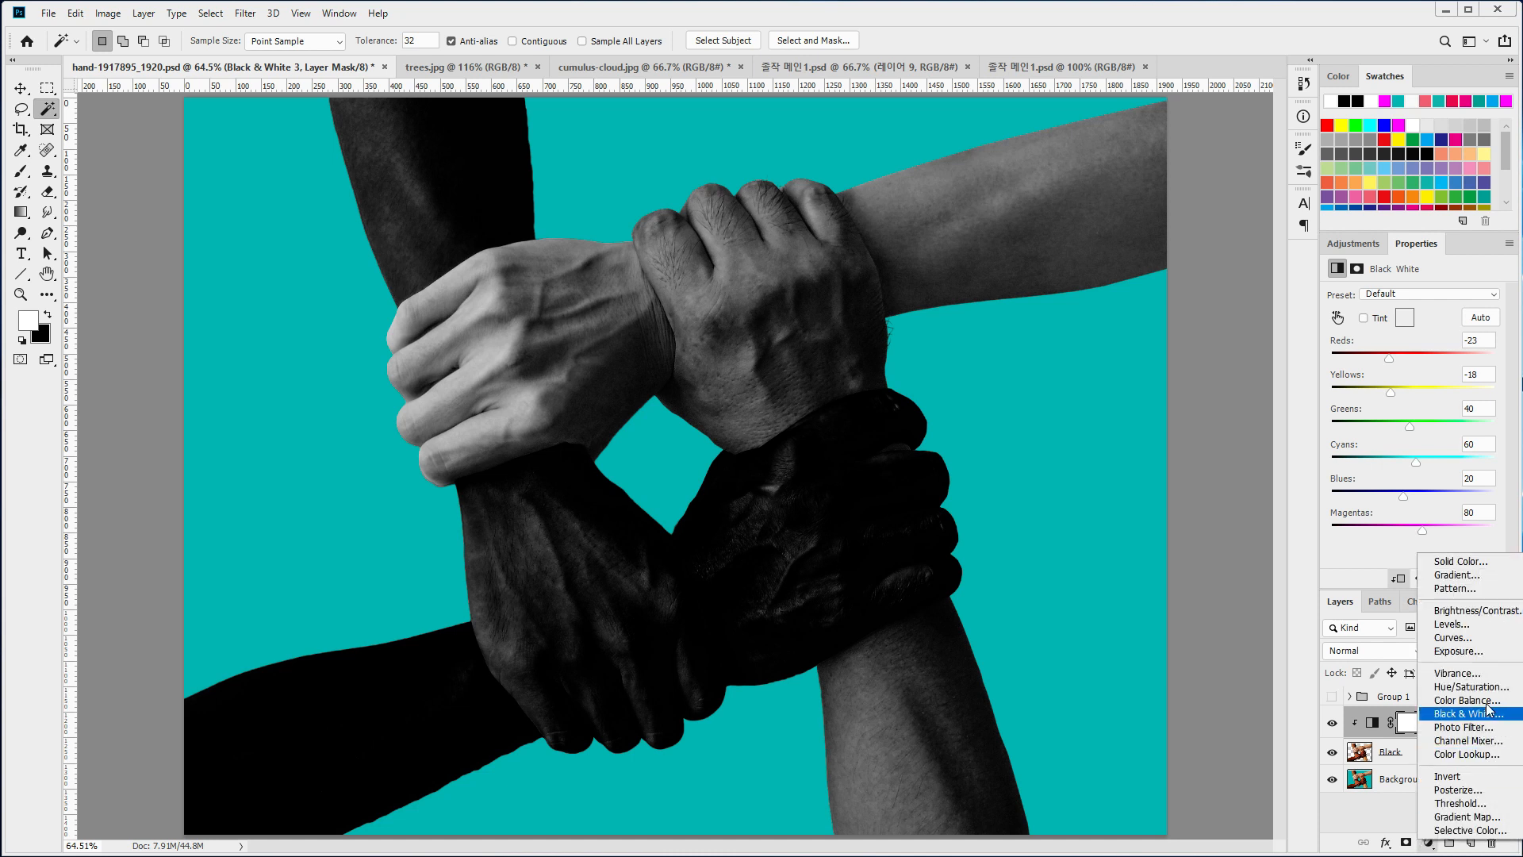
pyautogui.click(1496, 637)
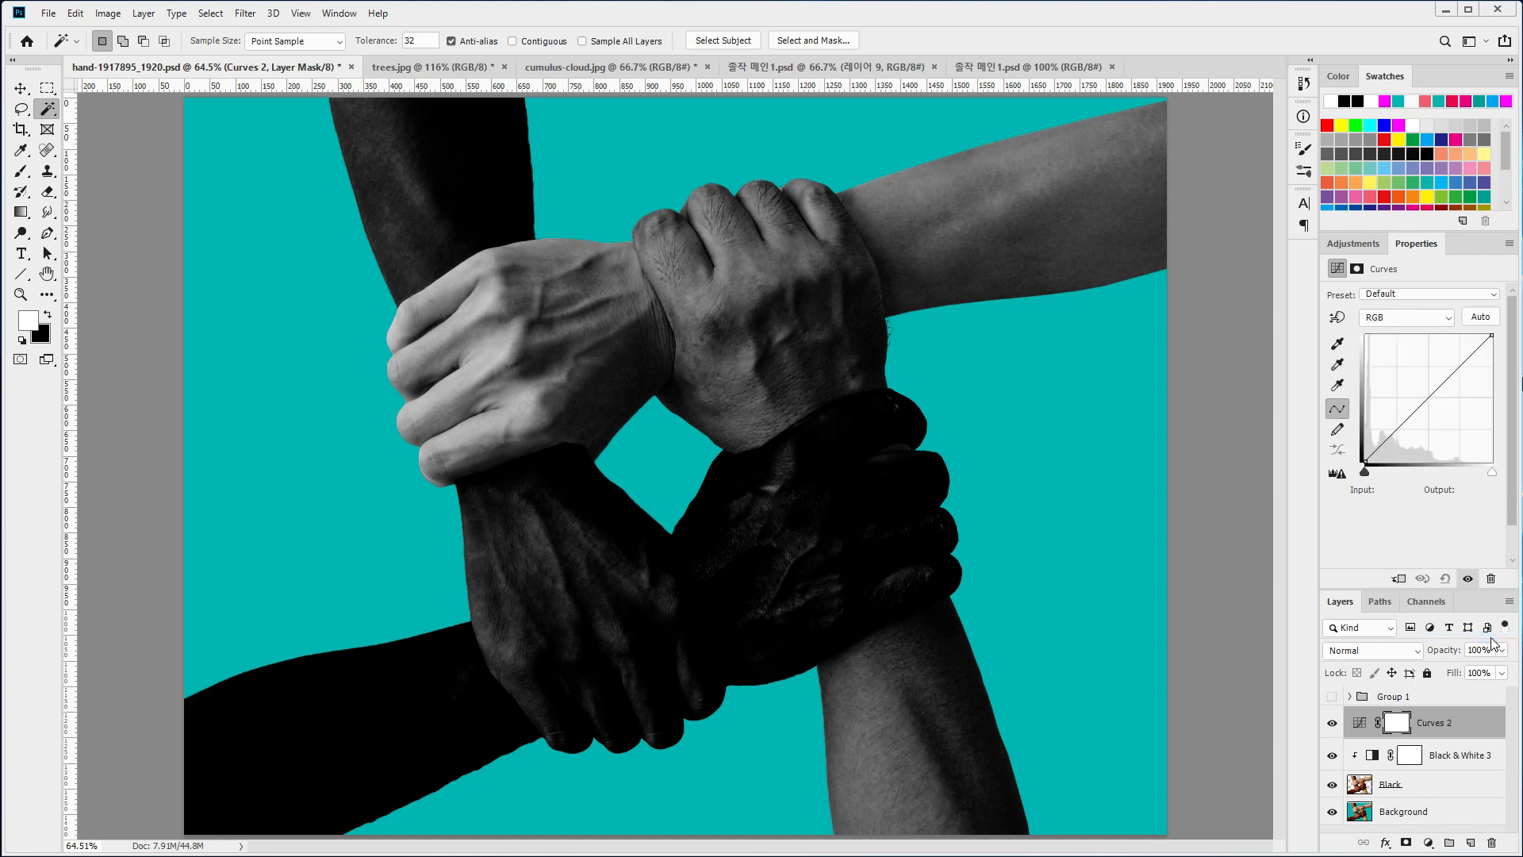
pyautogui.click(1400, 580)
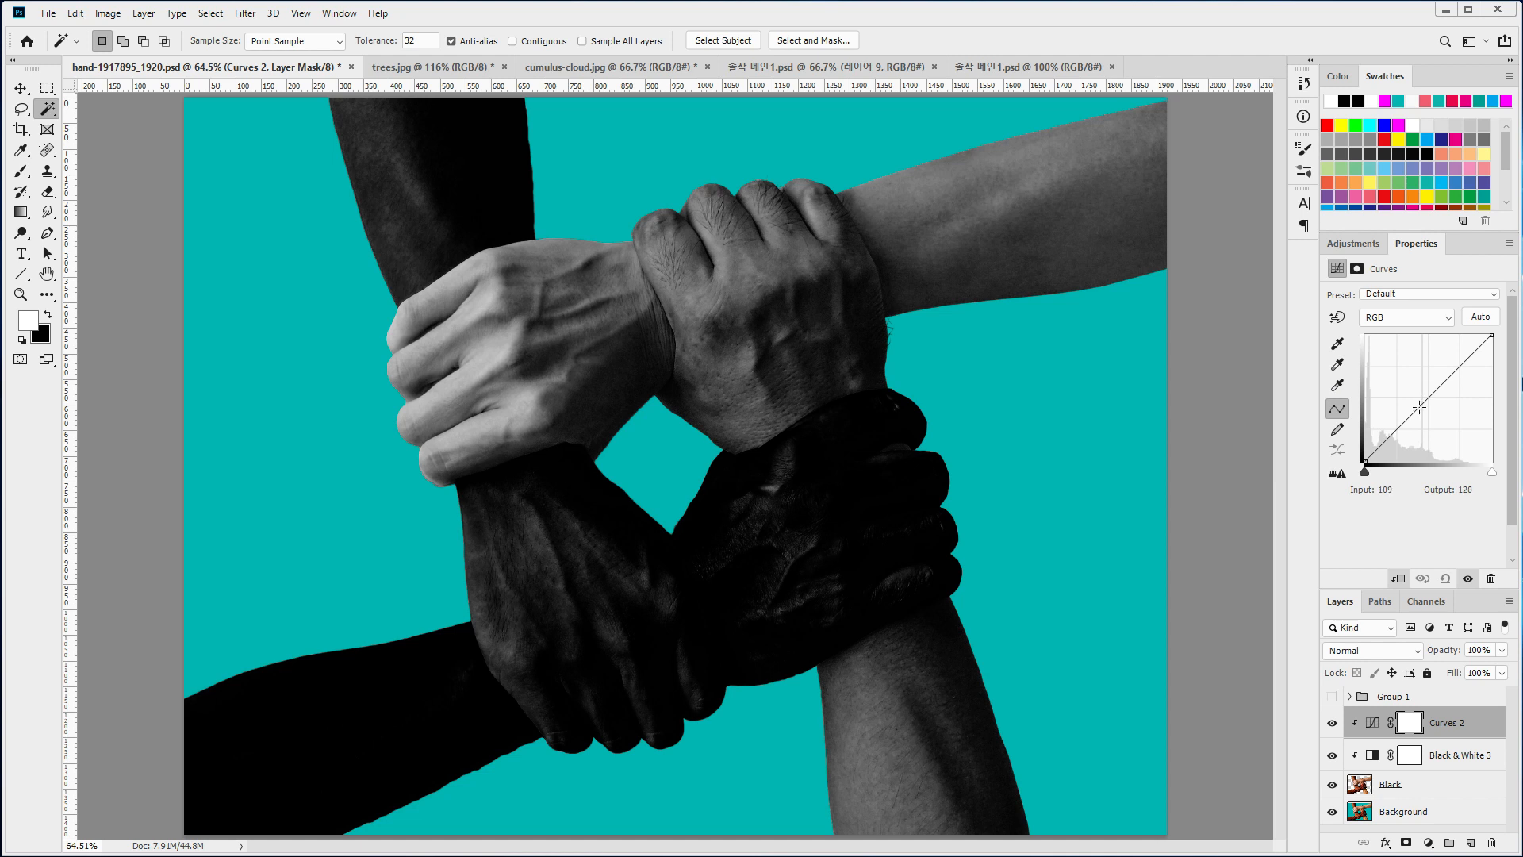
pyautogui.moveTo(1418, 409); pyautogui.dragTo(1407, 395)
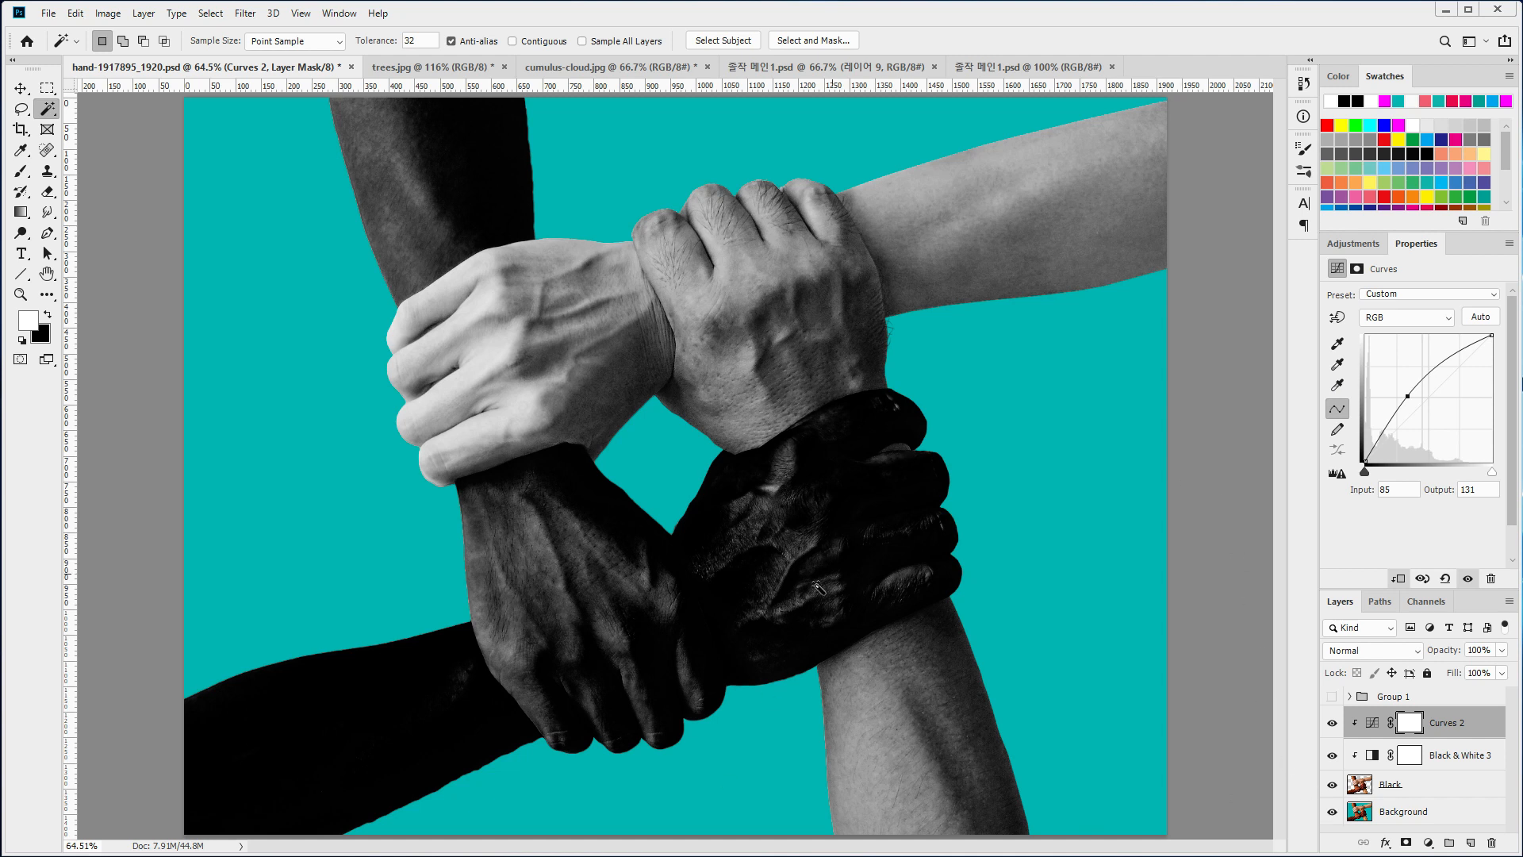
pyautogui.click(1333, 787)
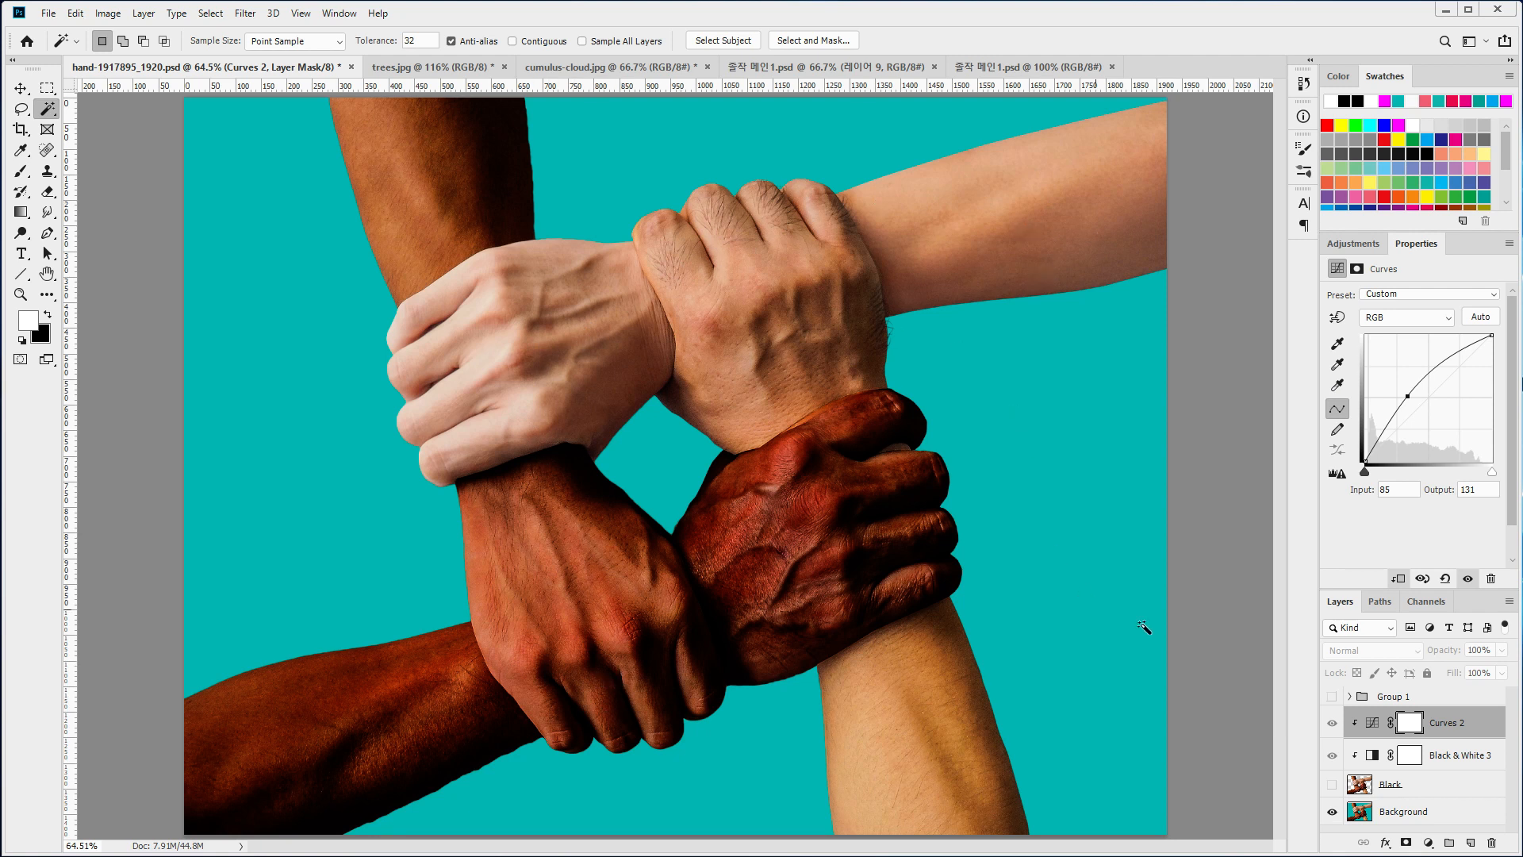
pyautogui.click(1333, 785)
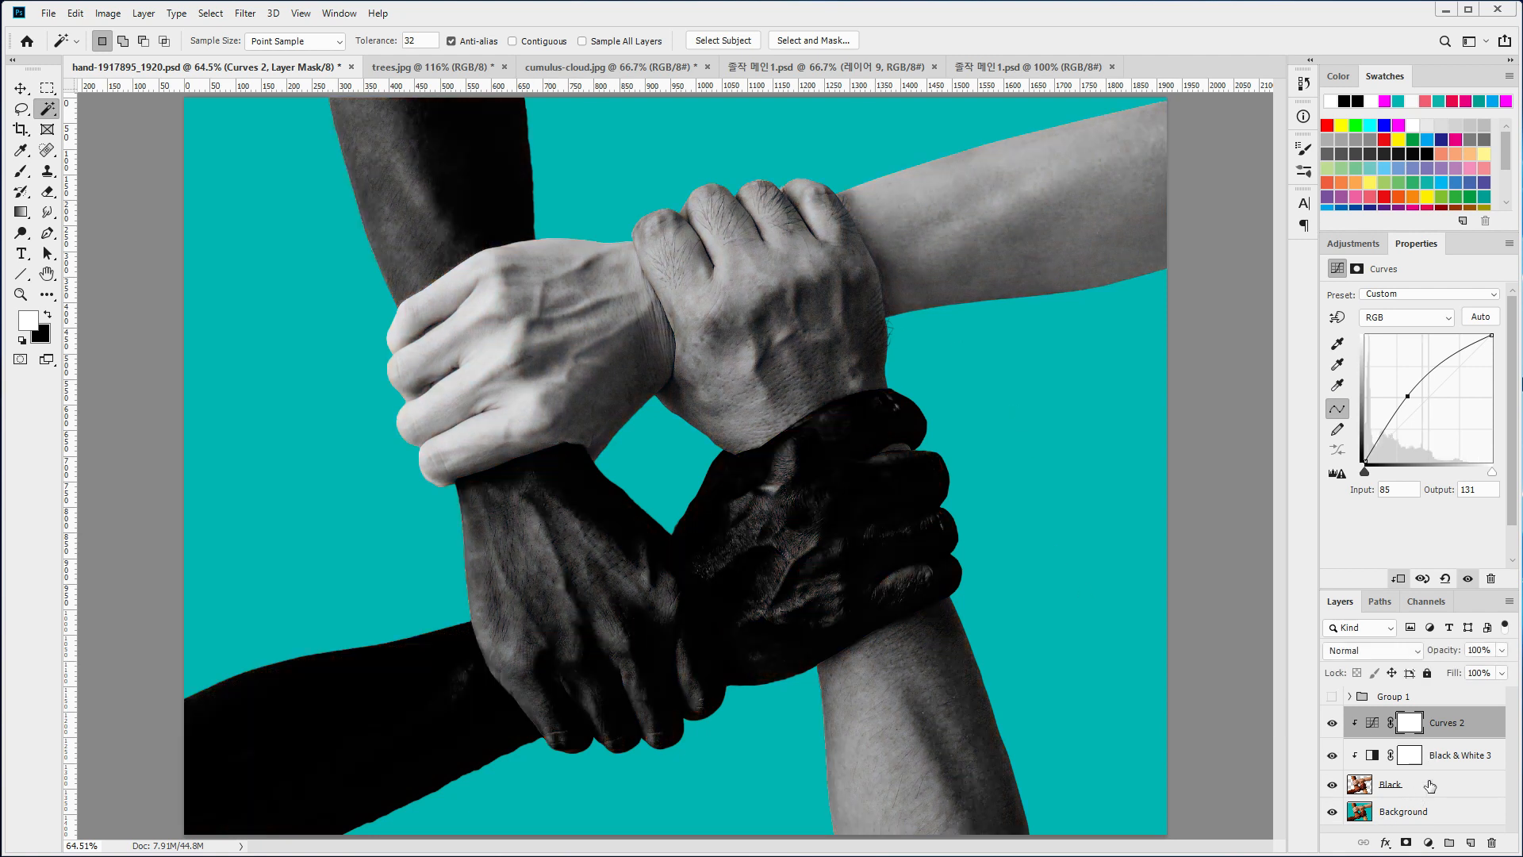
# - Try to erase the two upper hands and the upper-left arm from the Black layer with a 250 px Eraser
pyautogui.click(1358, 787)
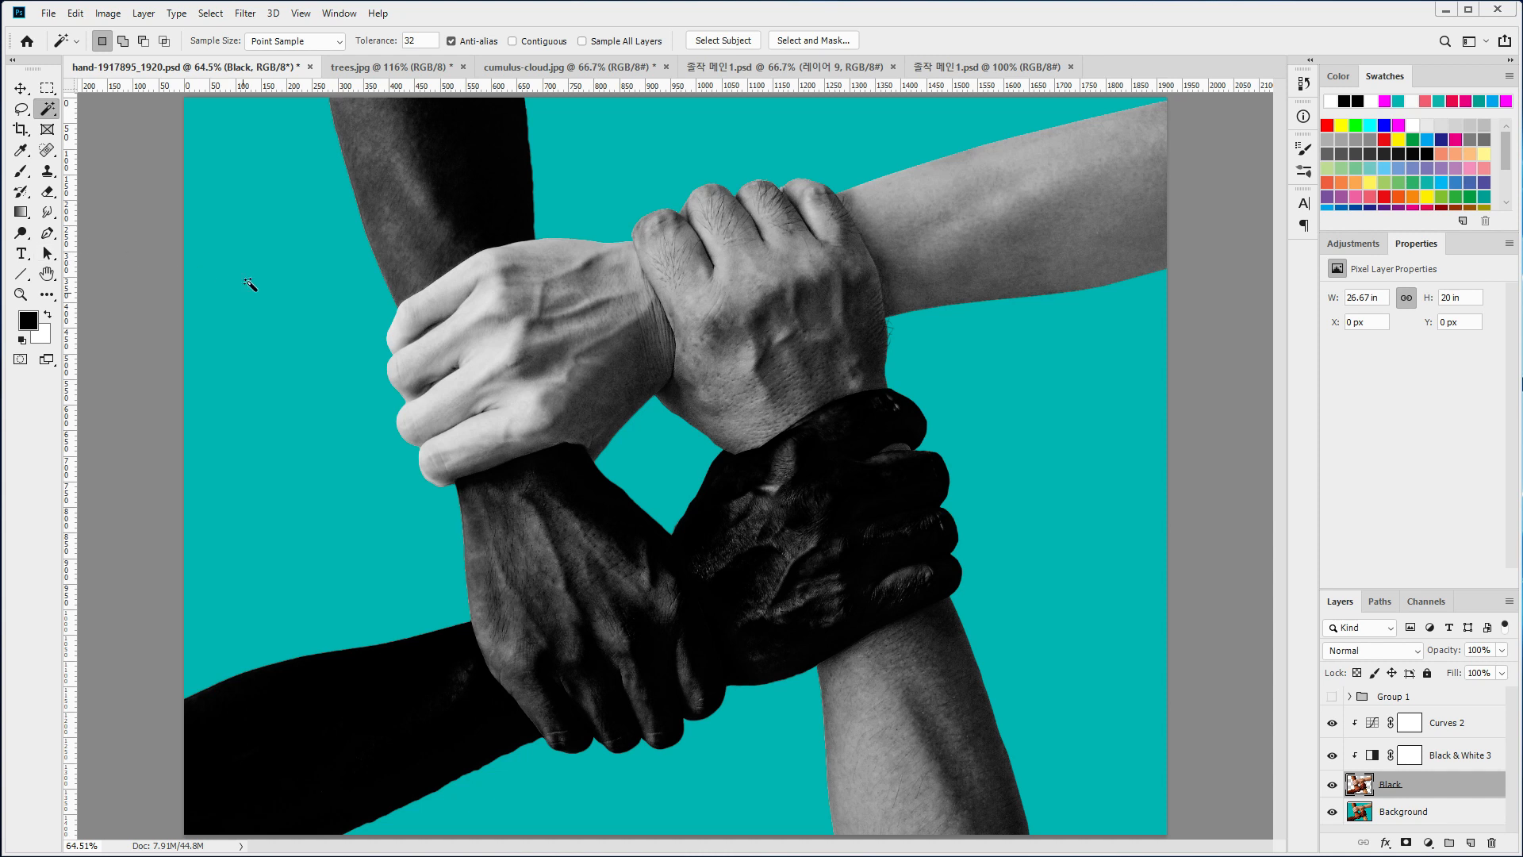
pyautogui.click(47, 192)
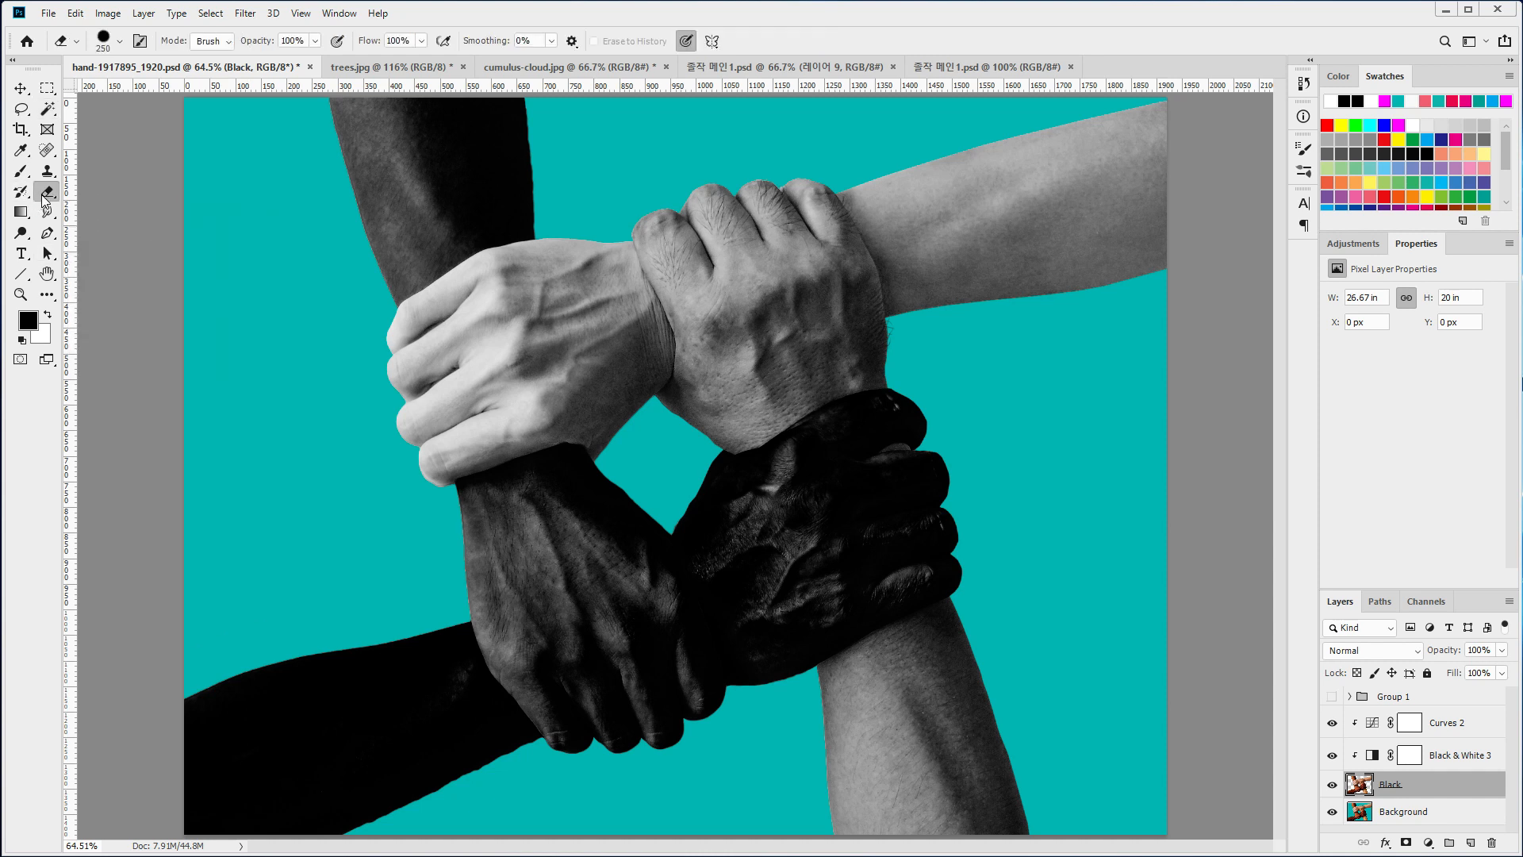
pyautogui.moveTo(357, 401); pyautogui.dragTo(841, 238)
pyautogui.moveTo(397, 416)
pyautogui.mouseDown()
pyautogui.moveTo(699, 372)
pyautogui.moveTo(872, 301)
pyautogui.mouseUp()
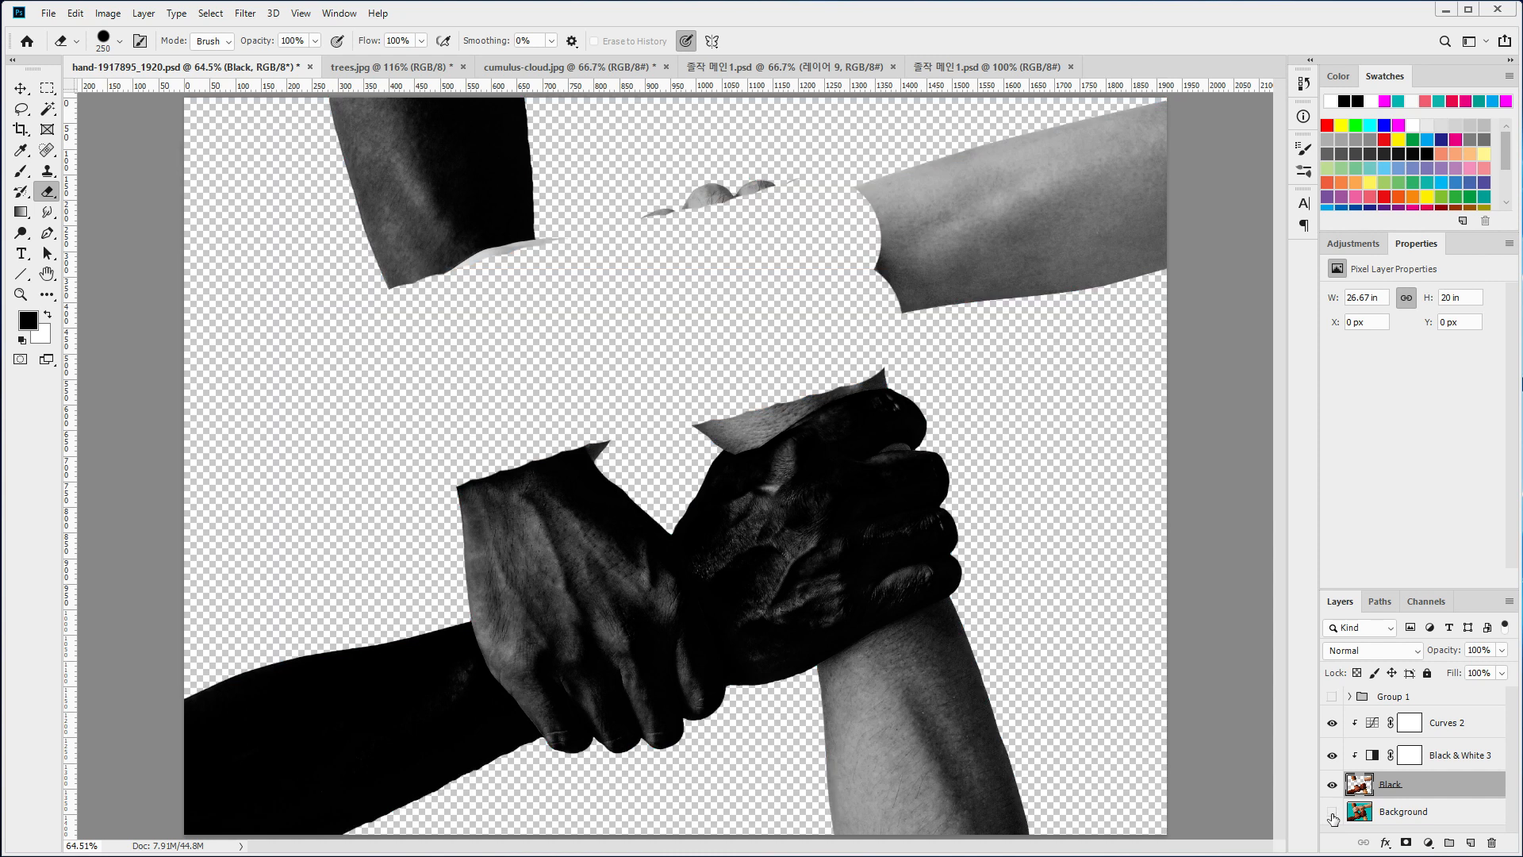
pyautogui.click(1333, 813)
pyautogui.moveTo(540, 341)
pyautogui.mouseDown()
pyautogui.moveTo(469, 279)
pyautogui.moveTo(510, 288)
pyautogui.moveTo(531, 53)
pyautogui.moveTo(402, 306)
pyautogui.moveTo(401, 68)
pyautogui.mouseUp()
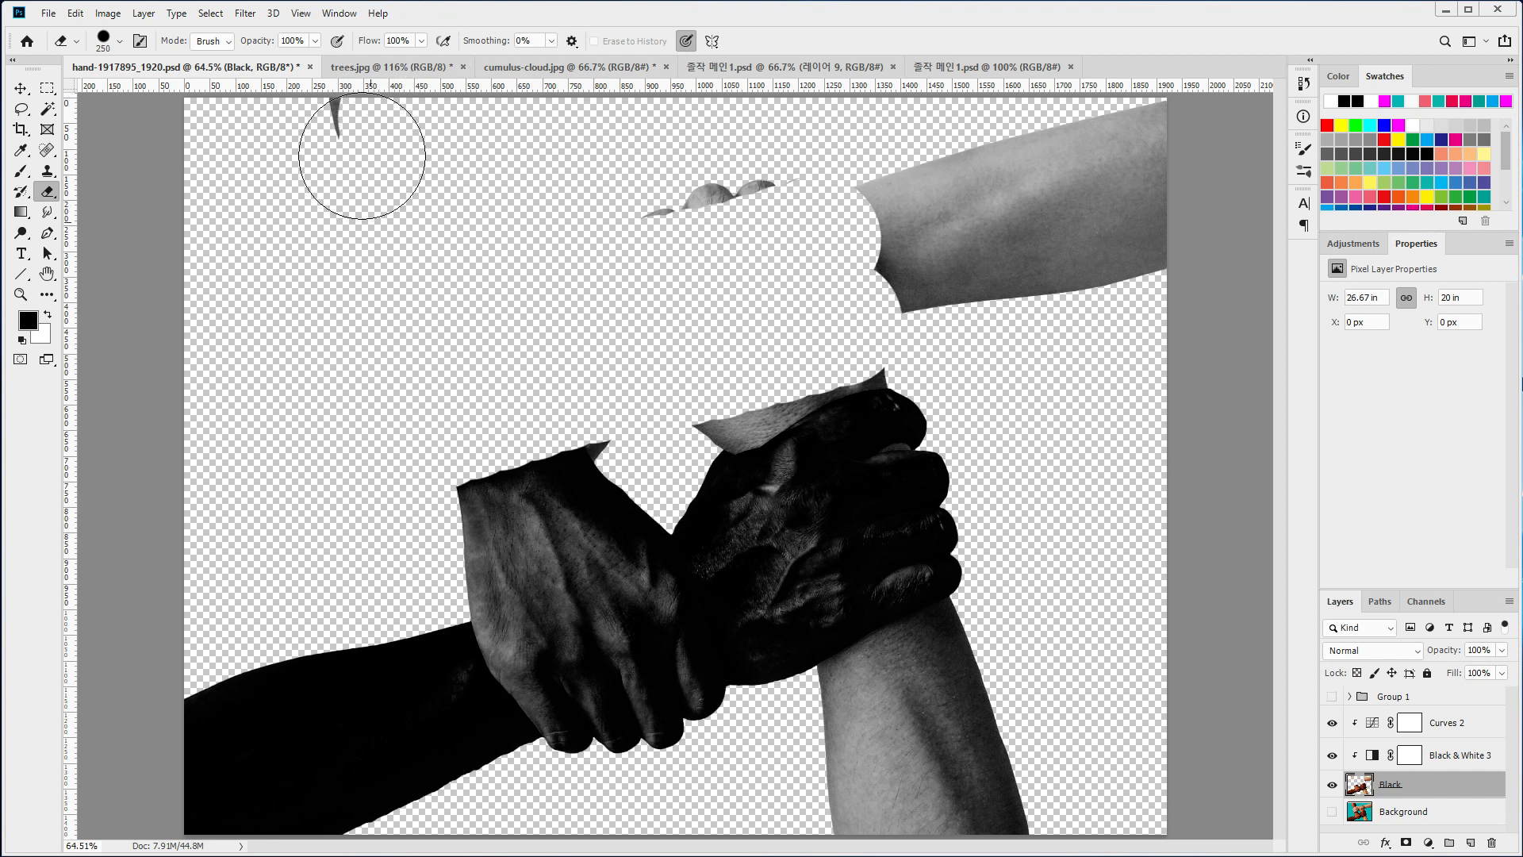
pyautogui.click(1333, 812)
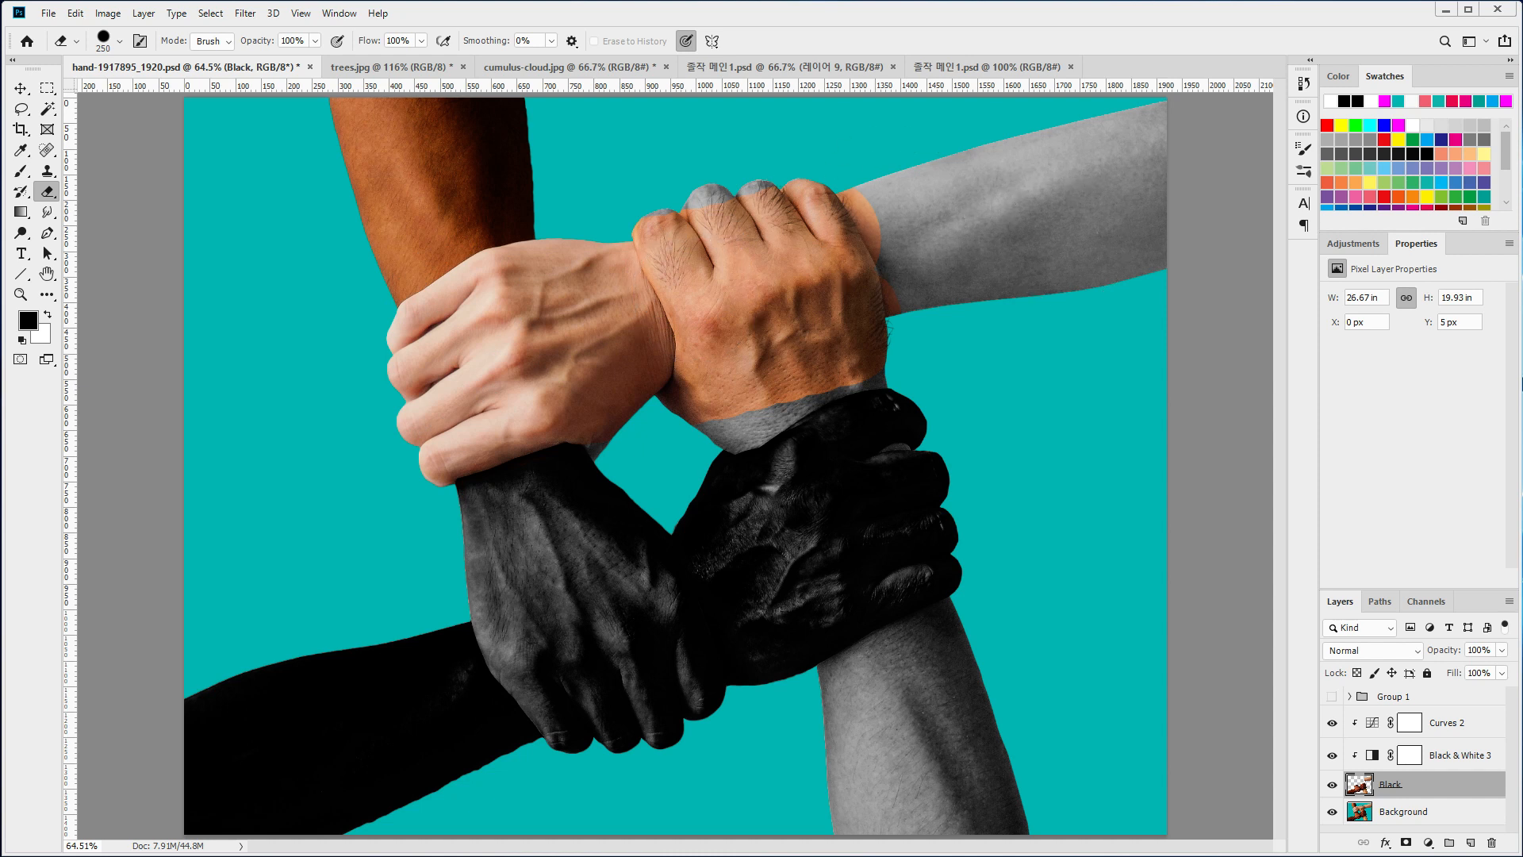
# - Undo all the eraser strokes on the Black layer
pyautogui.hotkey('ctrl', 'z')
pyautogui.hotkey('ctrl', 'z')
pyautogui.hotkey('ctrl', 'z')
pyautogui.hotkey('ctrl', 'z')
pyautogui.hotkey('ctrl', 'z')
pyautogui.hotkey('ctrl', 'z')
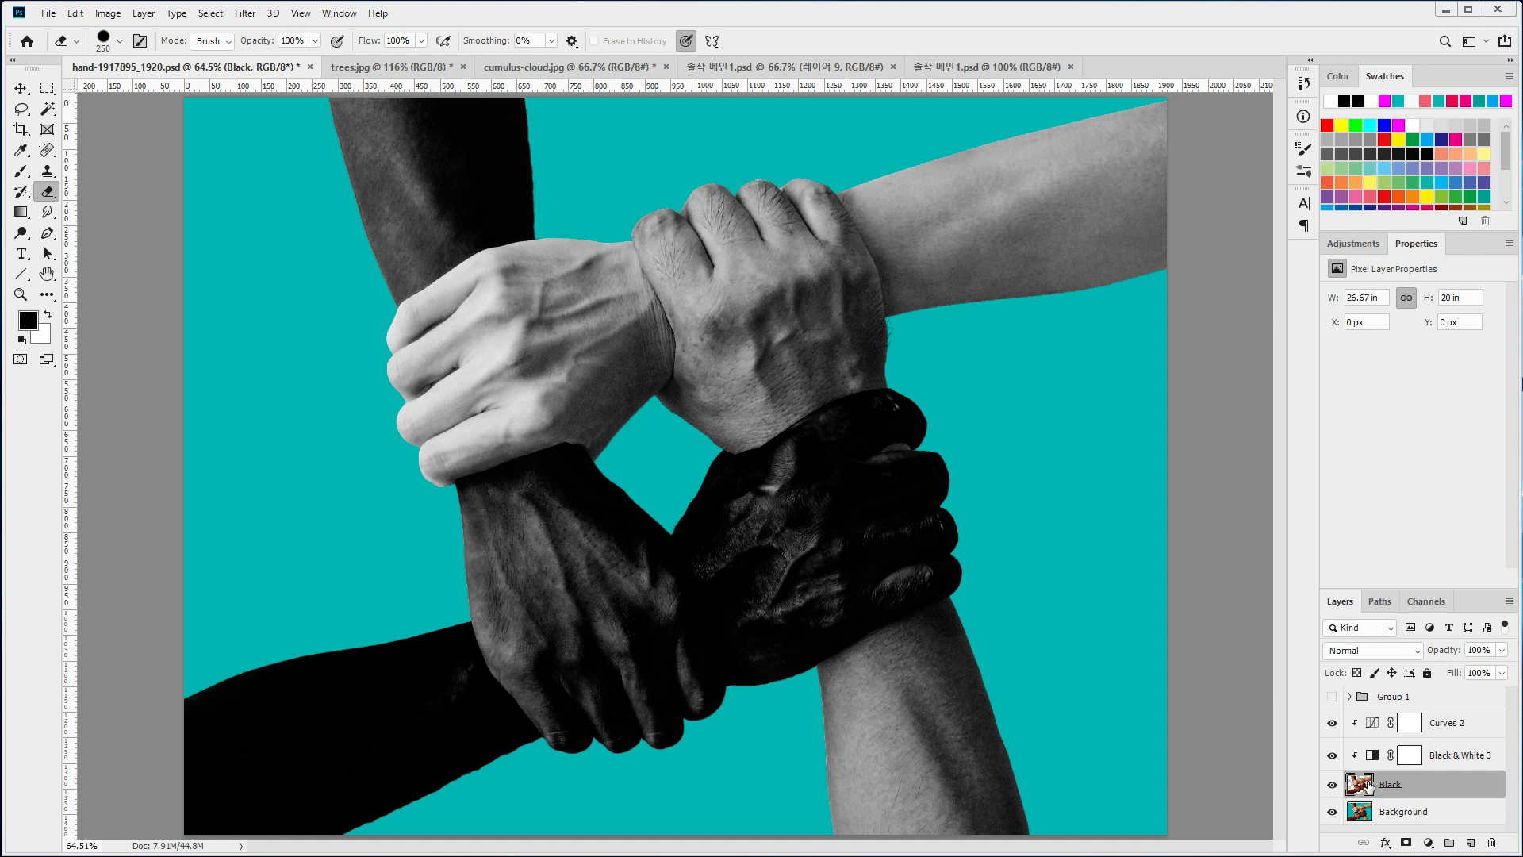
# - Add a layer mask to the Black layer and hide the Background layer
pyautogui.click(1407, 843)
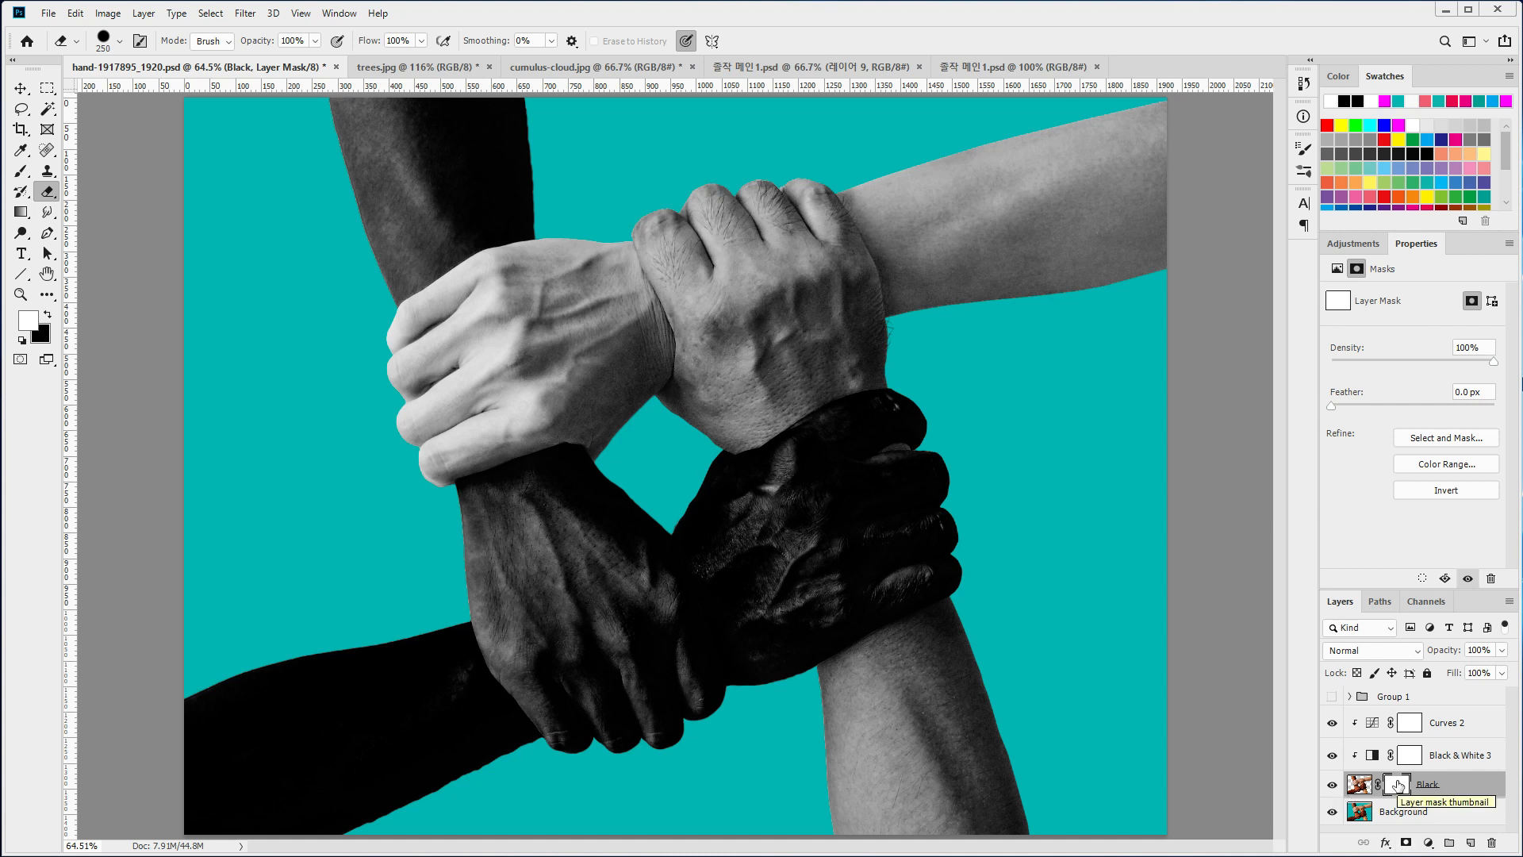
pyautogui.click(1332, 813)
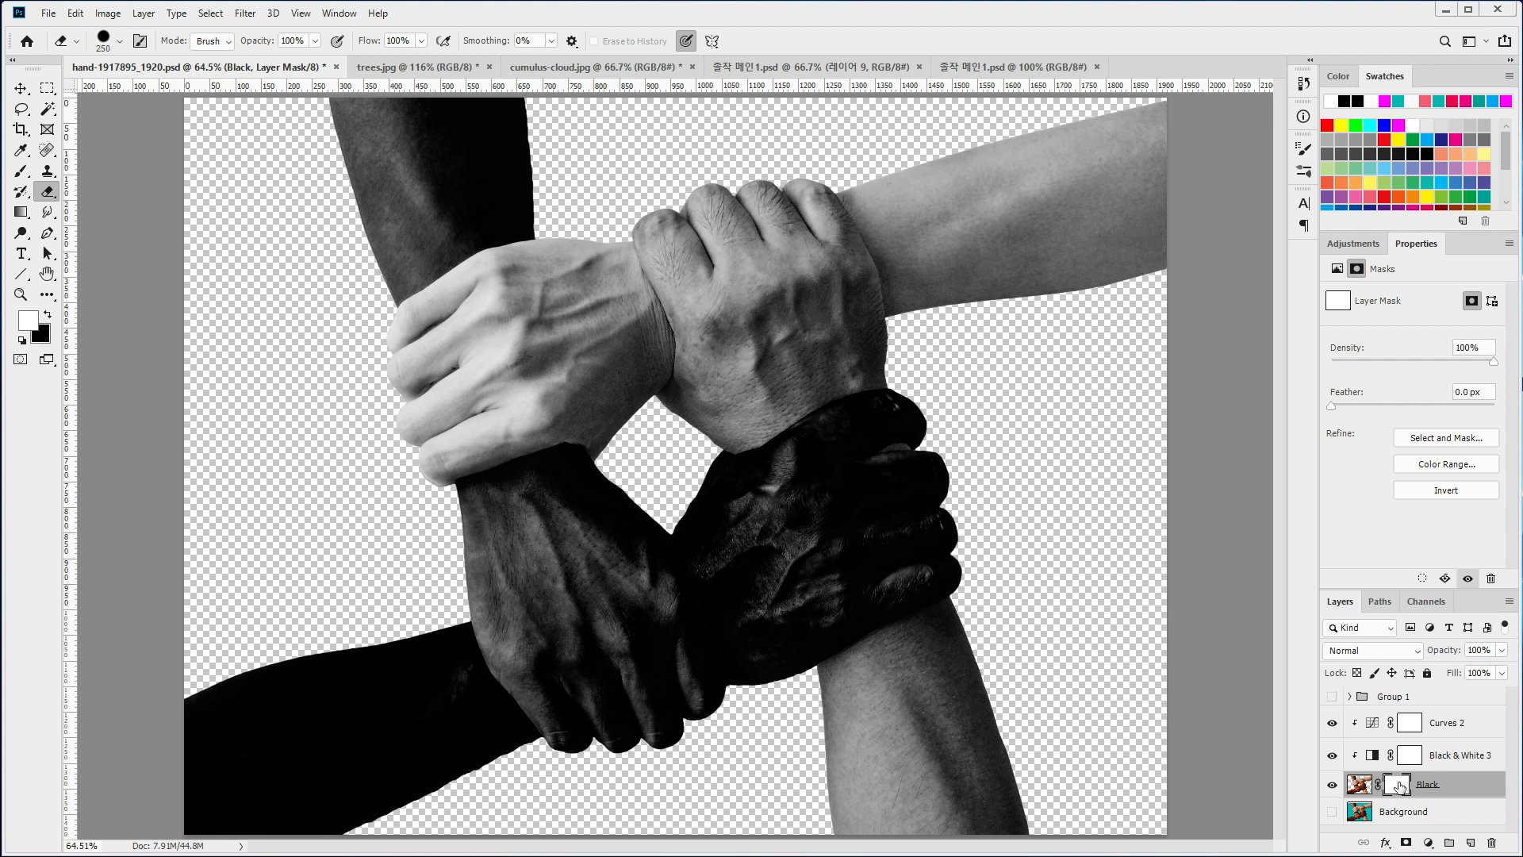
# - Invert the Black layer's mask to black, and fill the mask with mid grey
pyautogui.moveTo(1401, 786); pyautogui.dragTo(1402, 788)
pyautogui.hotkey('ctrl', 'i')
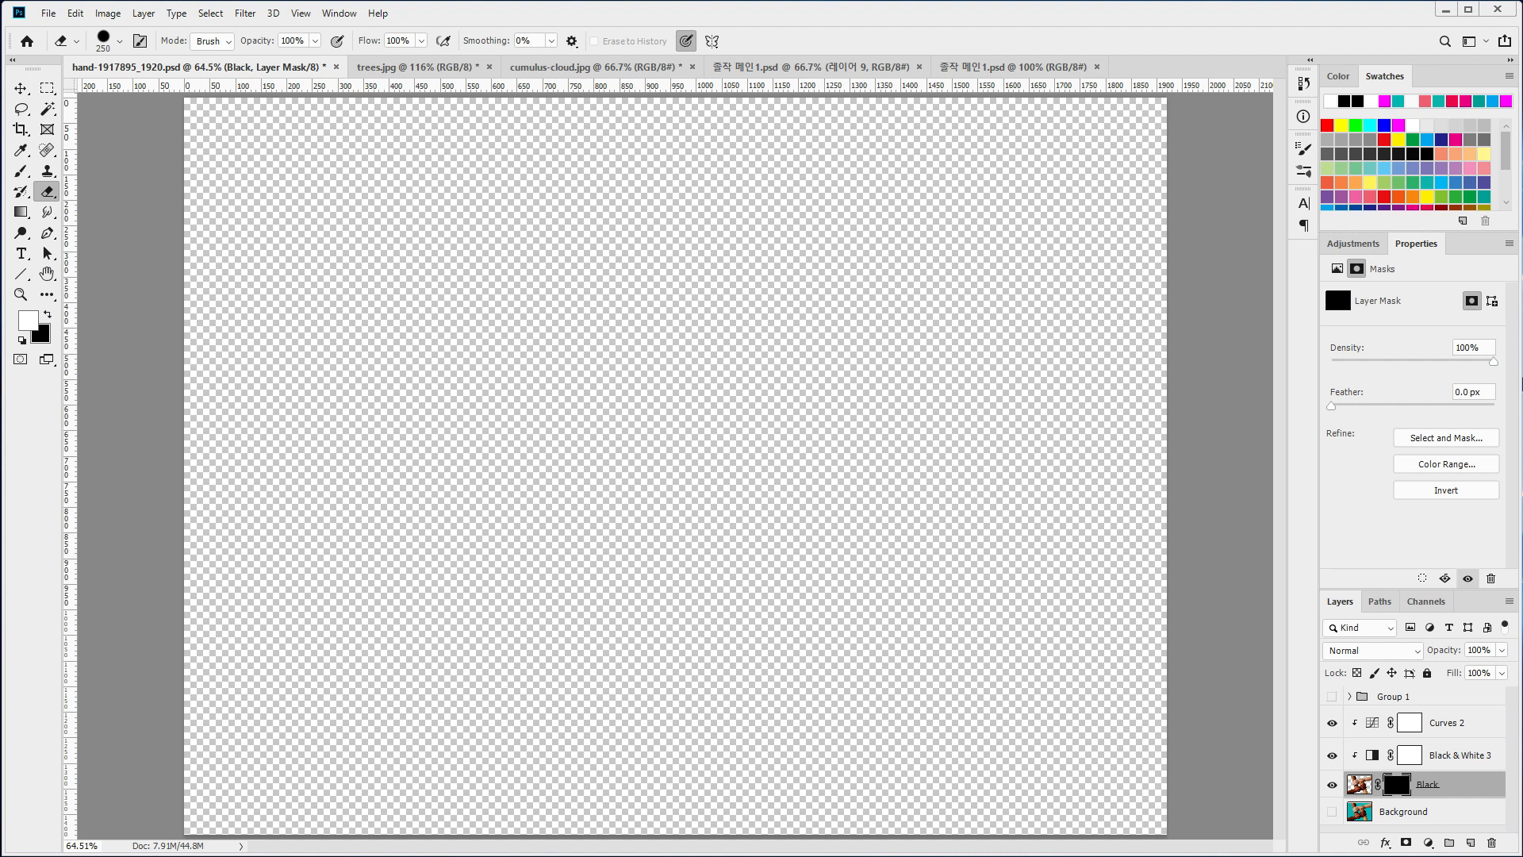
pyautogui.click(1370, 138)
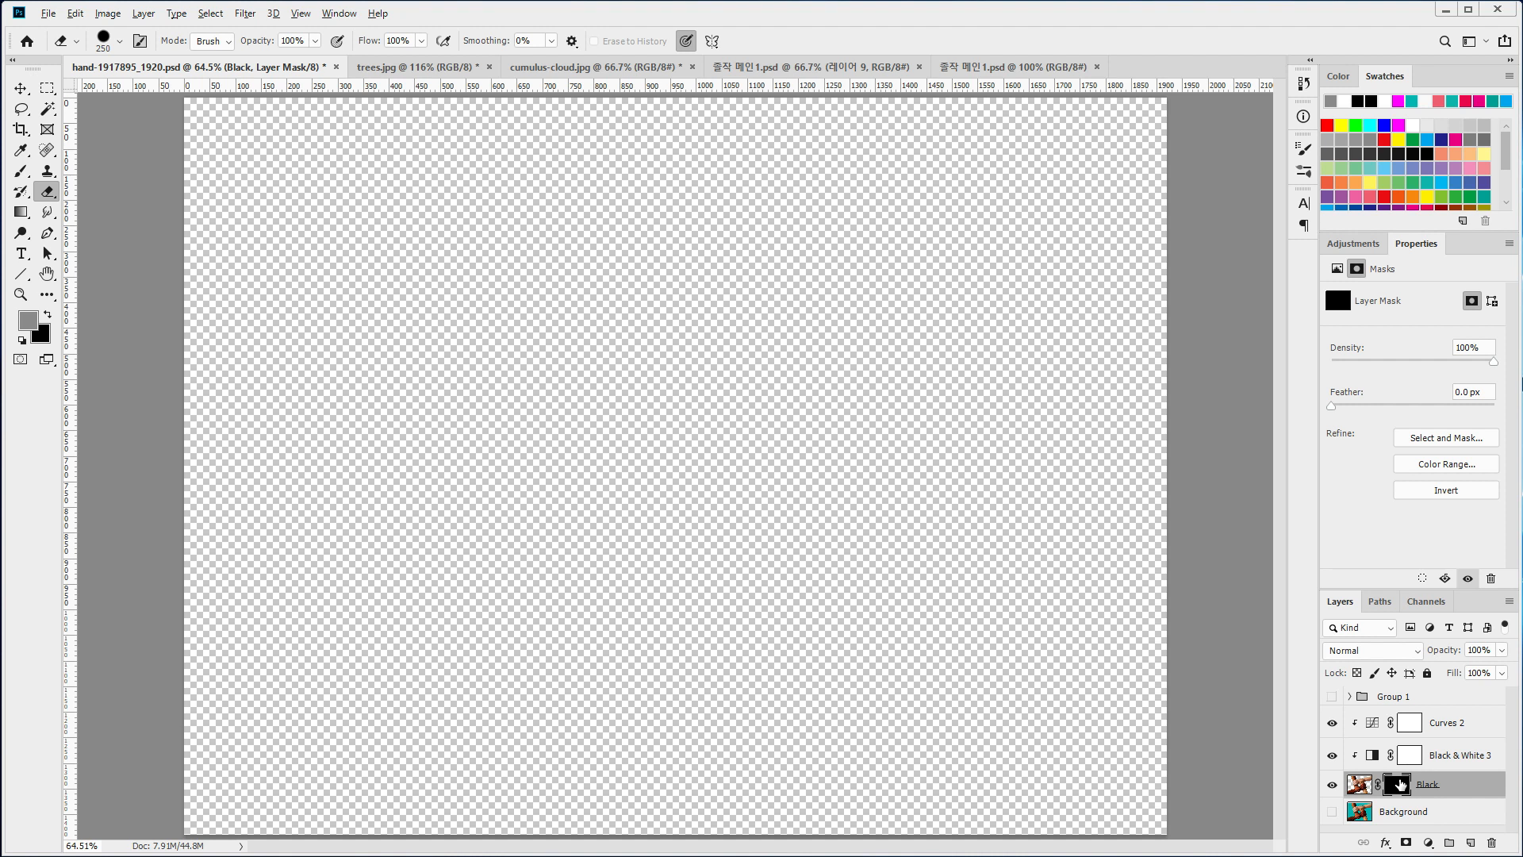
pyautogui.hotkey('alt', 'BackSpace')
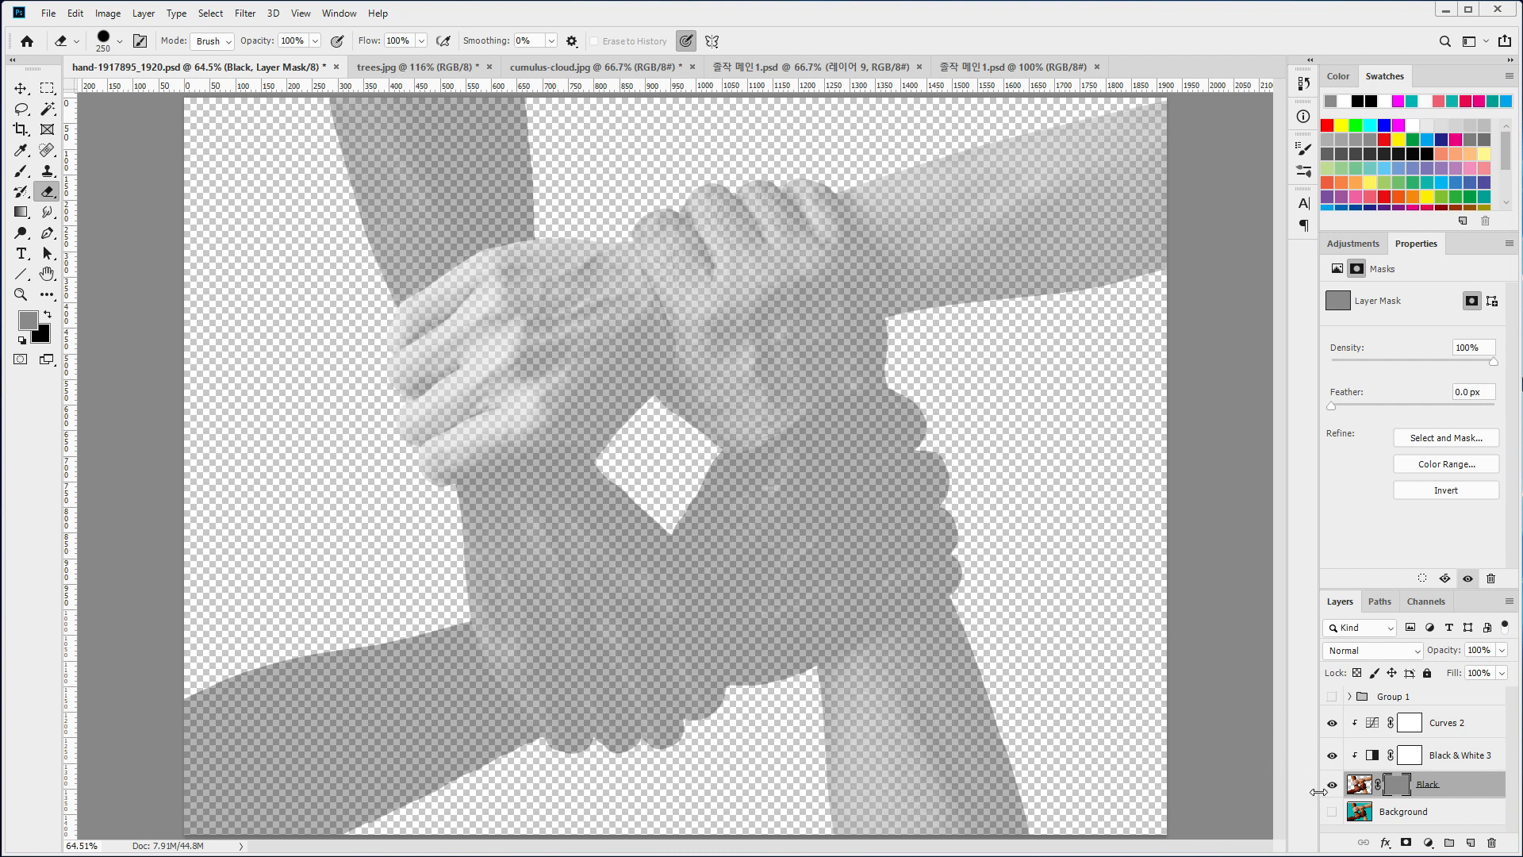
# - Show the Background layer and compare the image with the grey-masked Black layer hidden and shown
pyautogui.click(1331, 812)
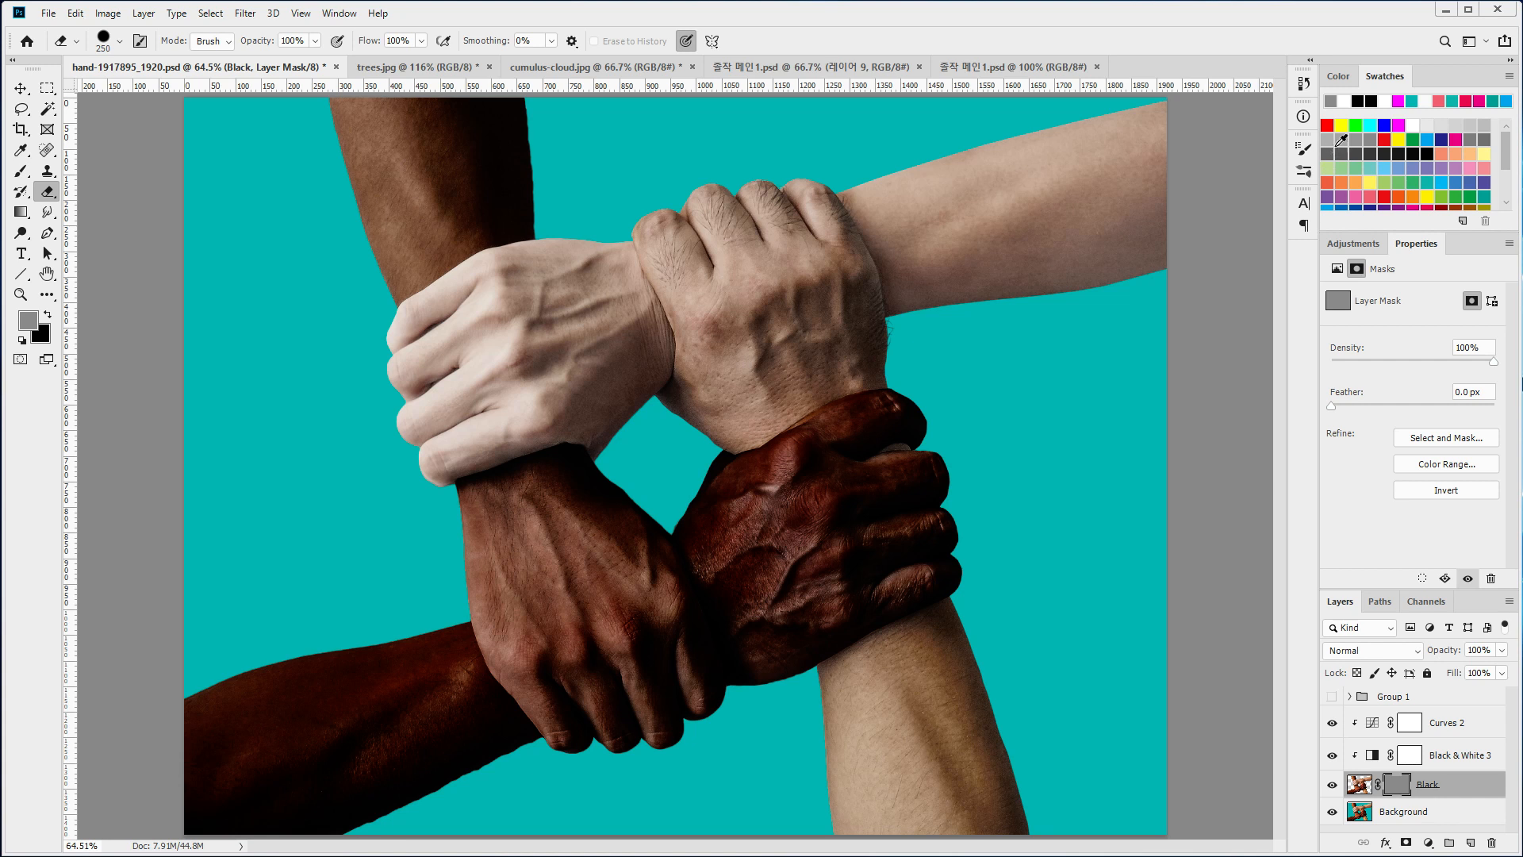
pyautogui.click(1332, 786)
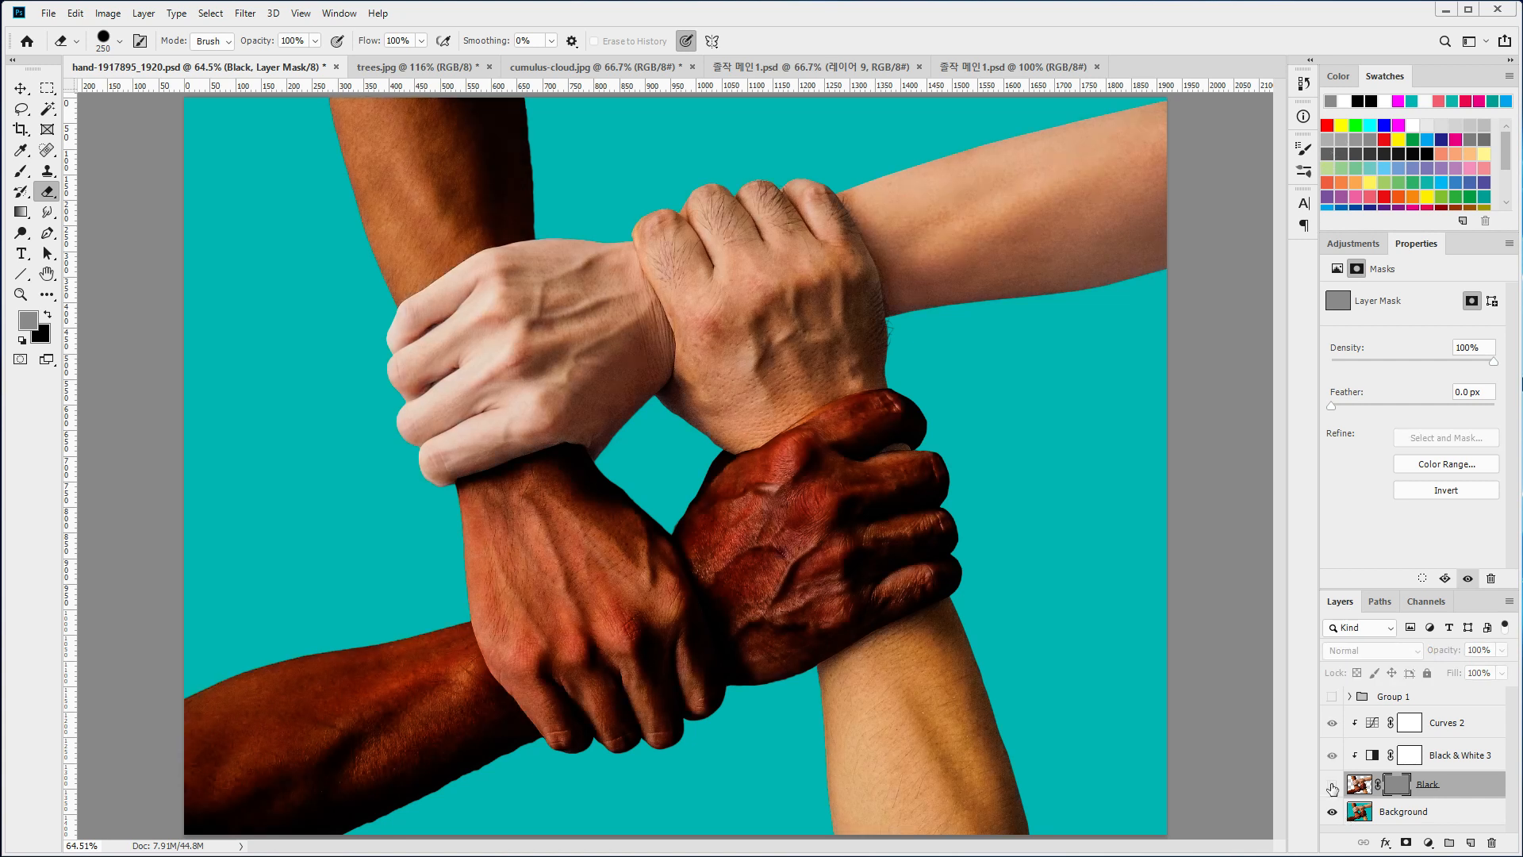
pyautogui.click(1332, 786)
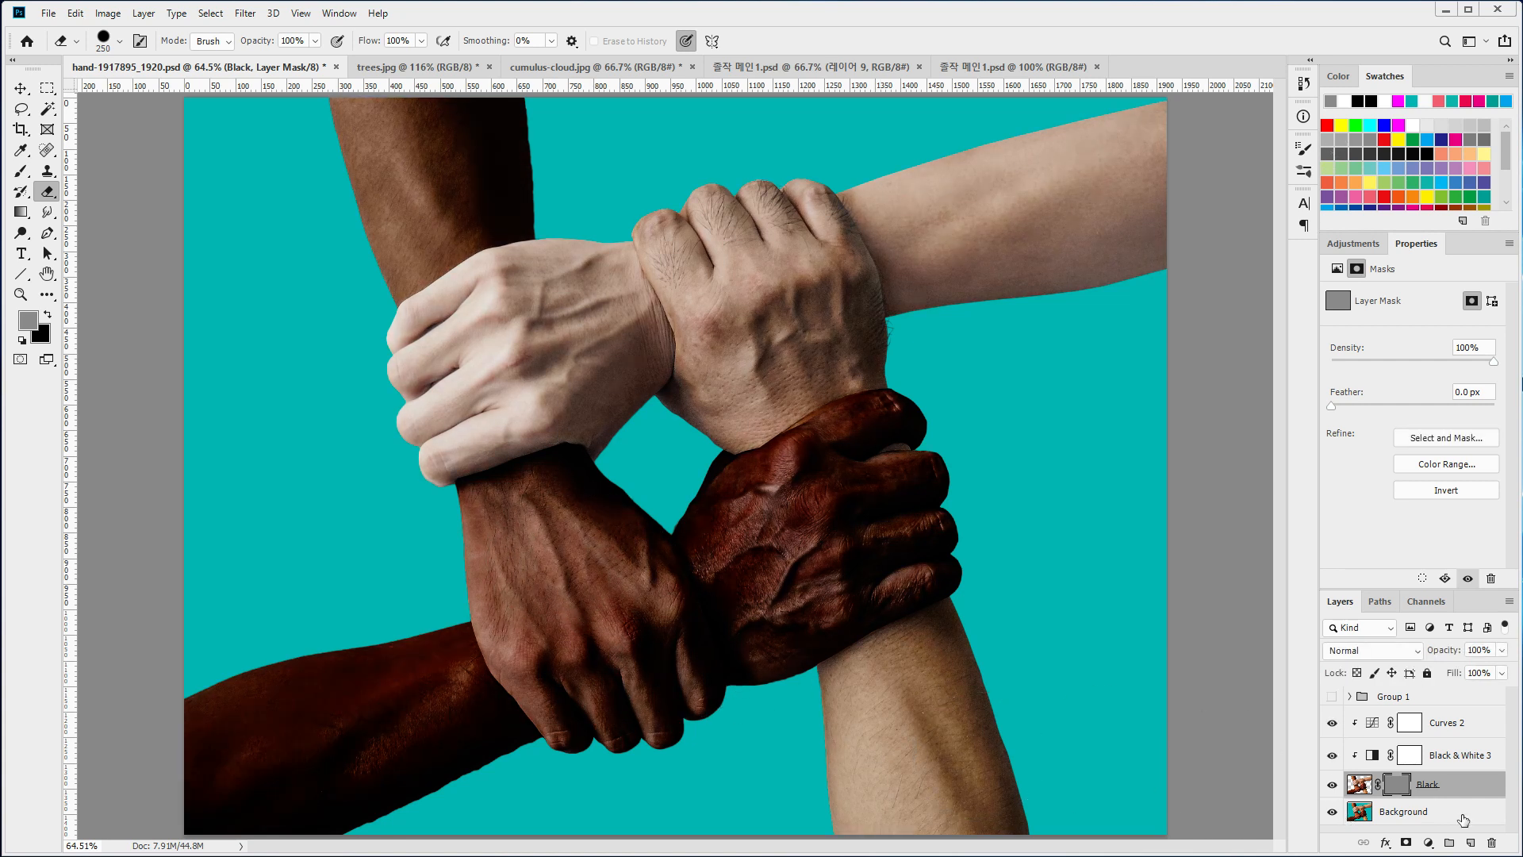
# - Hide the Background layer and refill the Black layer's mask with white using the default colours
pyautogui.click(1332, 812)
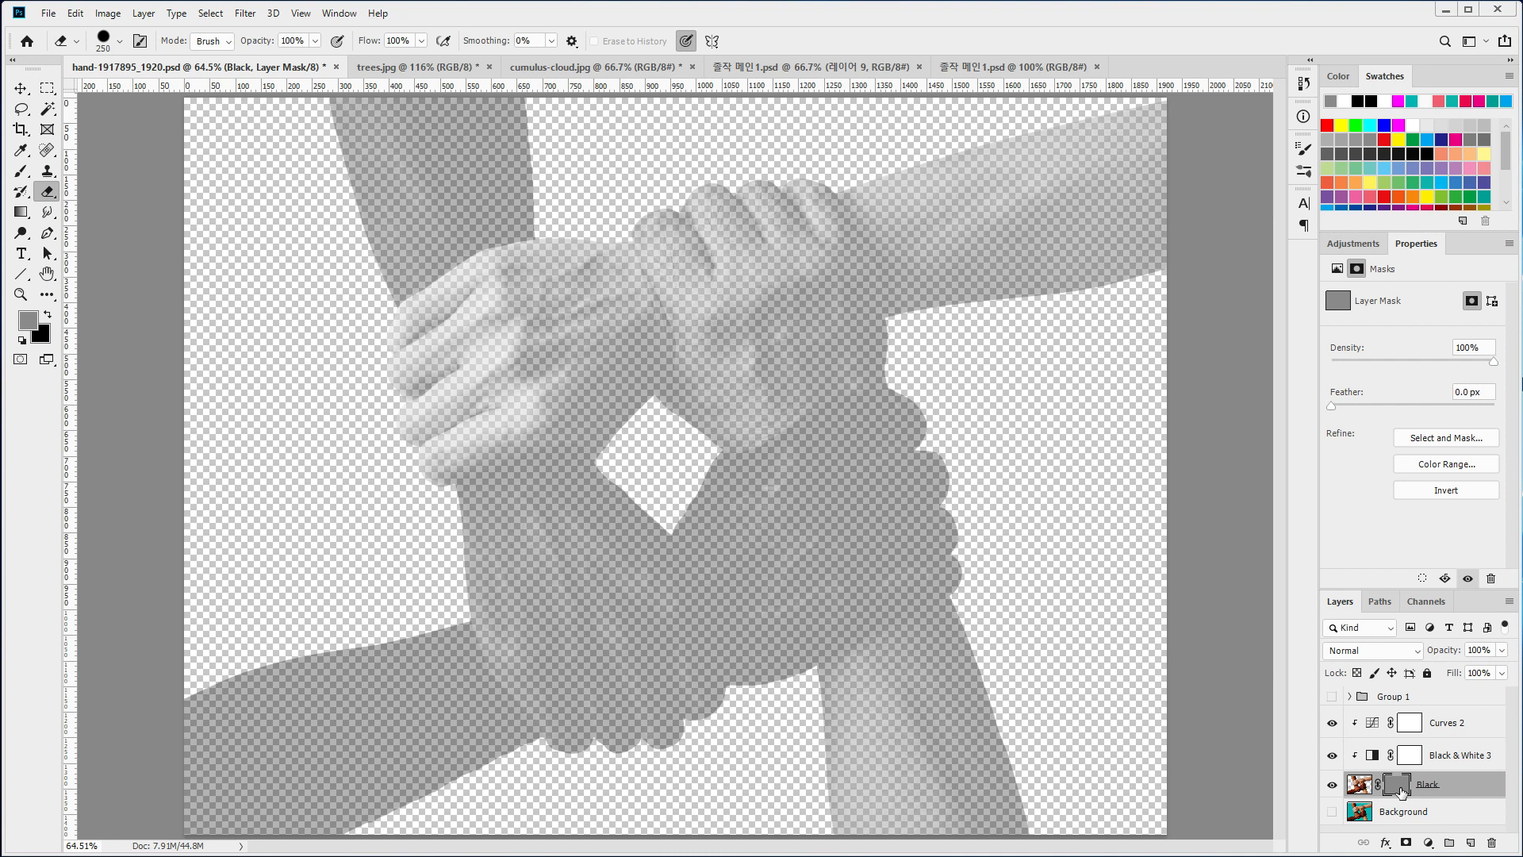
pyautogui.press('d')
pyautogui.hotkey('alt', 'BackSpace')
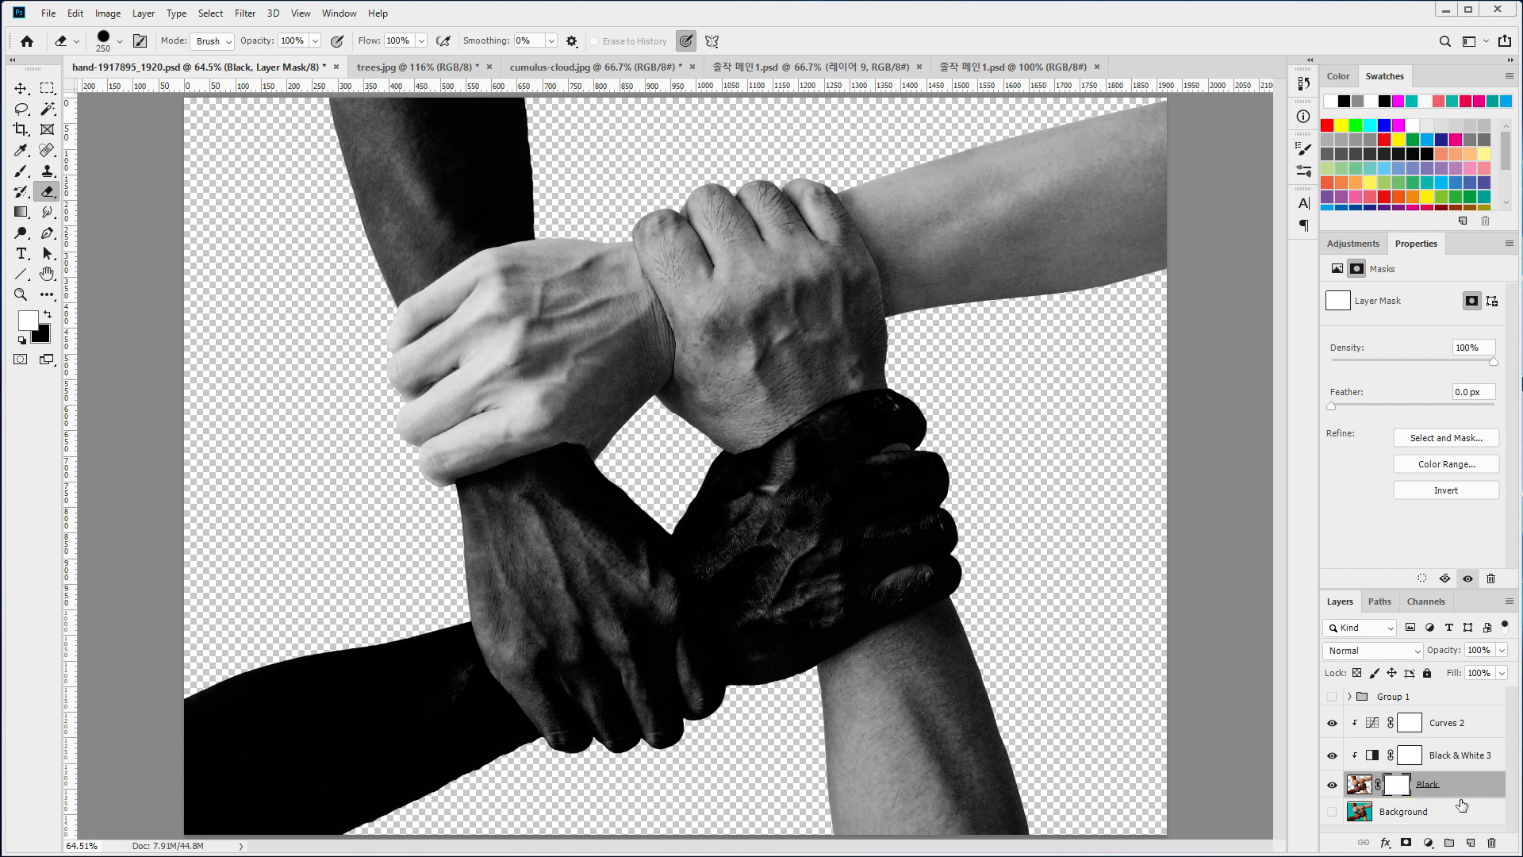
# - Load the outline of the hands as a selection, fill it with black on the Black layer's mask, and show the Background layer
pyautogui.keyDown('ctrl'); pyautogui.click(1360, 785); pyautogui.keyUp('ctrl')
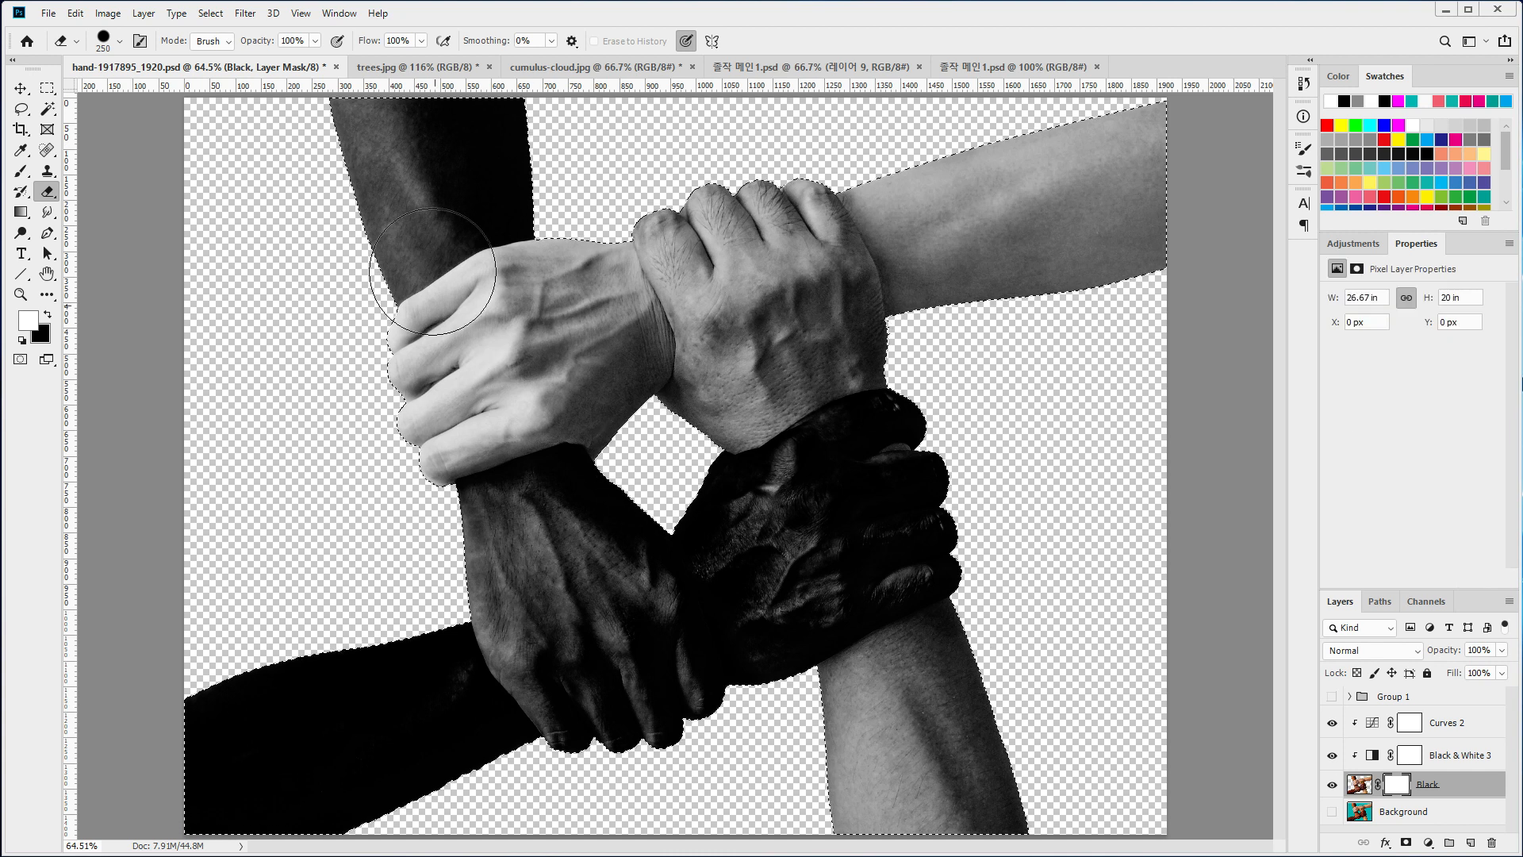
pyautogui.click(1398, 789)
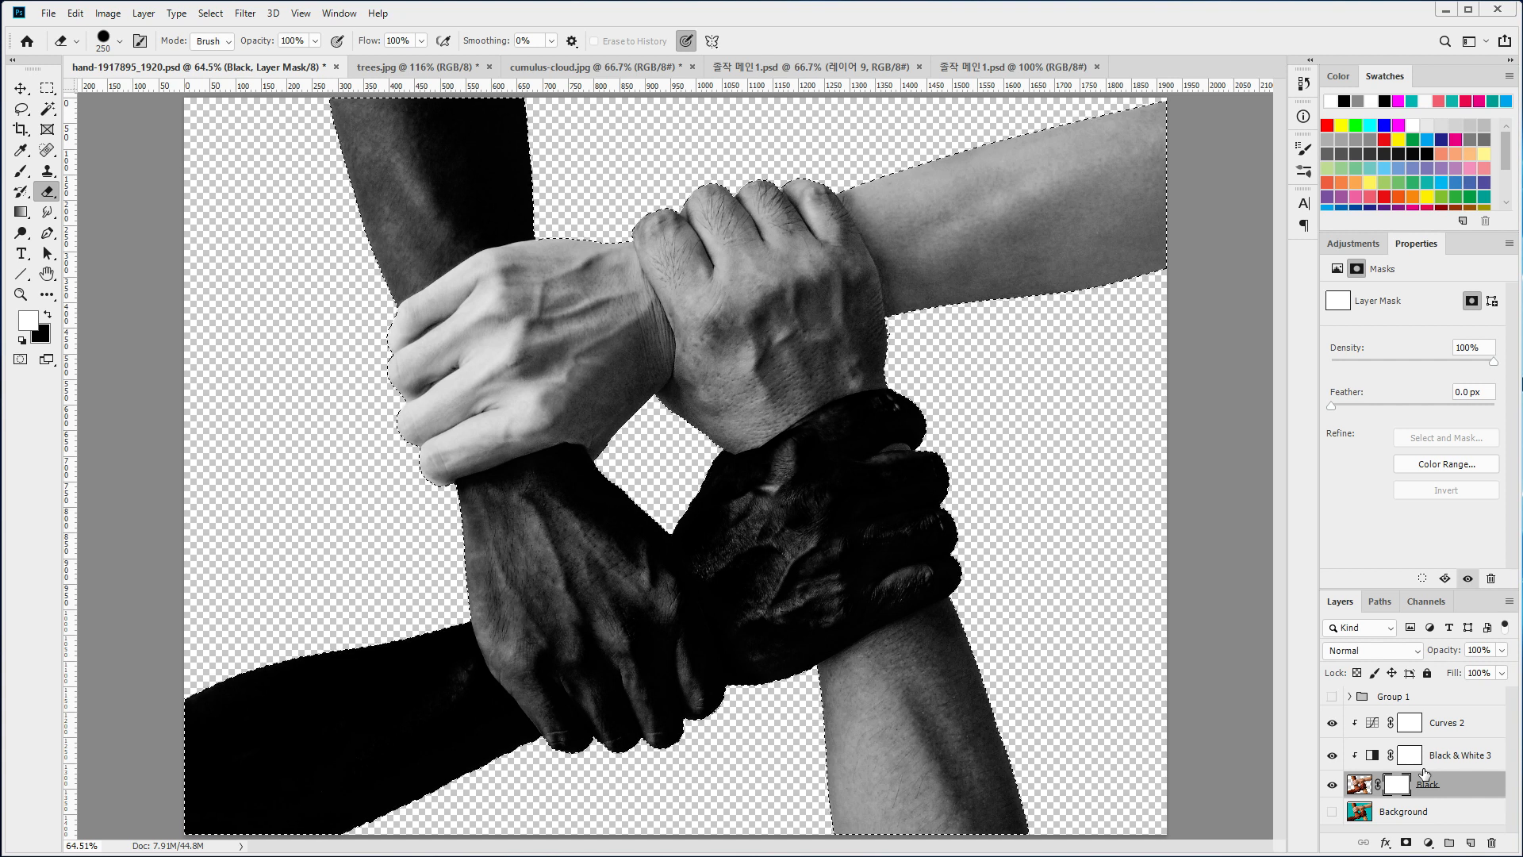
pyautogui.press('Delete')
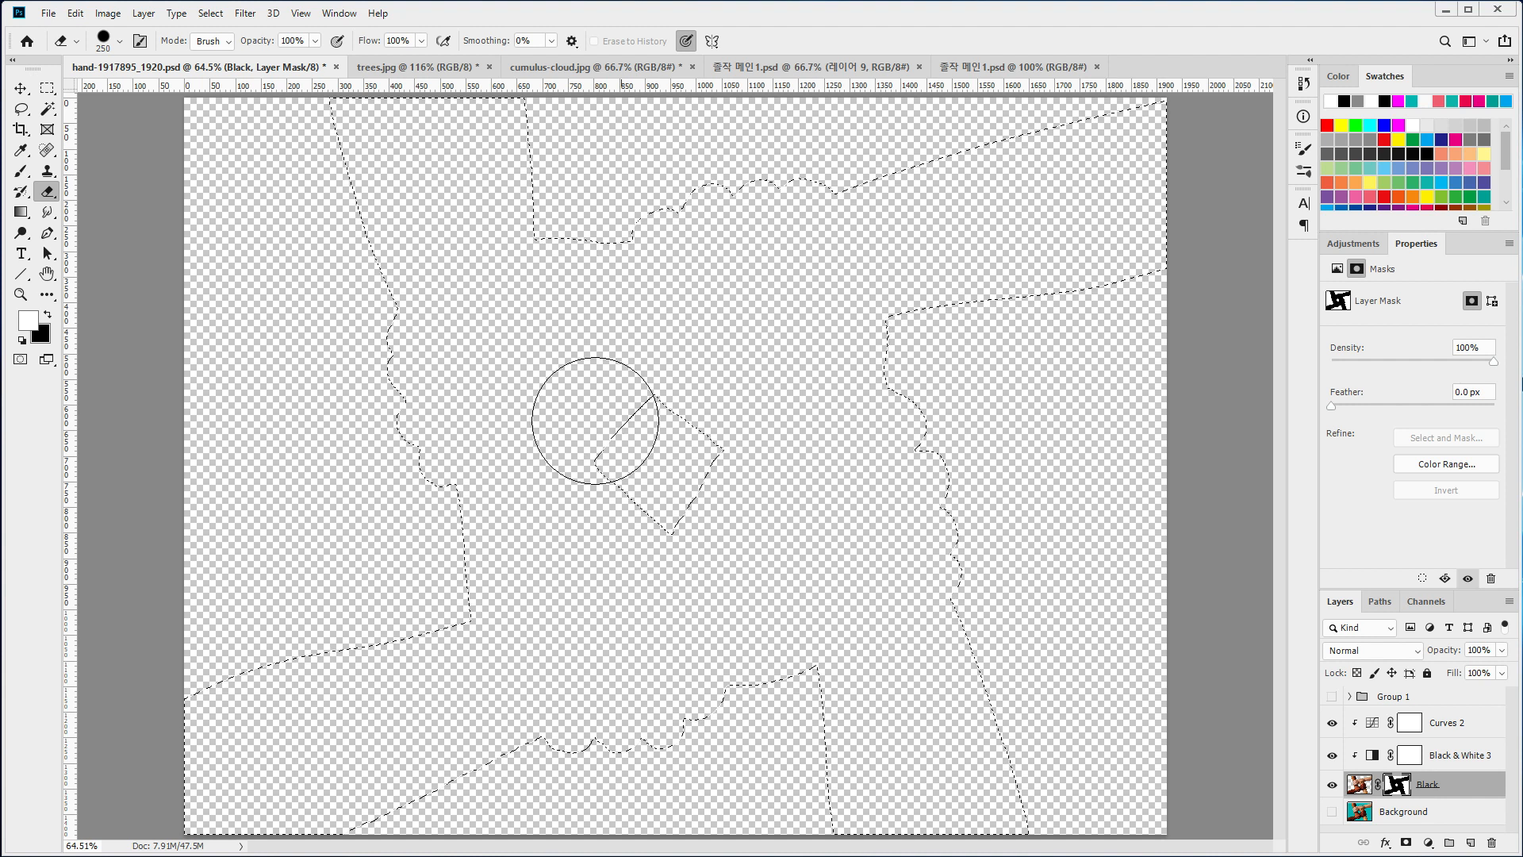
pyautogui.click(1333, 812)
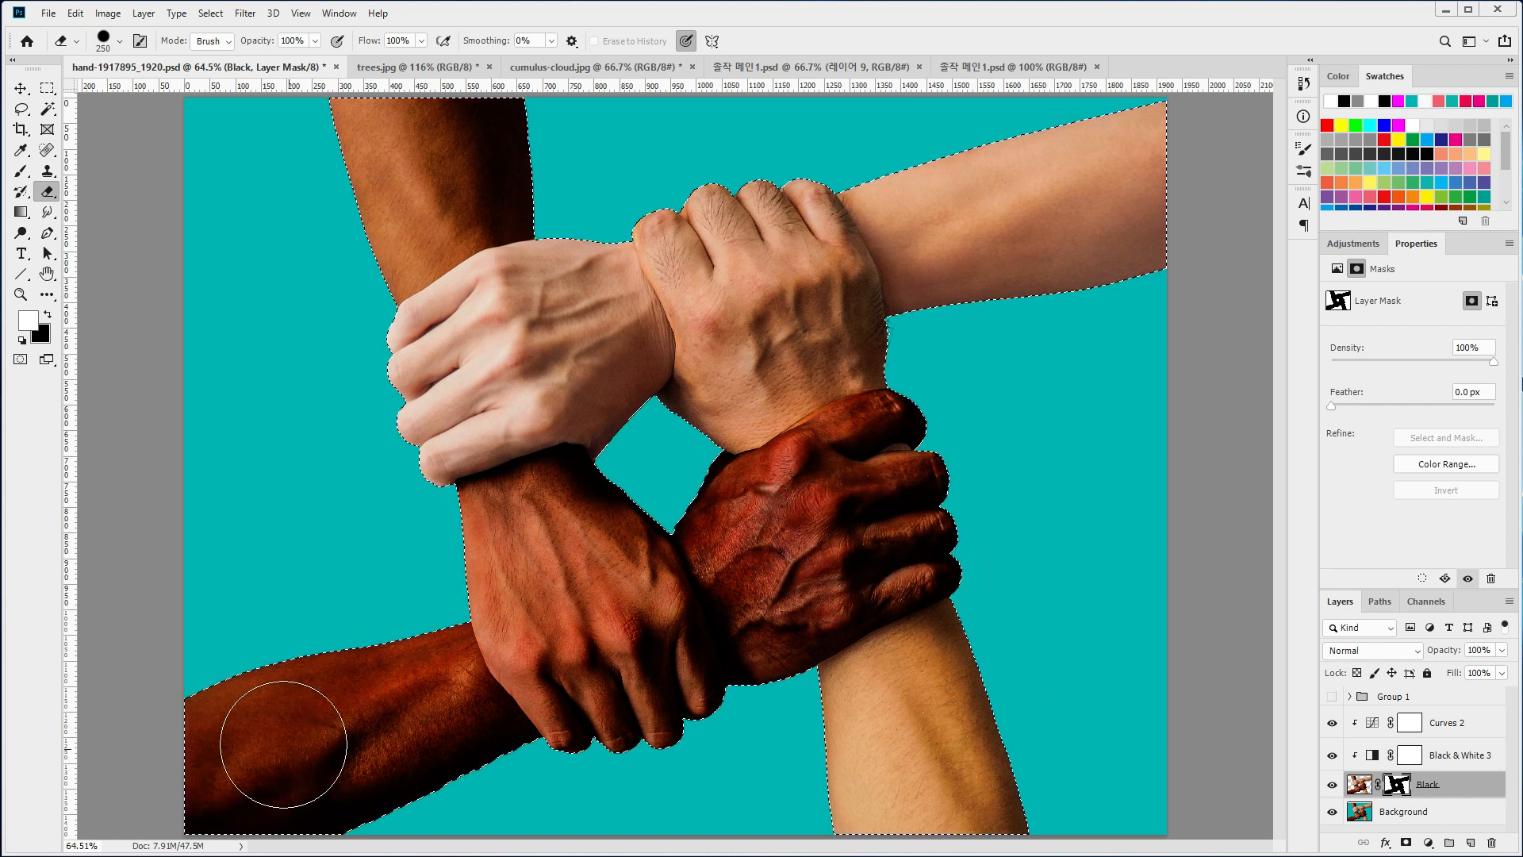
# - Paint white with the Brush tool on the Black layer's mask over the lower-left forearm to reveal its black version
pyautogui.click(19, 173)
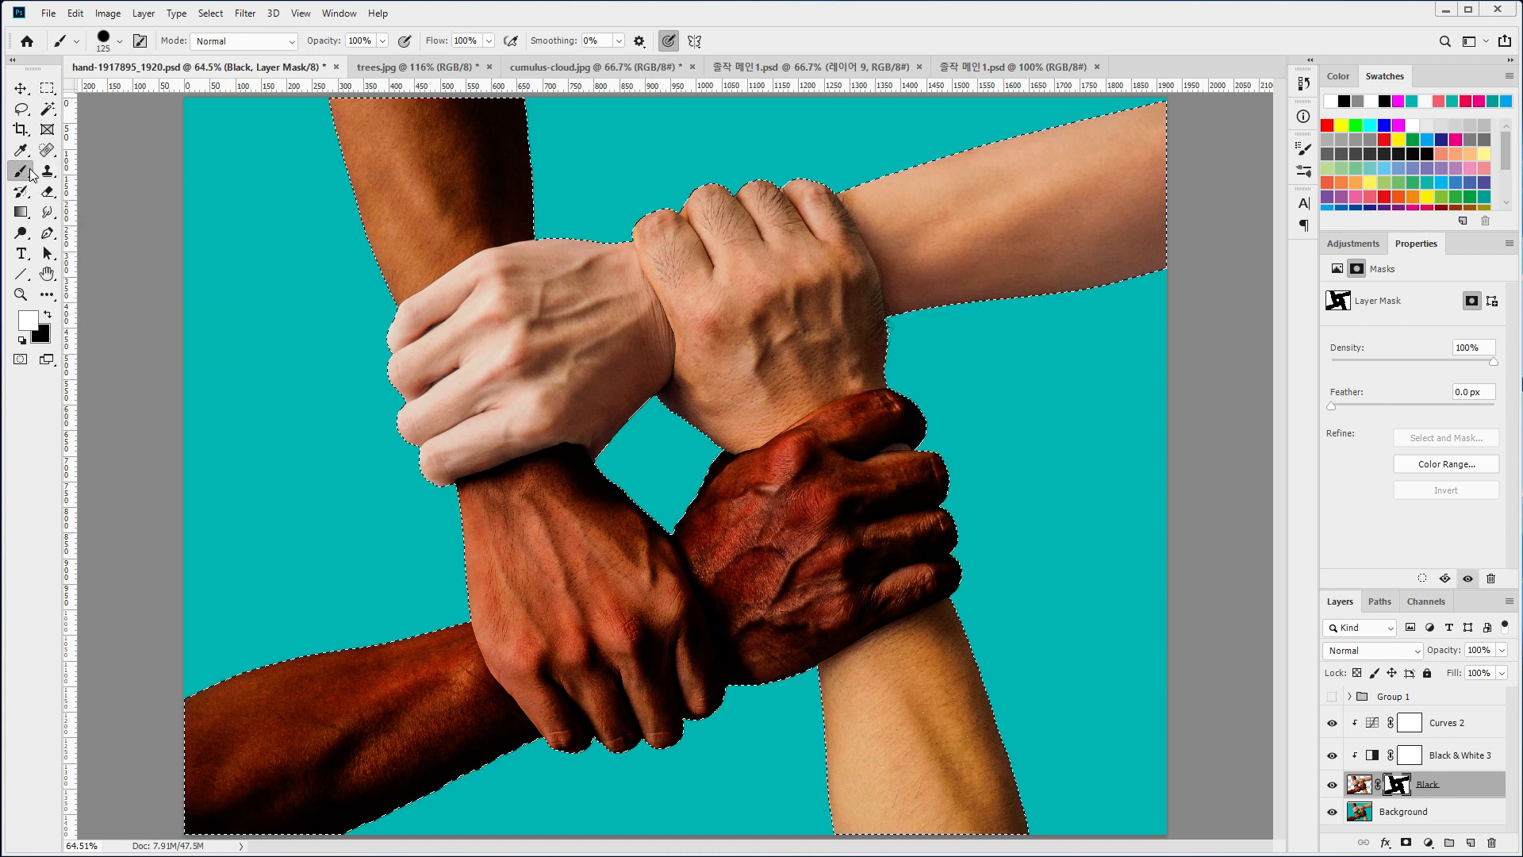
pyautogui.keyDown('alt'); pyautogui.click(1398, 786); pyautogui.keyUp('alt')
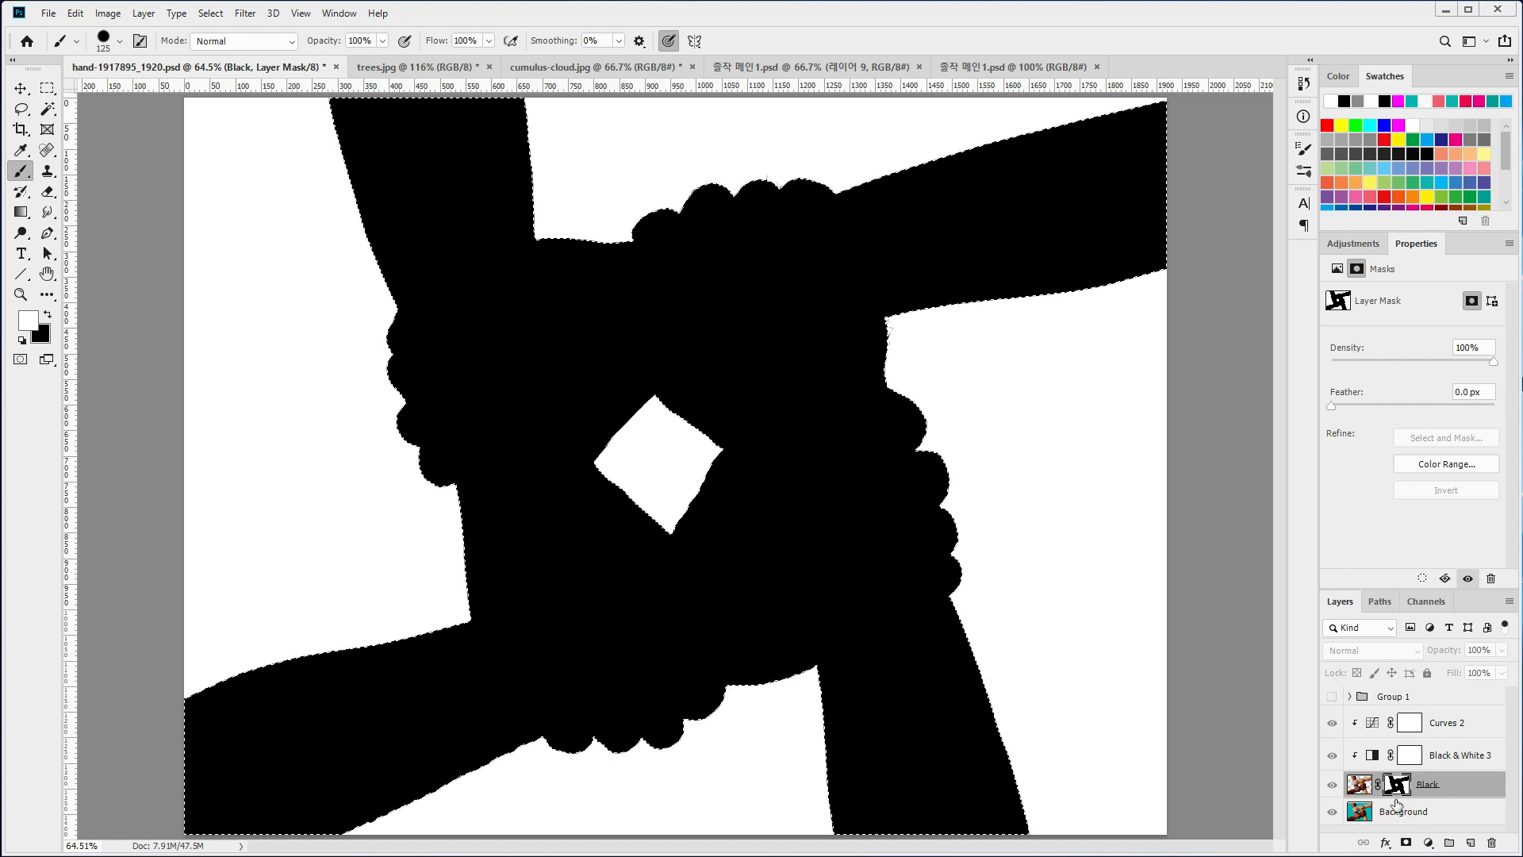
pyautogui.click(1356, 783)
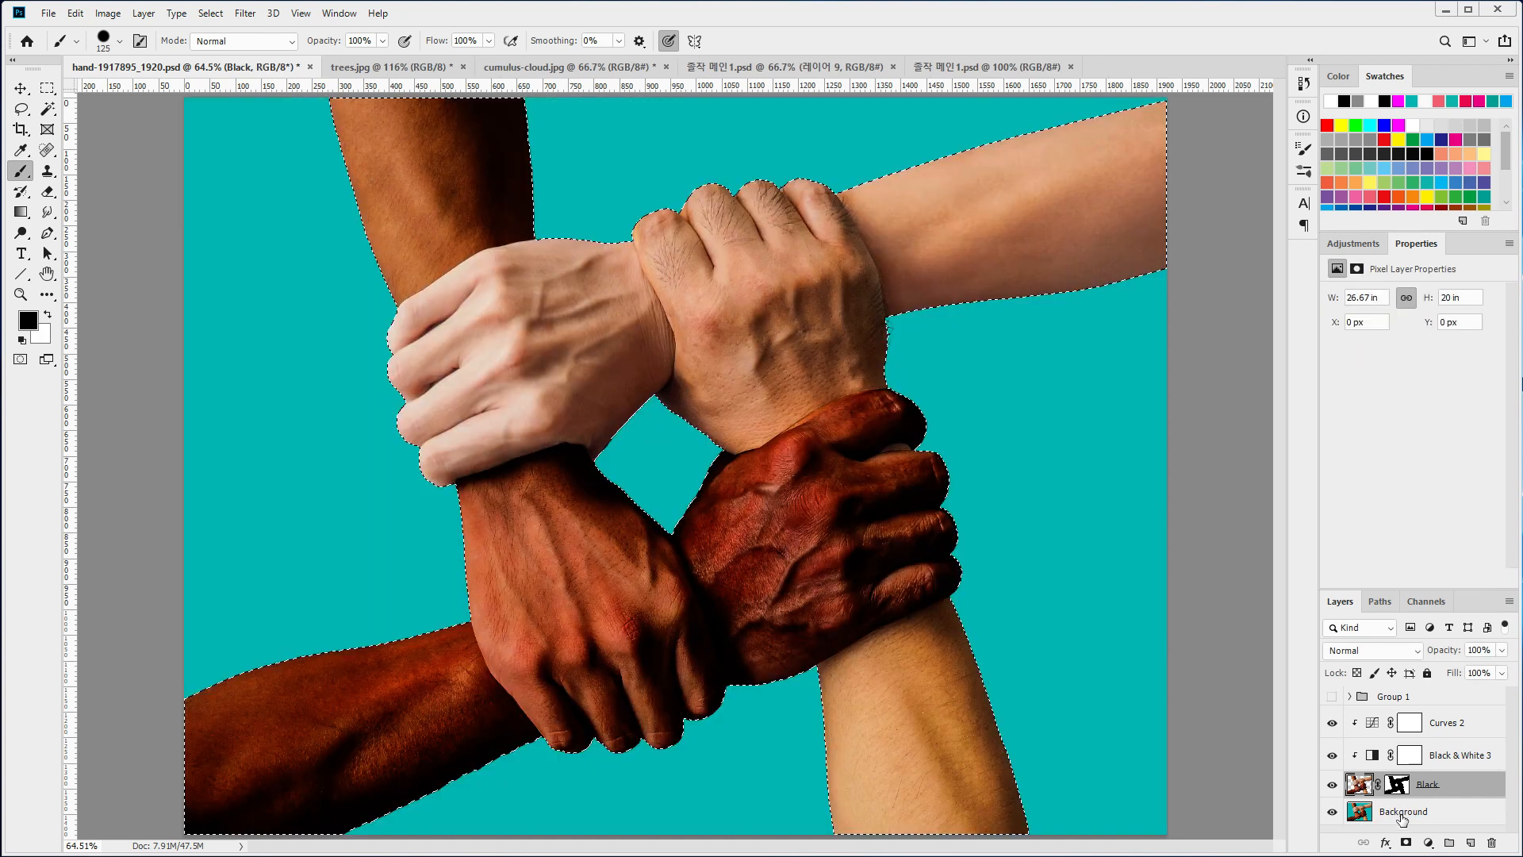
pyautogui.click(1396, 784)
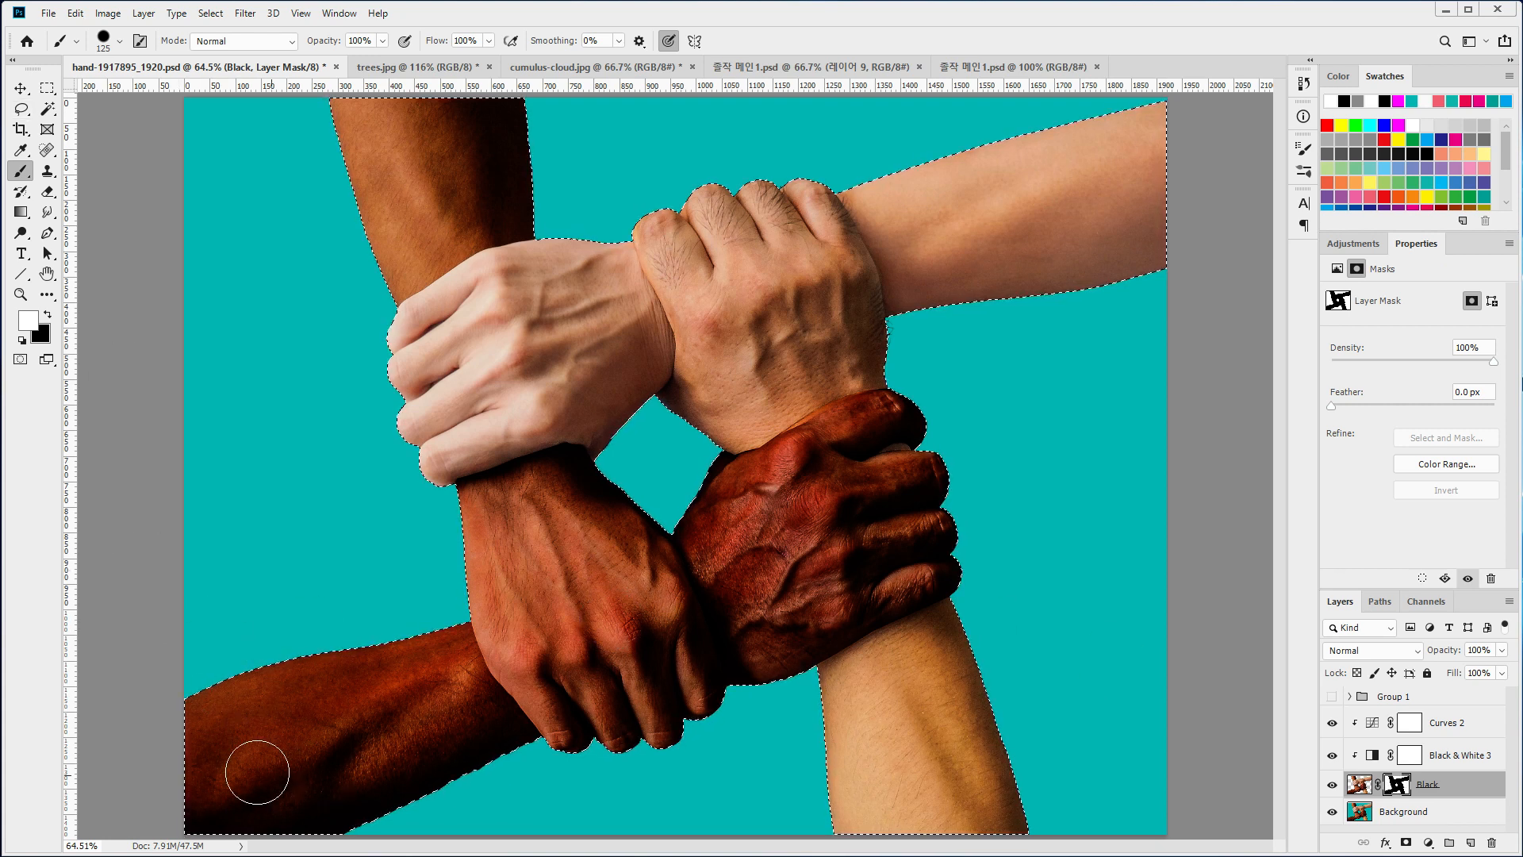
pyautogui.moveTo(184, 742); pyautogui.dragTo(207, 674)
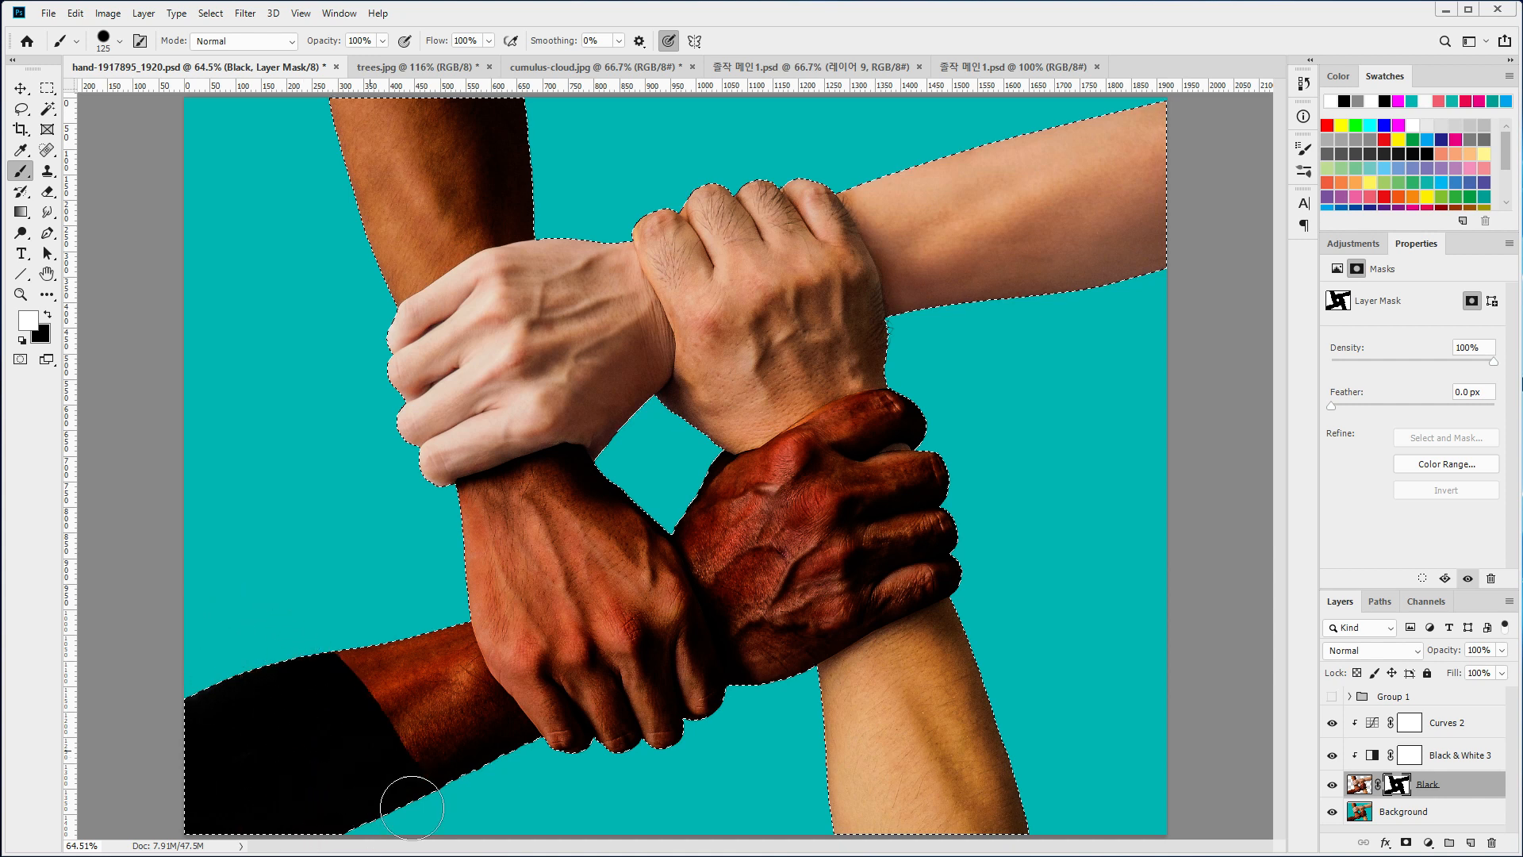
pyautogui.moveTo(412, 676); pyautogui.dragTo(409, 652)
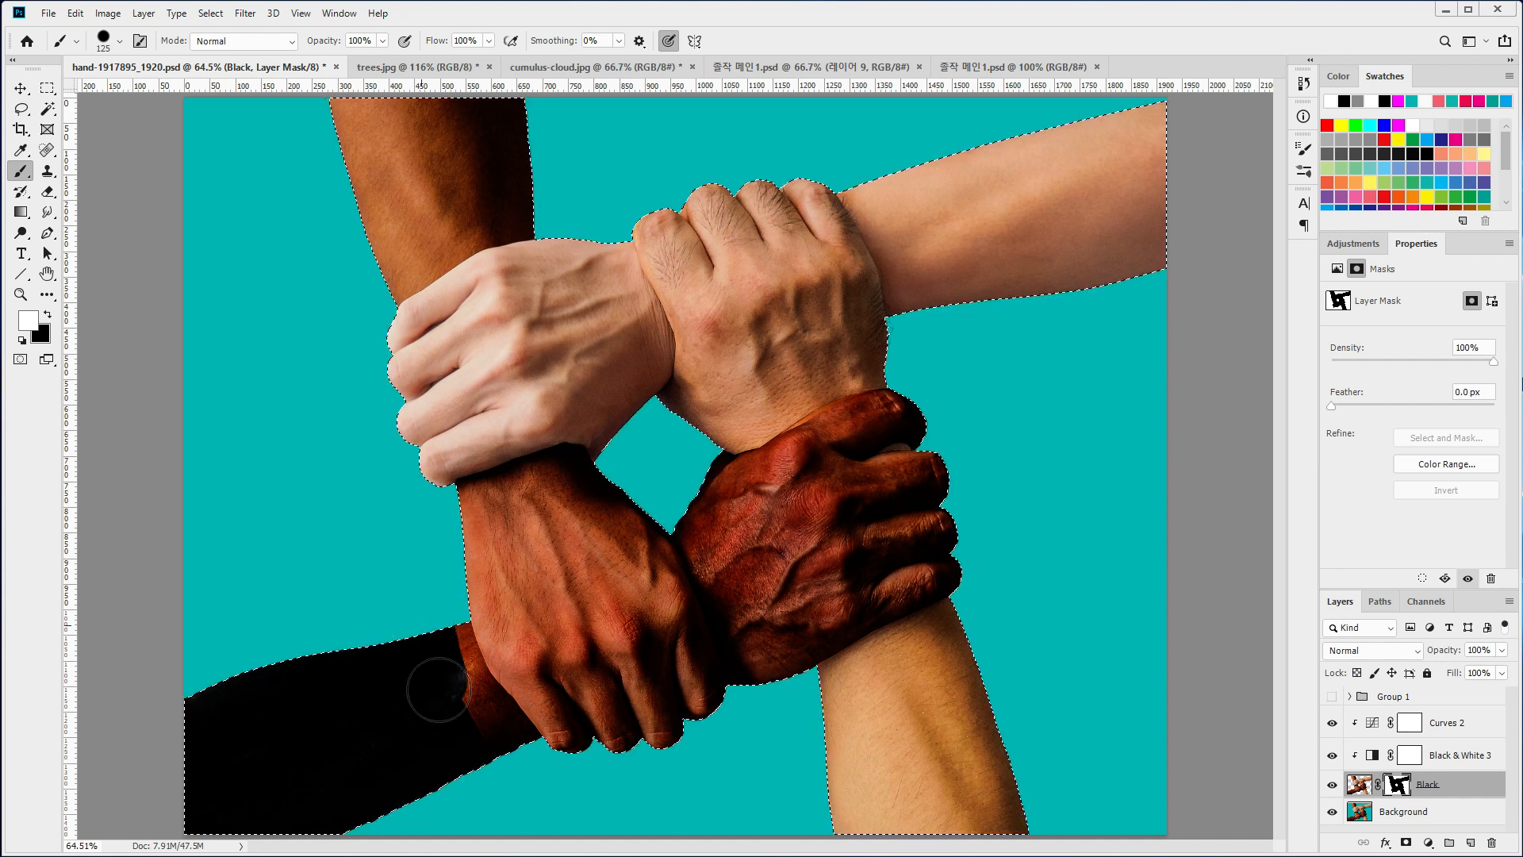
# - Paint white on the Black layer's mask over the knuckles and fingers of the lower-right hand
pyautogui.moveTo(790, 548); pyautogui.dragTo(1013, 479)
pyautogui.moveTo(766, 584); pyautogui.dragTo(1012, 512)
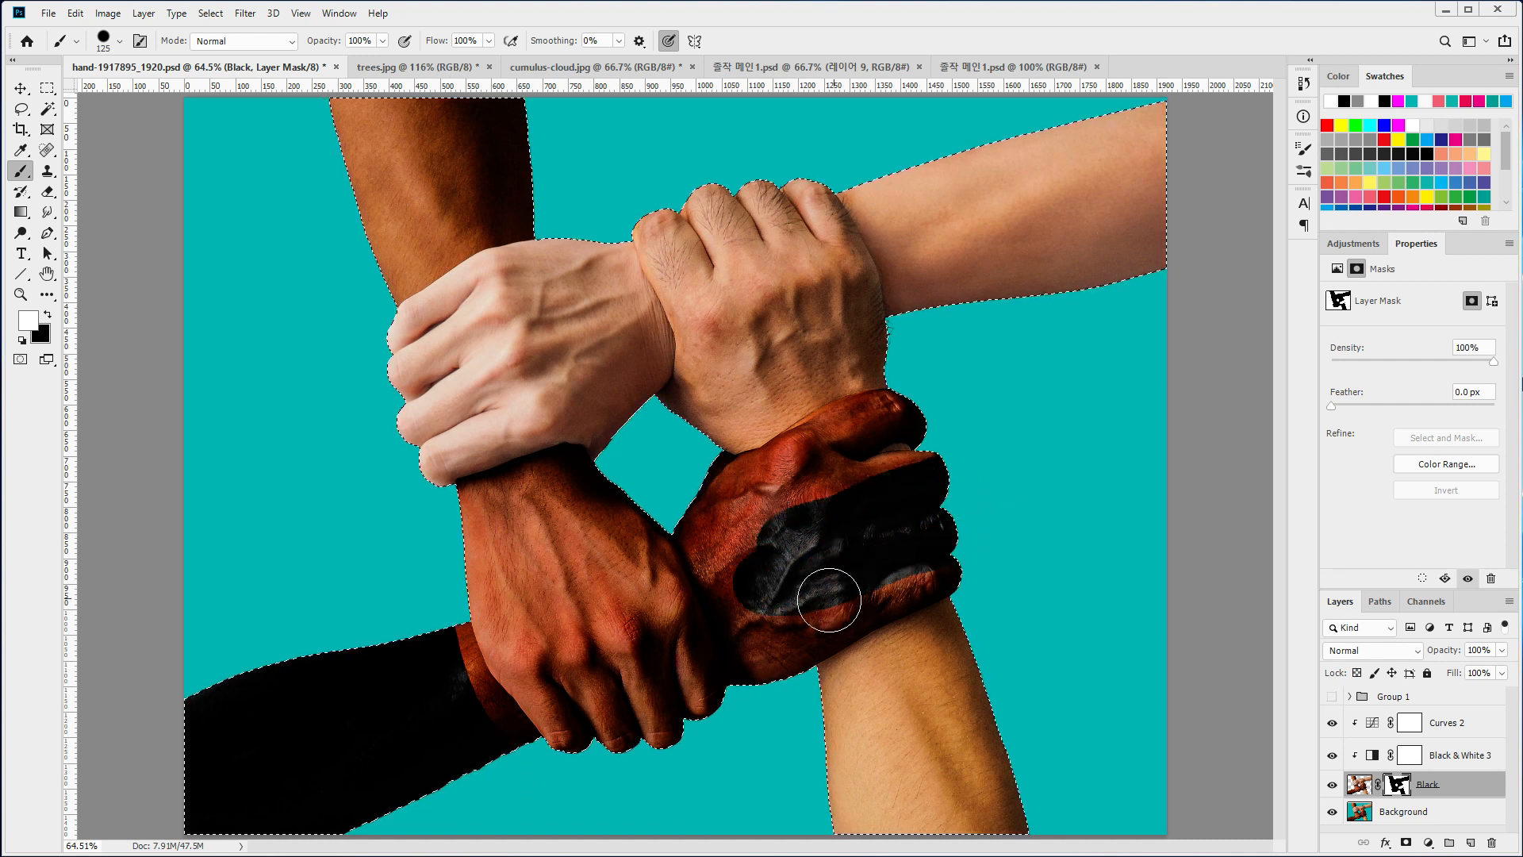
pyautogui.moveTo(825, 603); pyautogui.dragTo(866, 577)
pyautogui.moveTo(774, 508); pyautogui.dragTo(861, 488)
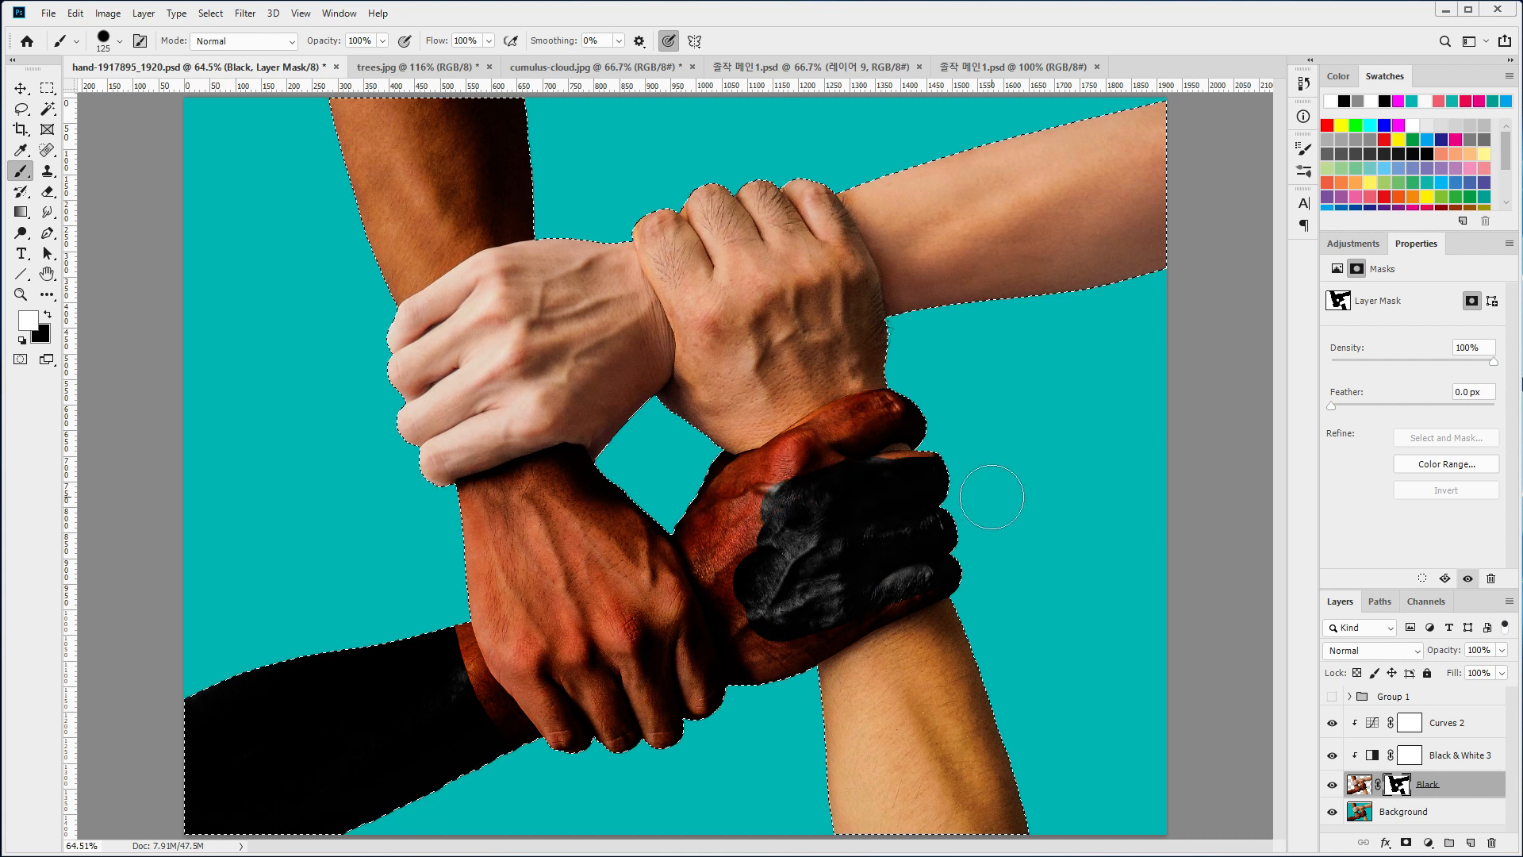
# - Paint white on the mask over the upper back and thumb of the lower-right hand, reducing the brush to 70 px
pyautogui.click(21, 294)
pyautogui.moveTo(680, 341); pyautogui.dragTo(1079, 589)
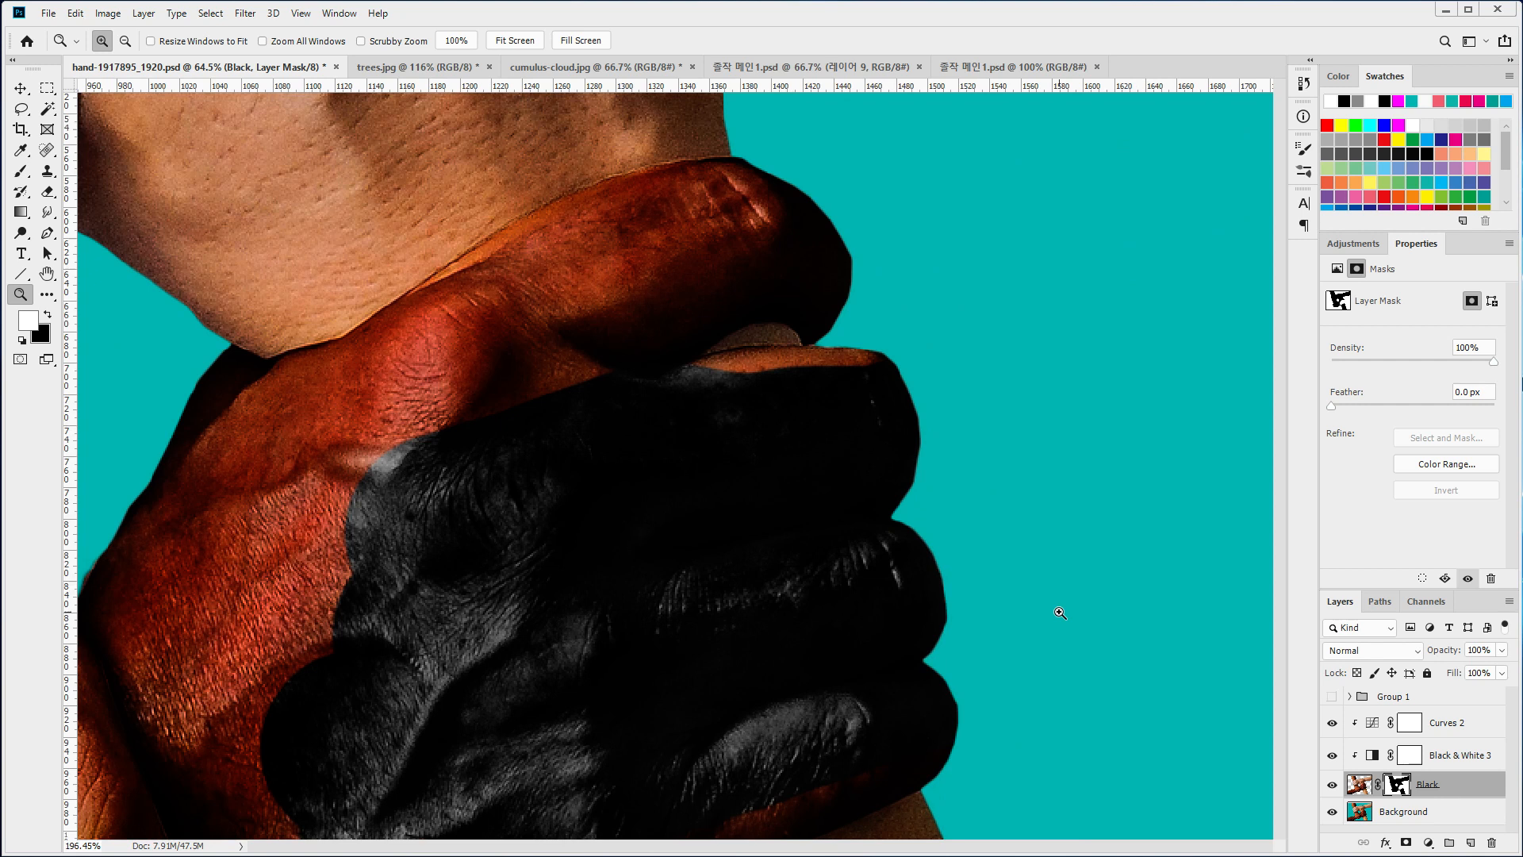
pyautogui.click(21, 171)
pyautogui.moveTo(245, 503)
pyautogui.mouseDown()
pyautogui.moveTo(265, 436)
pyautogui.moveTo(204, 415)
pyautogui.moveTo(192, 433)
pyautogui.moveTo(233, 454)
pyautogui.moveTo(309, 466)
pyautogui.moveTo(313, 445)
pyautogui.moveTo(355, 438)
pyautogui.mouseUp()
pyautogui.press('[')
pyautogui.press('[')
pyautogui.press('[')
pyautogui.press('[')
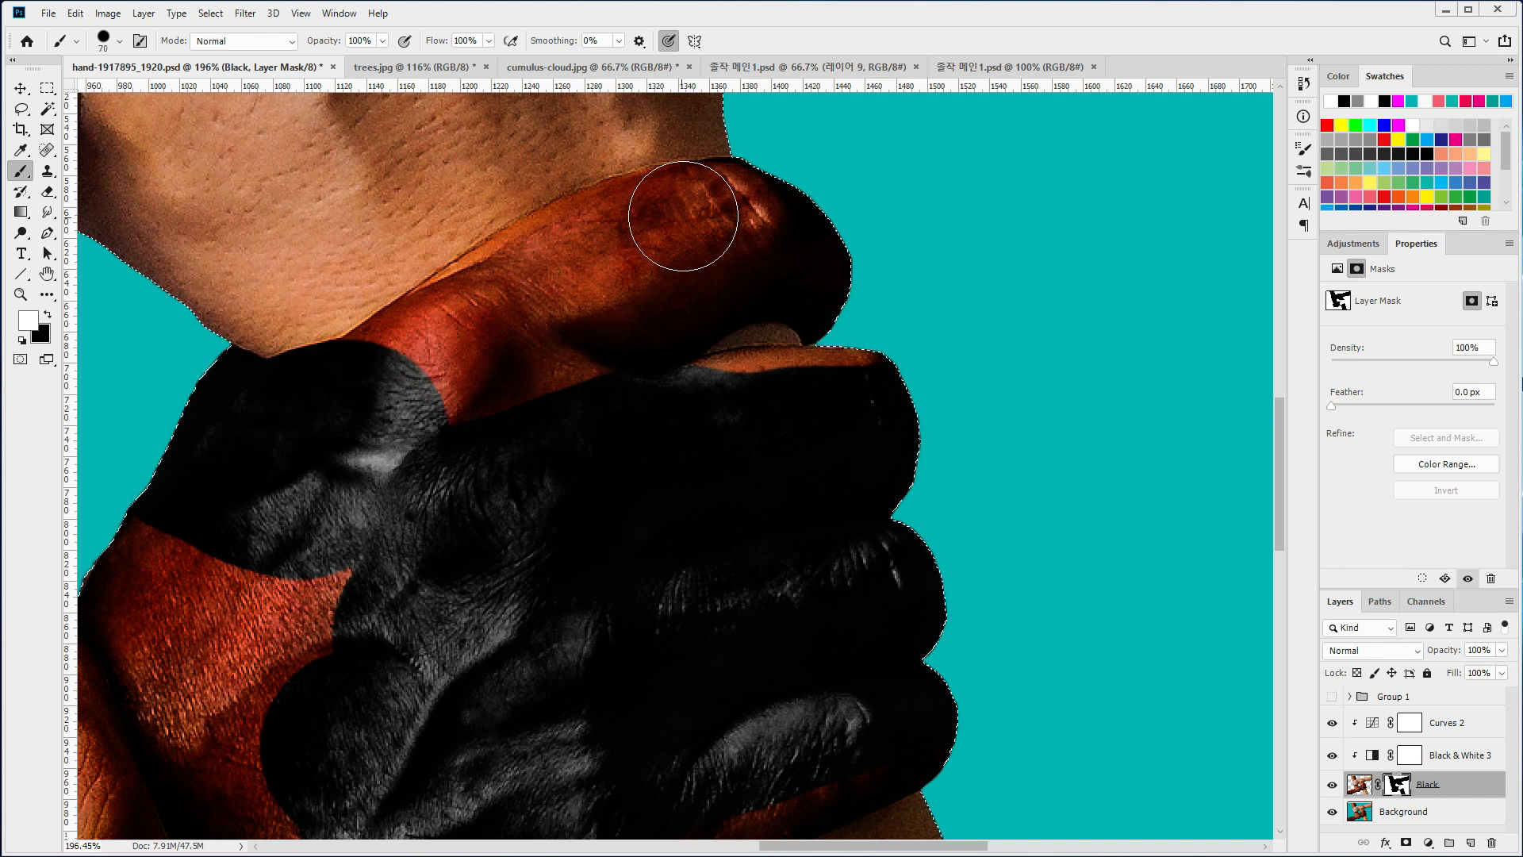
pyautogui.moveTo(711, 215)
pyautogui.mouseDown()
pyautogui.moveTo(564, 252)
pyautogui.moveTo(391, 350)
pyautogui.moveTo(401, 367)
pyautogui.mouseUp()
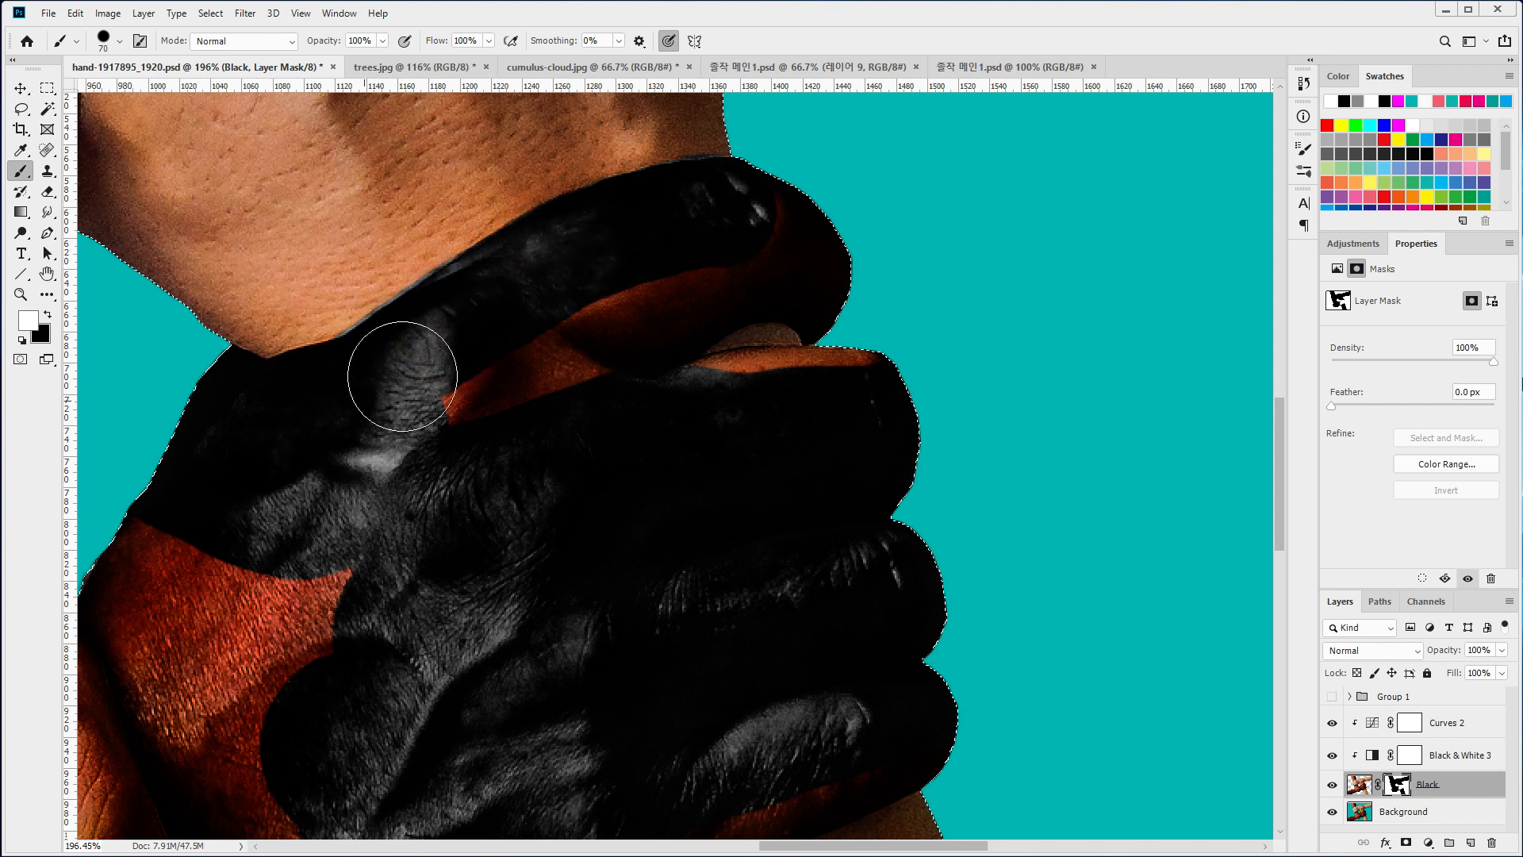
pyautogui.moveTo(758, 238)
pyautogui.mouseDown()
pyautogui.moveTo(497, 372)
pyautogui.moveTo(561, 341)
pyautogui.moveTo(551, 349)
pyautogui.moveTo(653, 255)
pyautogui.moveTo(759, 243)
pyautogui.moveTo(826, 265)
pyautogui.moveTo(858, 321)
pyautogui.moveTo(853, 349)
pyautogui.moveTo(641, 260)
pyautogui.moveTo(822, 224)
pyautogui.moveTo(715, 434)
pyautogui.moveTo(626, 432)
pyautogui.moveTo(718, 405)
pyautogui.moveTo(994, 431)
pyautogui.mouseUp()
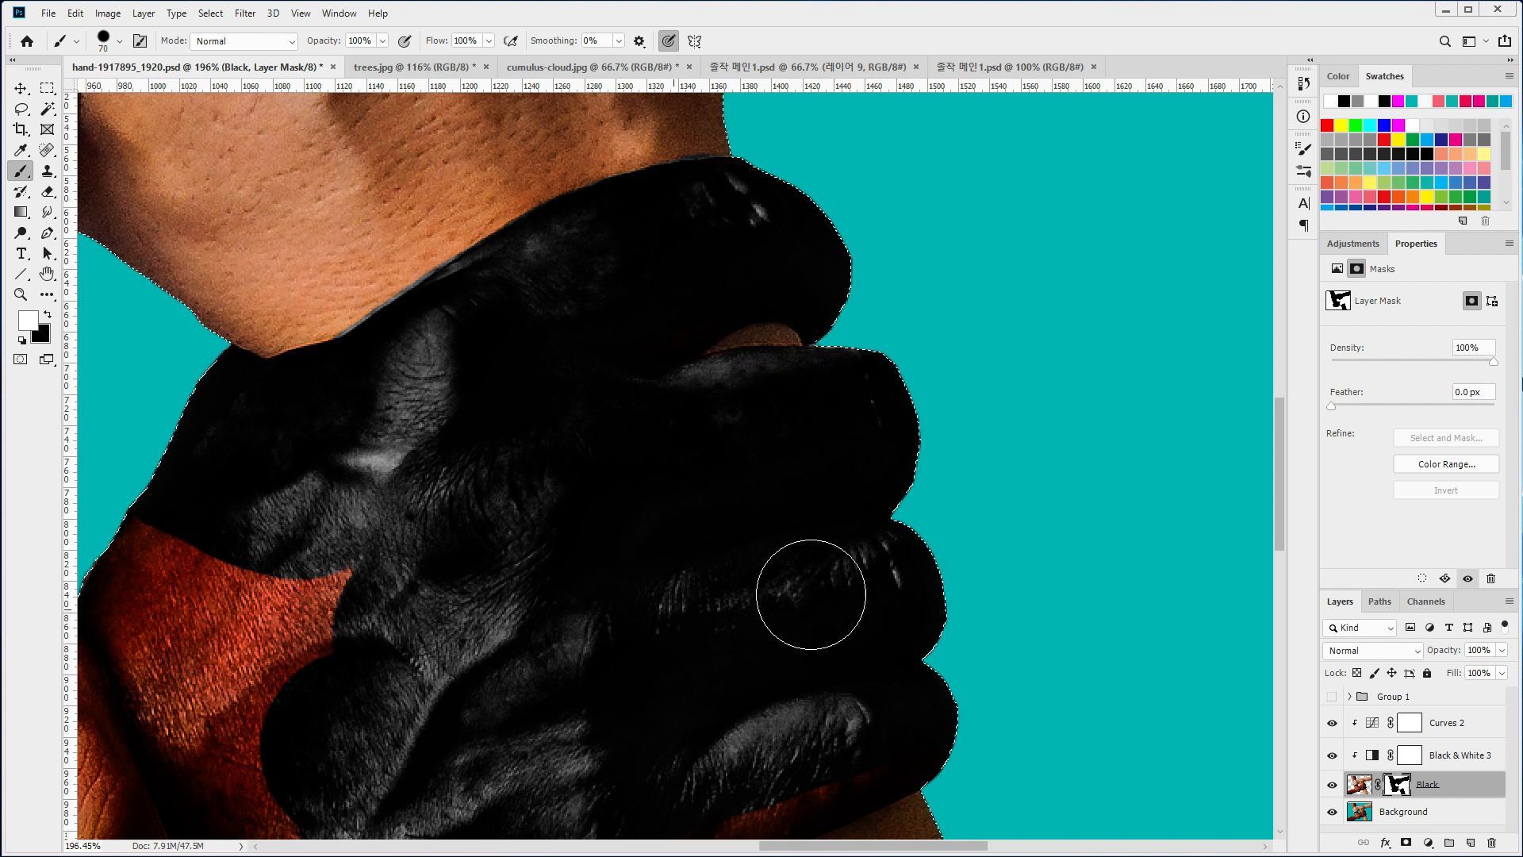
# - Paint white on the mask over the remaining back and lower edge of the lower-right hand
pyautogui.moveTo(408, 670); pyautogui.dragTo(843, 405)
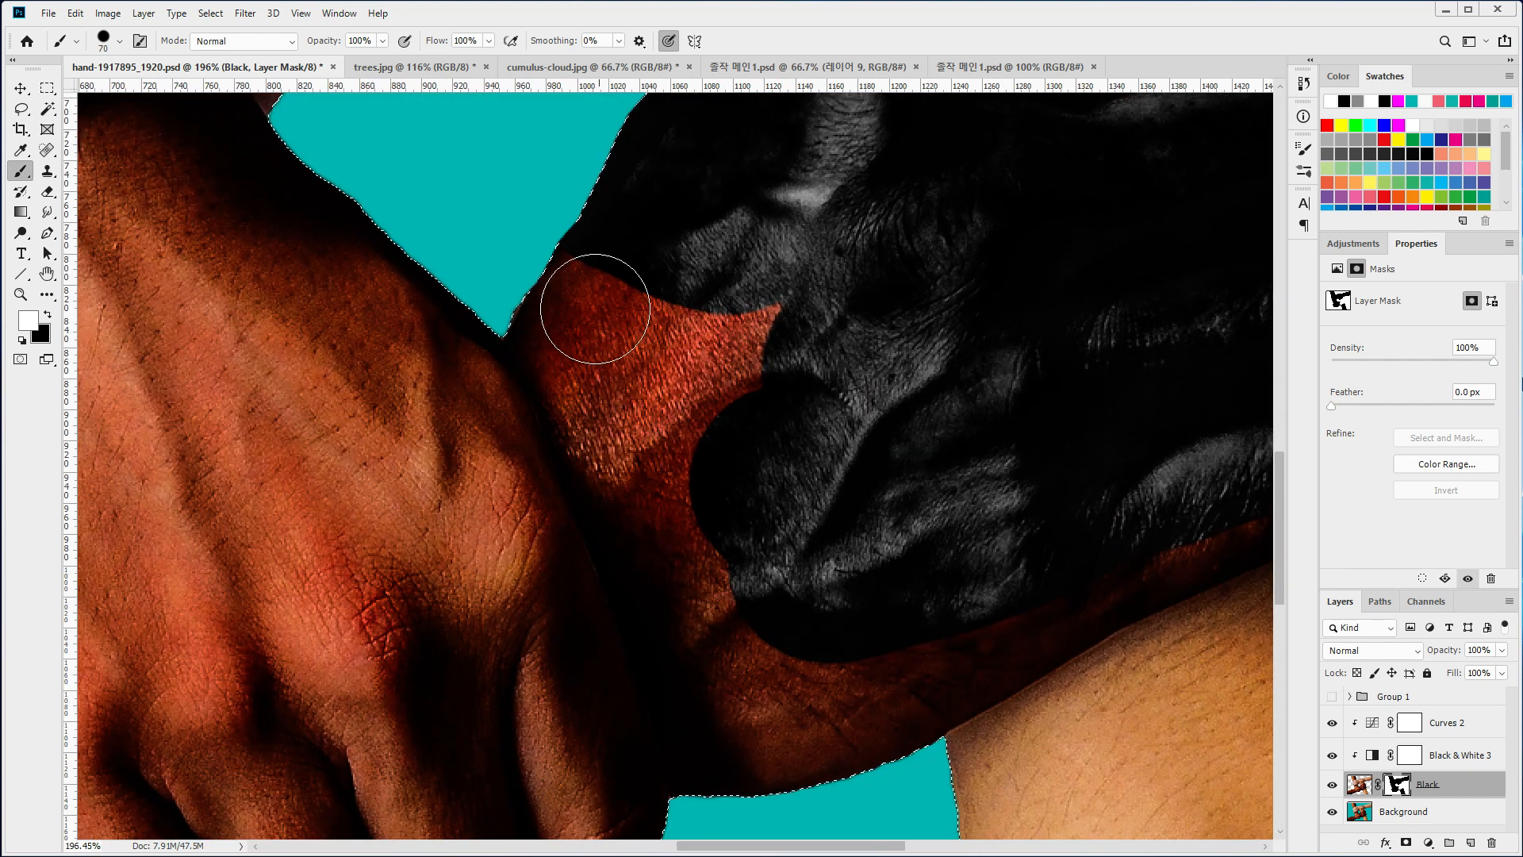
pyautogui.moveTo(607, 289)
pyautogui.mouseDown()
pyautogui.moveTo(533, 301)
pyautogui.moveTo(525, 283)
pyautogui.moveTo(592, 311)
pyautogui.moveTo(550, 290)
pyautogui.moveTo(538, 313)
pyautogui.moveTo(529, 288)
pyautogui.moveTo(661, 560)
pyautogui.moveTo(721, 778)
pyautogui.moveTo(742, 787)
pyautogui.moveTo(792, 777)
pyautogui.moveTo(958, 611)
pyautogui.moveTo(815, 690)
pyautogui.moveTo(753, 629)
pyautogui.moveTo(637, 298)
pyautogui.moveTo(607, 270)
pyautogui.moveTo(738, 377)
pyautogui.mouseUp()
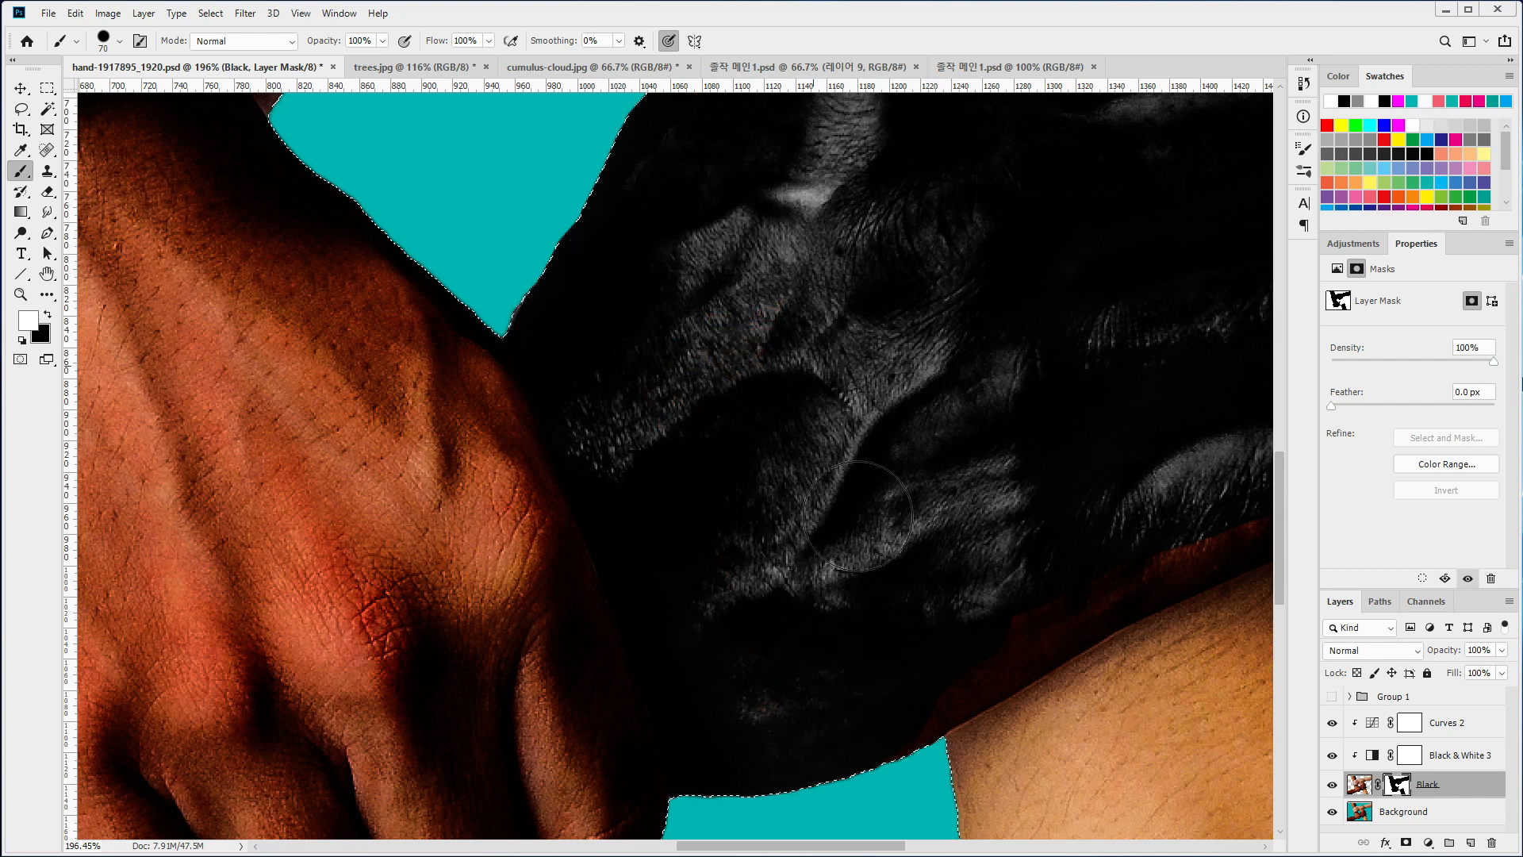
pyautogui.moveTo(861, 471)
pyautogui.mouseDown()
pyautogui.moveTo(841, 479)
pyautogui.moveTo(439, 253)
pyautogui.mouseUp()
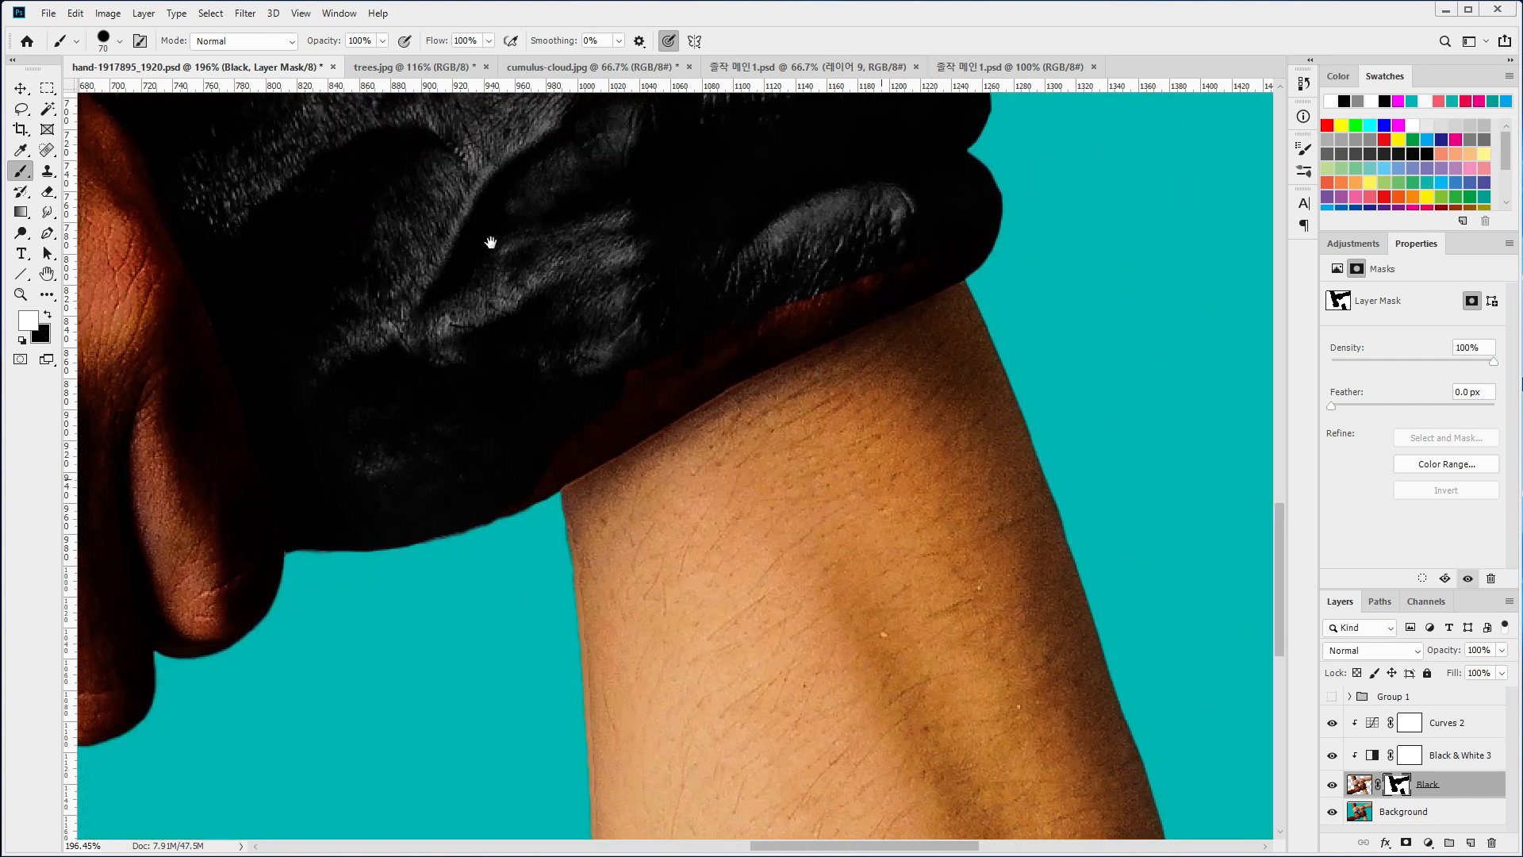
pyautogui.moveTo(917, 251); pyautogui.dragTo(470, 479)
# - Check the mask for the gap at the lower-left forearm's wrist and paint it white up to the overlapping hand's edge
pyautogui.press('space')
pyautogui.moveTo(326, 555)
pyautogui.mouseDown()
pyautogui.moveTo(1153, 250)
pyautogui.moveTo(1224, 321)
pyautogui.mouseUp()
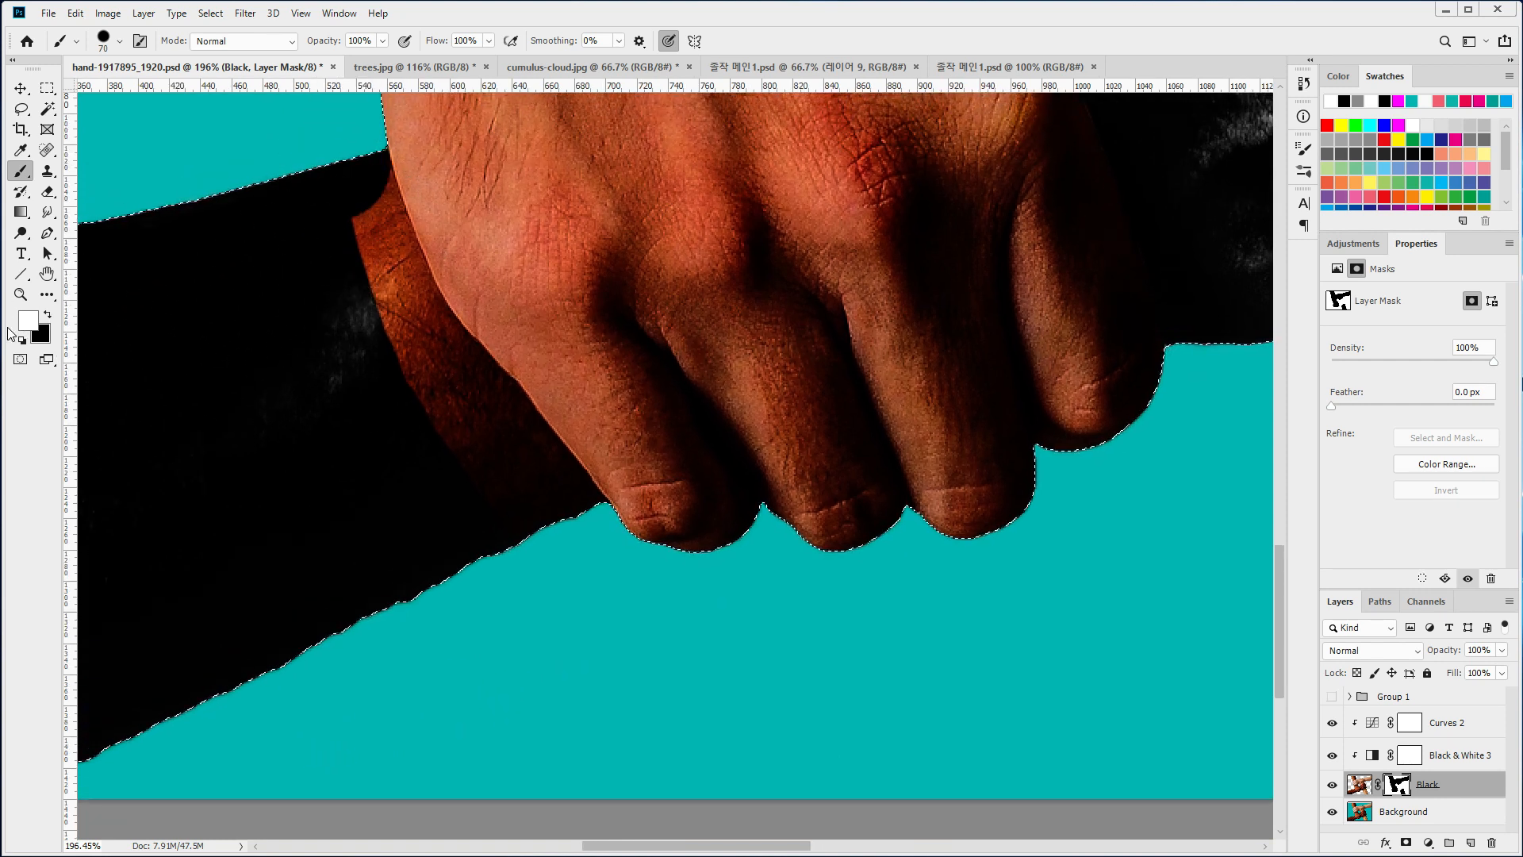
pyautogui.keyDown('alt'); pyautogui.click(1397, 785); pyautogui.keyUp('alt')
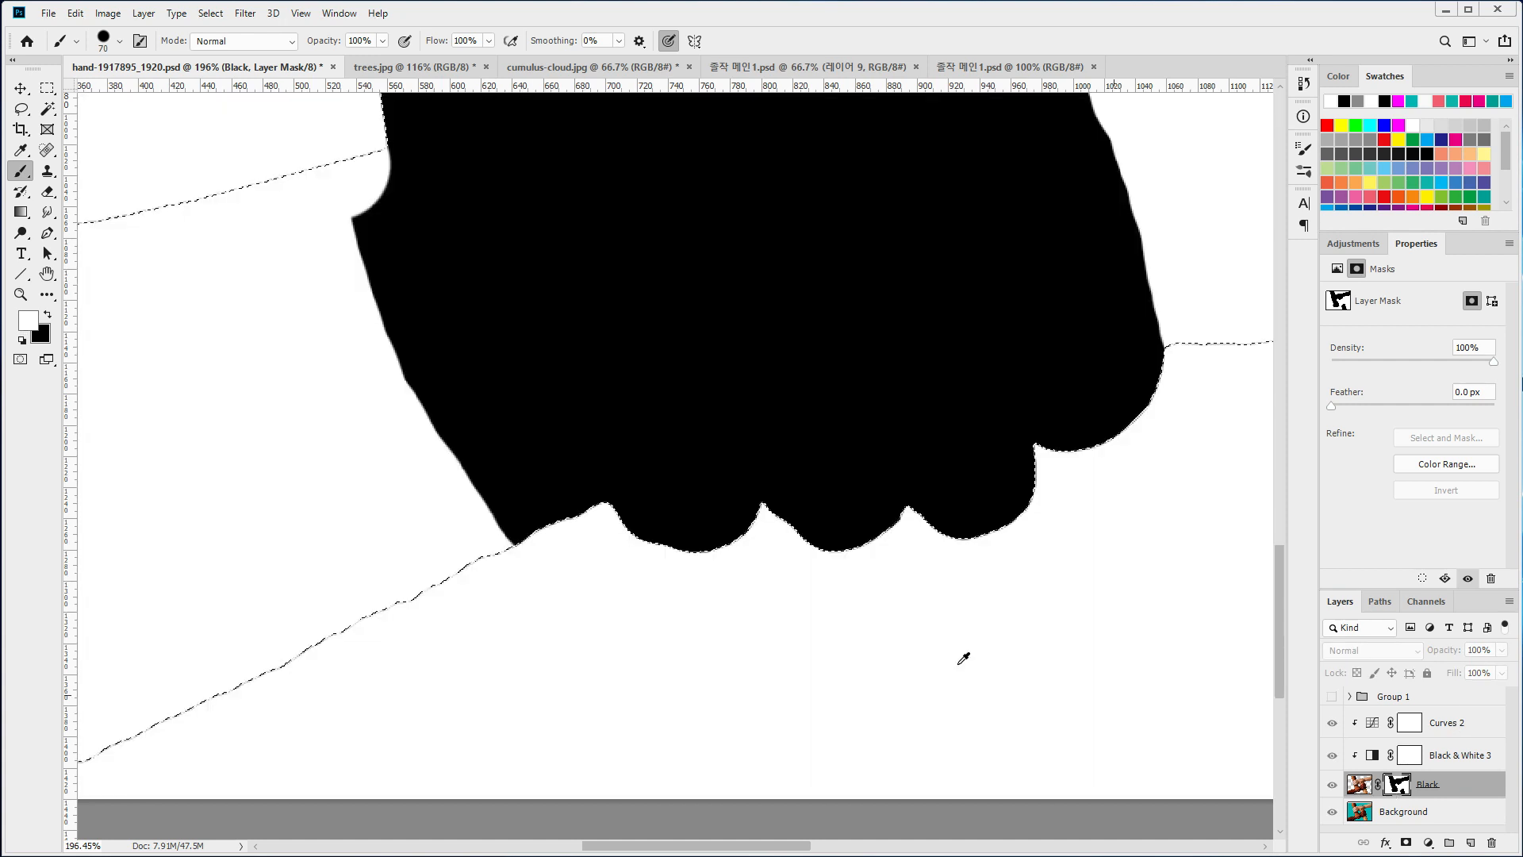
pyautogui.click(1432, 788)
pyautogui.click(1398, 785)
pyautogui.press('x')
pyautogui.moveTo(338, 192)
pyautogui.mouseDown()
pyautogui.moveTo(408, 356)
pyautogui.moveTo(554, 531)
pyautogui.mouseUp()
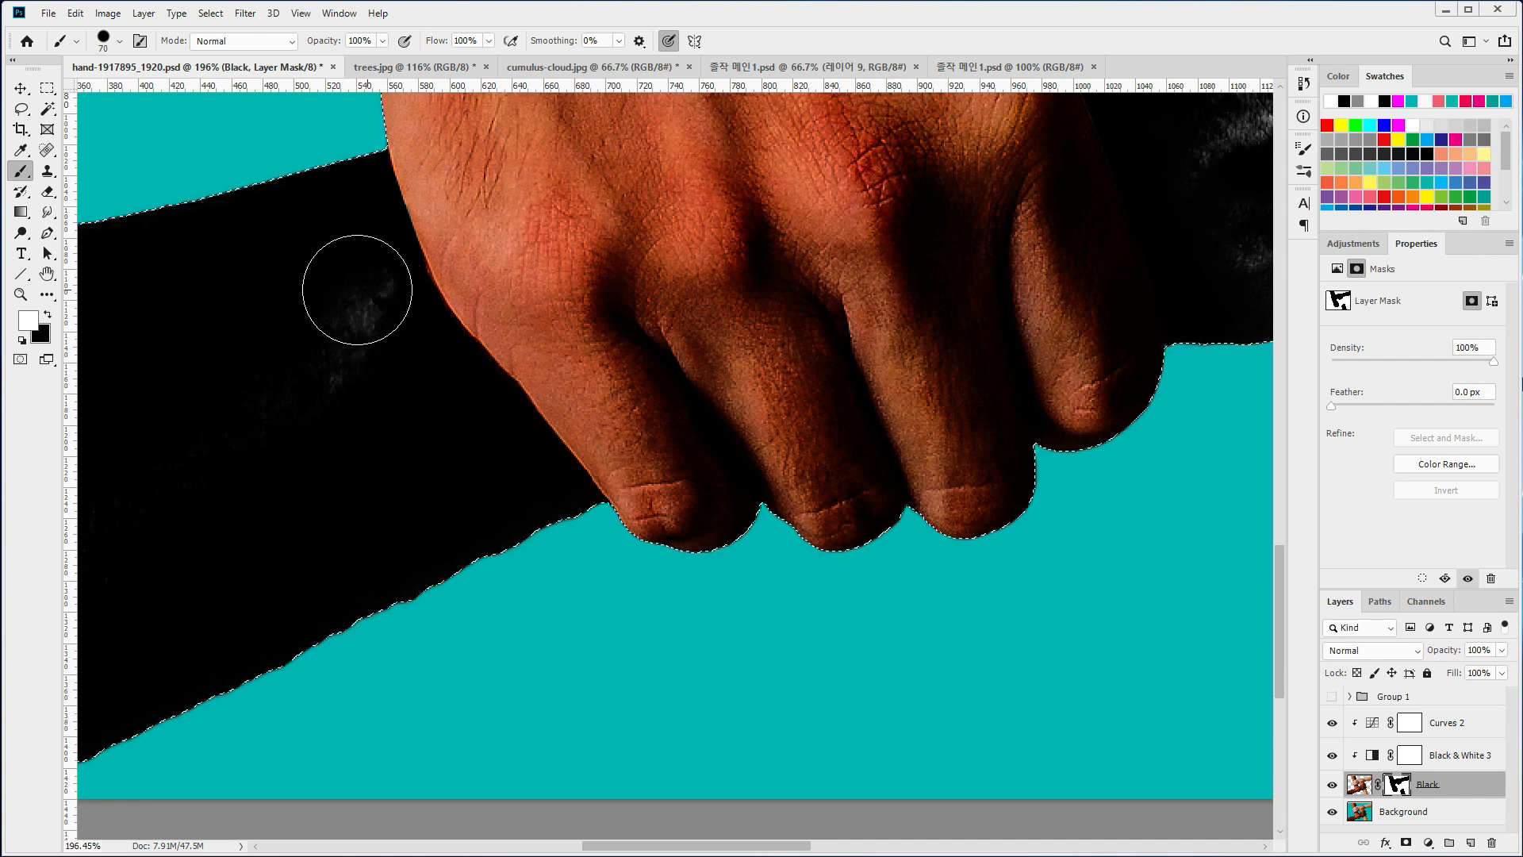
# - Fit the whole image in view and check the black hand cutout with the Background layer hidden and shown again
pyautogui.click(21, 294)
pyautogui.hotkey('ctrl', '0')
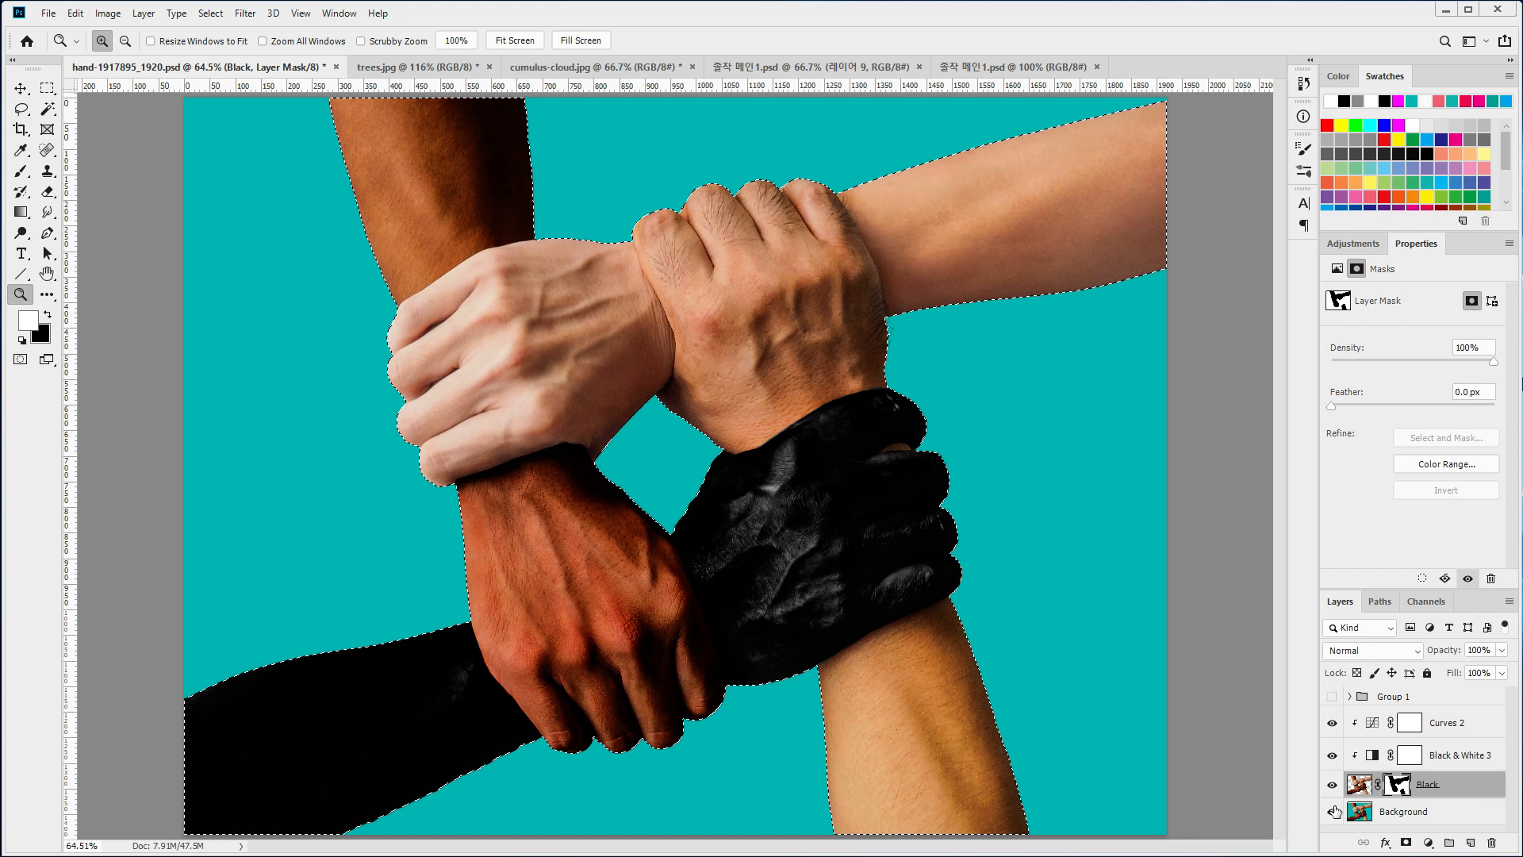
pyautogui.click(1333, 811)
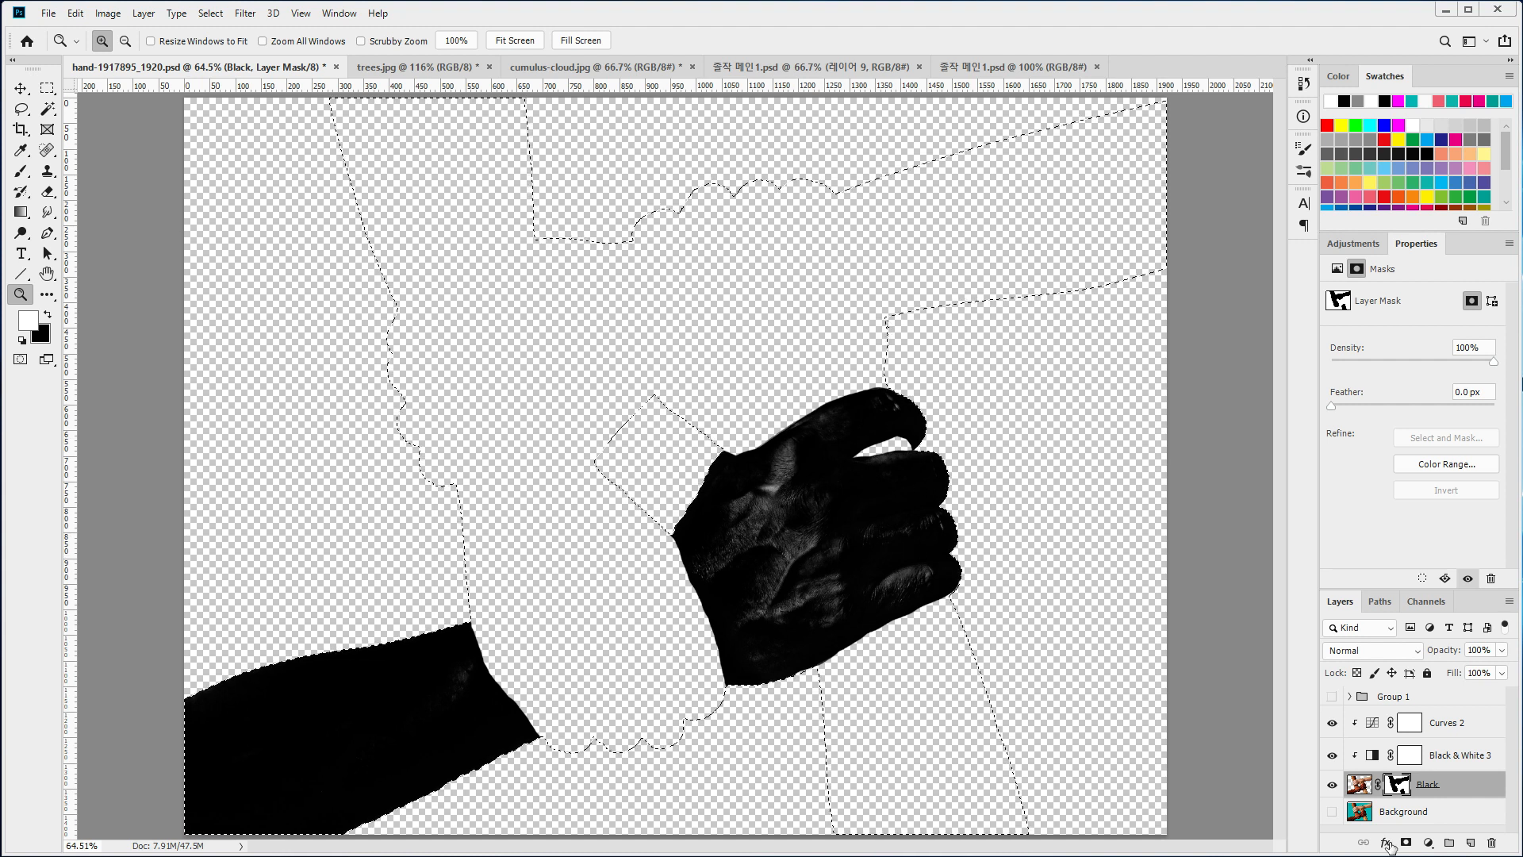
pyautogui.click(1333, 812)
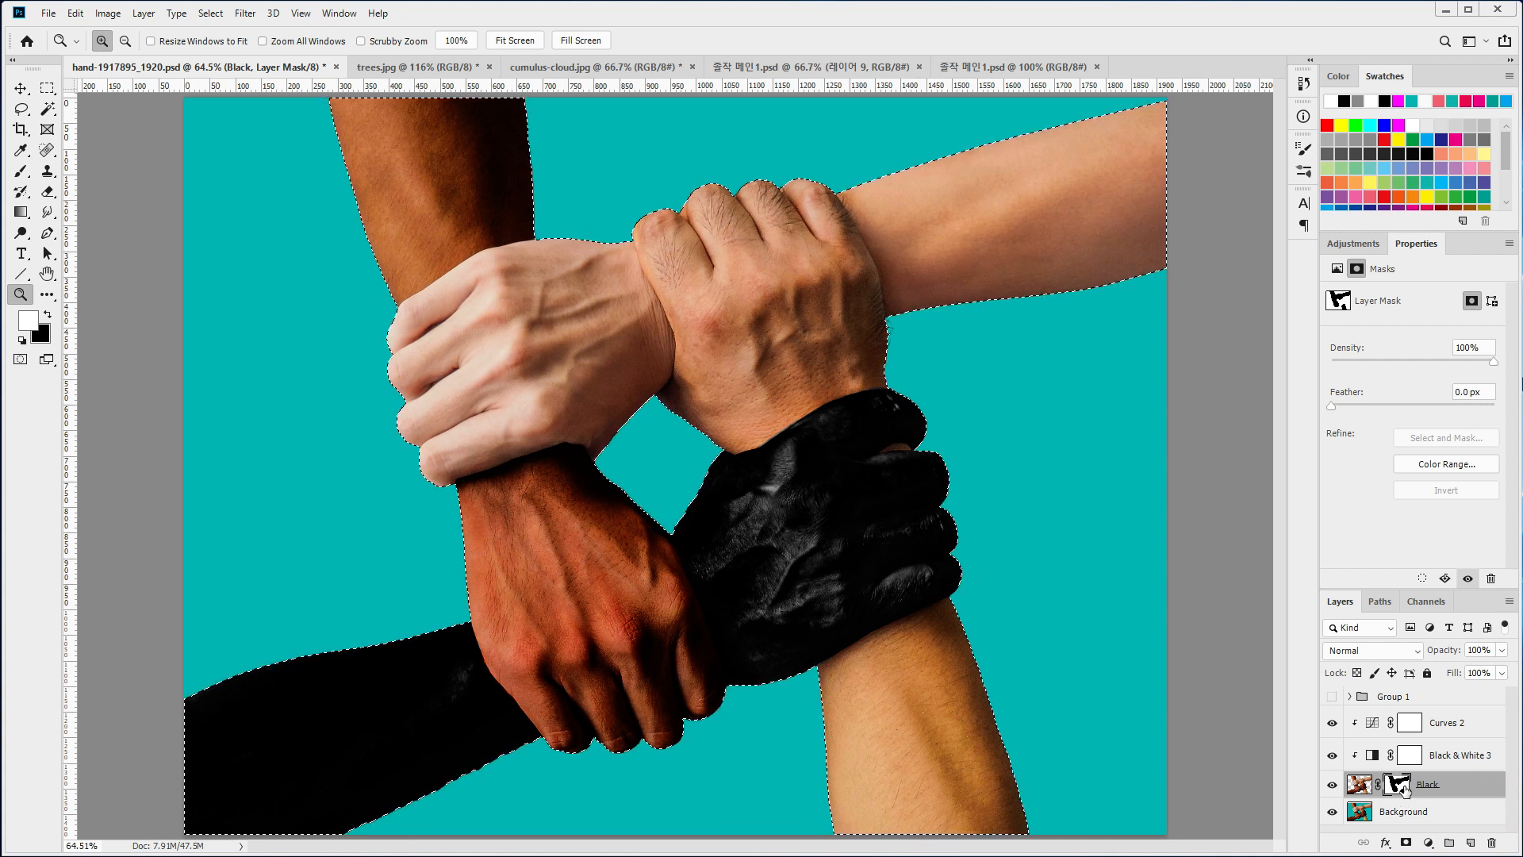
# - Display the Black layer's mask alone, deselect, paint white over its thin leftover outlines, and return to the image
pyautogui.press('alt')
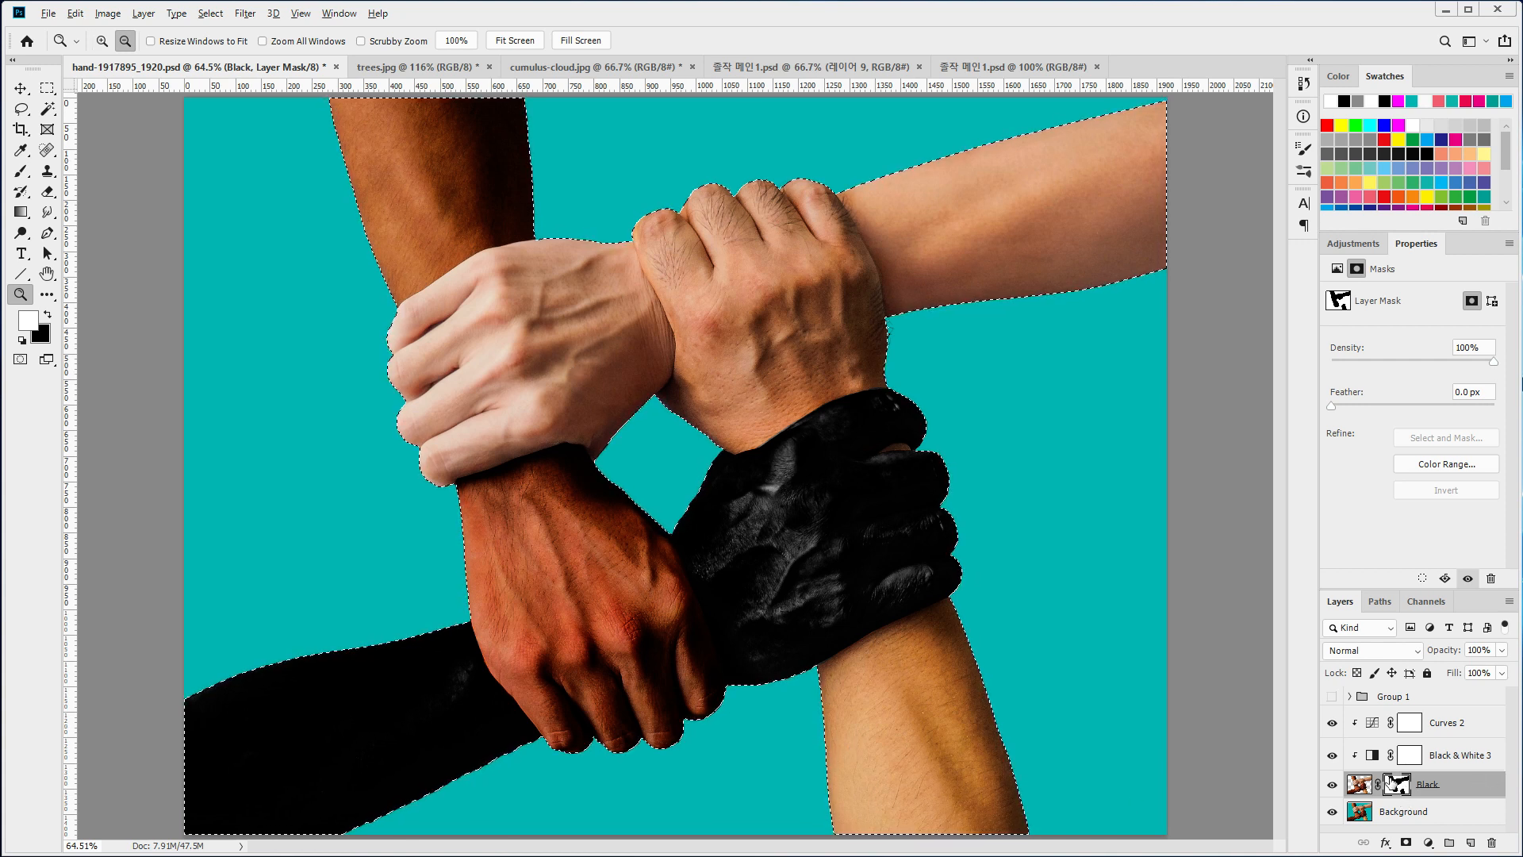
pyautogui.keyDown('alt'); pyautogui.click(1397, 784); pyautogui.keyUp('alt')
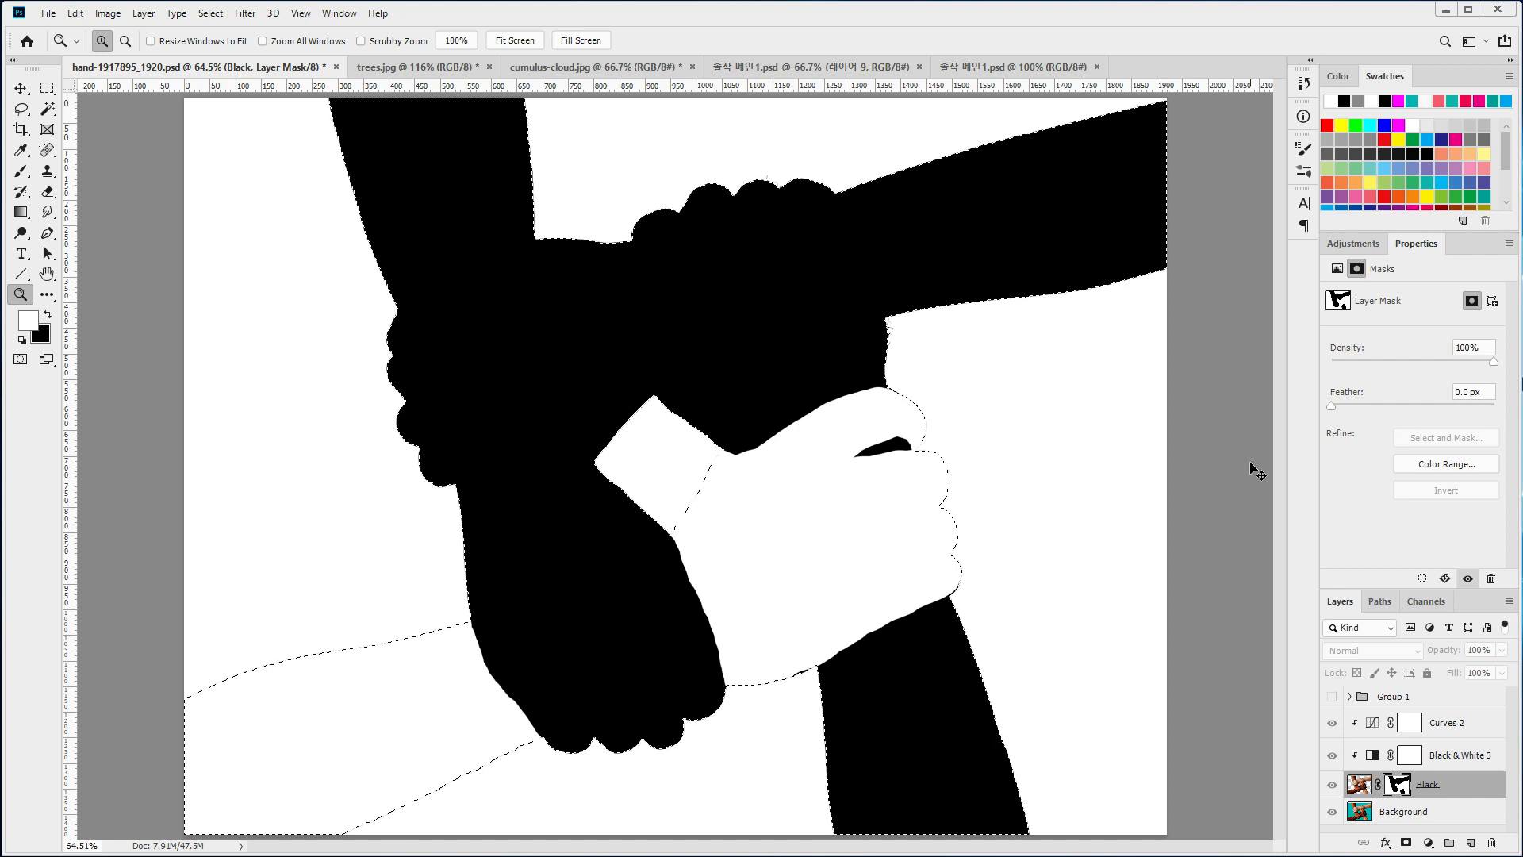
pyautogui.hotkey('ctrl', 'd')
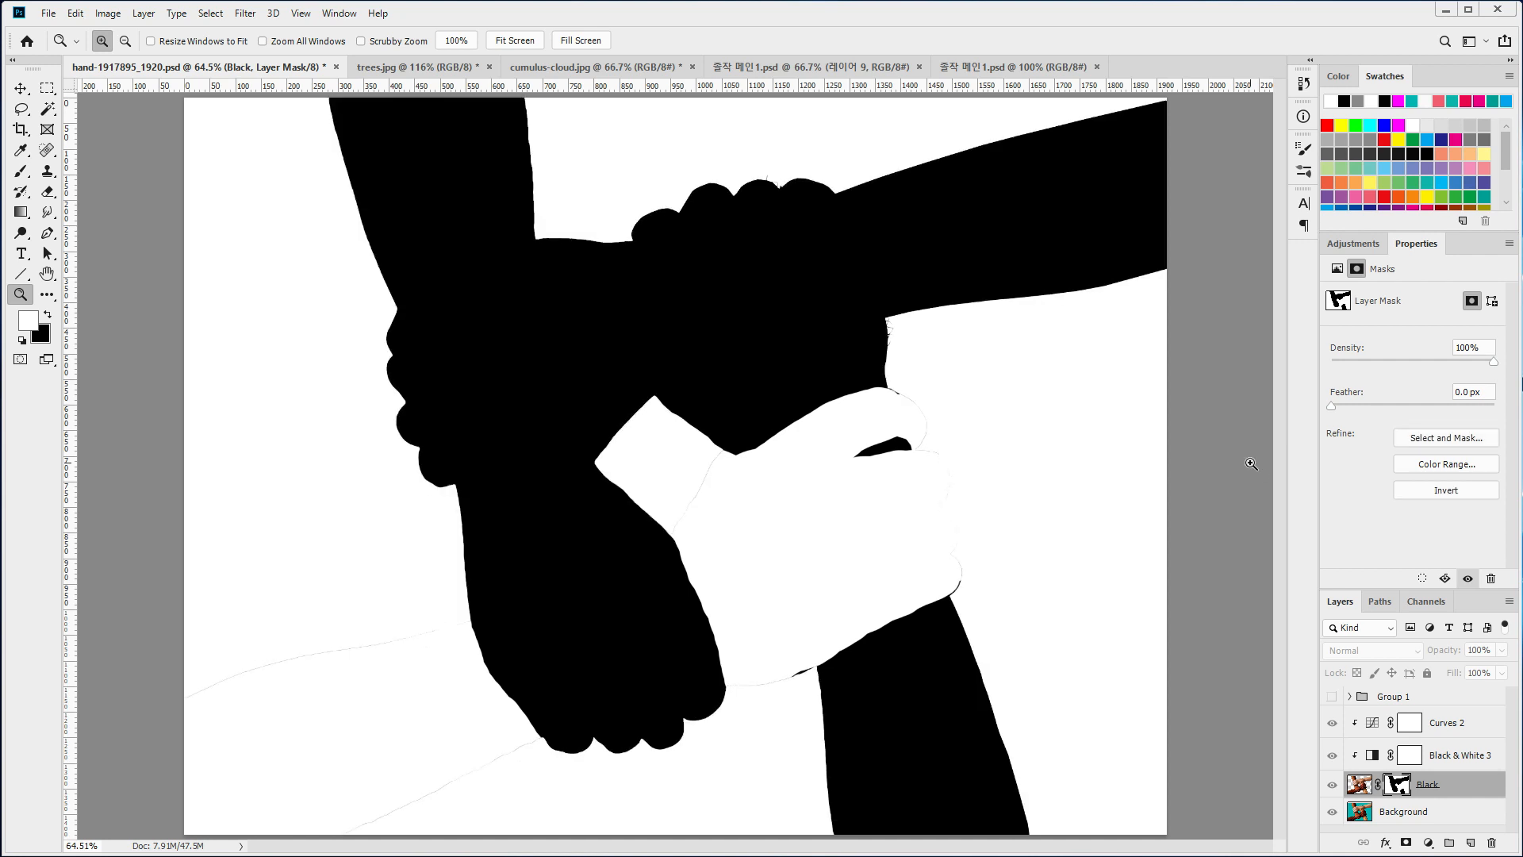
pyautogui.click(21, 171)
pyautogui.moveTo(450, 631)
pyautogui.mouseDown()
pyautogui.moveTo(231, 687)
pyautogui.moveTo(194, 725)
pyautogui.mouseUp()
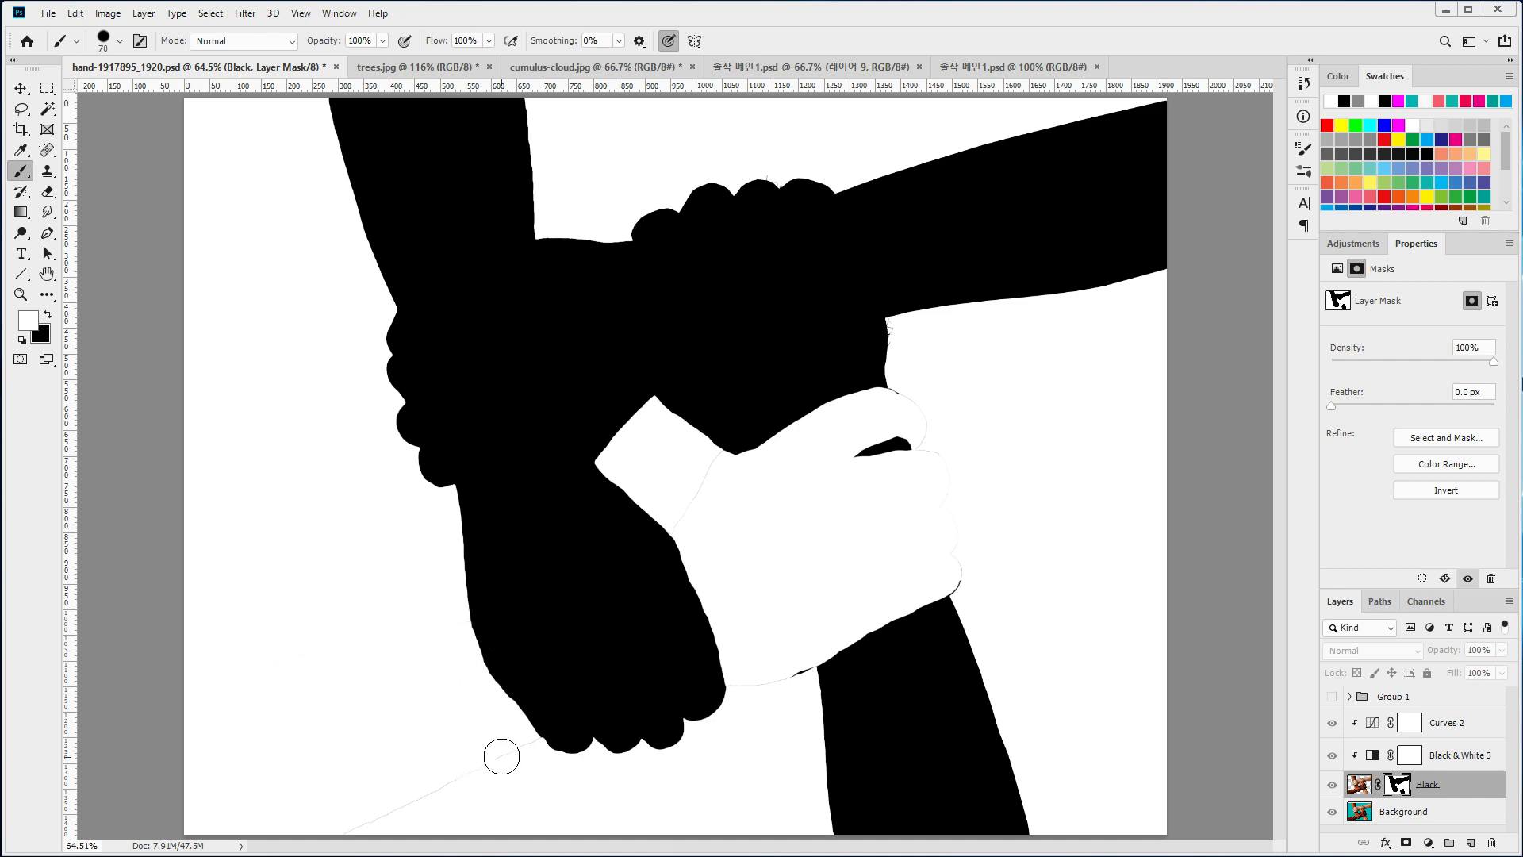
pyautogui.moveTo(492, 771); pyautogui.dragTo(345, 841)
pyautogui.moveTo(934, 442)
pyautogui.mouseDown()
pyautogui.moveTo(961, 481)
pyautogui.moveTo(963, 580)
pyautogui.mouseUp()
pyautogui.click(1359, 784)
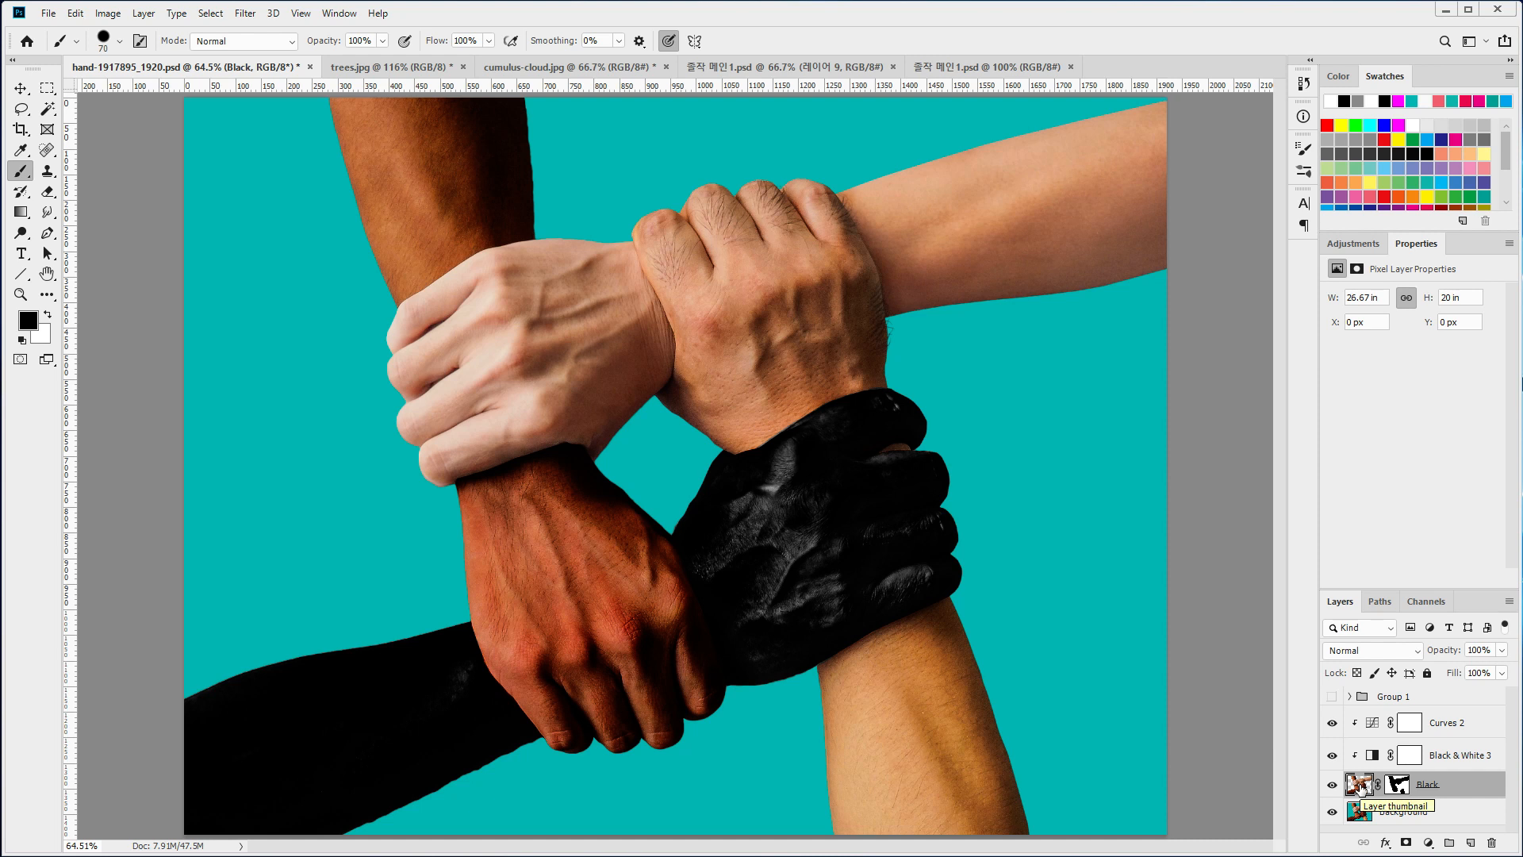
# - Duplicate the Black layer together with its mask and name the copy Black
pyautogui.moveTo(1360, 786); pyautogui.dragTo(1470, 841)
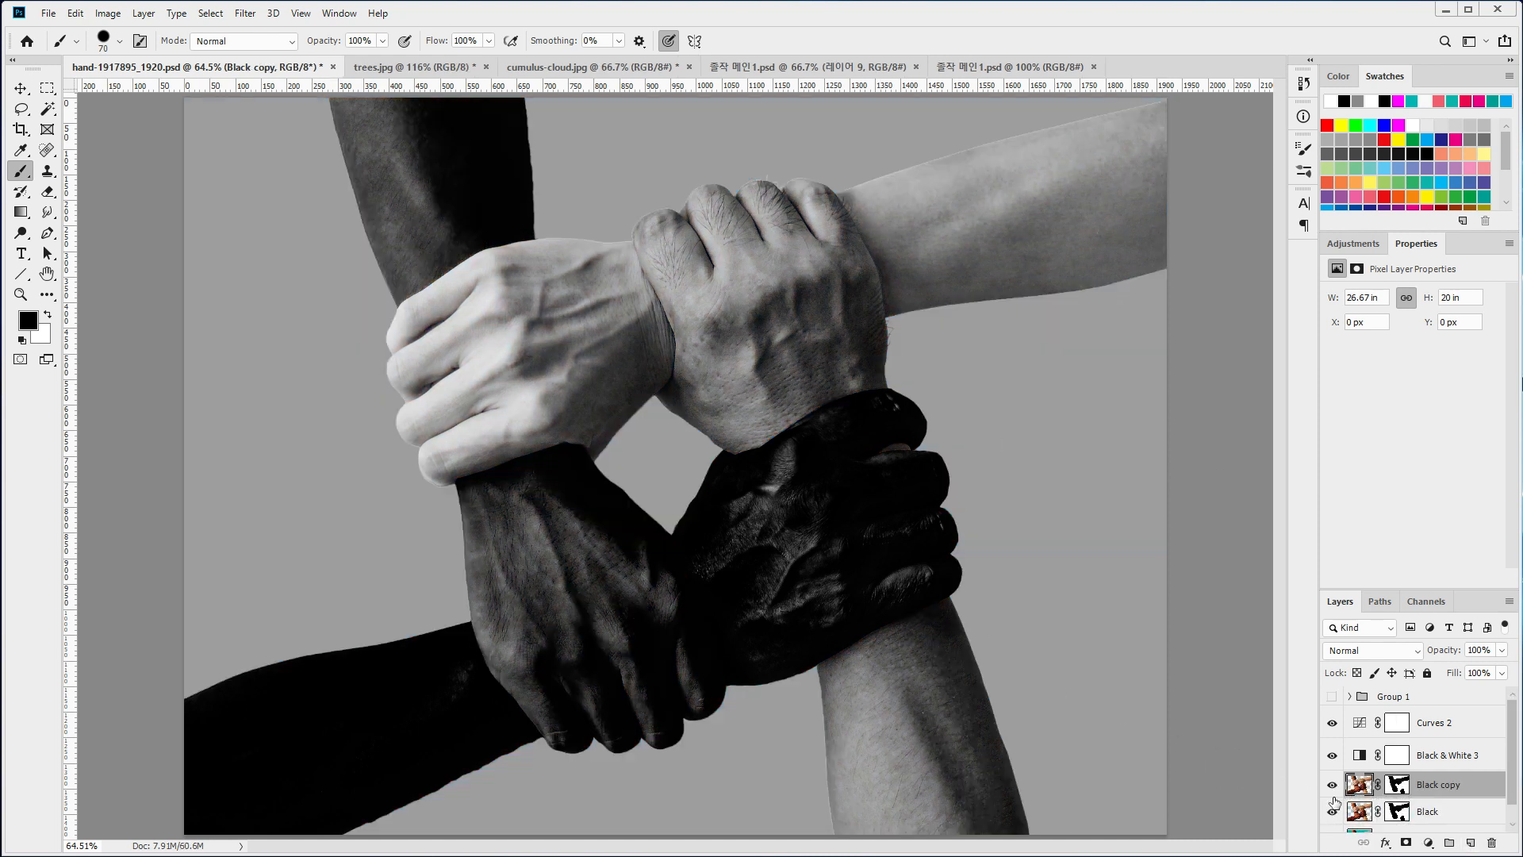
pyautogui.doubleClick(1422, 785)
pyautogui.press('Return')
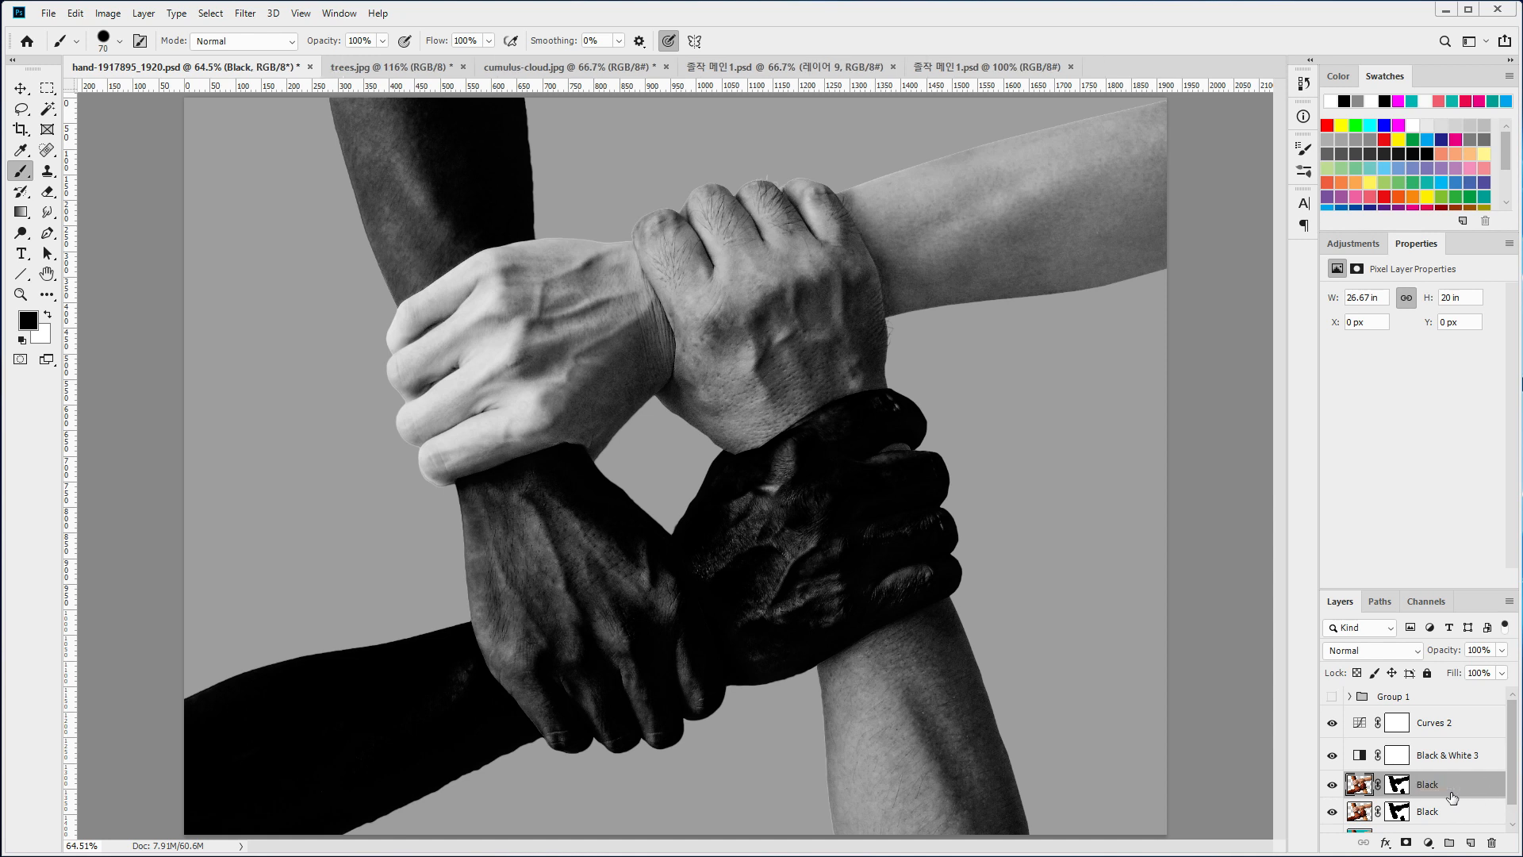
# - Hide the Curves 2, Black & White 3 and upper Black layers, and rename the lower Black layer White
pyautogui.click(1331, 724)
pyautogui.click(1333, 785)
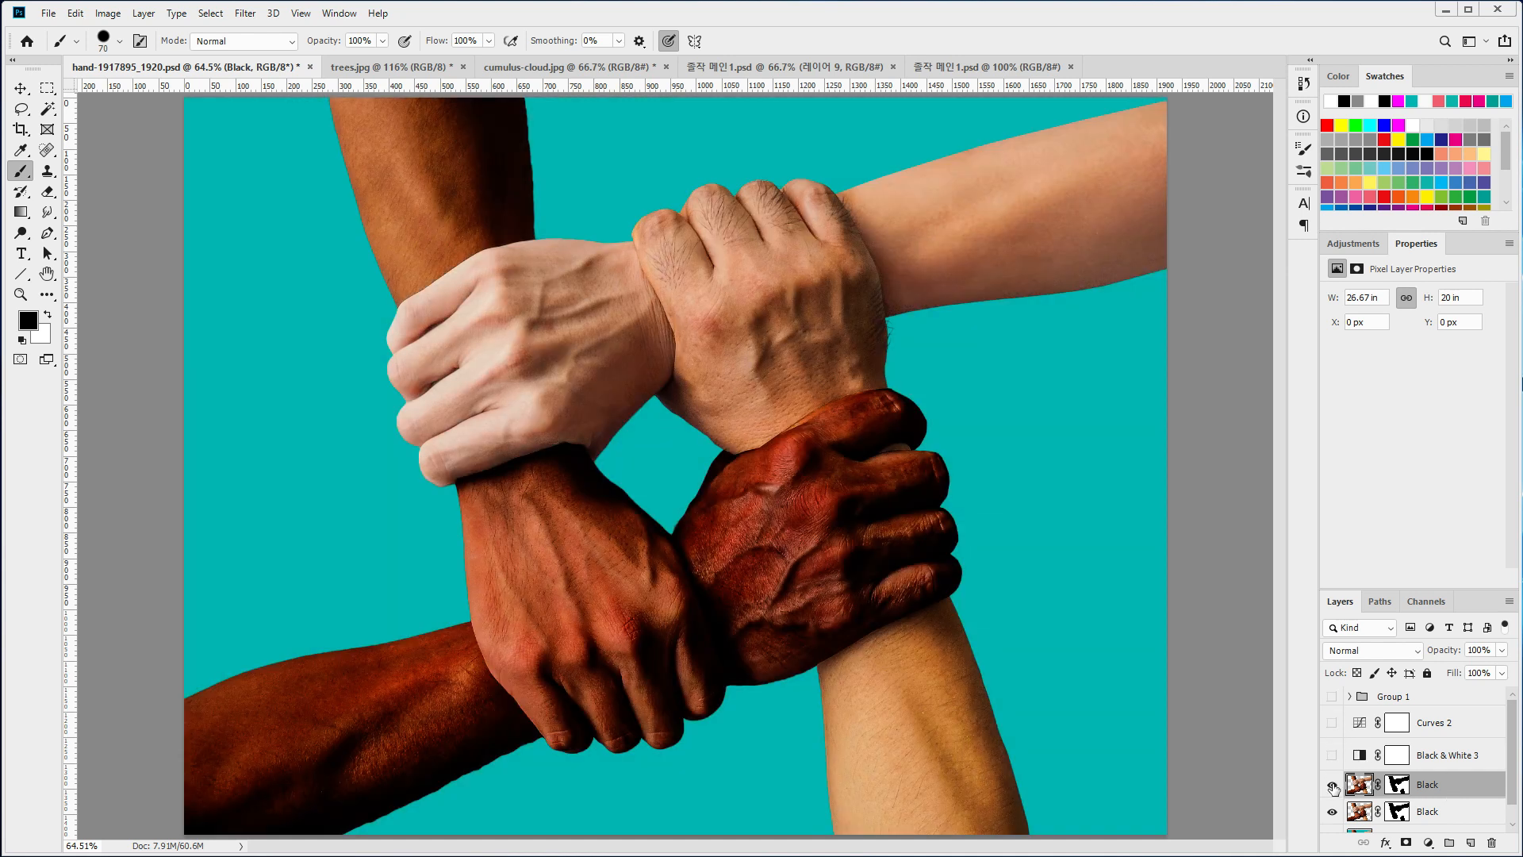
pyautogui.scroll(-1, 1457, 774)
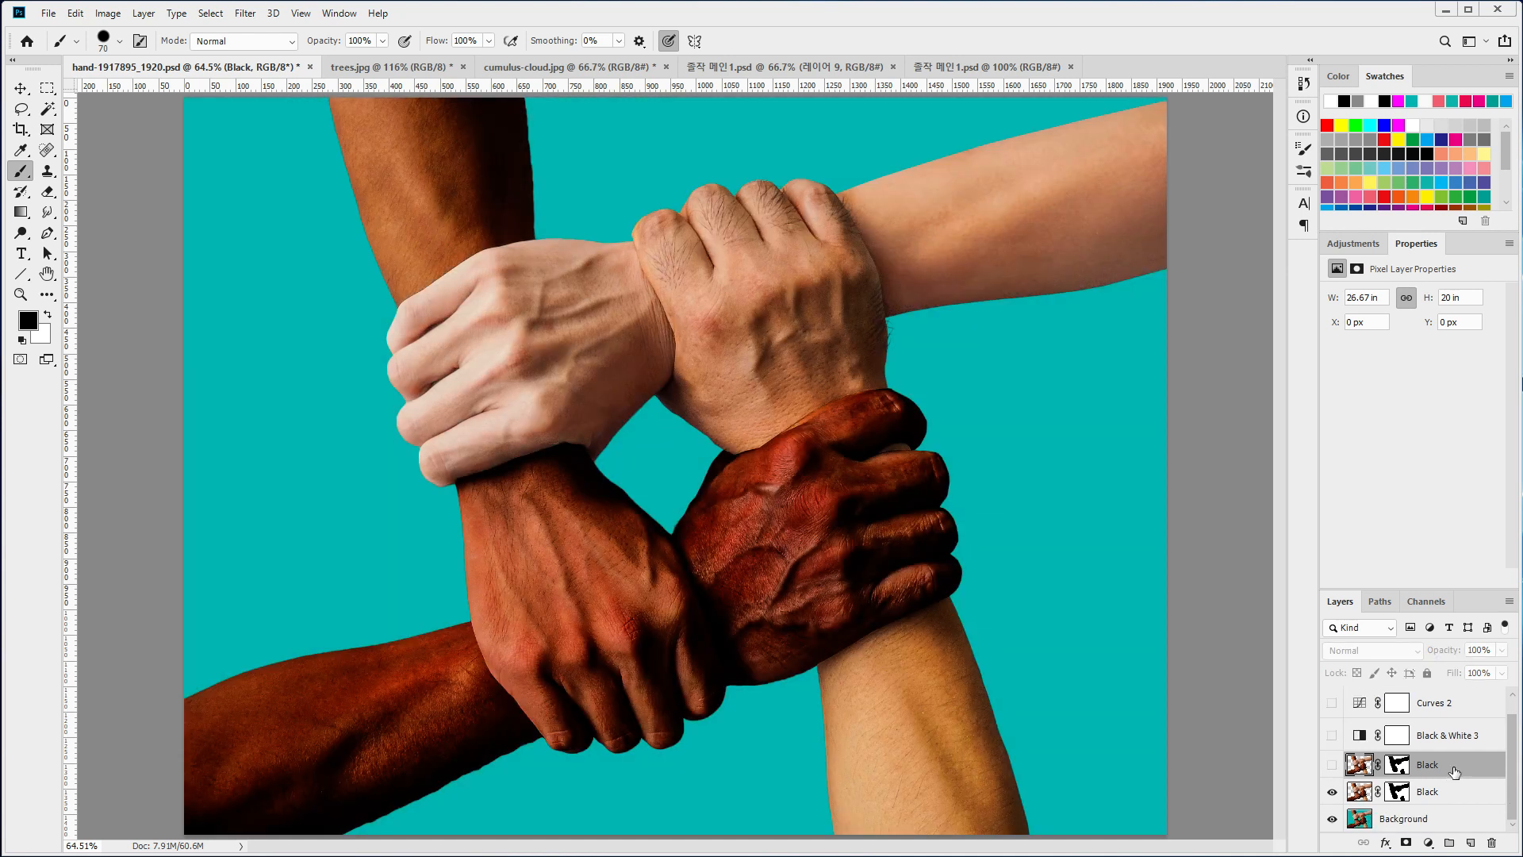
pyautogui.doubleClick(1425, 794)
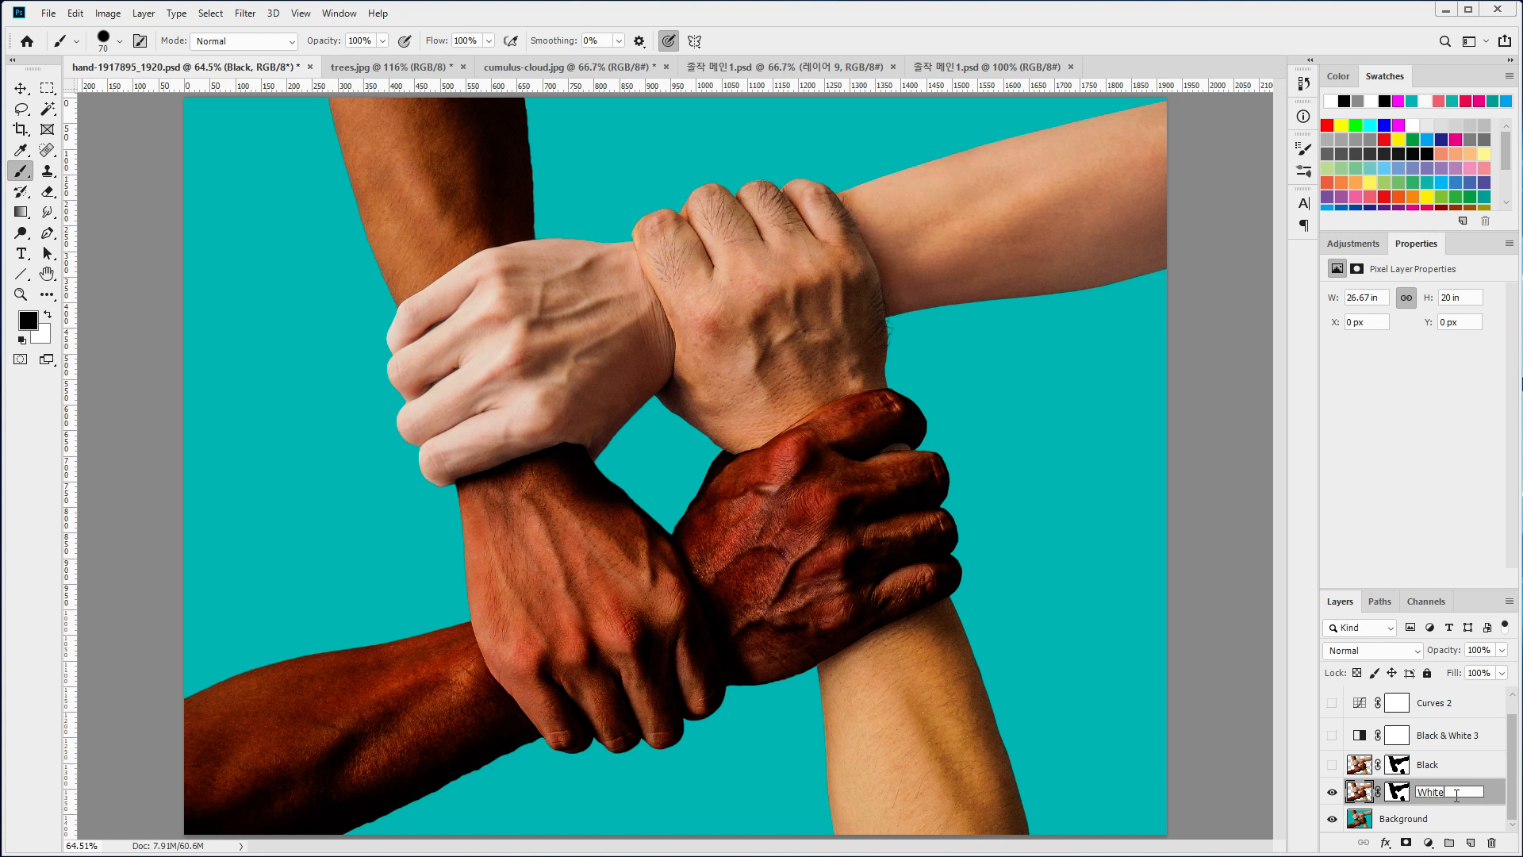
pyautogui.click(1470, 802)
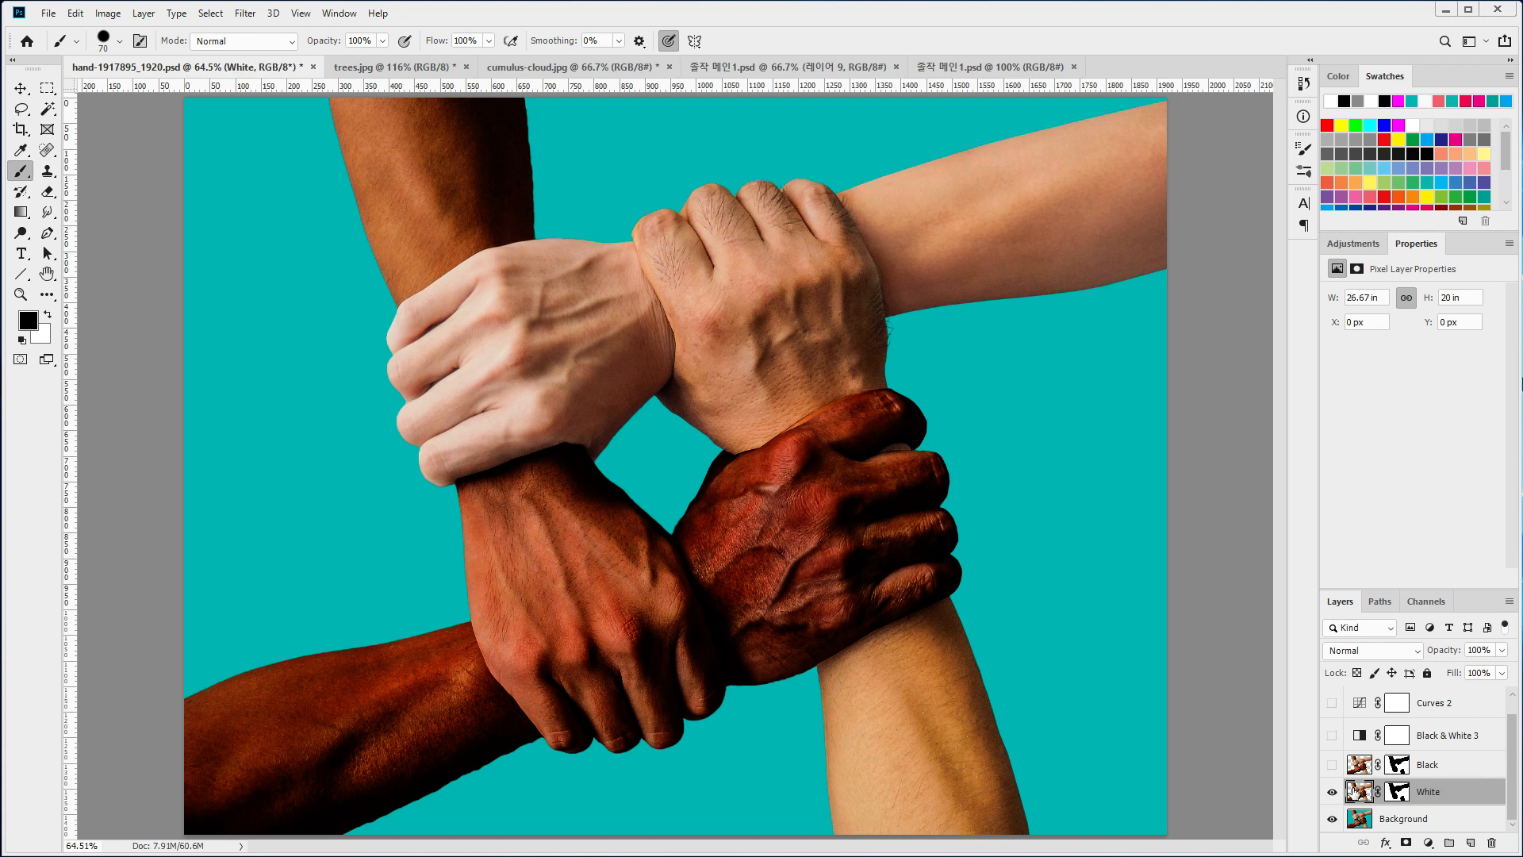
# - Delete the White layer's mask without applying it
pyautogui.click(1398, 791)
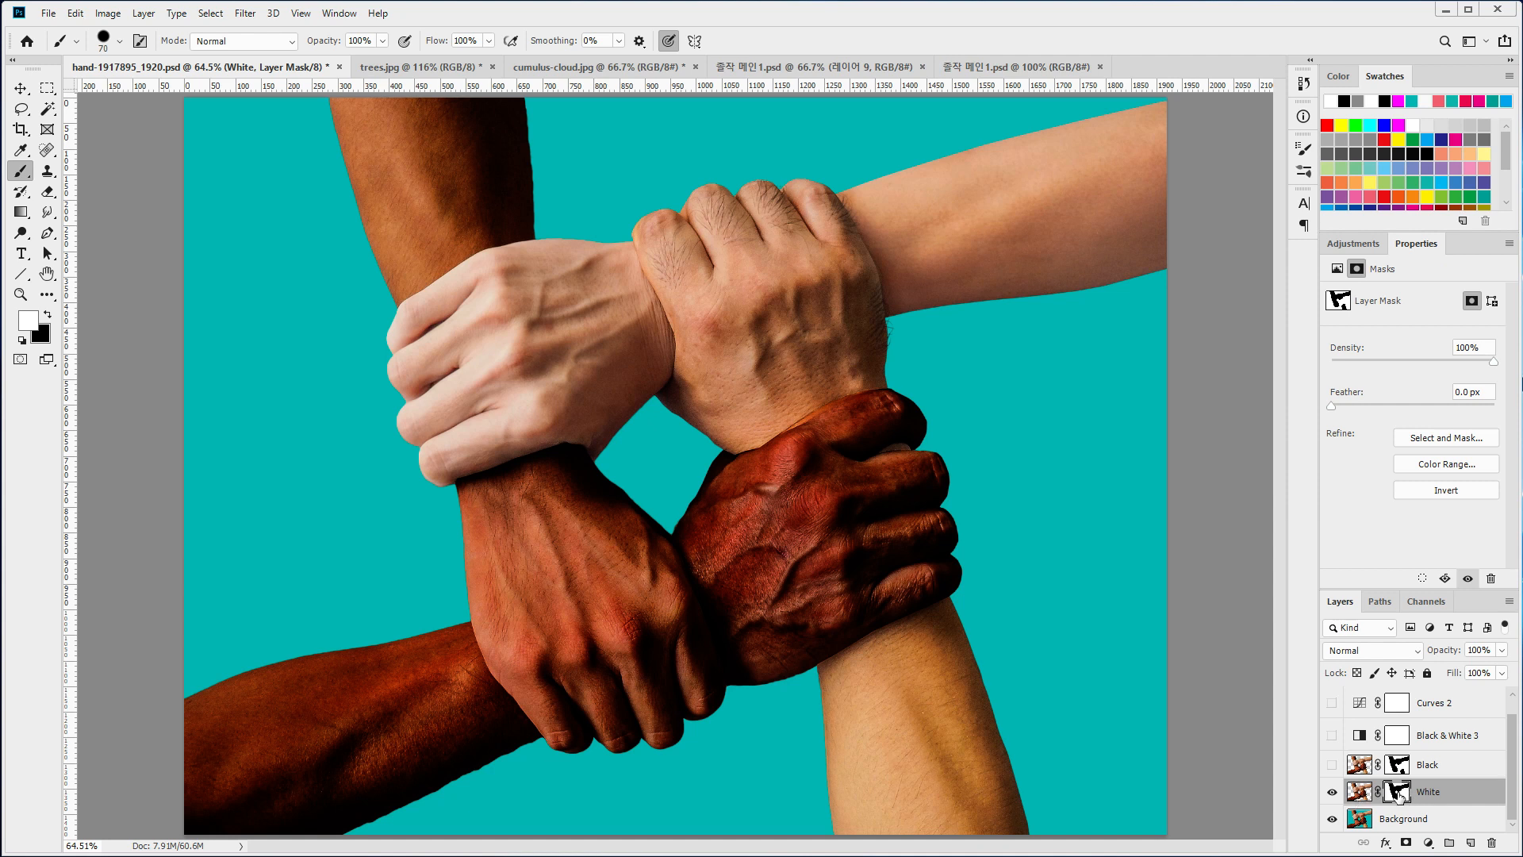
pyautogui.moveTo(1400, 798); pyautogui.dragTo(1492, 843)
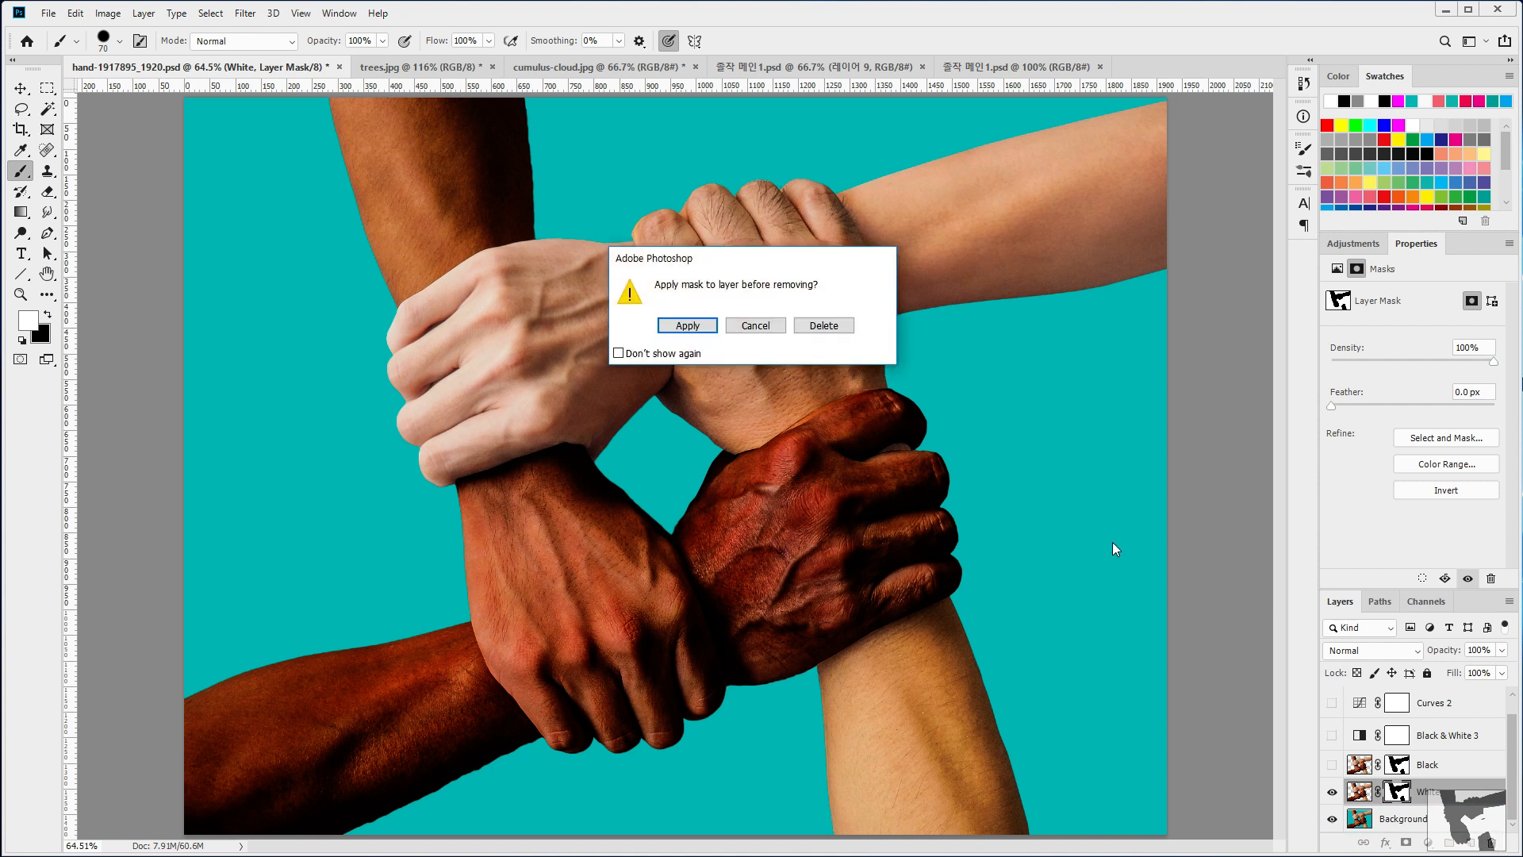
pyautogui.click(833, 331)
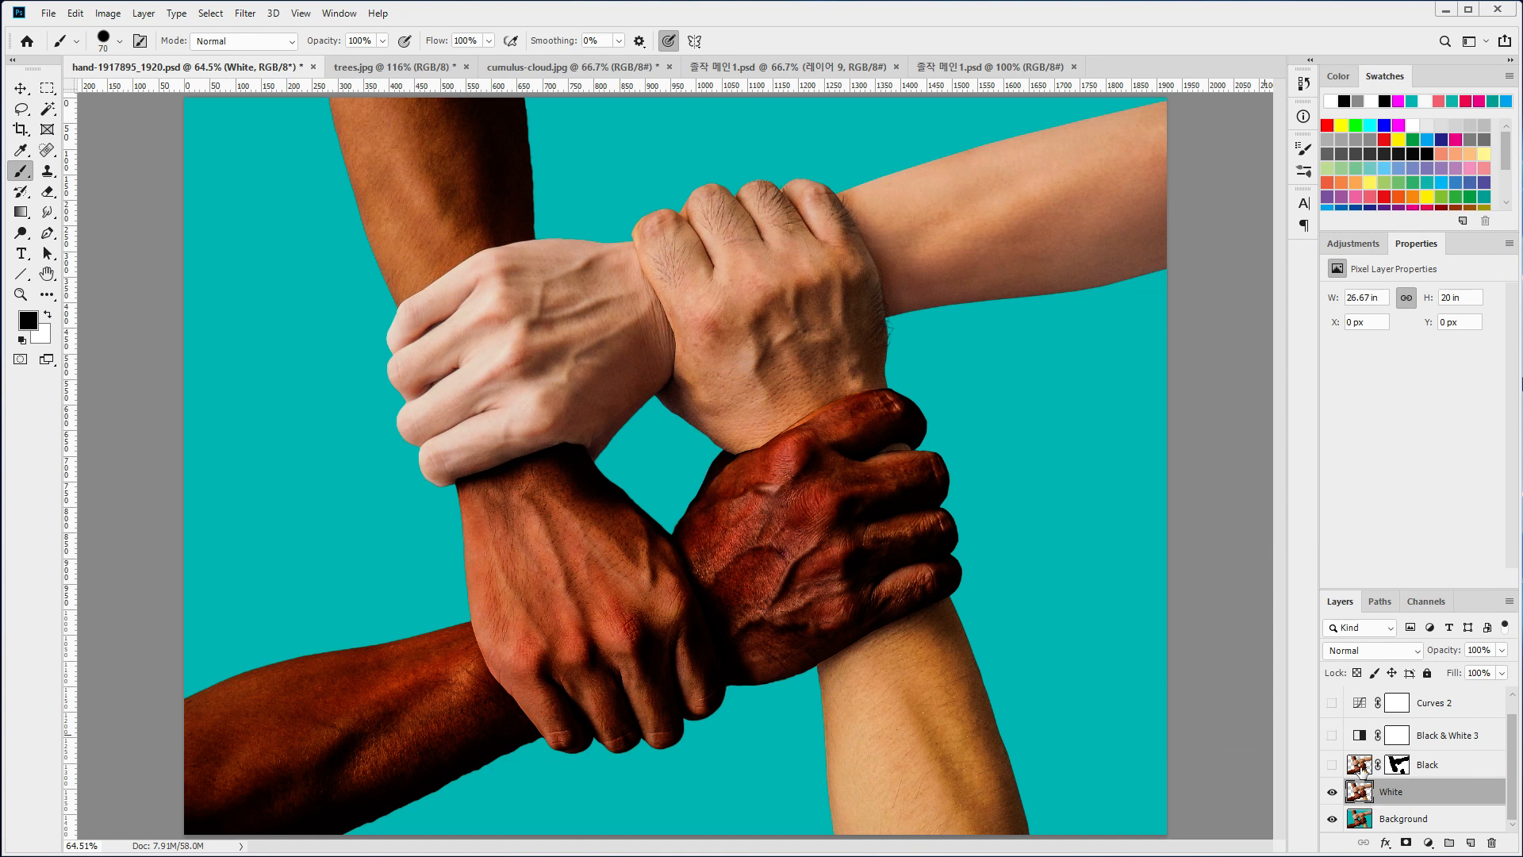
# - Add a Black & White adjustment clipped to the White layer, with Reds at 162 and Yellows at 213
pyautogui.click(1428, 843)
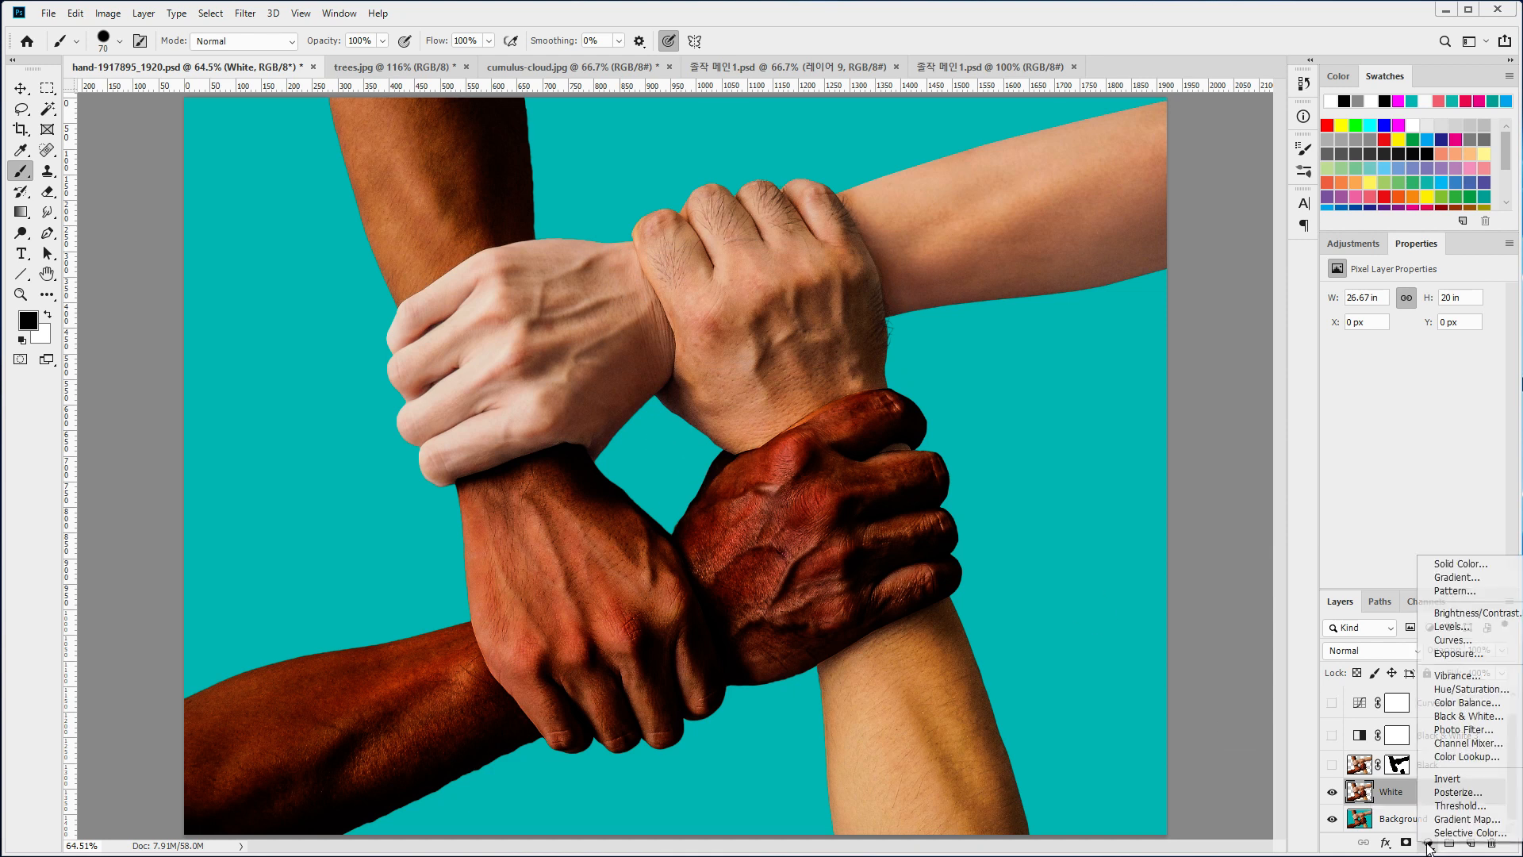
pyautogui.click(1440, 718)
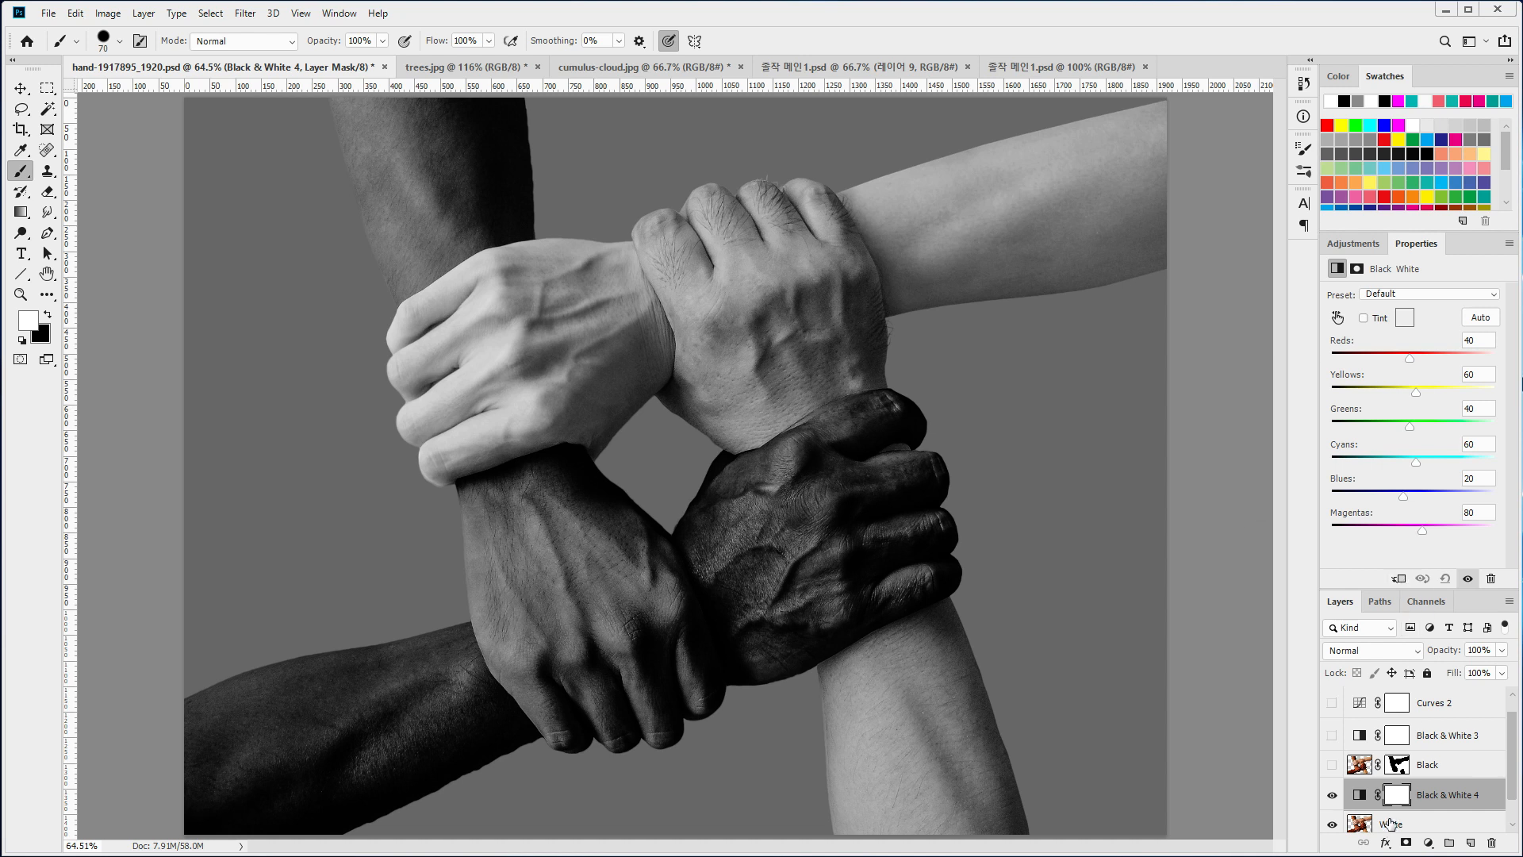
pyautogui.click(1400, 580)
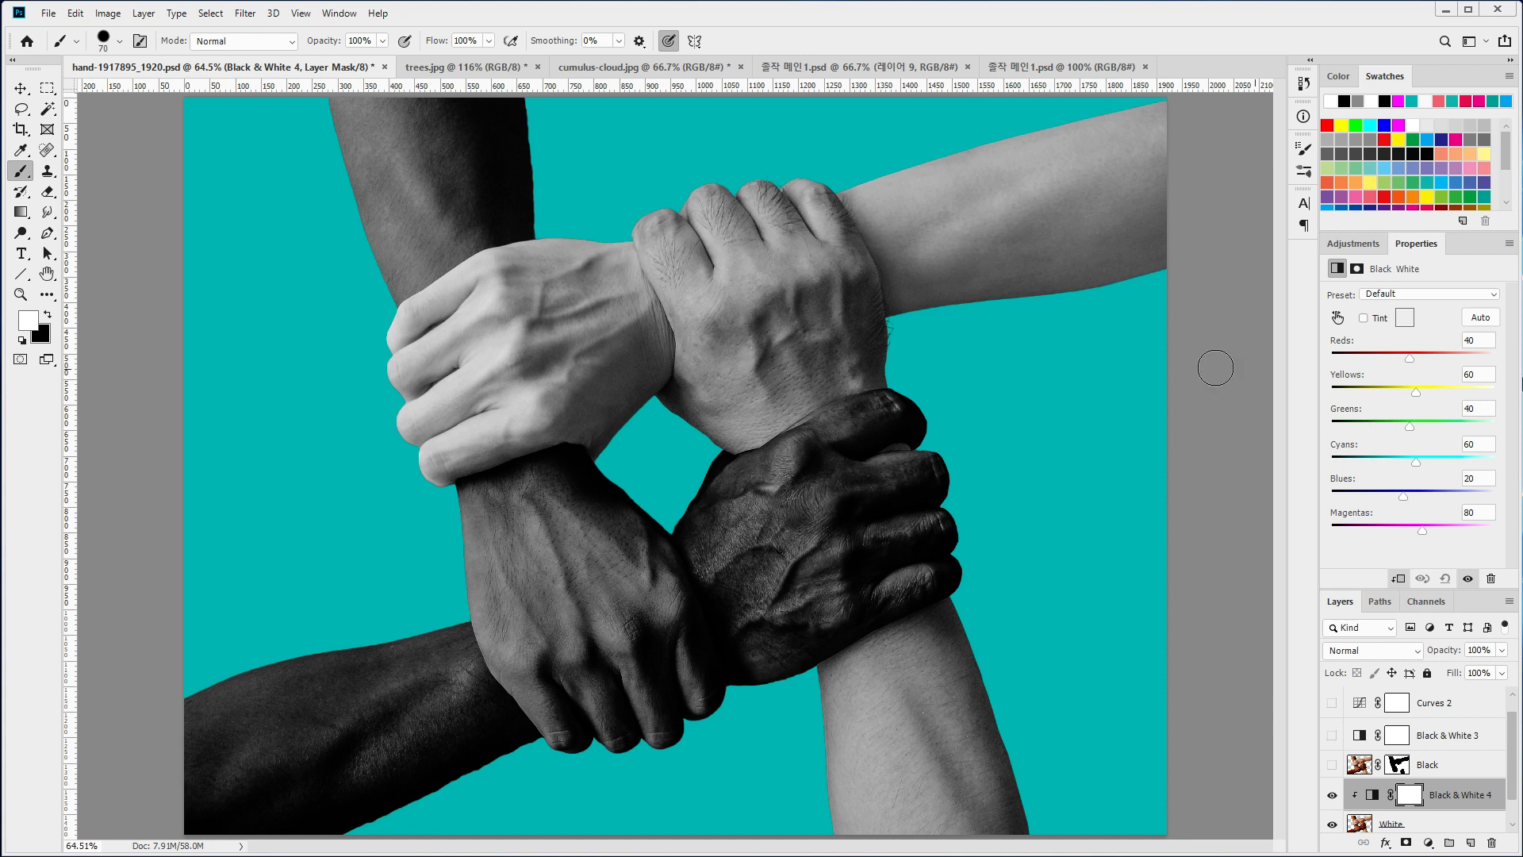
pyautogui.moveTo(1409, 356)
pyautogui.mouseDown()
pyautogui.moveTo(1433, 355)
pyautogui.moveTo(1436, 388)
pyautogui.moveTo(1450, 388)
pyautogui.mouseUp()
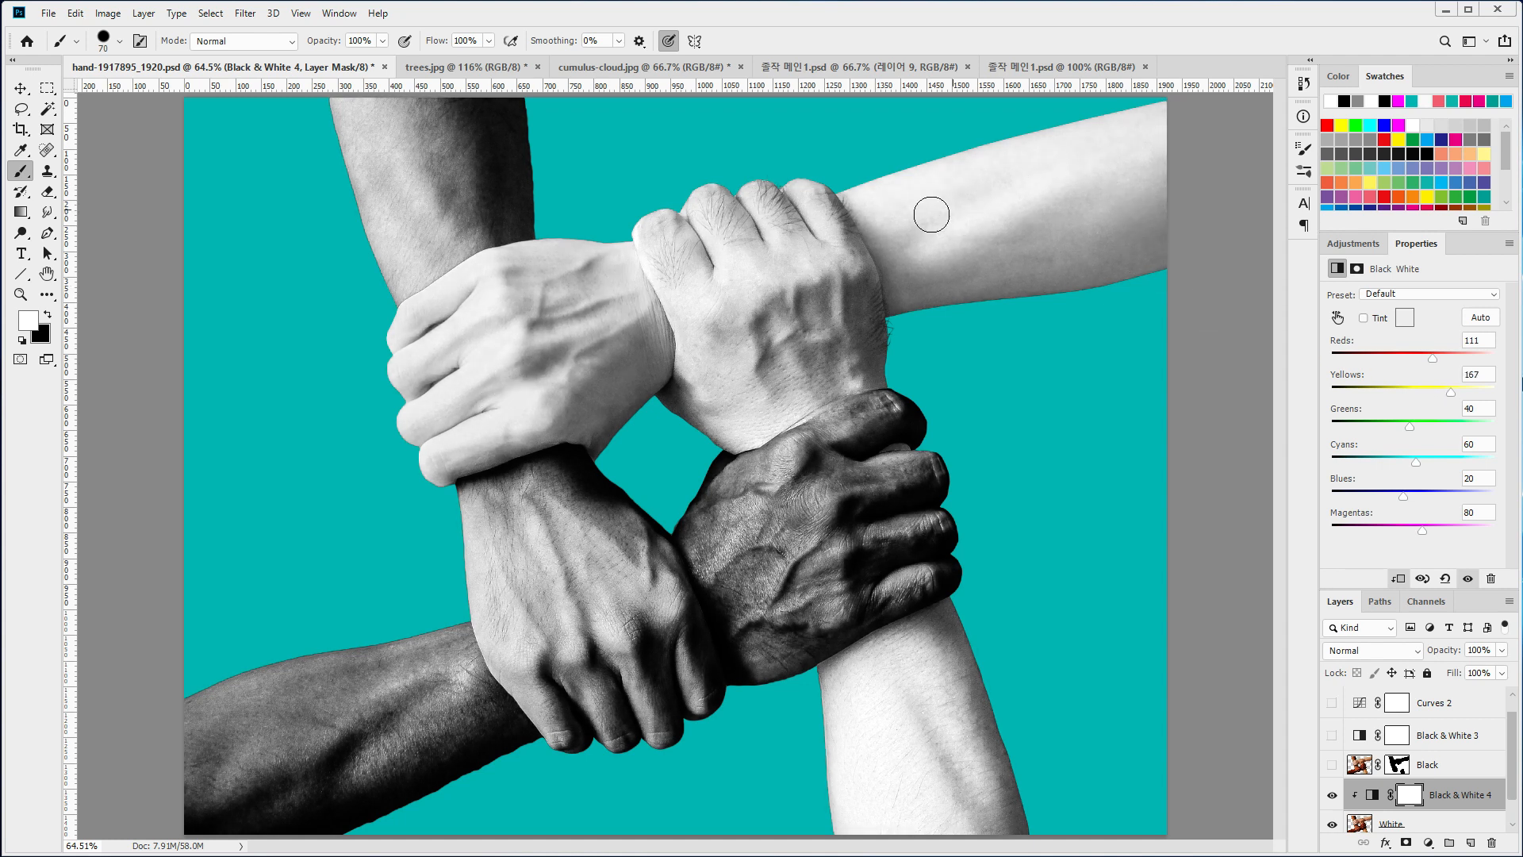
pyautogui.moveTo(1451, 391)
pyautogui.mouseDown()
pyautogui.moveTo(1495, 392)
pyautogui.moveTo(1495, 359)
pyautogui.moveTo(1450, 355)
pyautogui.moveTo(1477, 389)
pyautogui.moveTo(1466, 382)
pyautogui.mouseUp()
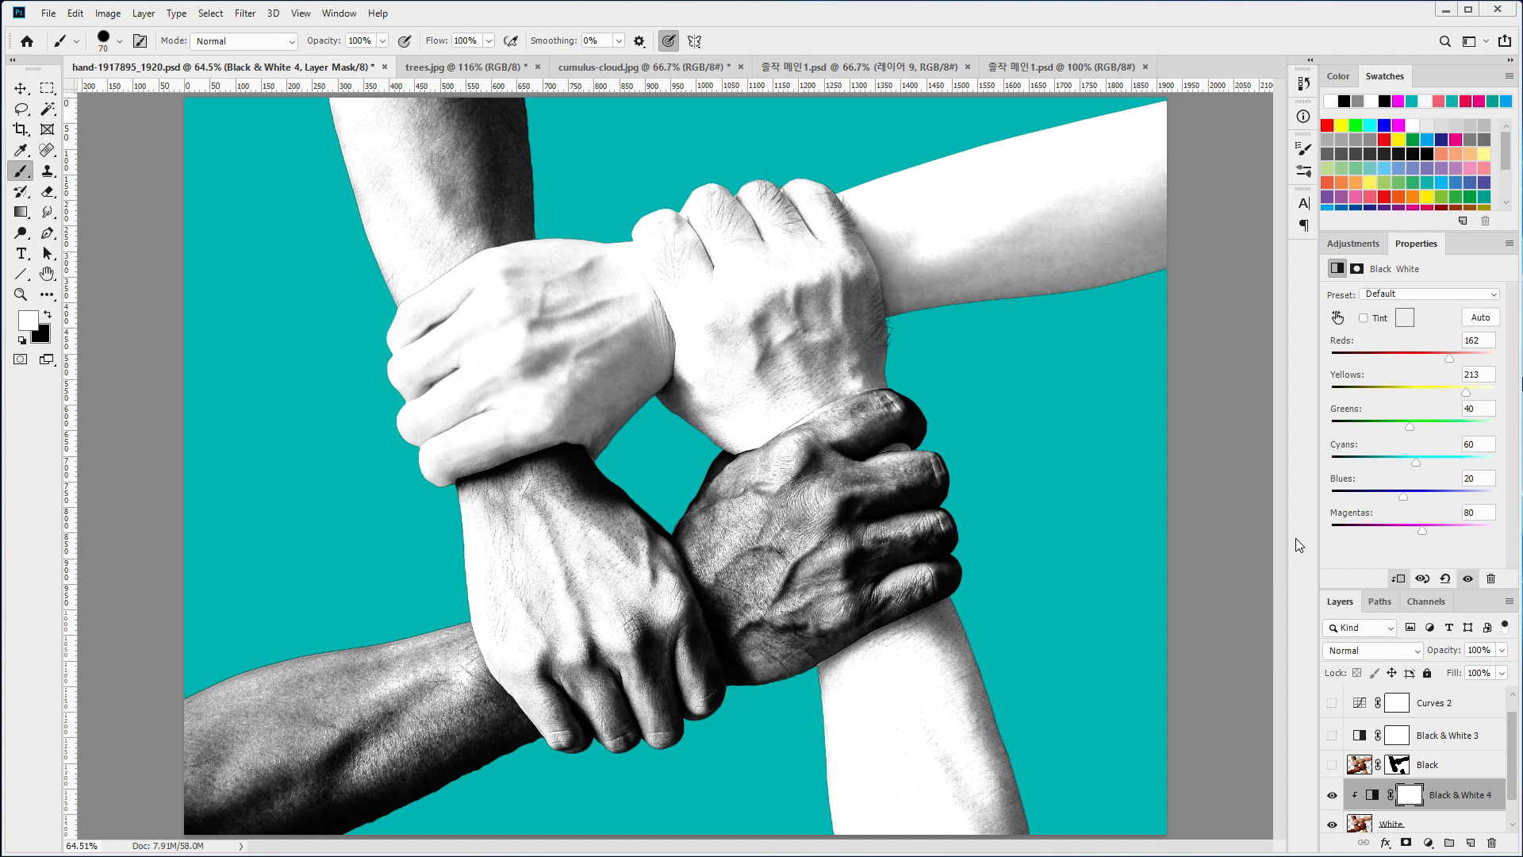
# - Add a Brightness/Contrast adjustment clipped to the White layer, with Brightness at 19 and Contrast at -39
pyautogui.click(1428, 843)
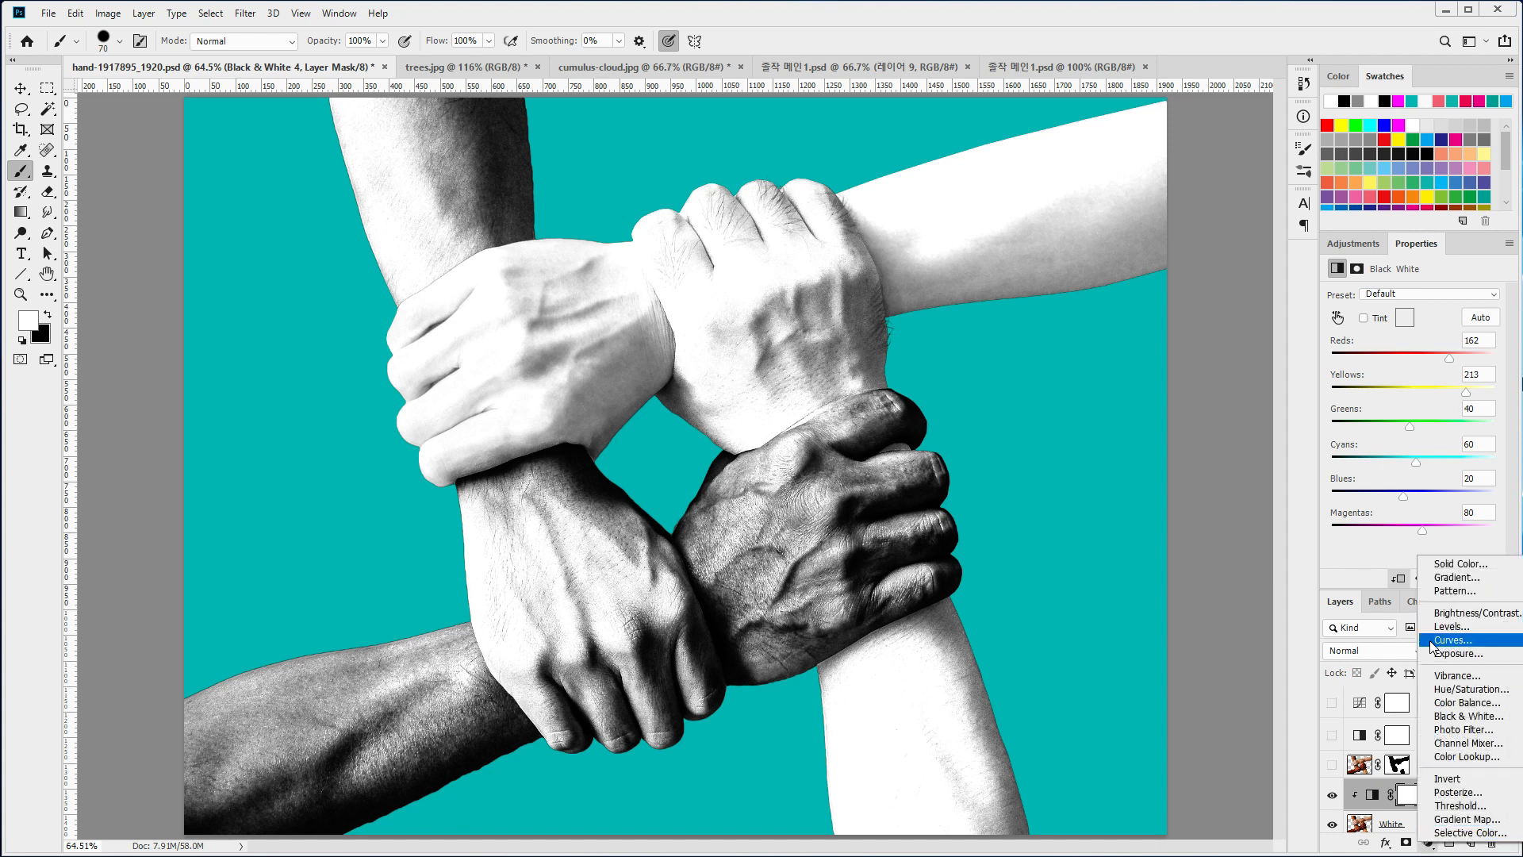
pyautogui.click(1436, 612)
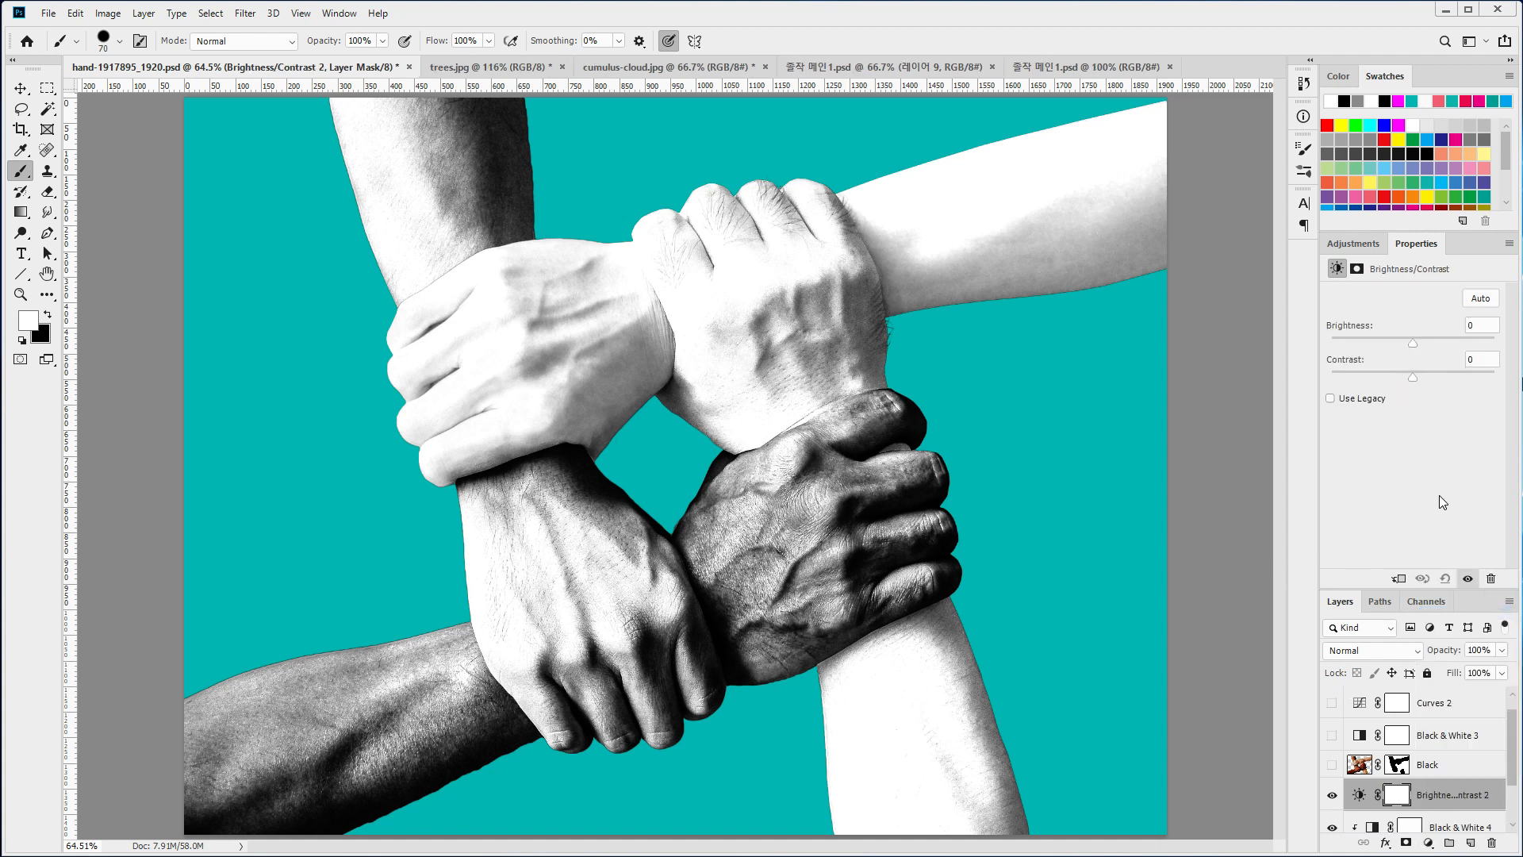
pyautogui.click(1400, 580)
pyautogui.moveTo(1419, 343); pyautogui.dragTo(1352, 394)
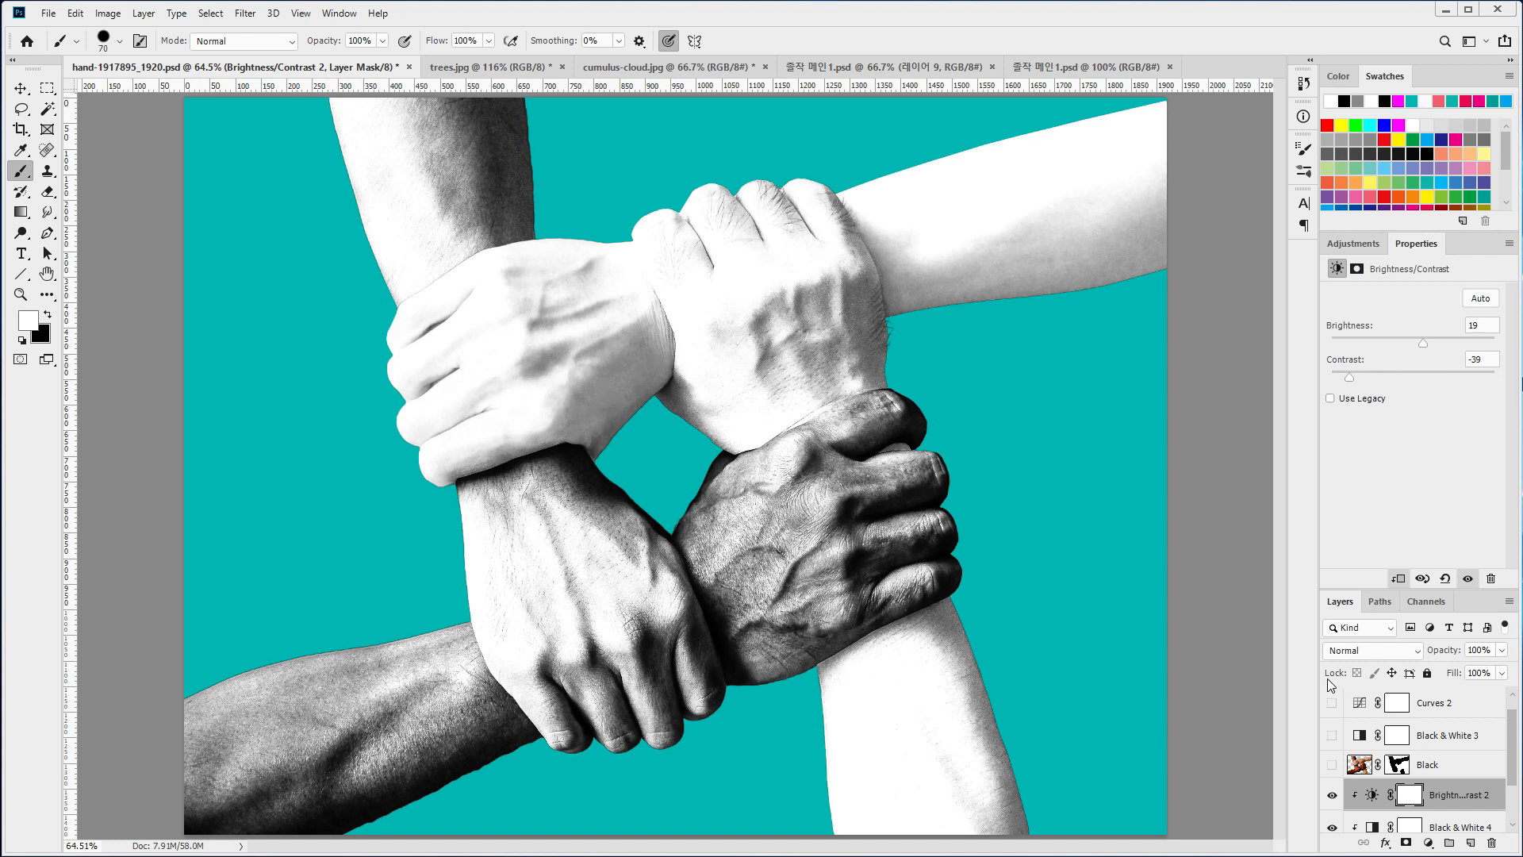
# - Load the White layer's outline as a selection and turn it into that layer's mask
pyautogui.scroll(-2, 1452, 794)
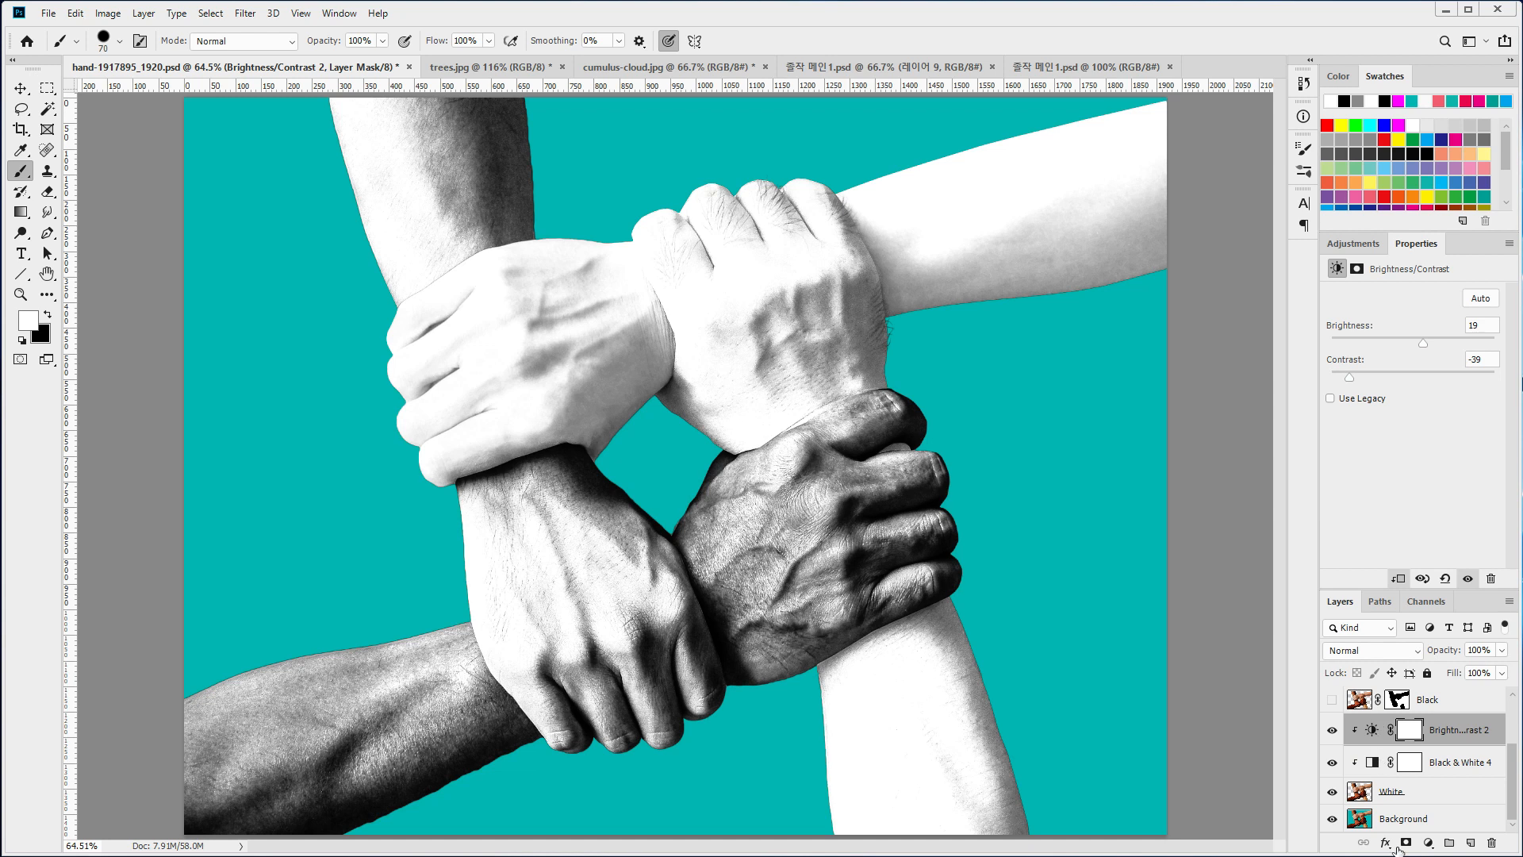
pyautogui.click(1432, 795)
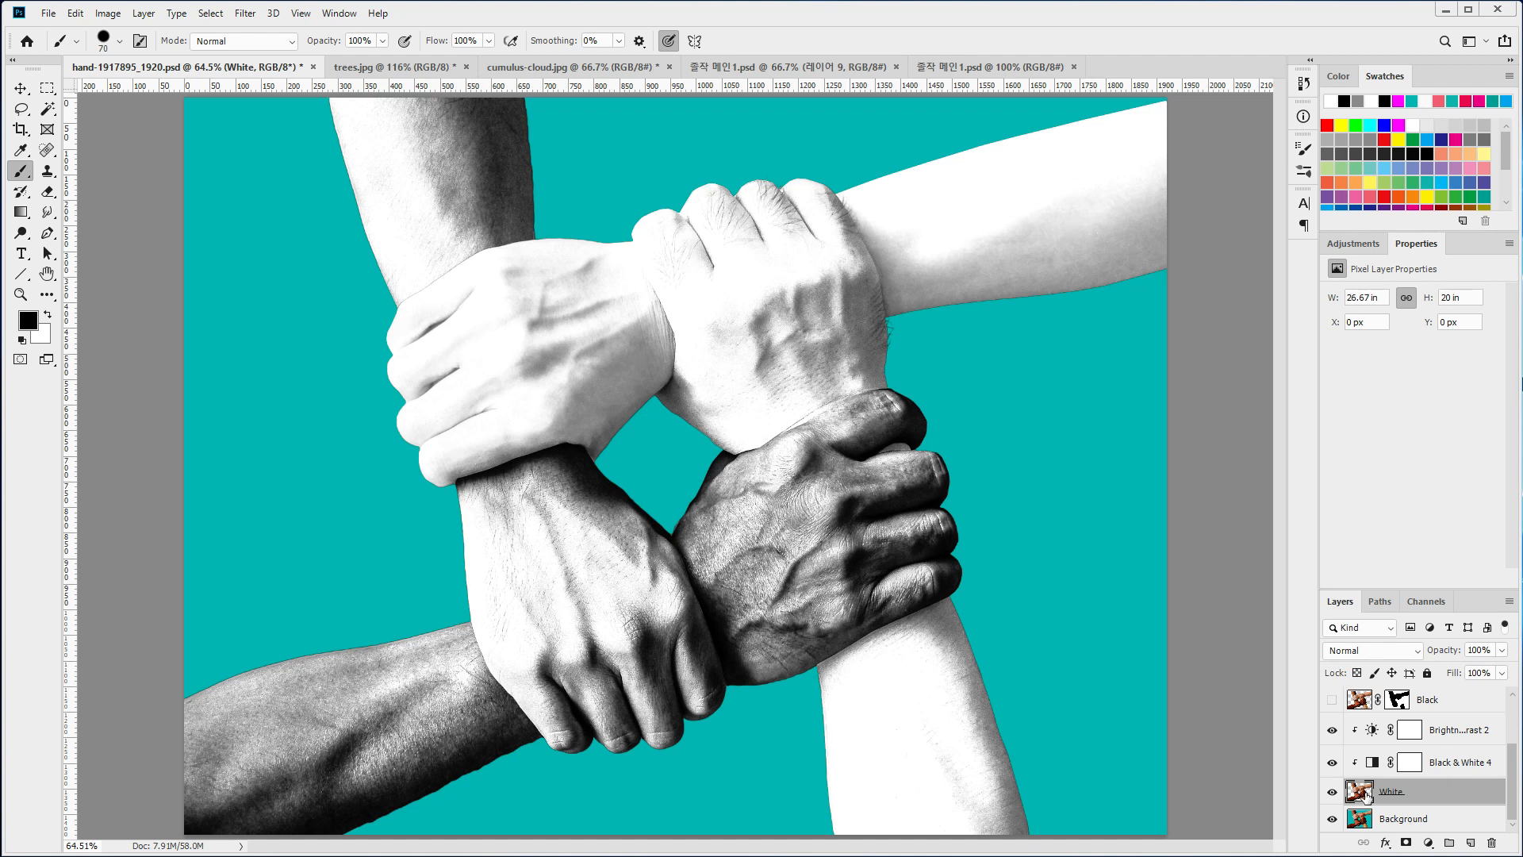
pyautogui.click(1406, 843)
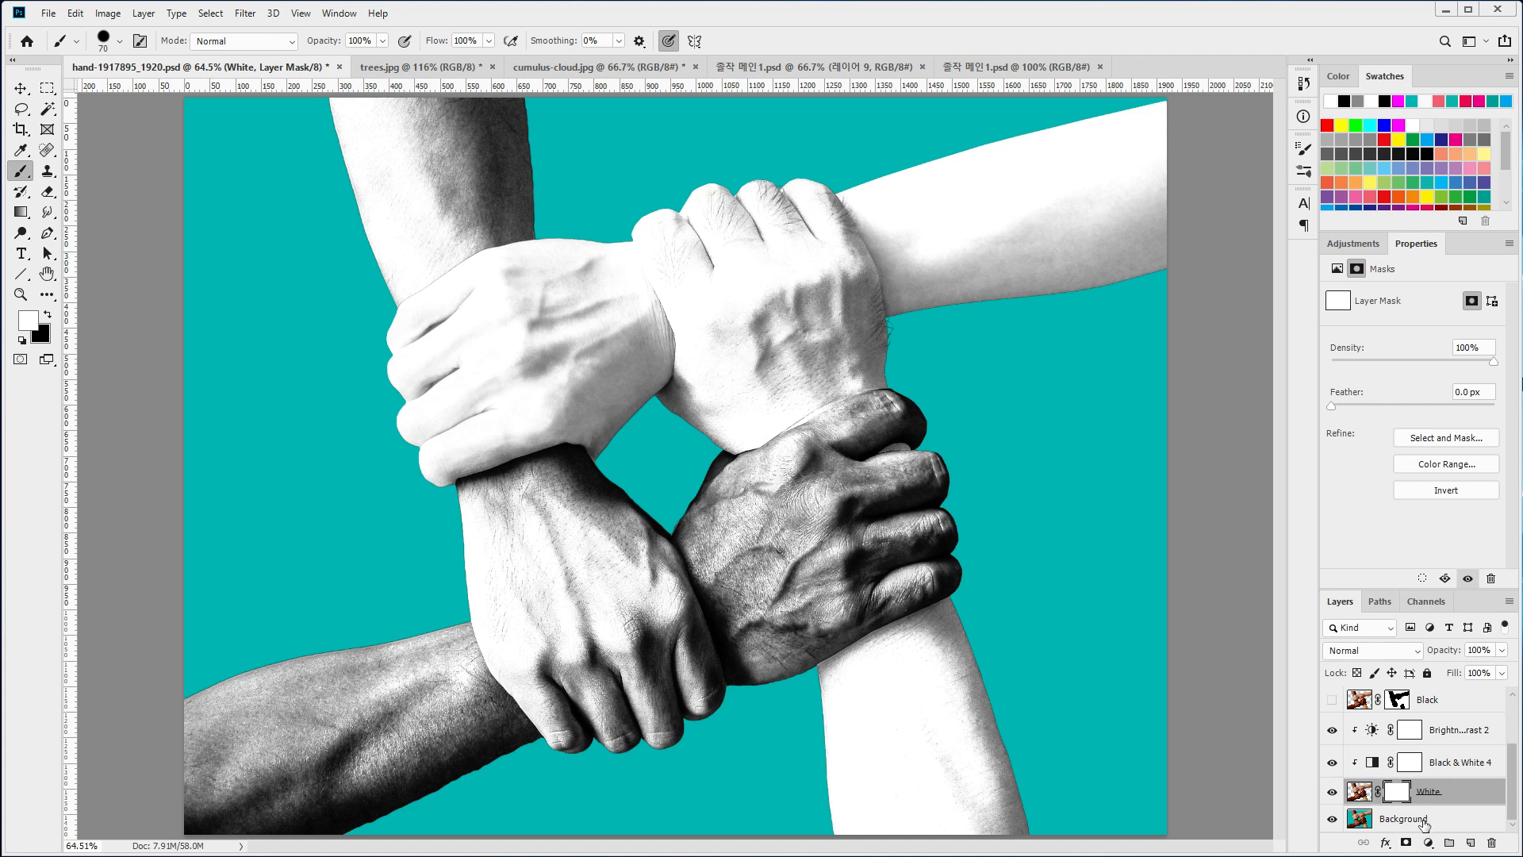
pyautogui.hotkey('ctrl', 'z')
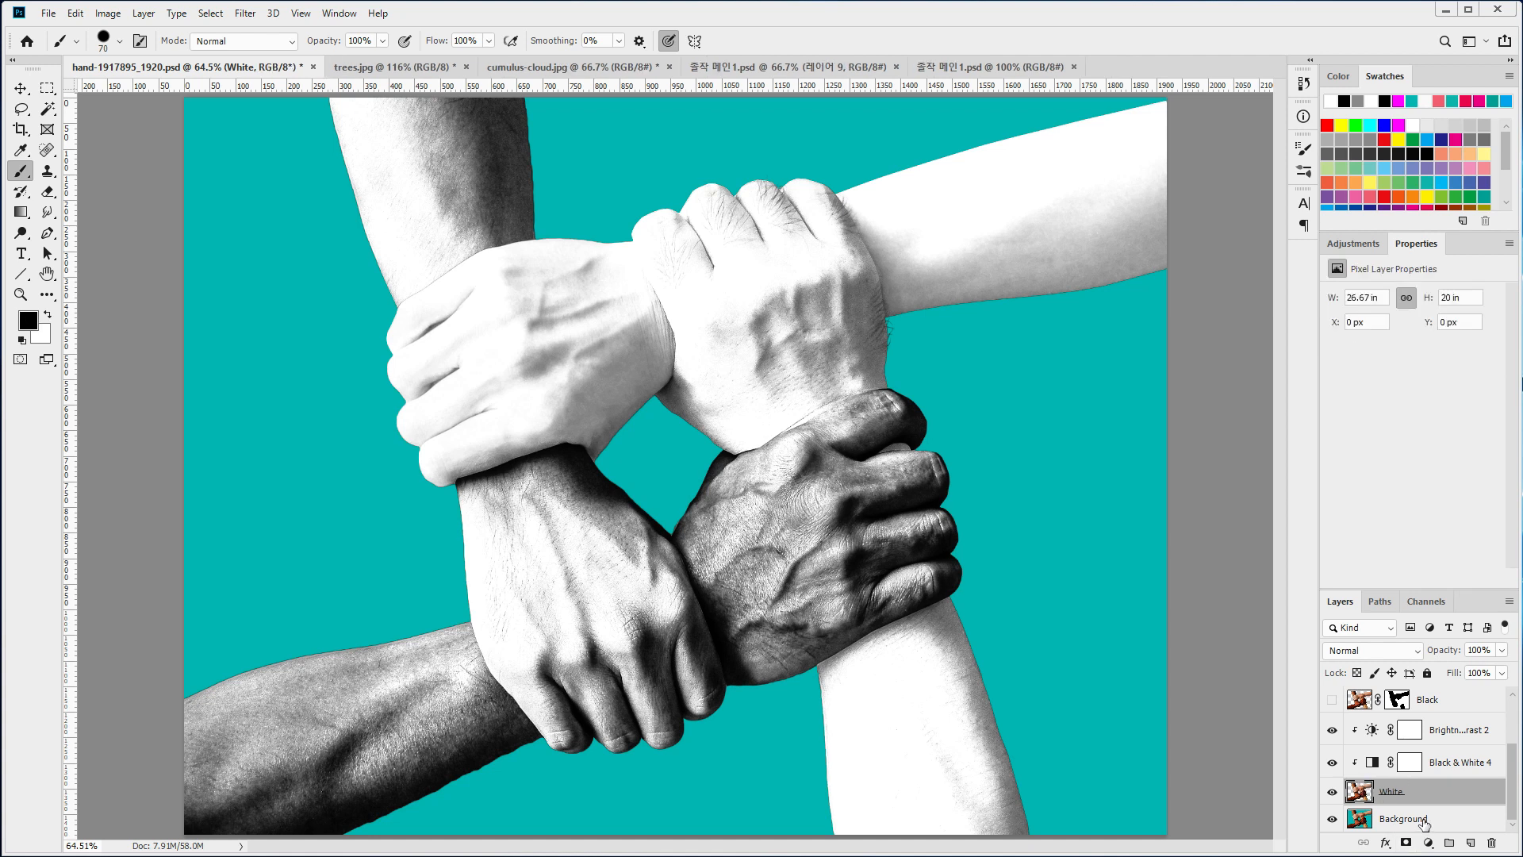
pyautogui.keyDown('ctrl'); pyautogui.click(1359, 792); pyautogui.keyUp('ctrl')
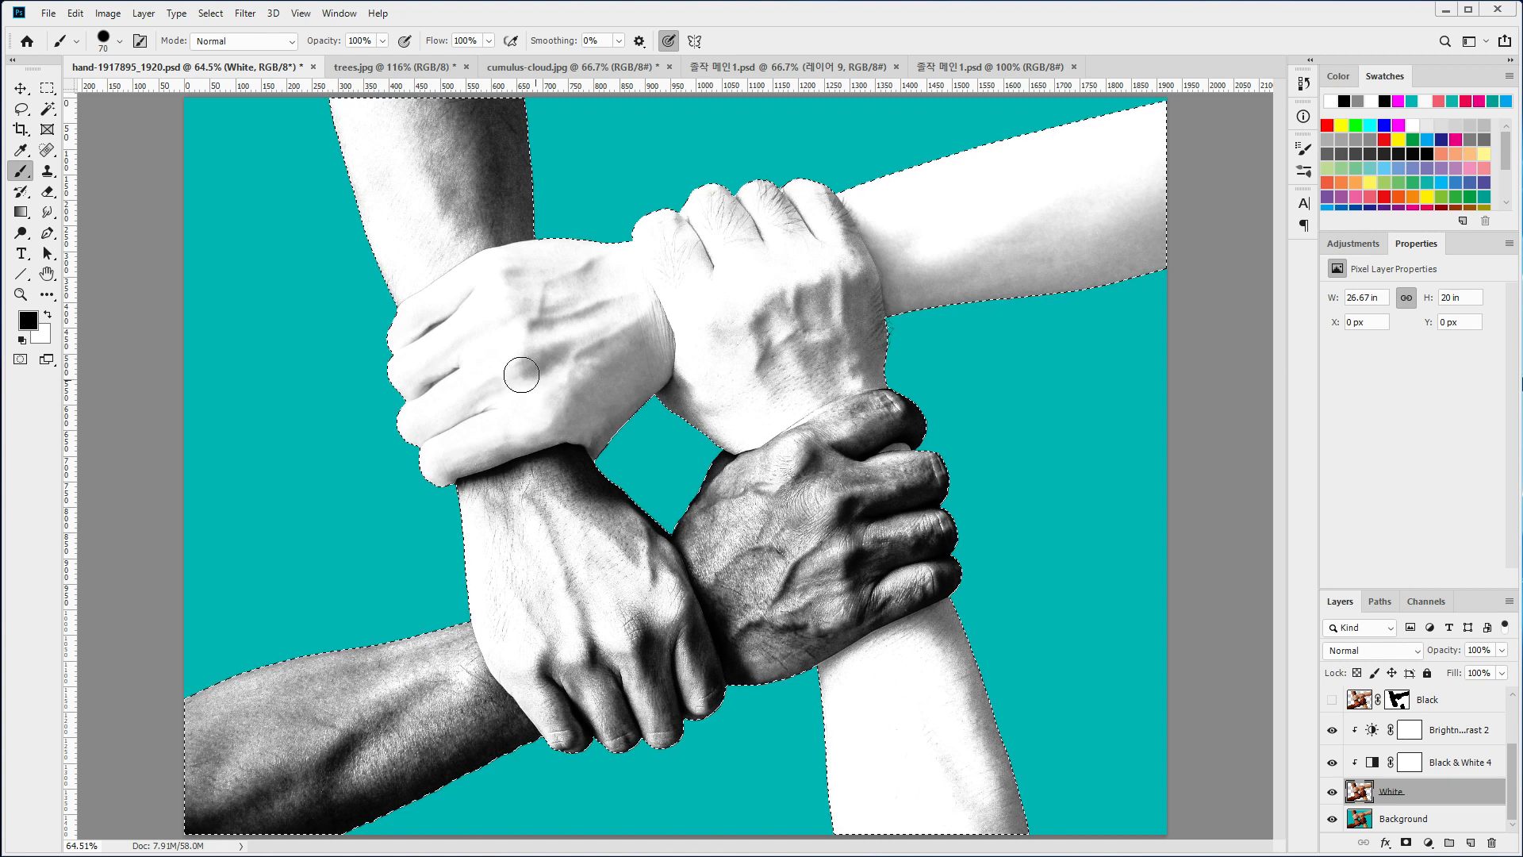
pyautogui.click(1406, 844)
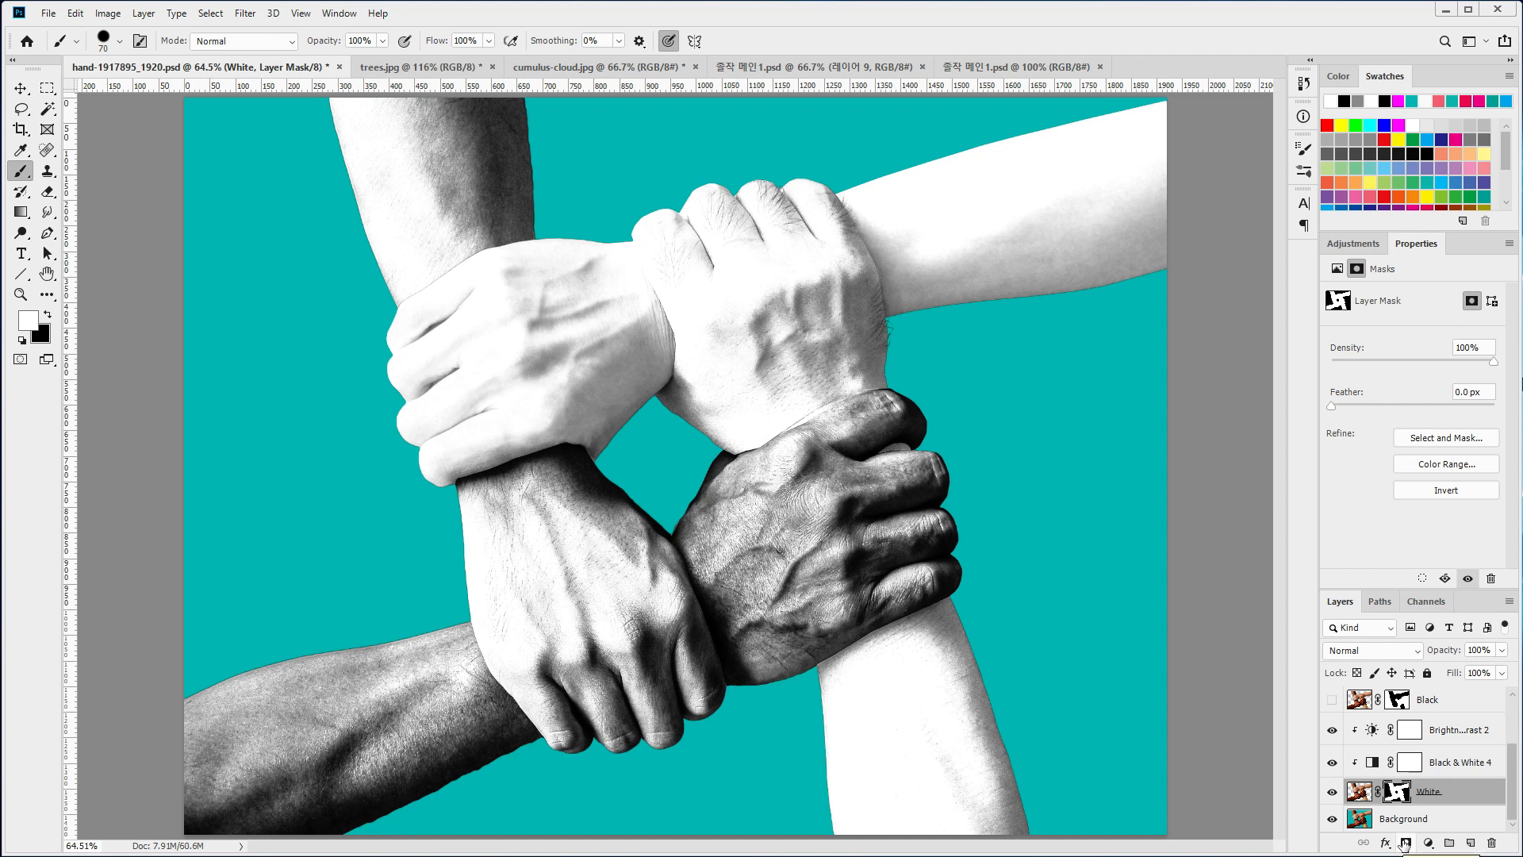
# - View the White layer's mask alone, invert it, and check the result by briefly hiding the Background layer
pyautogui.keyDown('alt'); pyautogui.click(1399, 791); pyautogui.keyUp('alt')
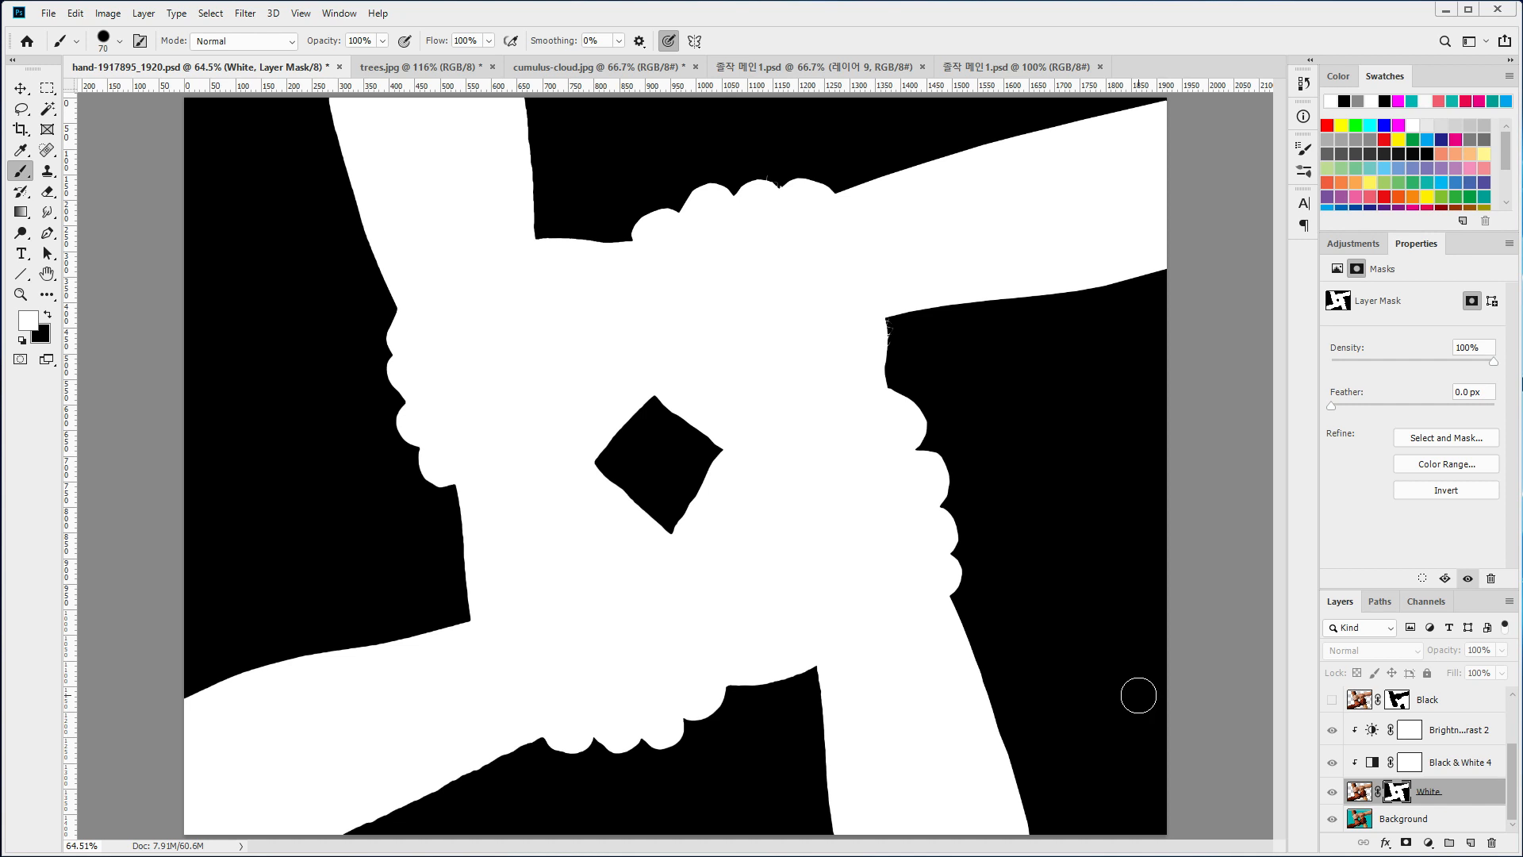
pyautogui.click(1359, 791)
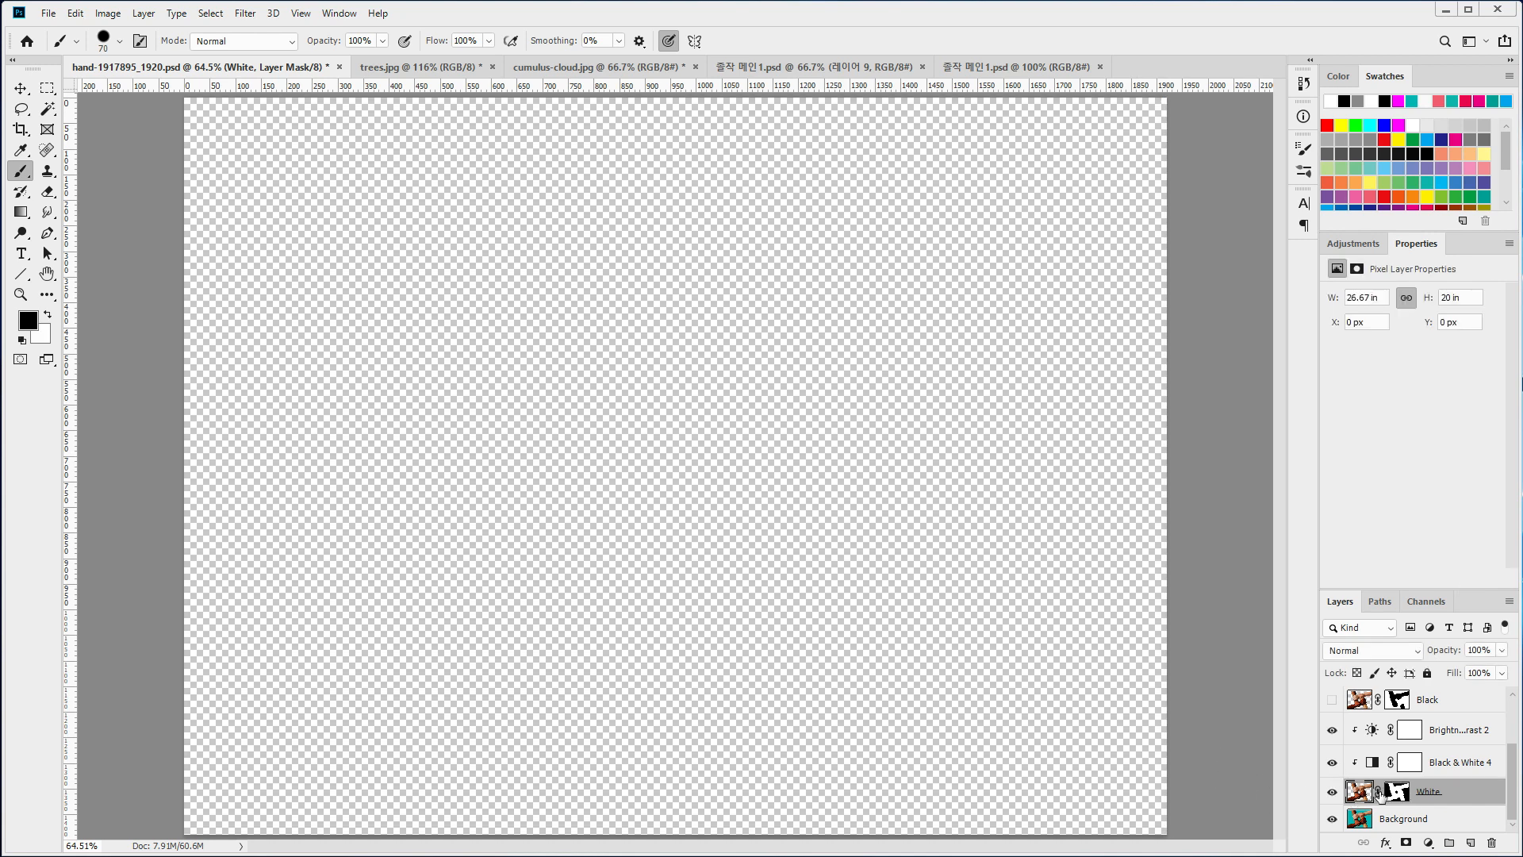
pyautogui.click(1398, 791)
pyautogui.press('x')
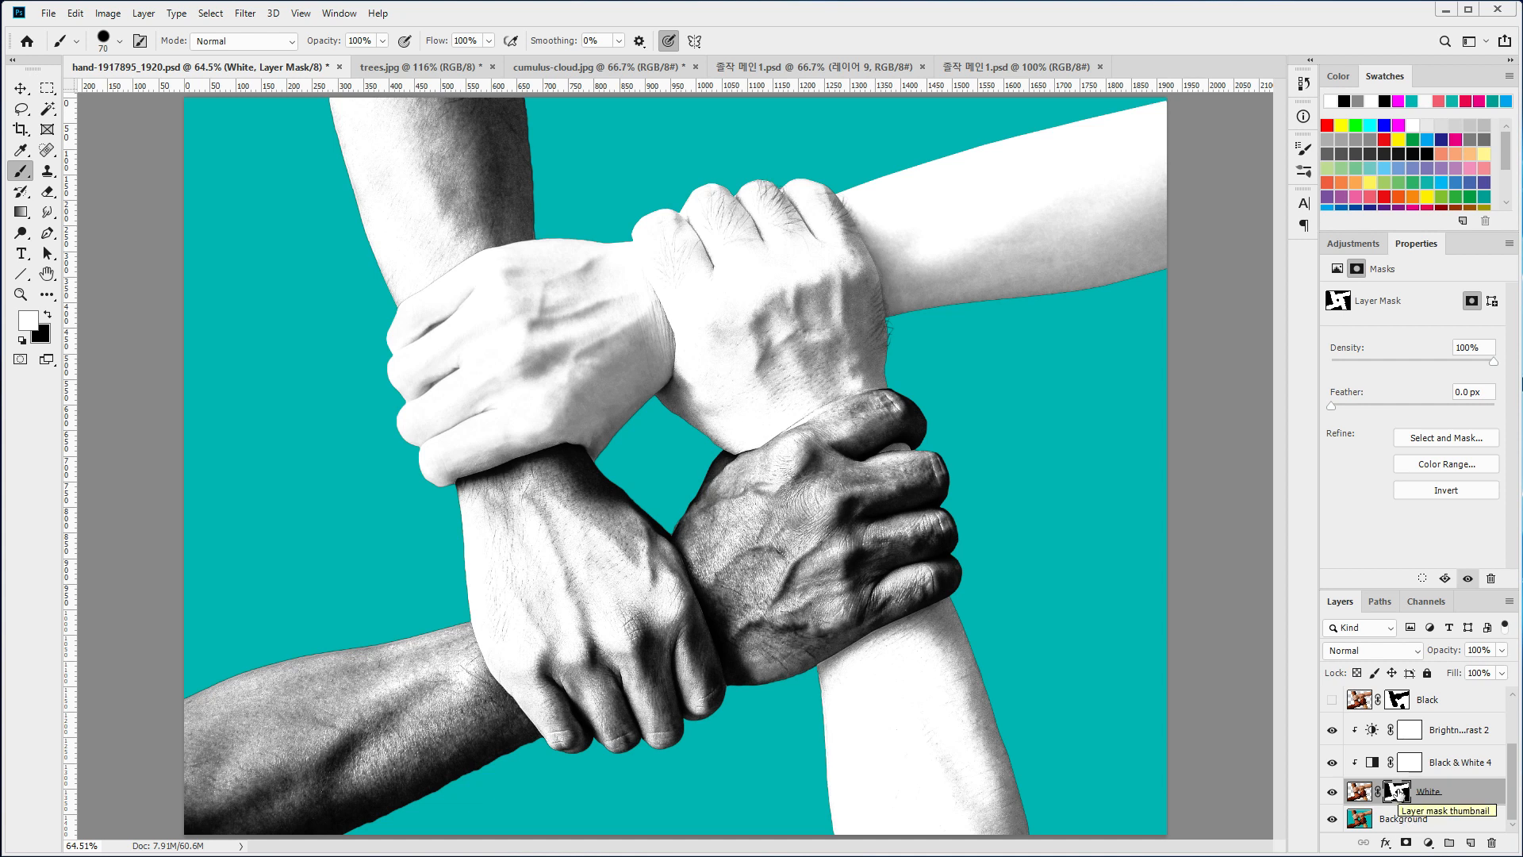
pyautogui.click(1443, 490)
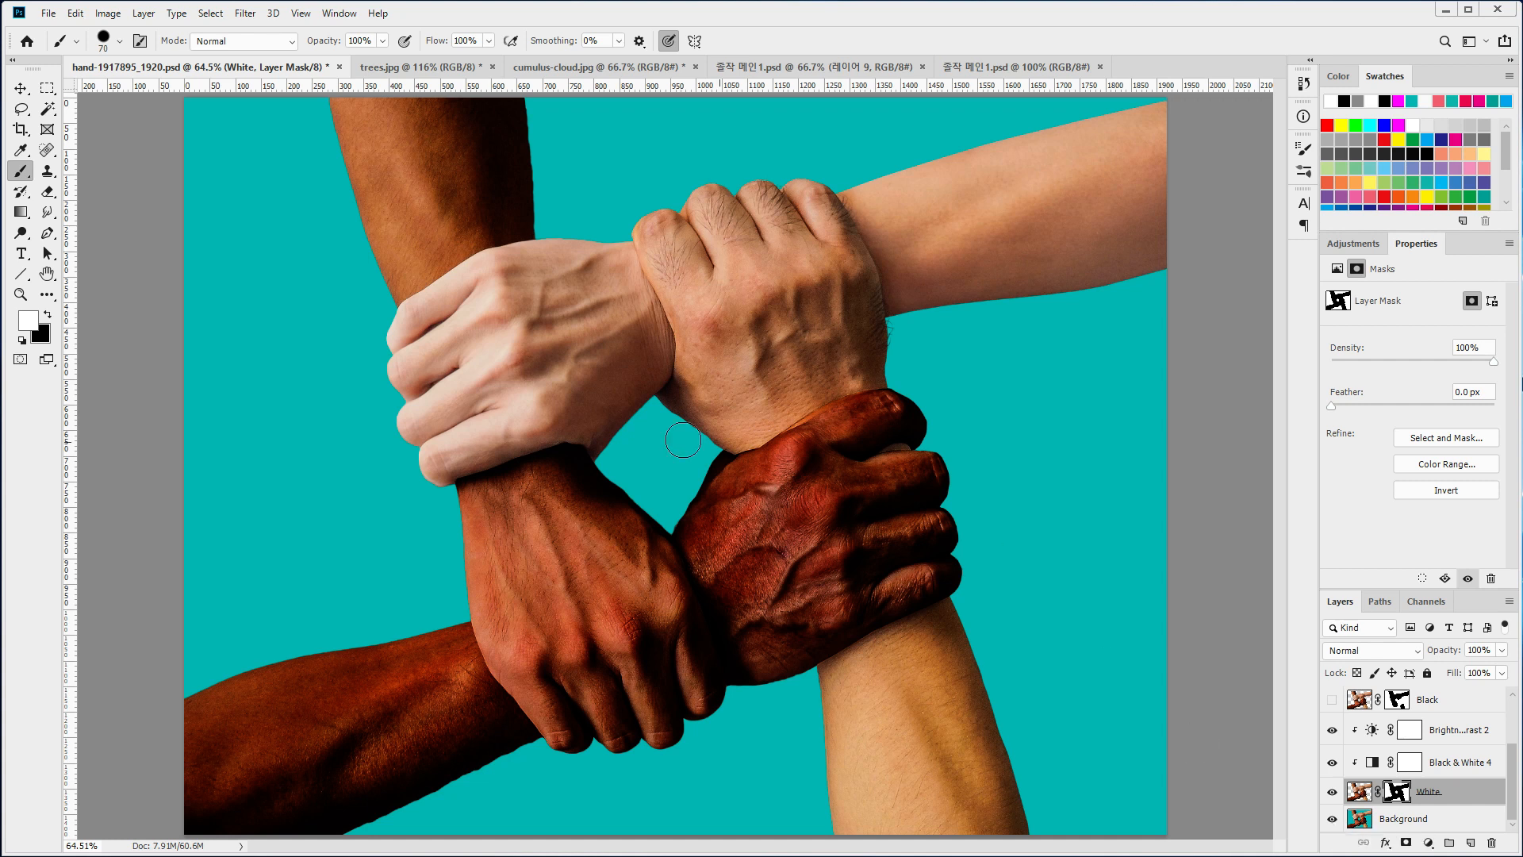
pyautogui.click(1334, 821)
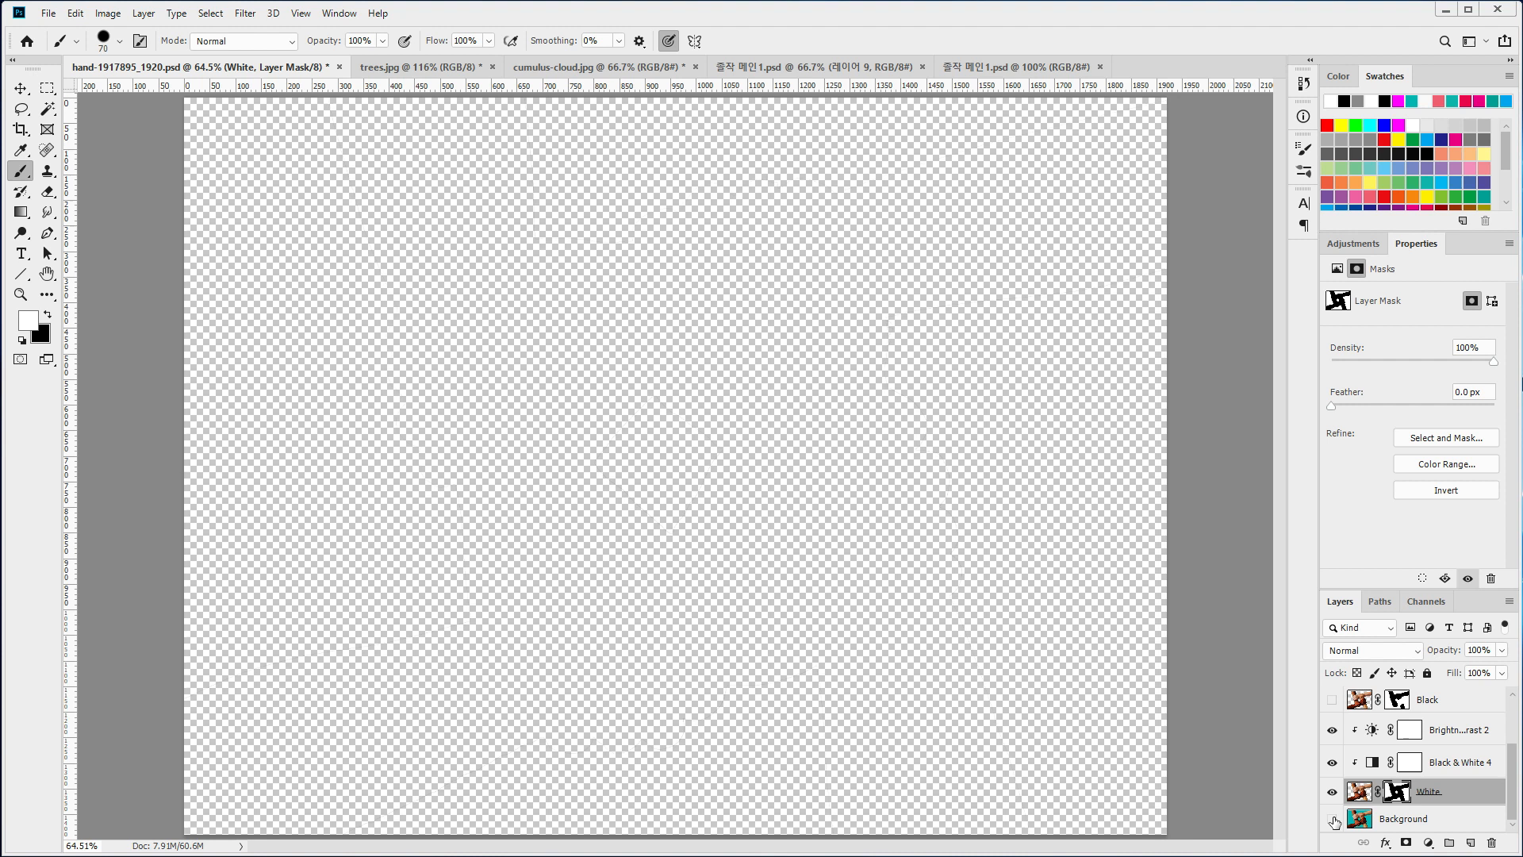
pyautogui.click(1334, 820)
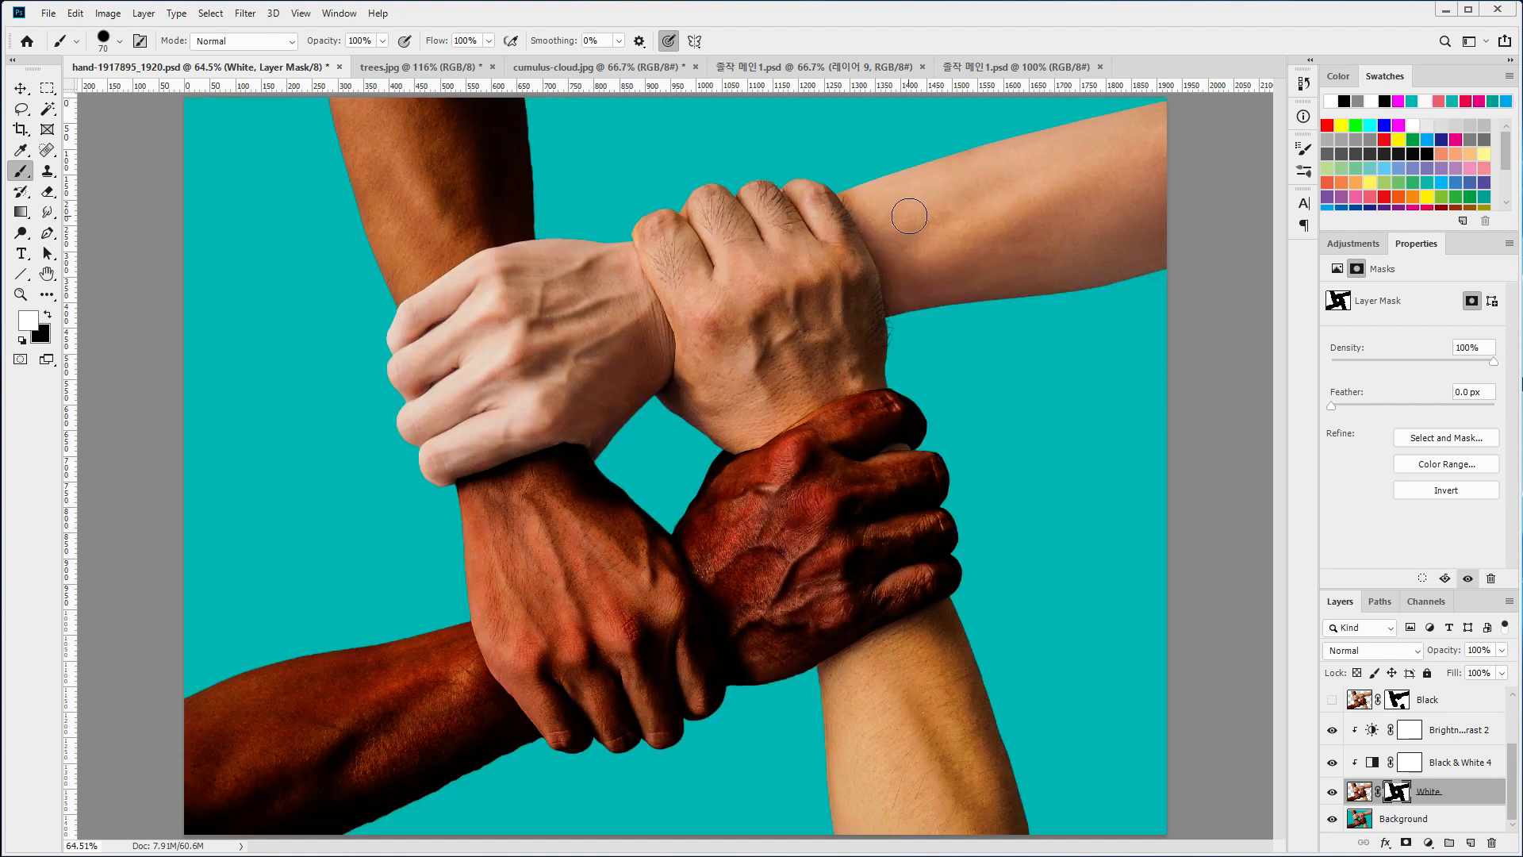
# - Paint white on the White layer's mask over the whole upper-right forearm, up to the edge of the neighbouring hand
pyautogui.keyDown('ctrl'); pyautogui.click(1361, 797); pyautogui.keyUp('ctrl')
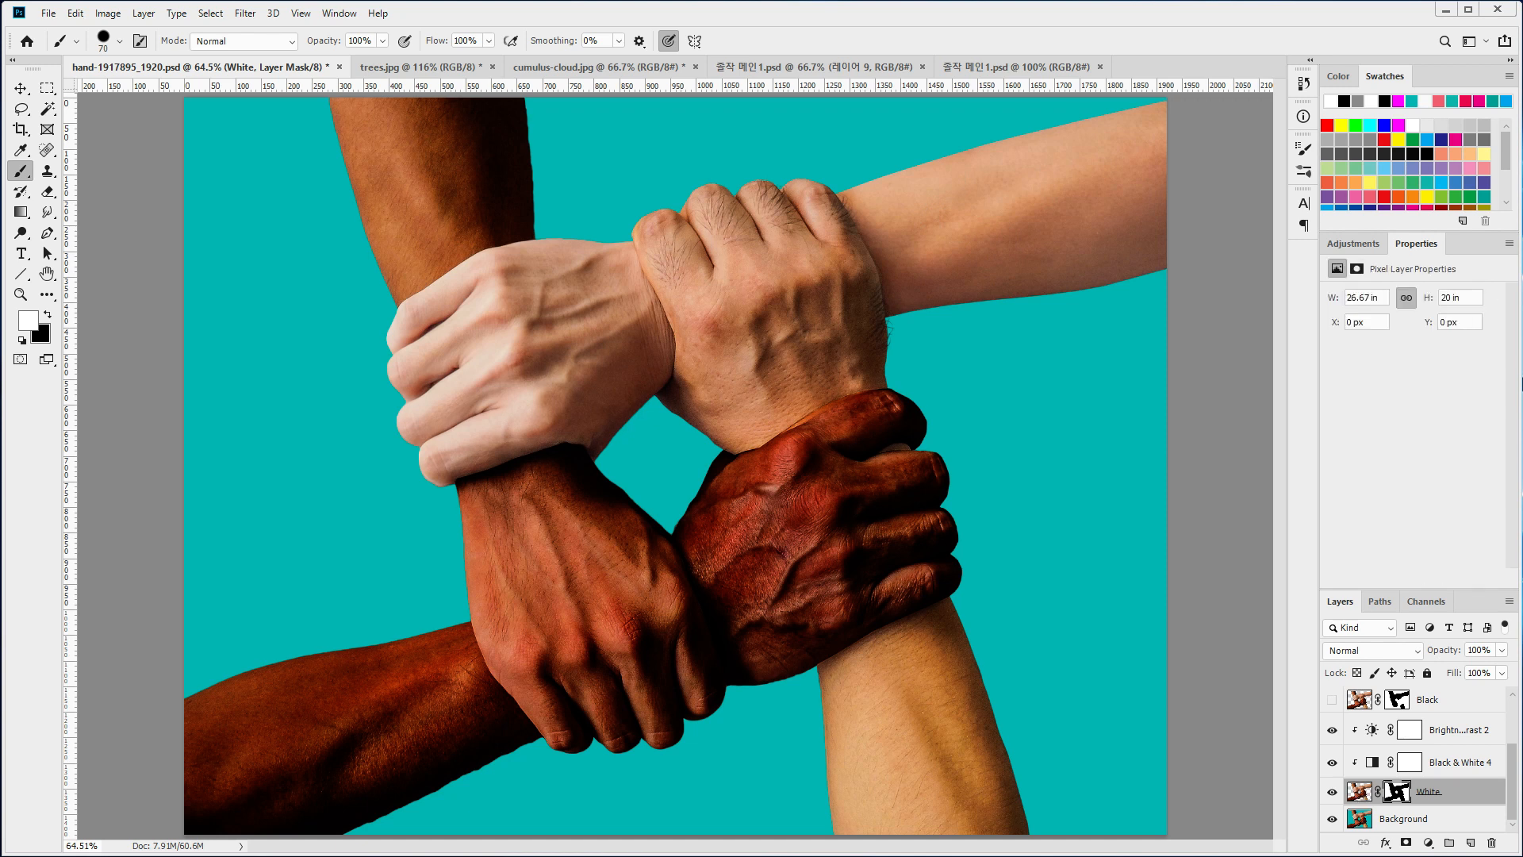
pyautogui.hotkey('ctrl', 'd')
pyautogui.click(1397, 791)
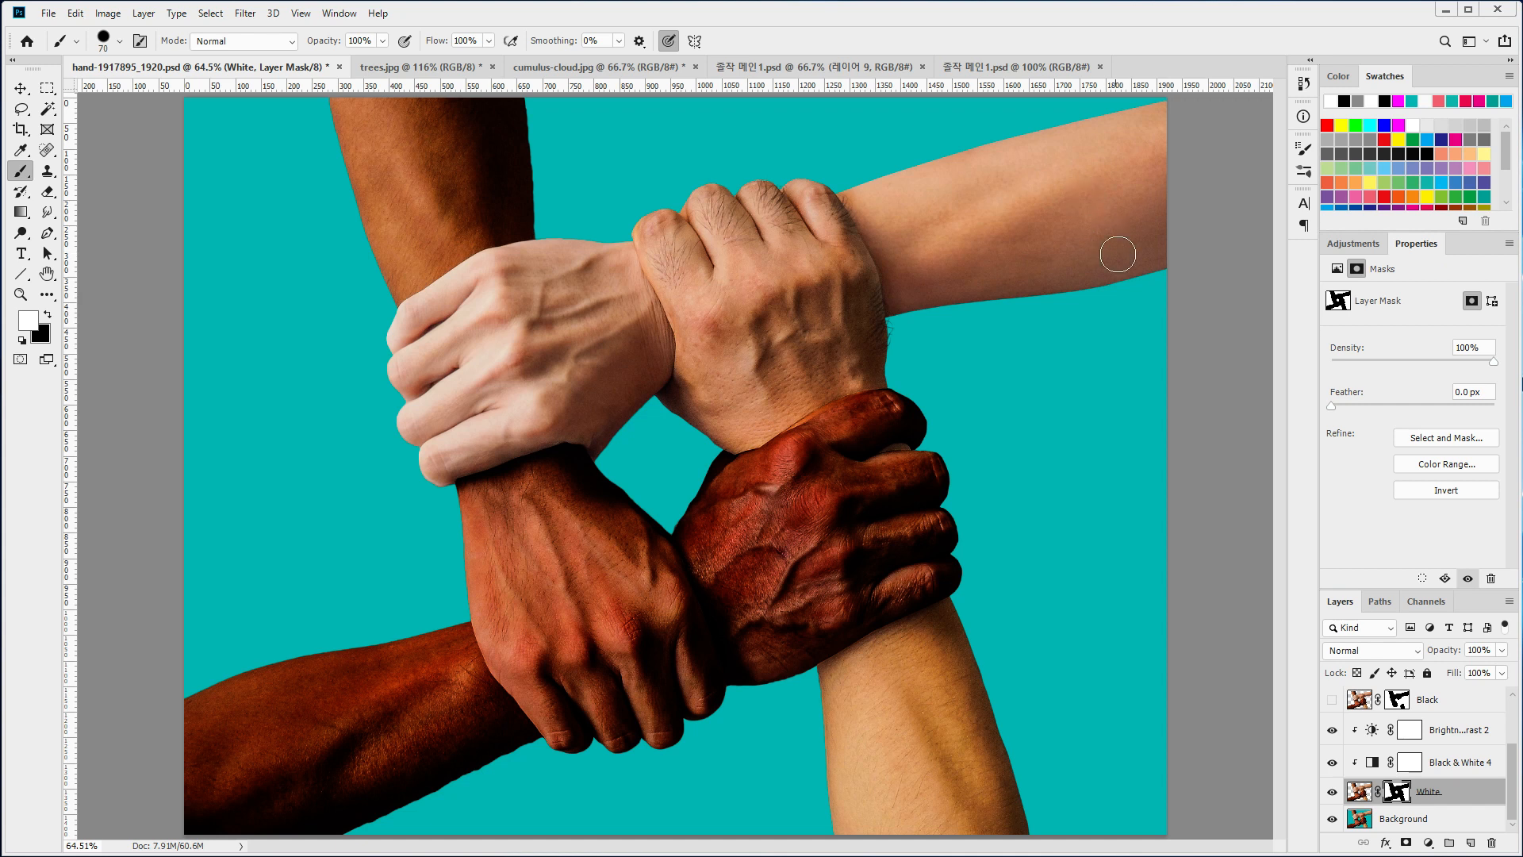
pyautogui.moveTo(1151, 282)
pyautogui.mouseDown()
pyautogui.moveTo(1143, 135)
pyautogui.moveTo(1171, 154)
pyautogui.moveTo(1160, 124)
pyautogui.moveTo(1150, 265)
pyautogui.moveTo(1107, 88)
pyautogui.moveTo(1131, 331)
pyautogui.moveTo(1070, 88)
pyautogui.moveTo(1039, 102)
pyautogui.moveTo(1083, 329)
pyautogui.moveTo(1000, 108)
pyautogui.moveTo(1019, 301)
pyautogui.moveTo(968, 198)
pyautogui.moveTo(988, 309)
pyautogui.moveTo(989, 273)
pyautogui.mouseUp()
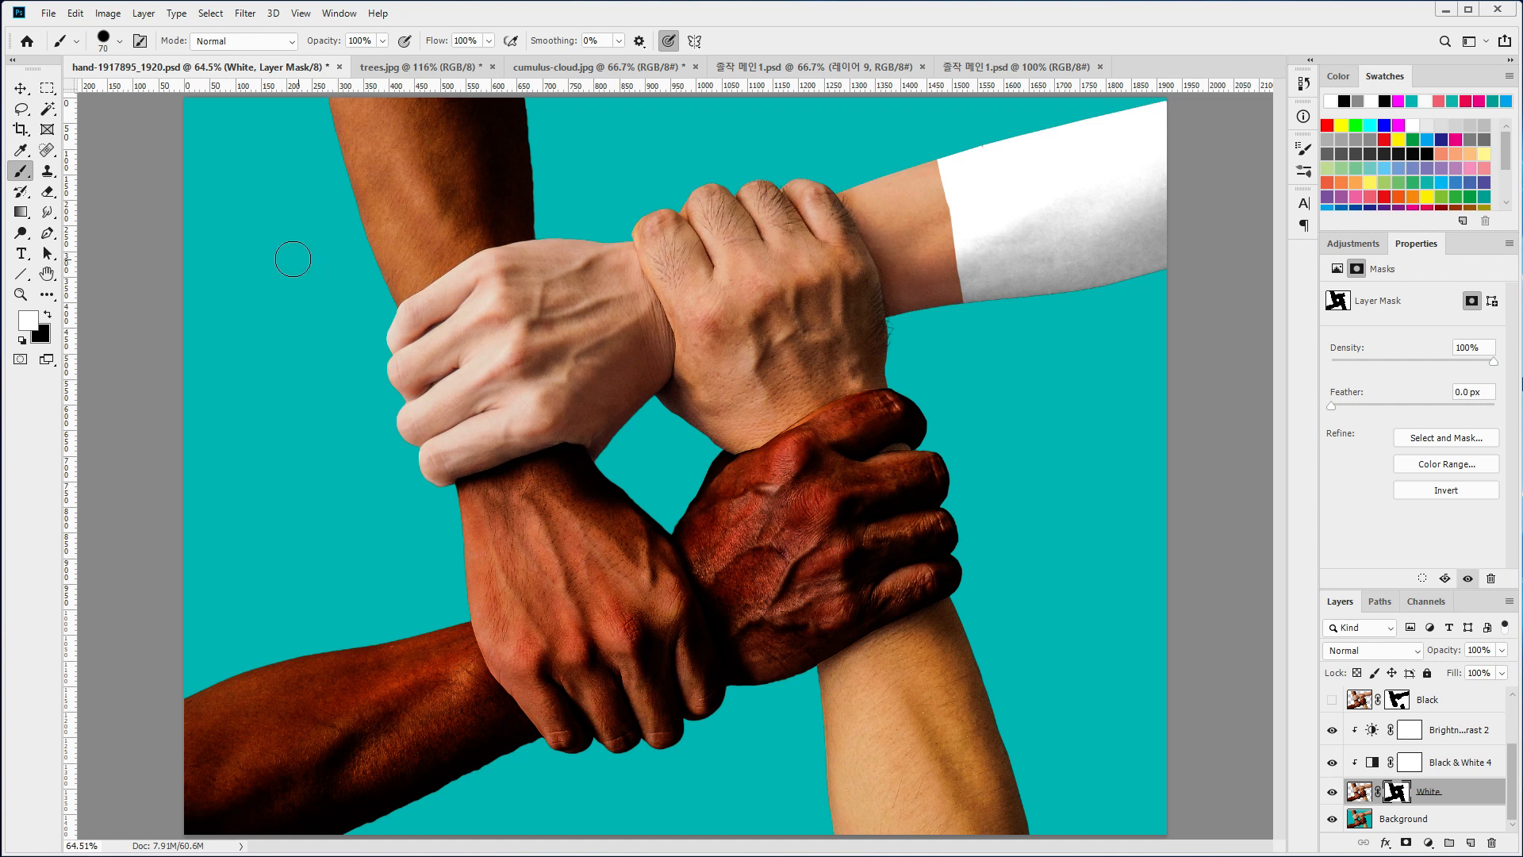
pyautogui.press('z')
pyautogui.moveTo(779, 141); pyautogui.dragTo(1029, 371)
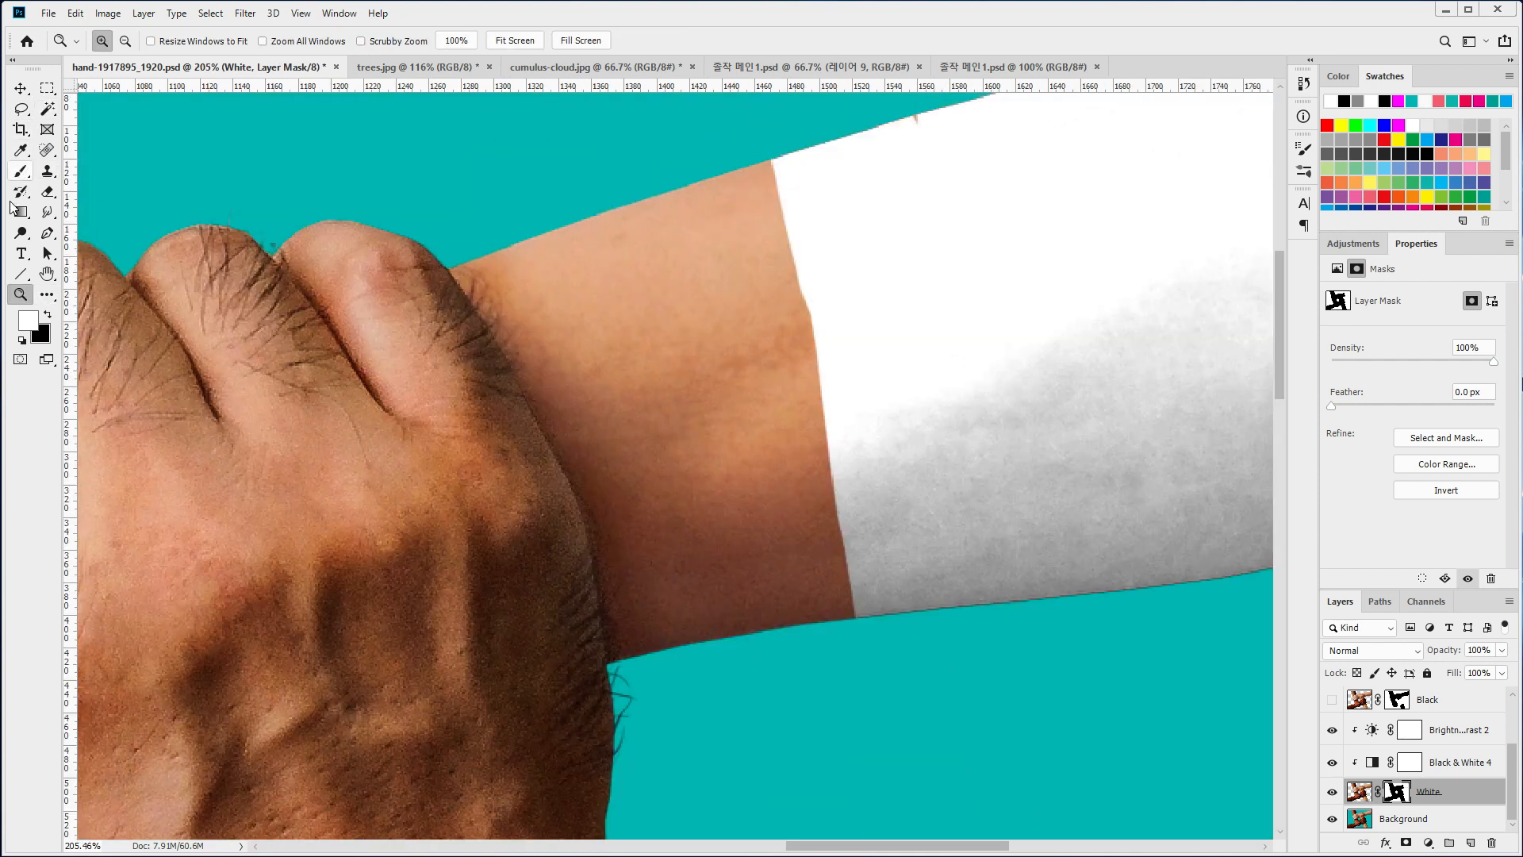
pyautogui.press('b')
pyautogui.click(493, 235)
pyautogui.moveTo(493, 235)
pyautogui.mouseDown()
pyautogui.moveTo(594, 405)
pyautogui.moveTo(648, 449)
pyautogui.moveTo(677, 382)
pyautogui.moveTo(610, 201)
pyautogui.moveTo(764, 183)
pyautogui.moveTo(738, 315)
pyautogui.moveTo(714, 219)
pyautogui.moveTo(842, 157)
pyautogui.moveTo(939, 138)
pyautogui.moveTo(866, 256)
pyautogui.moveTo(811, 435)
pyautogui.moveTo(856, 672)
pyautogui.moveTo(767, 453)
pyautogui.moveTo(753, 355)
pyautogui.moveTo(750, 680)
pyautogui.moveTo(675, 481)
pyautogui.moveTo(742, 526)
pyautogui.moveTo(602, 318)
pyautogui.moveTo(596, 405)
pyautogui.moveTo(648, 511)
pyautogui.moveTo(678, 645)
pyautogui.moveTo(662, 611)
pyautogui.mouseUp()
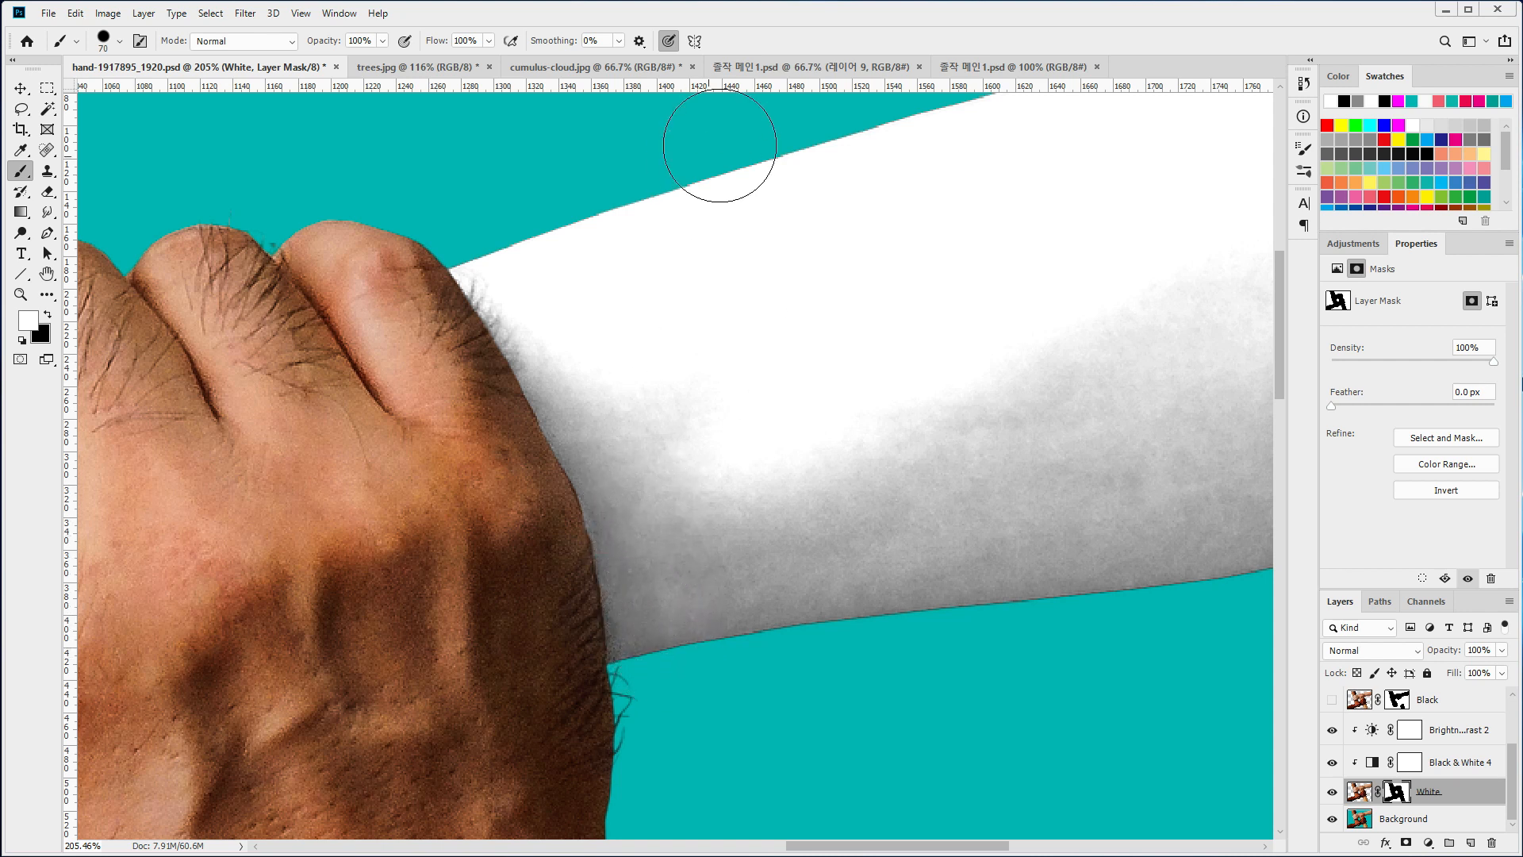
# - Paint white on the White layer's mask over the upper-left hand's fingers and lower edge, finishing with a 50 px brush
pyautogui.moveTo(357, 639); pyautogui.dragTo(1202, 273)
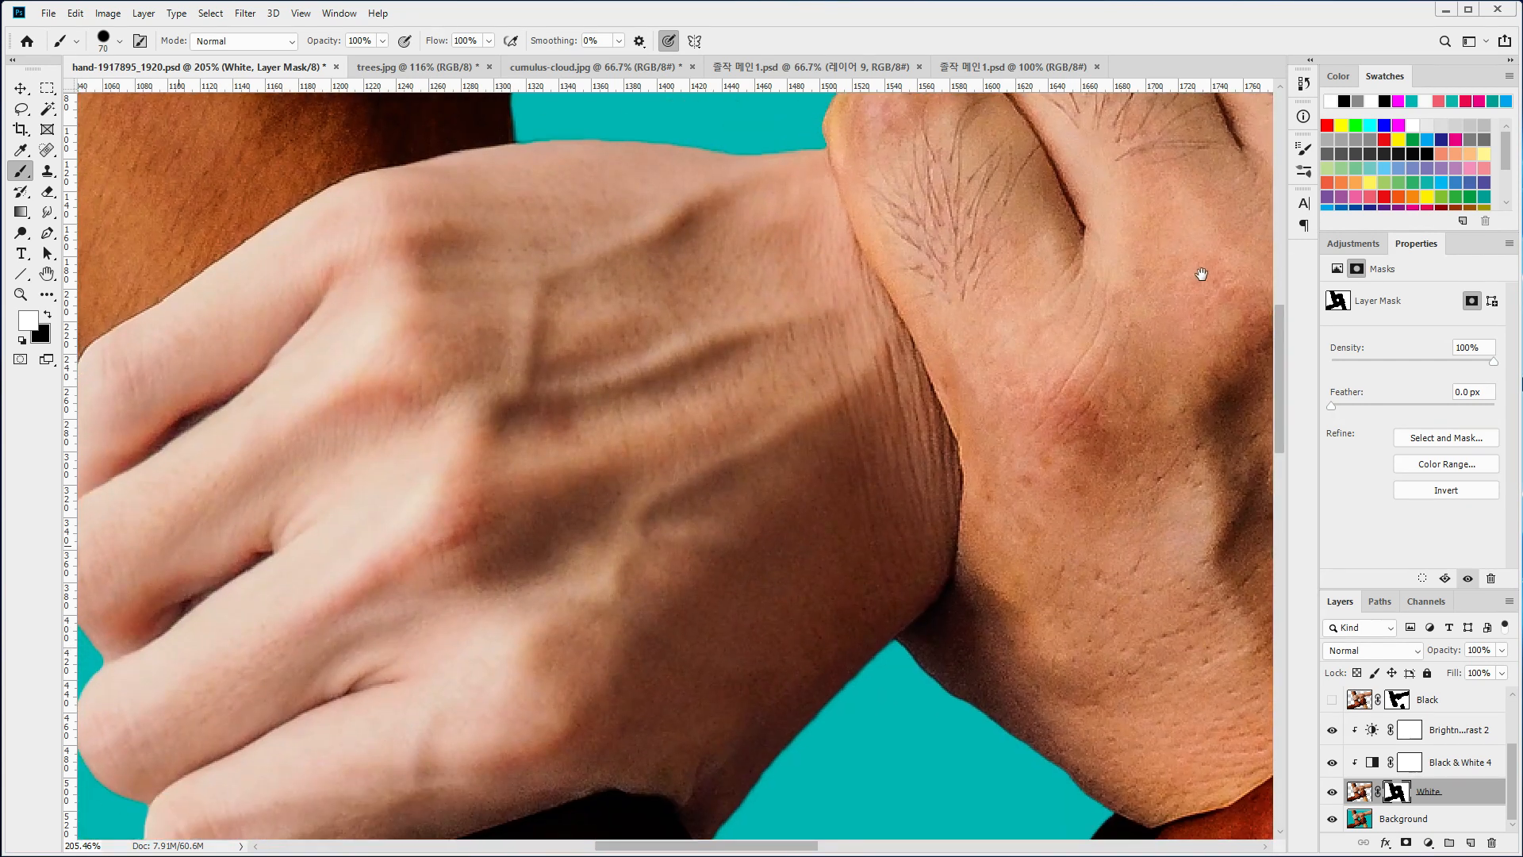
pyautogui.moveTo(631, 428)
pyautogui.mouseDown()
pyautogui.moveTo(630, 476)
pyautogui.moveTo(621, 428)
pyautogui.moveTo(724, 330)
pyautogui.moveTo(745, 285)
pyautogui.moveTo(598, 239)
pyautogui.moveTo(318, 428)
pyautogui.moveTo(315, 524)
pyautogui.mouseUp()
pyautogui.moveTo(354, 668); pyautogui.dragTo(681, 468)
pyautogui.moveTo(561, 223)
pyautogui.mouseDown()
pyautogui.moveTo(442, 245)
pyautogui.moveTo(548, 204)
pyautogui.moveTo(408, 225)
pyautogui.moveTo(588, 313)
pyautogui.moveTo(296, 449)
pyautogui.moveTo(669, 194)
pyautogui.moveTo(615, 339)
pyautogui.moveTo(273, 579)
pyautogui.moveTo(830, 384)
pyautogui.moveTo(397, 694)
pyautogui.moveTo(595, 680)
pyautogui.moveTo(531, 697)
pyautogui.moveTo(630, 585)
pyautogui.mouseUp()
pyautogui.press('[')
pyautogui.press('[')
pyautogui.moveTo(580, 663)
pyautogui.mouseDown()
pyautogui.moveTo(697, 628)
pyautogui.moveTo(686, 621)
pyautogui.moveTo(709, 642)
pyautogui.moveTo(679, 635)
pyautogui.moveTo(918, 556)
pyautogui.moveTo(934, 541)
pyautogui.moveTo(810, 551)
pyautogui.moveTo(666, 591)
pyautogui.moveTo(888, 465)
pyautogui.moveTo(940, 459)
pyautogui.moveTo(981, 519)
pyautogui.moveTo(959, 546)
pyautogui.moveTo(1052, 561)
pyautogui.moveTo(1053, 605)
pyautogui.mouseUp()
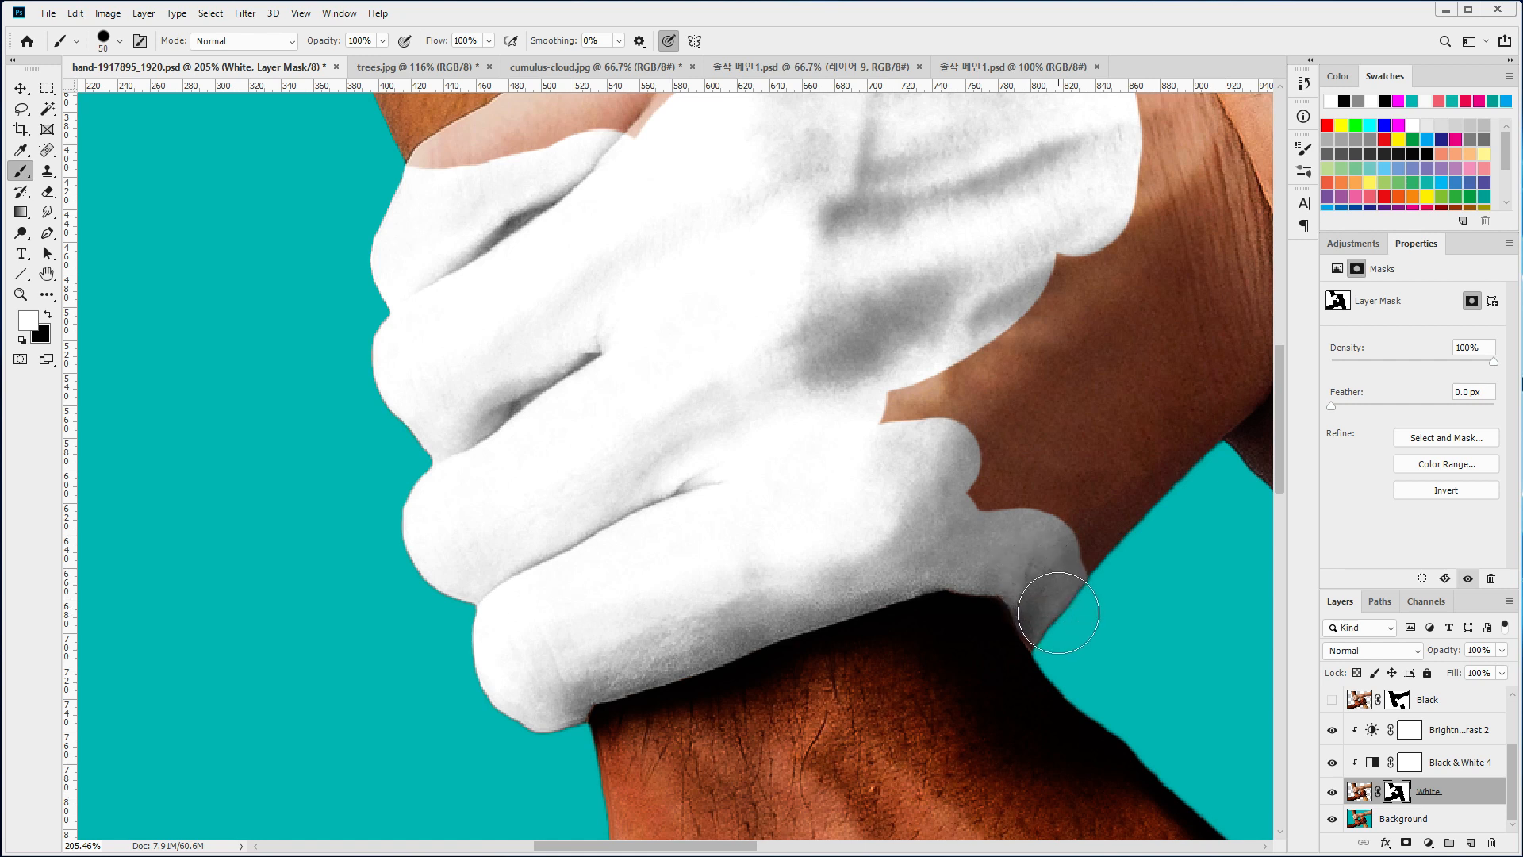
# - Paint white on the White layer's mask over the upper-left hand's remaining wrist area and upper edge
pyautogui.moveTo(1092, 422); pyautogui.dragTo(874, 483)
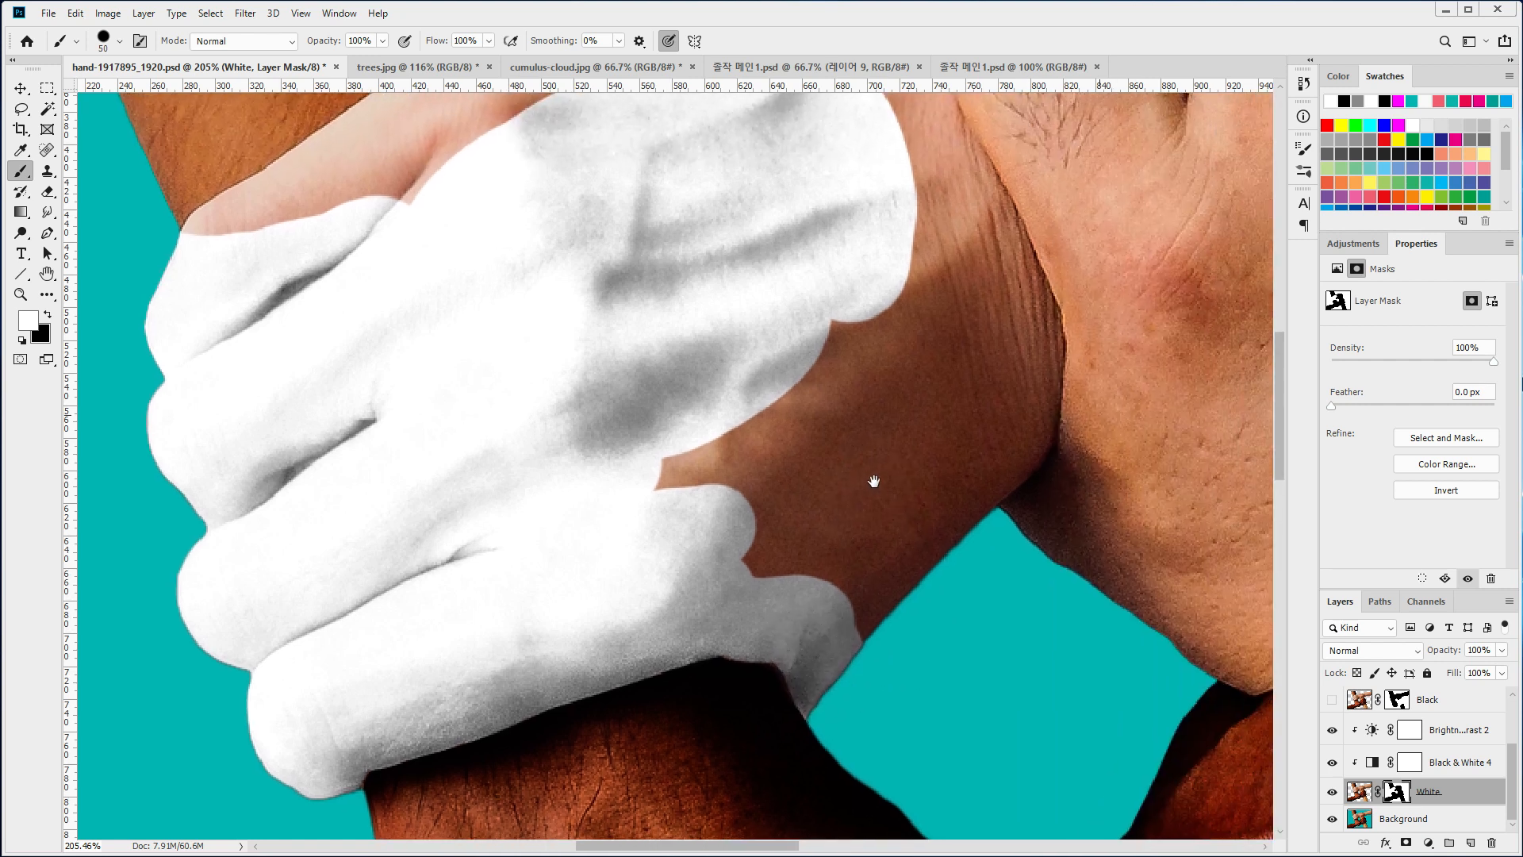
pyautogui.moveTo(1009, 311)
pyautogui.mouseDown()
pyautogui.moveTo(1010, 437)
pyautogui.moveTo(842, 629)
pyautogui.moveTo(856, 594)
pyautogui.moveTo(832, 549)
pyautogui.moveTo(779, 587)
pyautogui.moveTo(747, 435)
pyautogui.moveTo(729, 497)
pyautogui.moveTo(780, 437)
pyautogui.moveTo(798, 488)
pyautogui.moveTo(796, 378)
pyautogui.moveTo(842, 395)
pyautogui.moveTo(861, 488)
pyautogui.moveTo(910, 301)
pyautogui.moveTo(937, 412)
pyautogui.moveTo(898, 460)
pyautogui.moveTo(936, 251)
pyautogui.moveTo(907, 207)
pyautogui.mouseUp()
pyautogui.moveTo(788, 360); pyautogui.dragTo(829, 635)
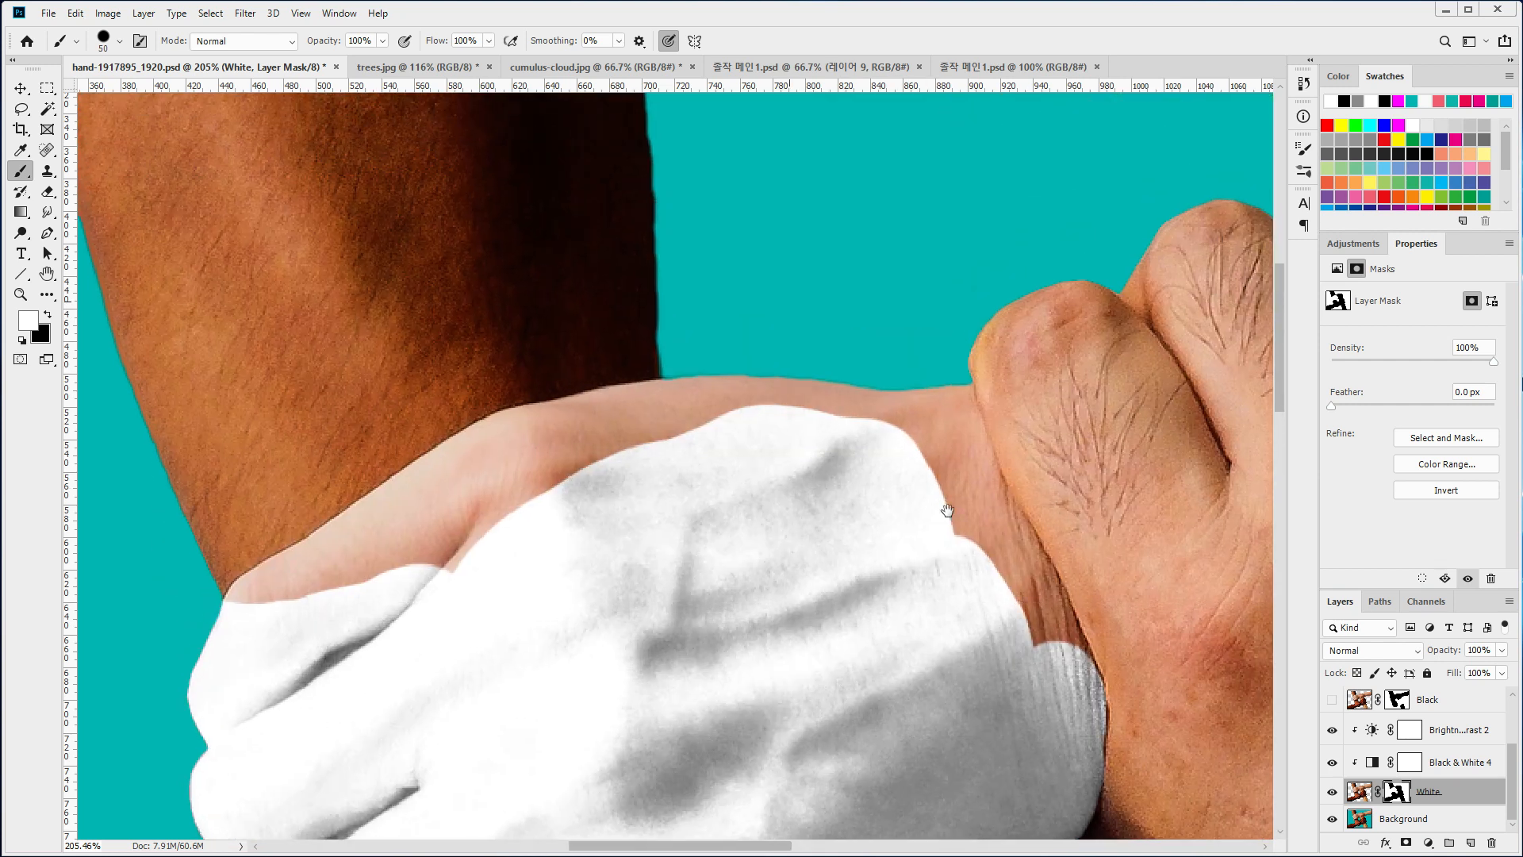
pyautogui.moveTo(934, 405)
pyautogui.mouseDown()
pyautogui.moveTo(968, 516)
pyautogui.moveTo(1064, 704)
pyautogui.mouseUp()
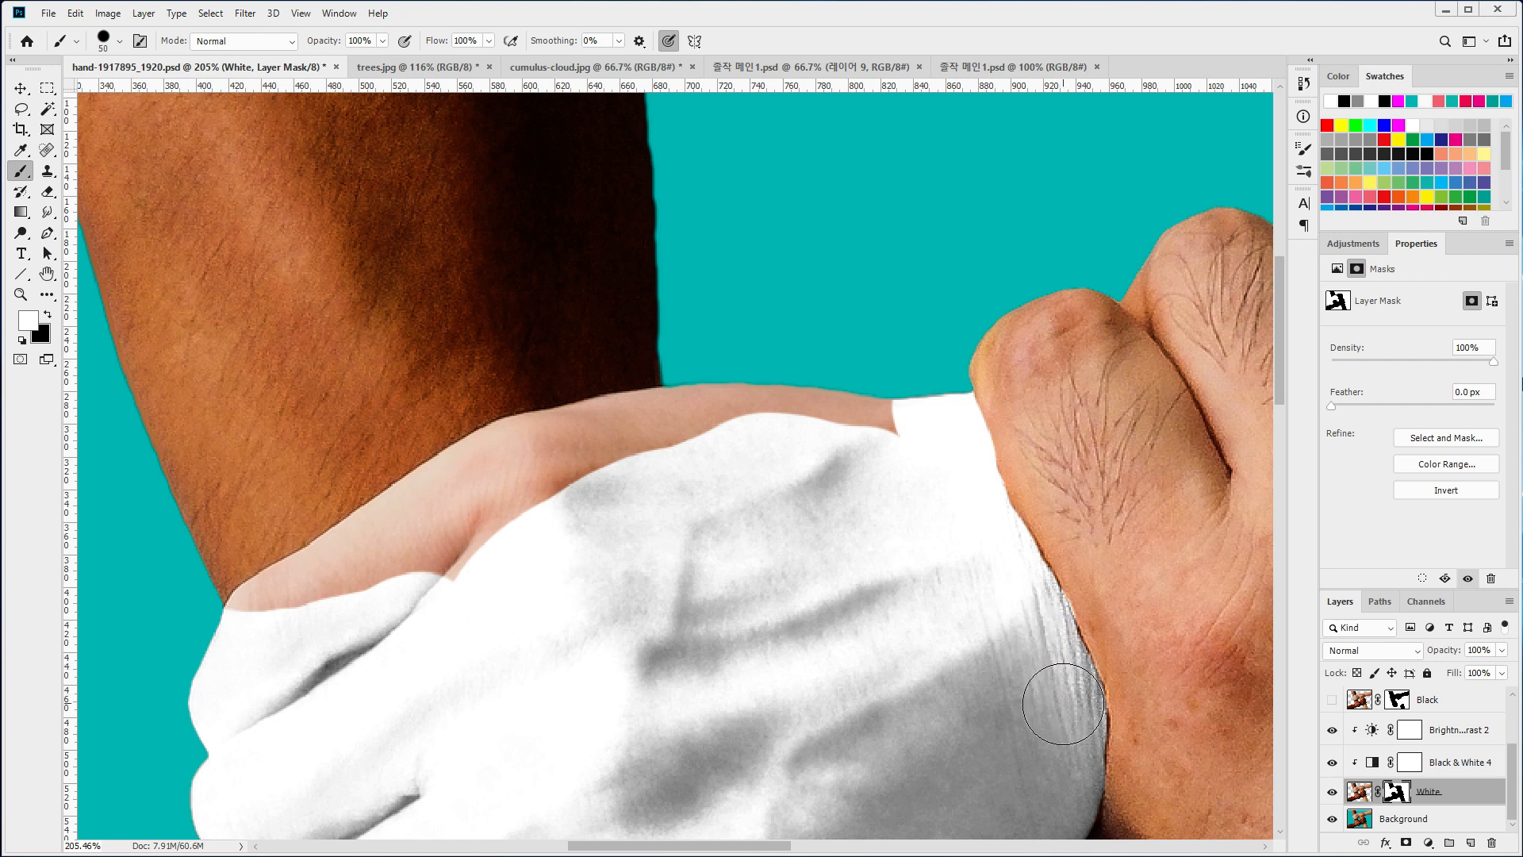
pyautogui.moveTo(911, 469)
pyautogui.mouseDown()
pyautogui.moveTo(873, 432)
pyautogui.moveTo(741, 412)
pyautogui.moveTo(654, 420)
pyautogui.mouseUp()
pyautogui.moveTo(263, 621)
pyautogui.mouseDown()
pyautogui.moveTo(506, 461)
pyautogui.moveTo(635, 431)
pyautogui.moveTo(703, 434)
pyautogui.moveTo(513, 519)
pyautogui.moveTo(425, 579)
pyautogui.mouseUp()
# - Fit the whole image in view and show the Black, Black & White 3 and Curves 2 layers again
pyautogui.doubleClick(20, 295)
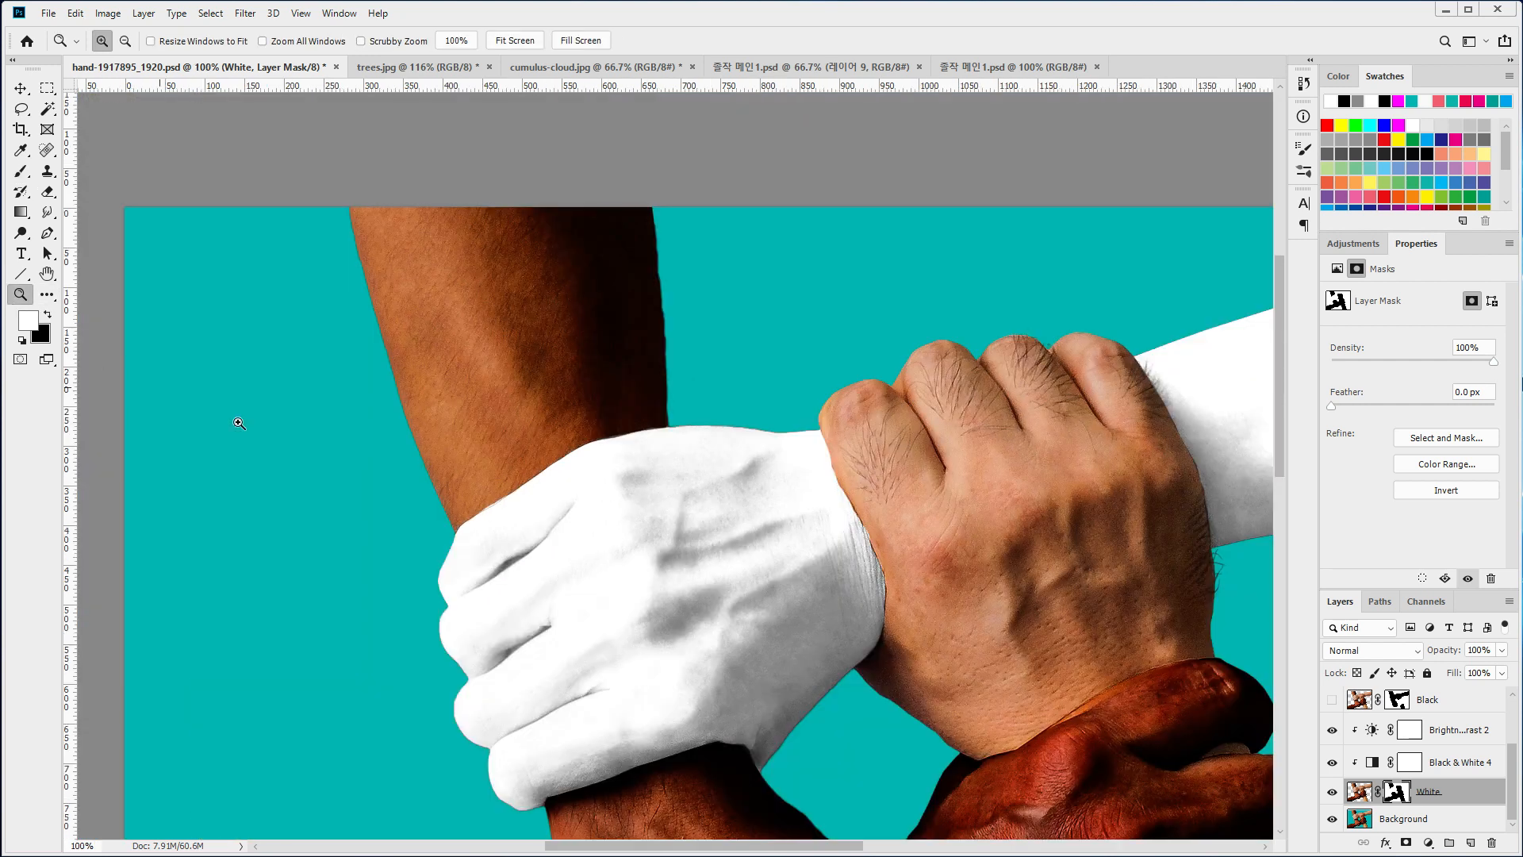
pyautogui.hotkey('ctrl', '0')
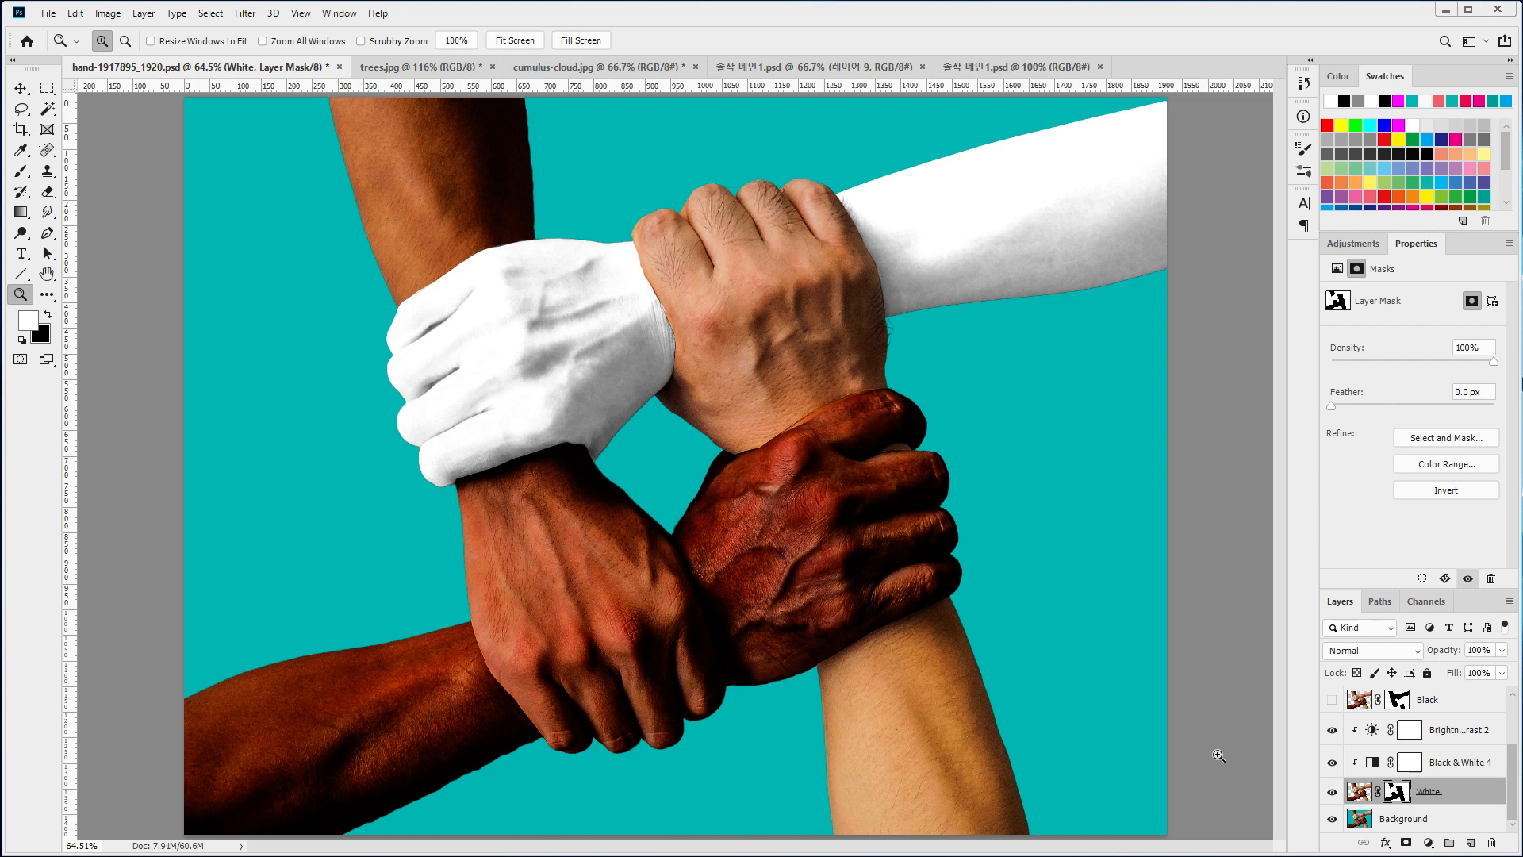
pyautogui.scroll(2, 1378, 767)
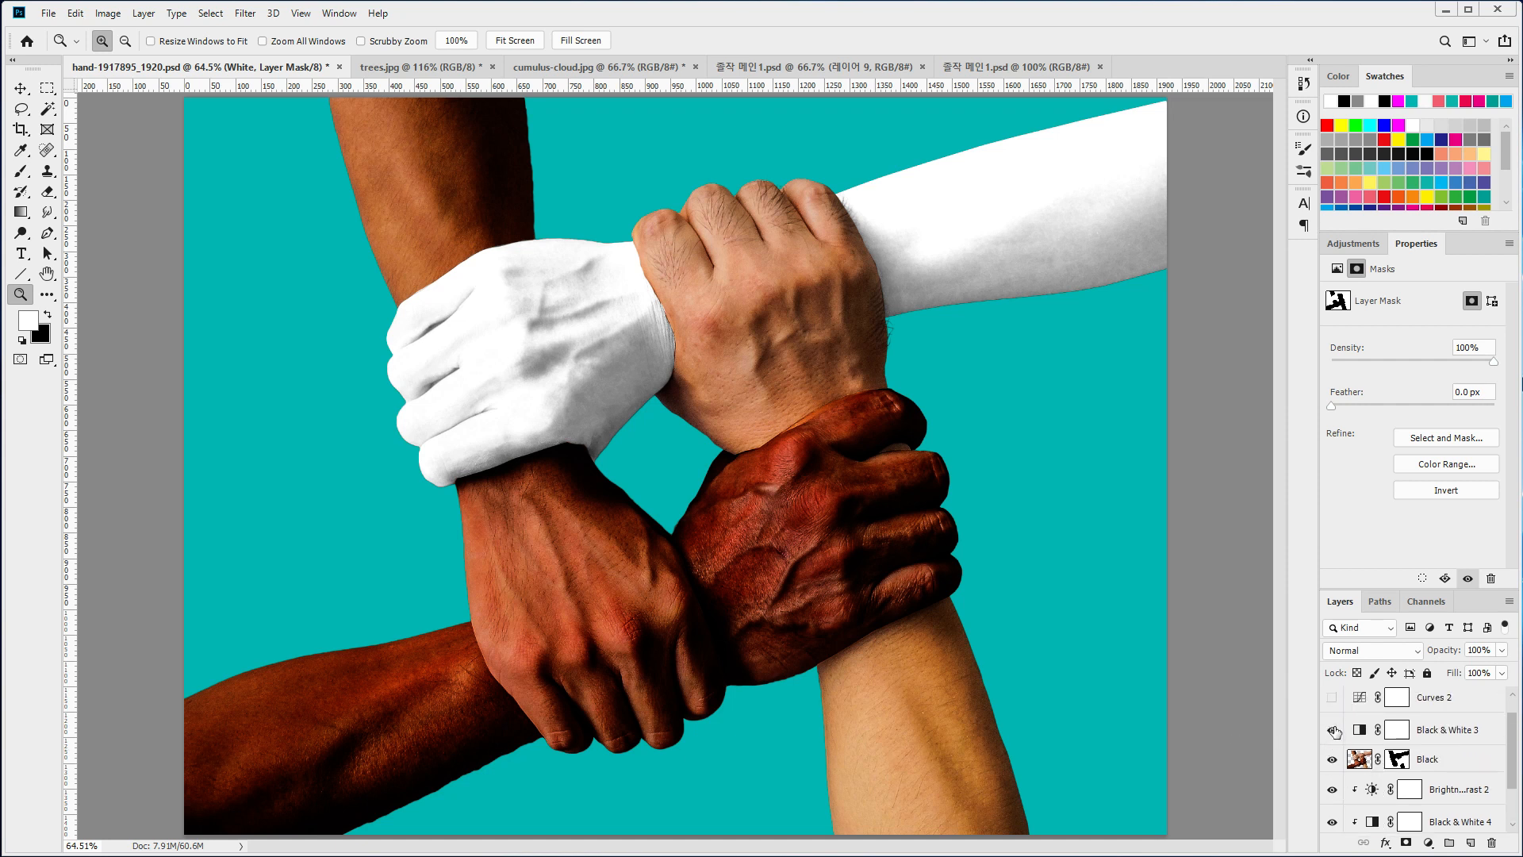
pyautogui.click(1333, 730)
pyautogui.click(1331, 697)
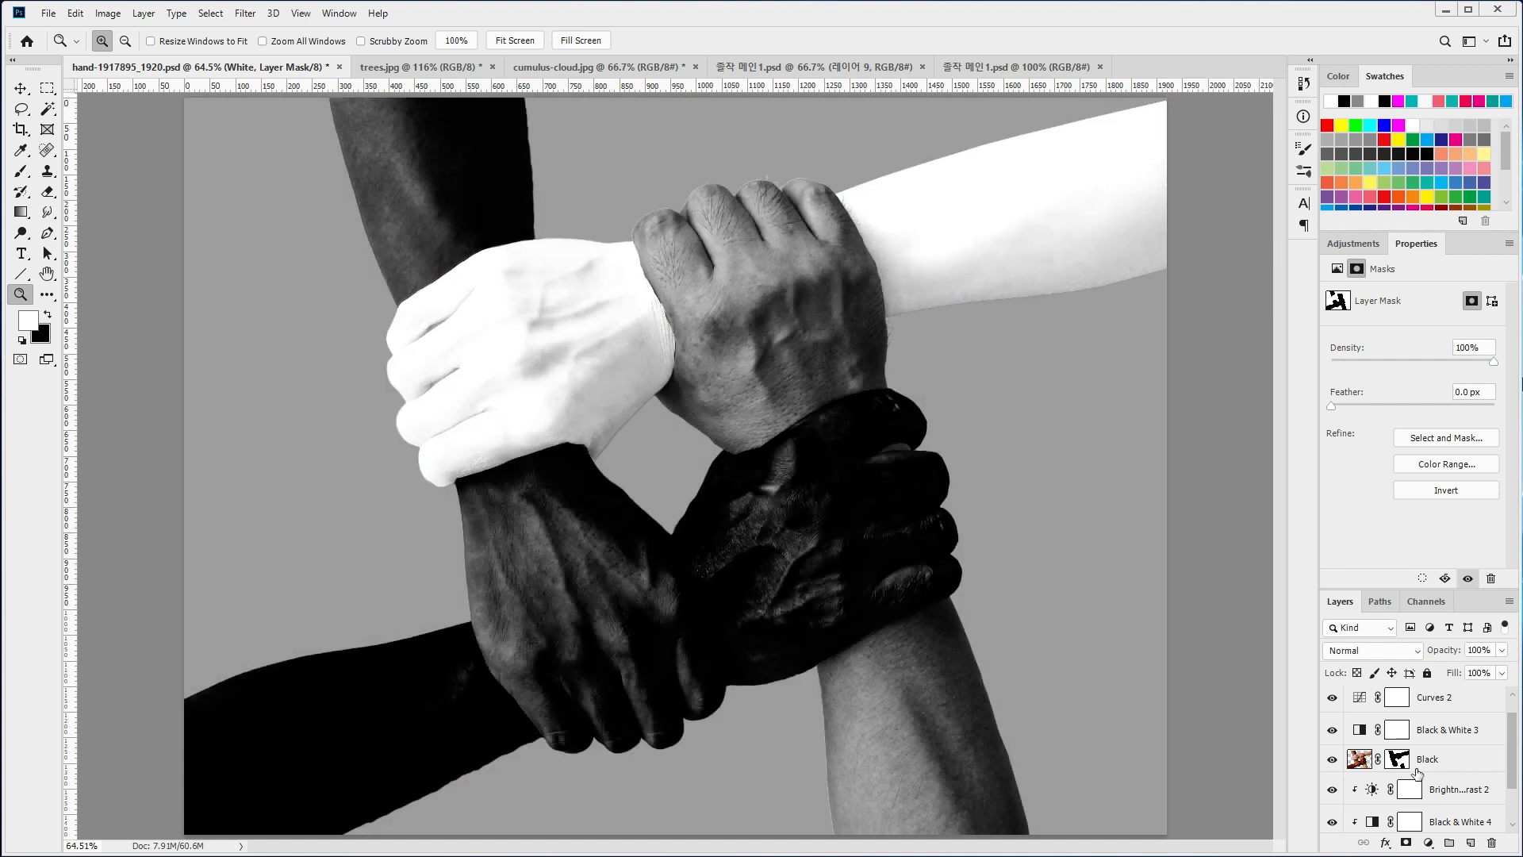
pyautogui.scroll(1, 1448, 759)
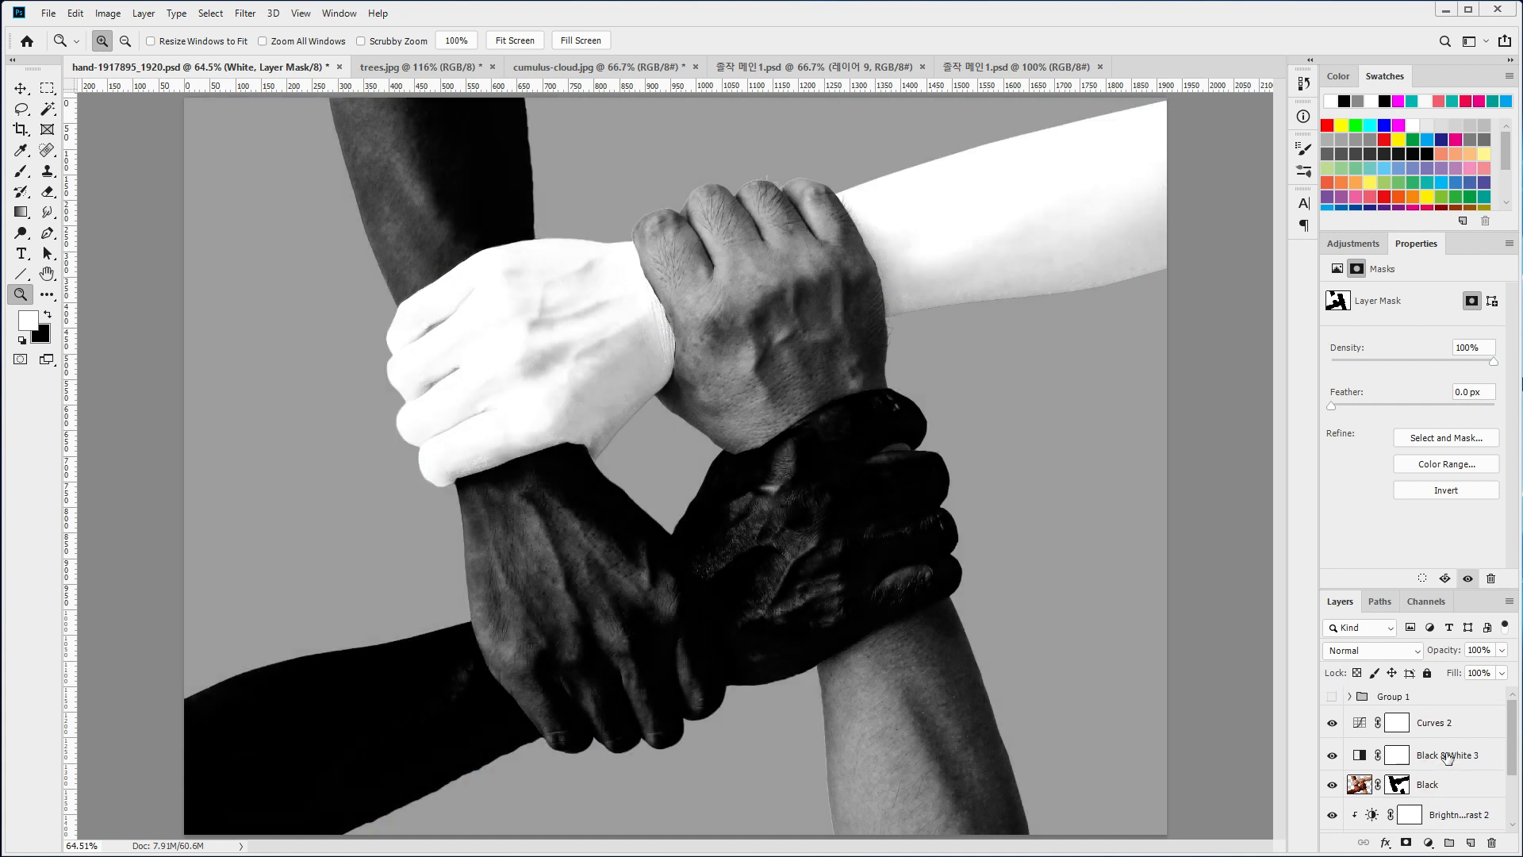
# - Clip the Black & White 3 and Curves 2 adjustments to the Black layer
pyautogui.scroll(-3, 1432, 766)
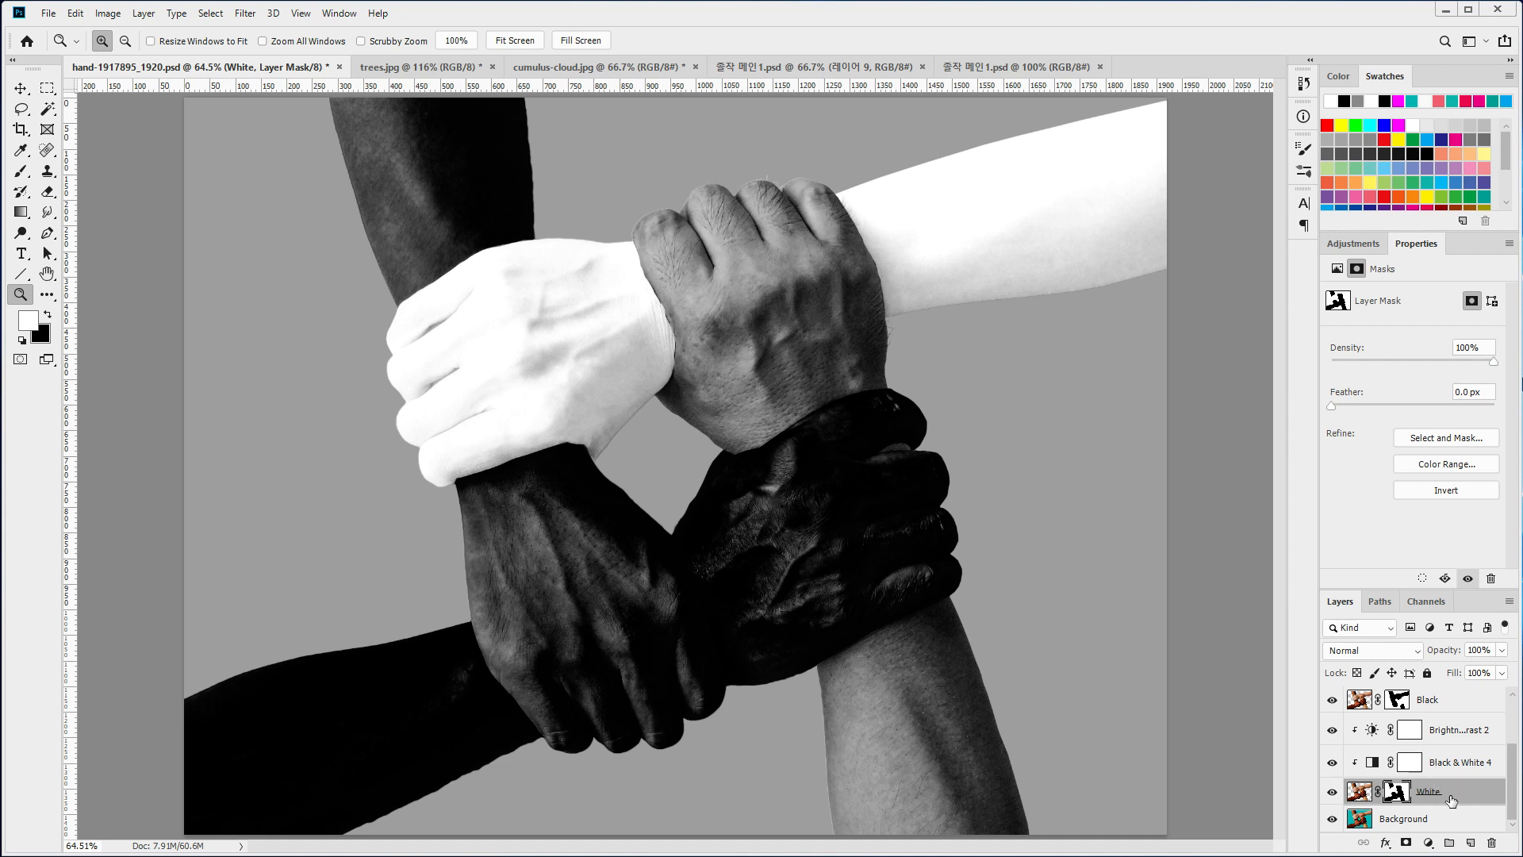
pyautogui.click(1405, 820)
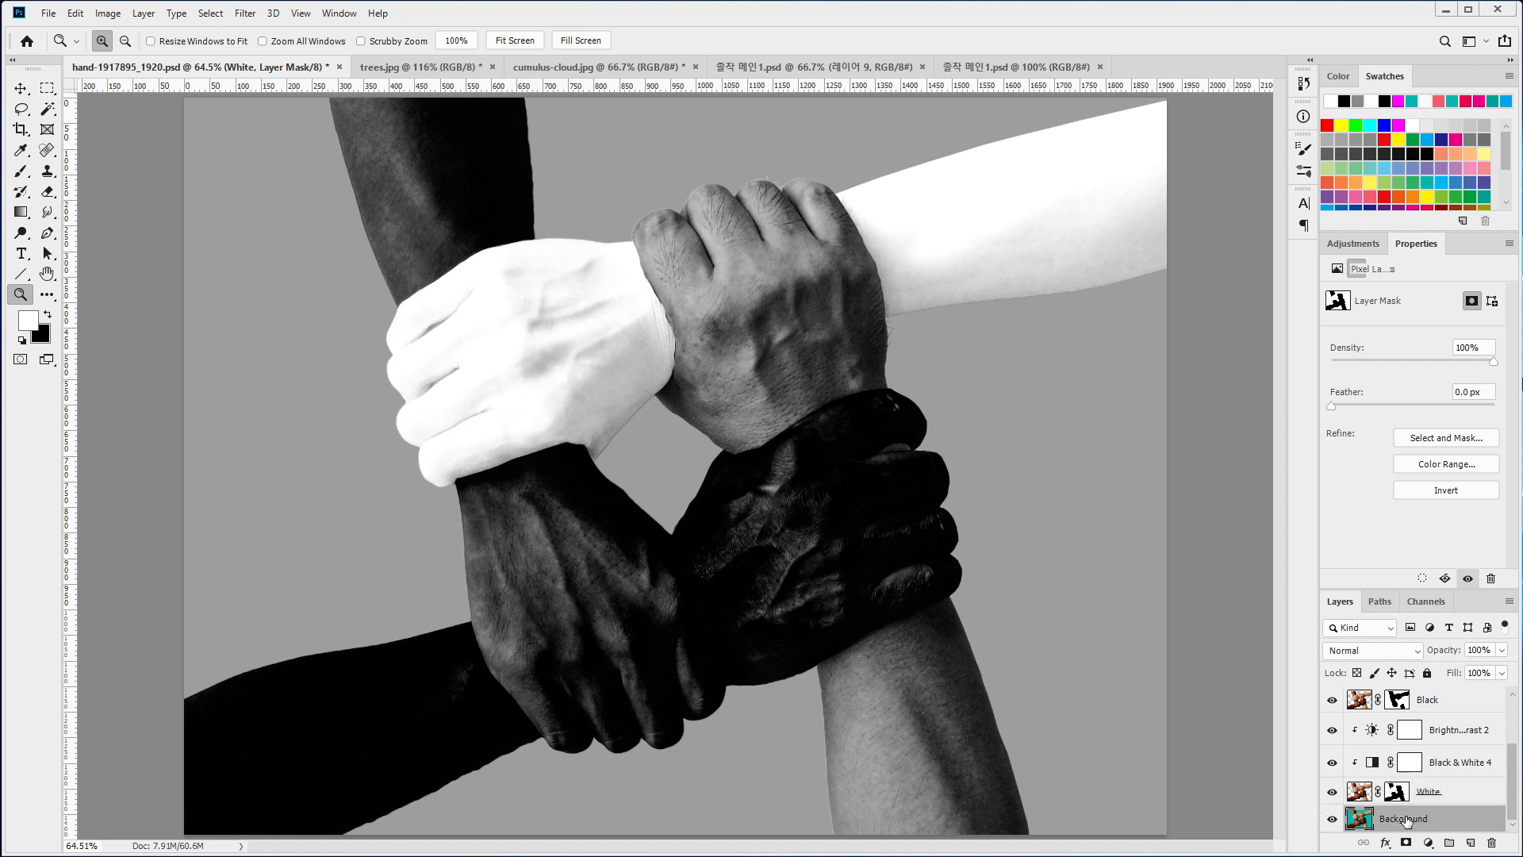
pyautogui.scroll(3, 1409, 810)
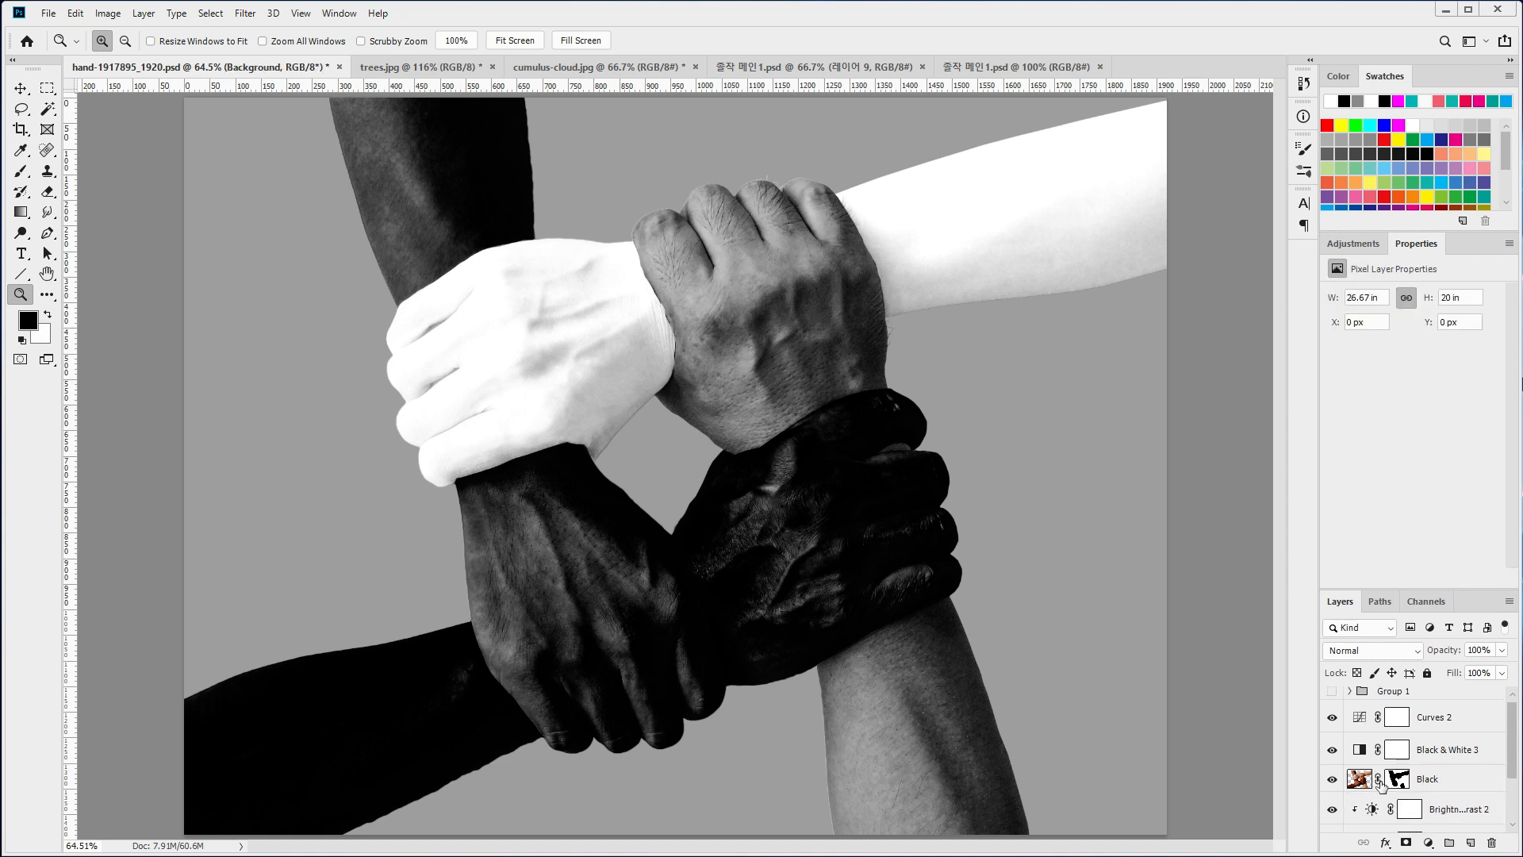
pyautogui.click(1353, 746)
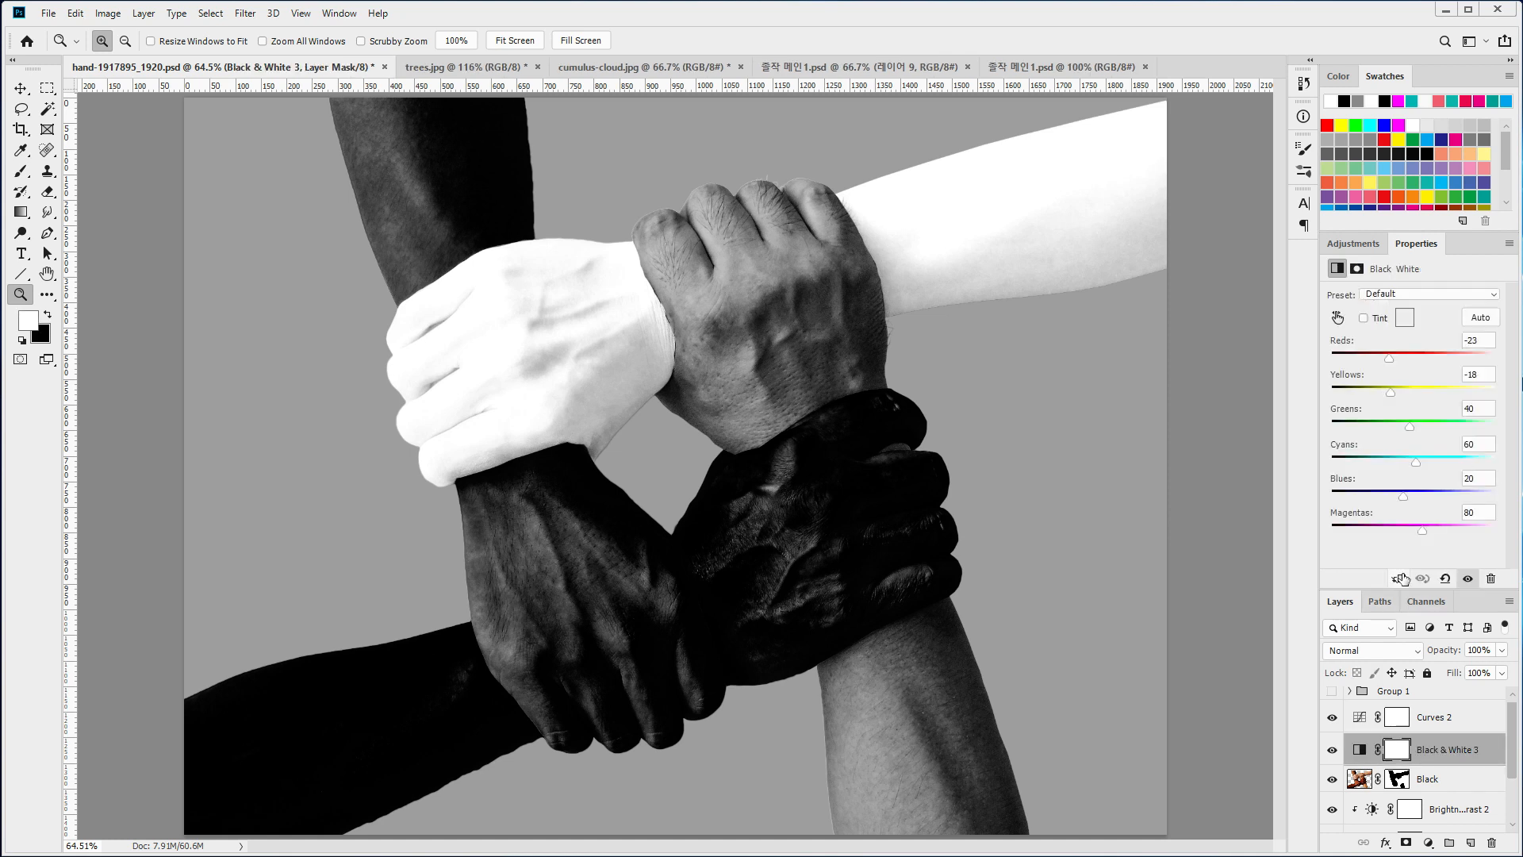
pyautogui.keyDown('alt'); pyautogui.click(1349, 765); pyautogui.keyUp('alt')
pyautogui.click(1370, 717)
pyautogui.click(1398, 579)
# - Hide the Background layer to check the masked hands on transparency, and show it again
pyautogui.scroll(-3, 1480, 815)
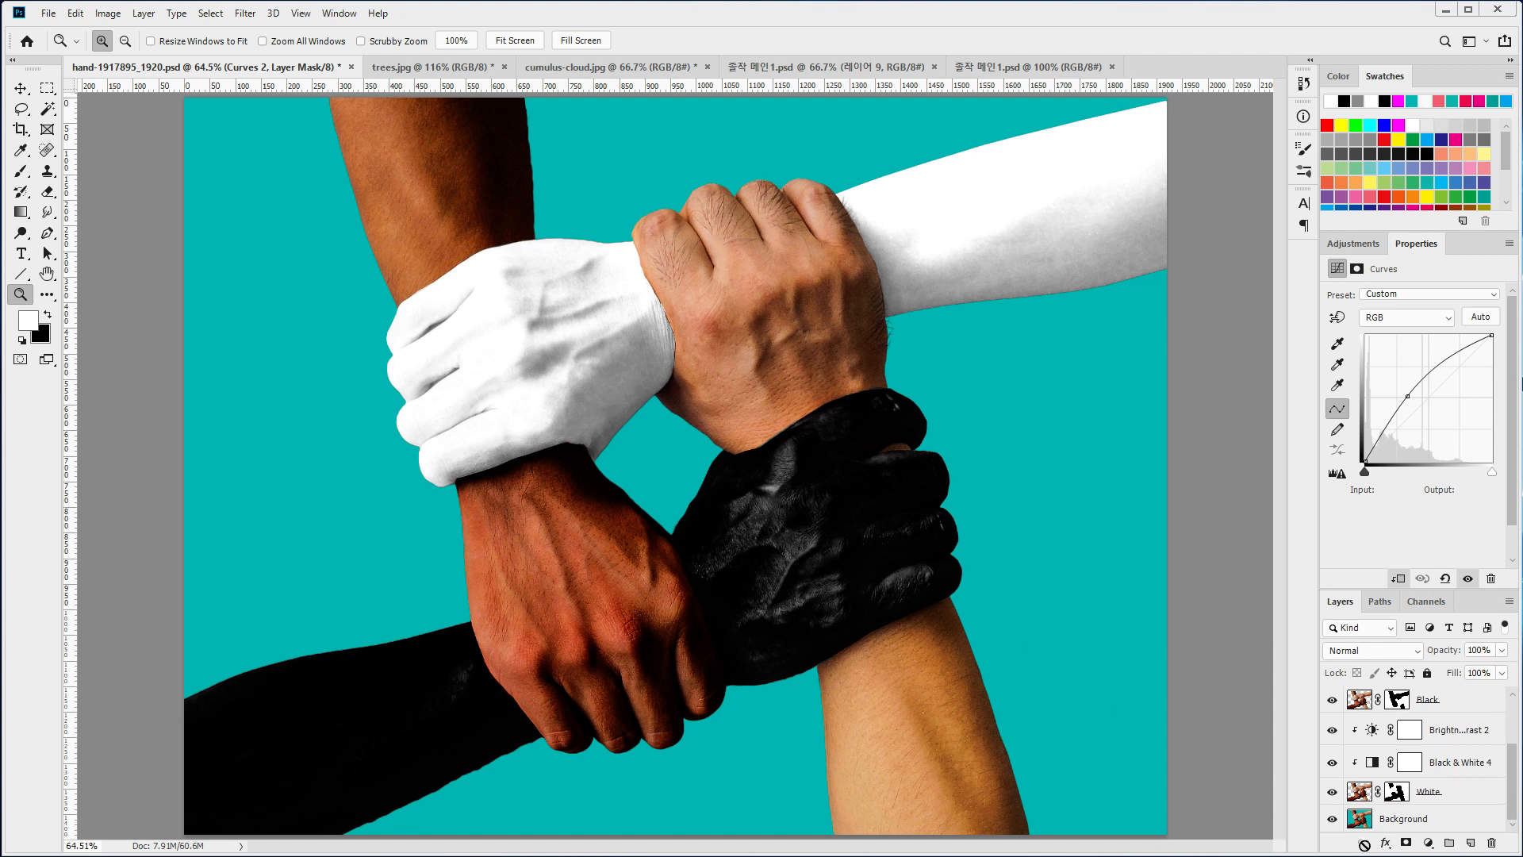
pyautogui.click(1330, 818)
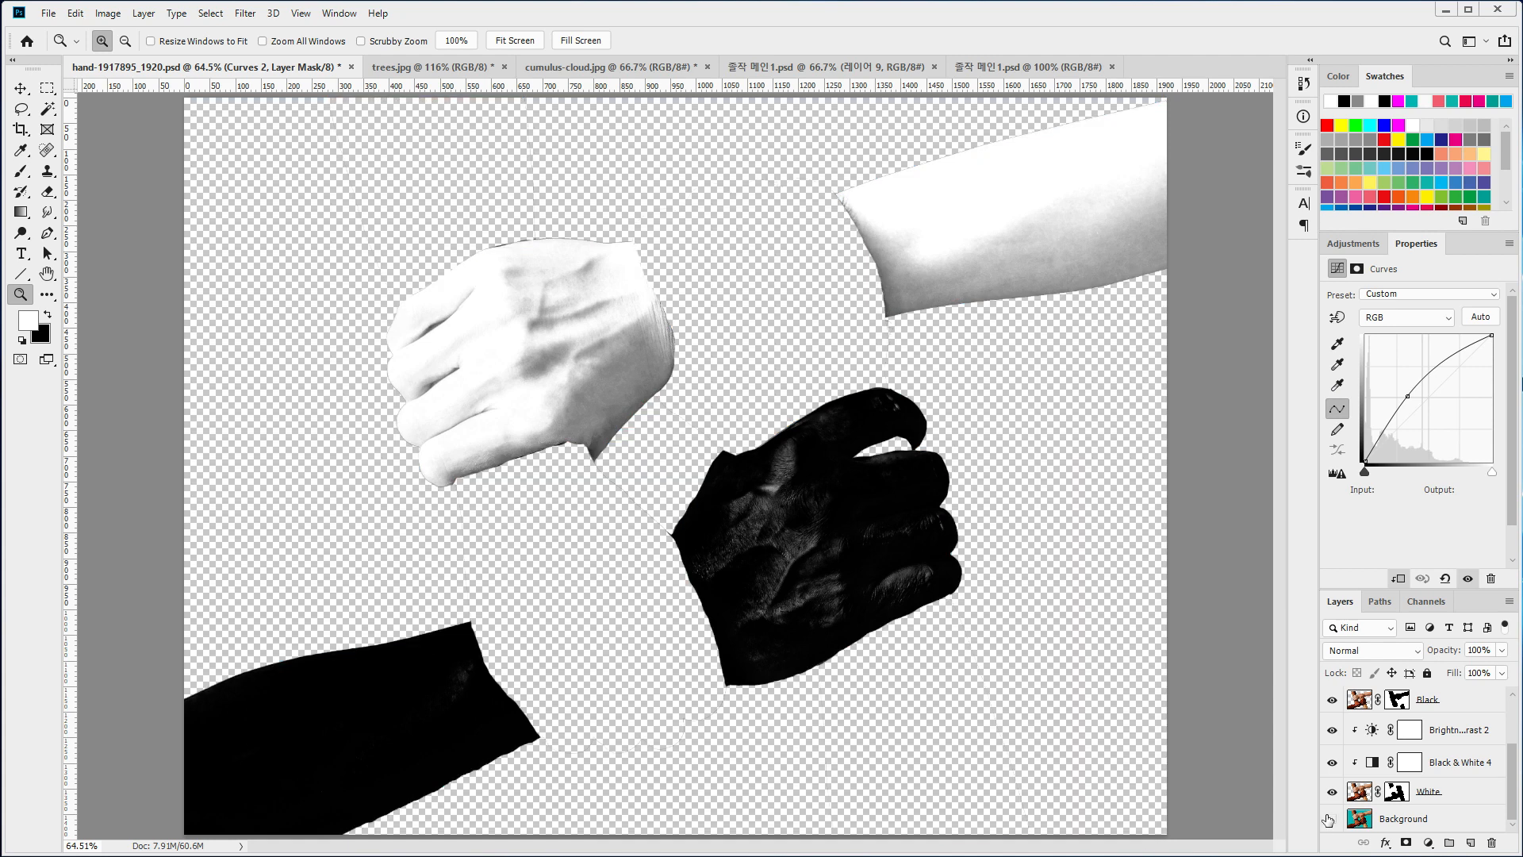
pyautogui.click(1330, 819)
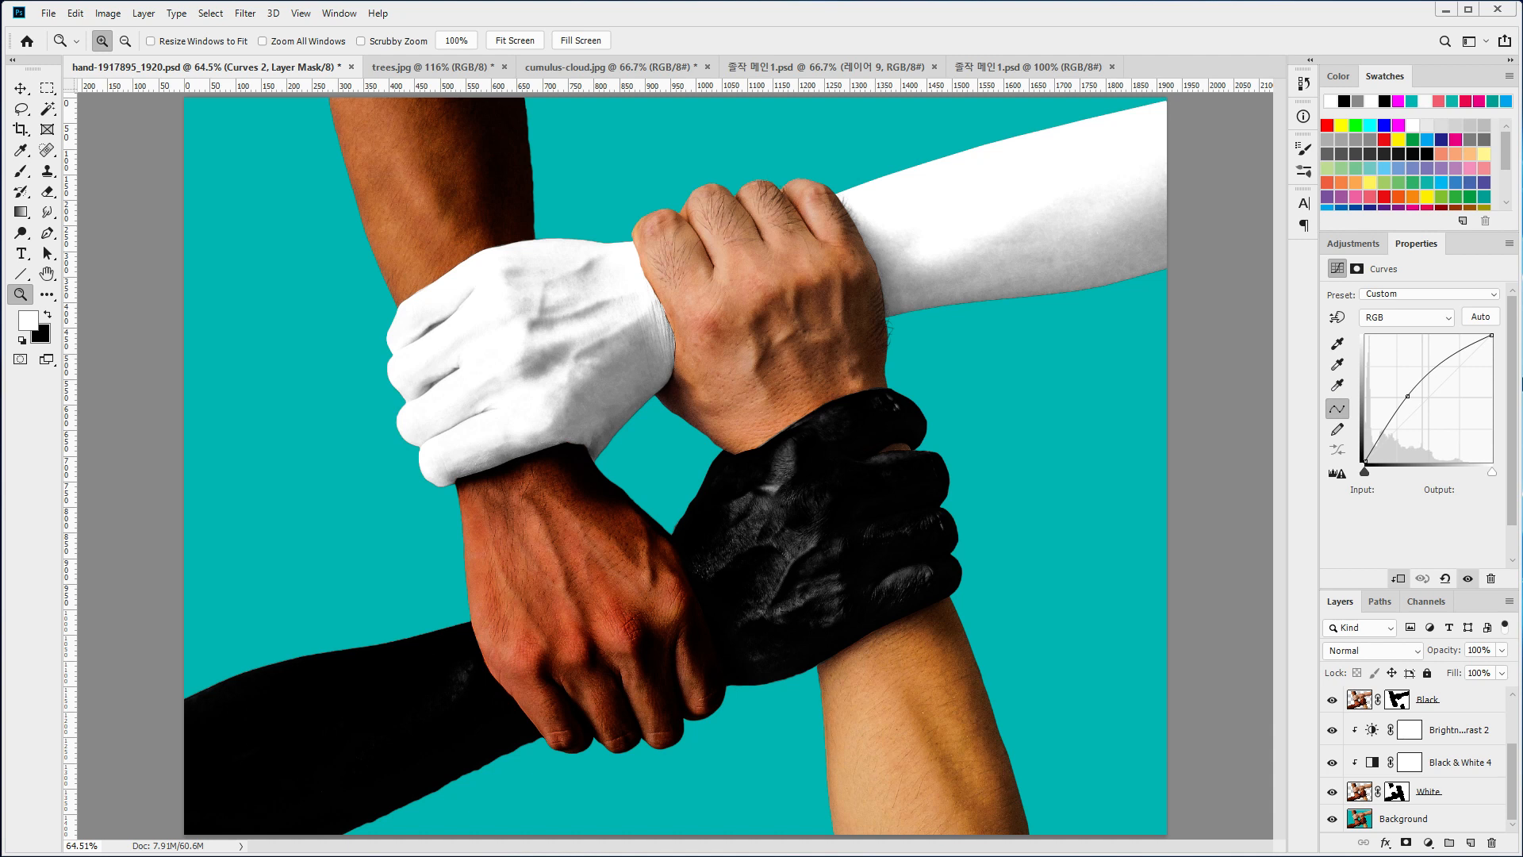
# - Display the White layer's mask on its own and return to the RGB composite through its channels
pyautogui.click(1397, 792)
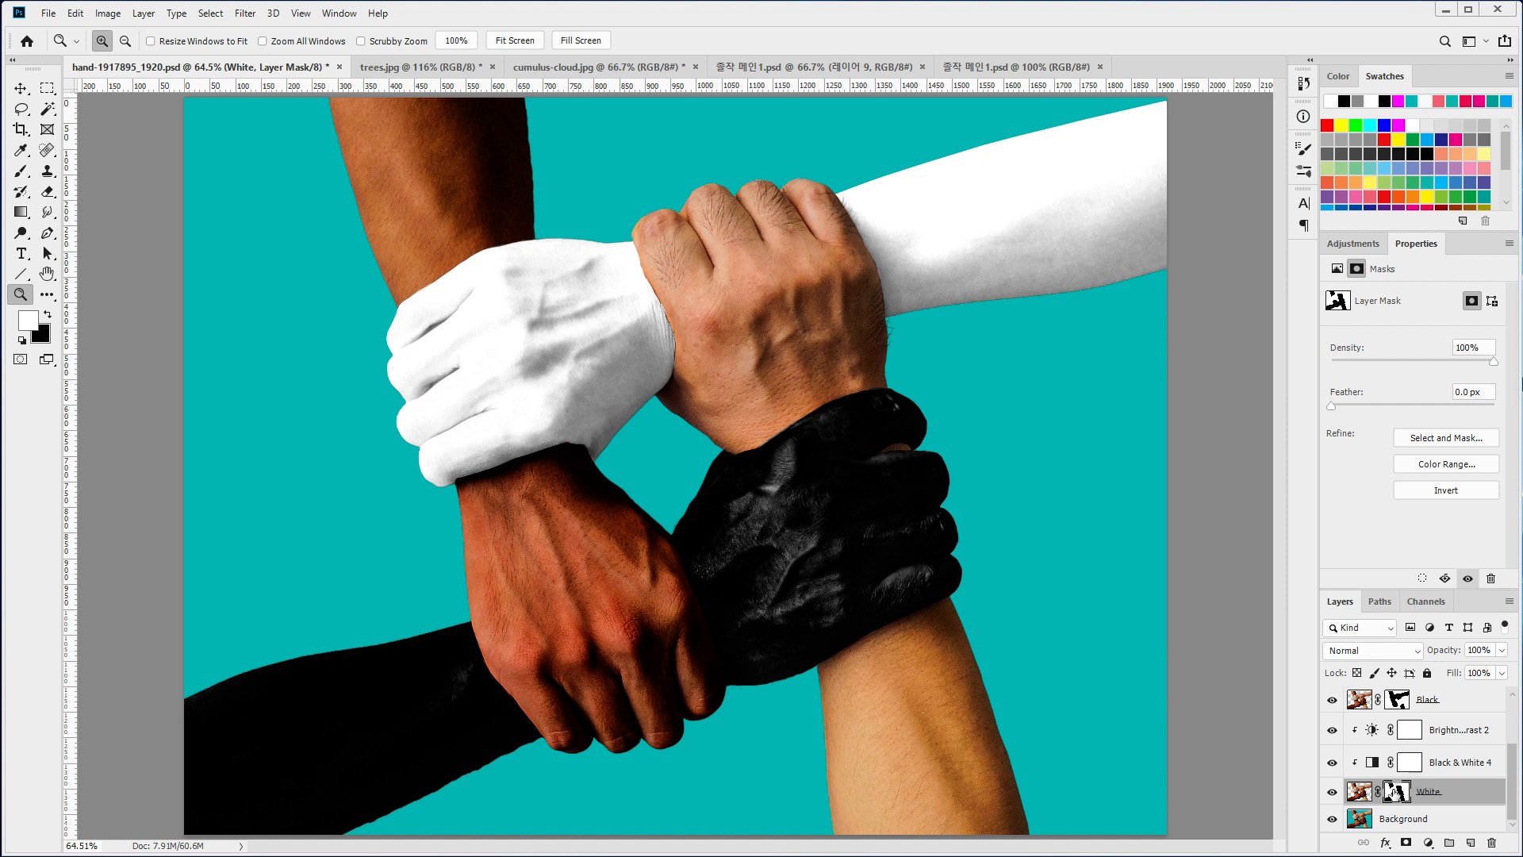
pyautogui.keyDown('alt'); pyautogui.click(1399, 791); pyautogui.keyUp('alt')
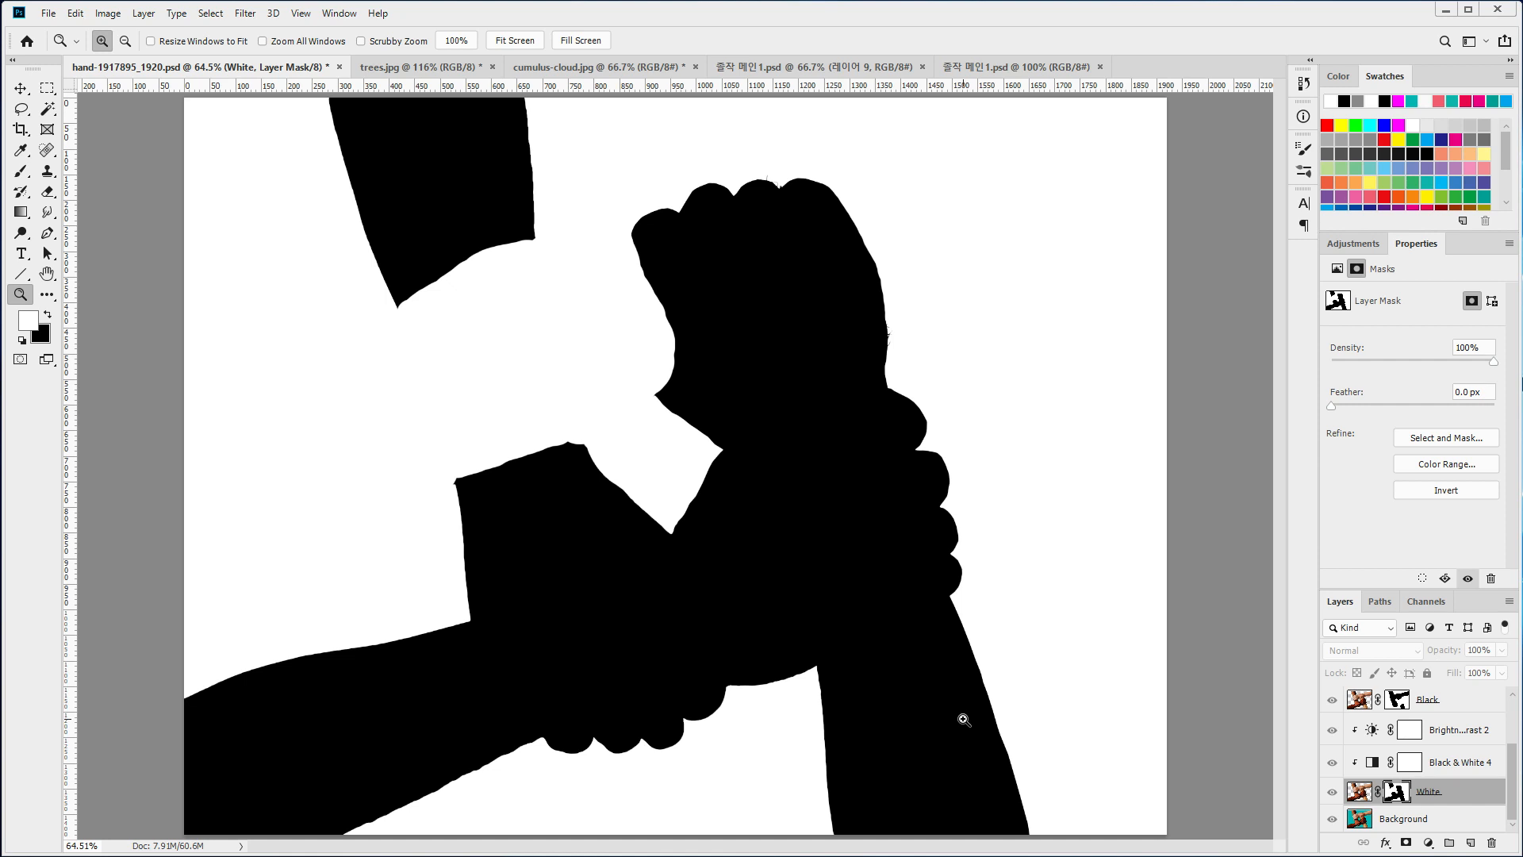
pyautogui.click(1428, 603)
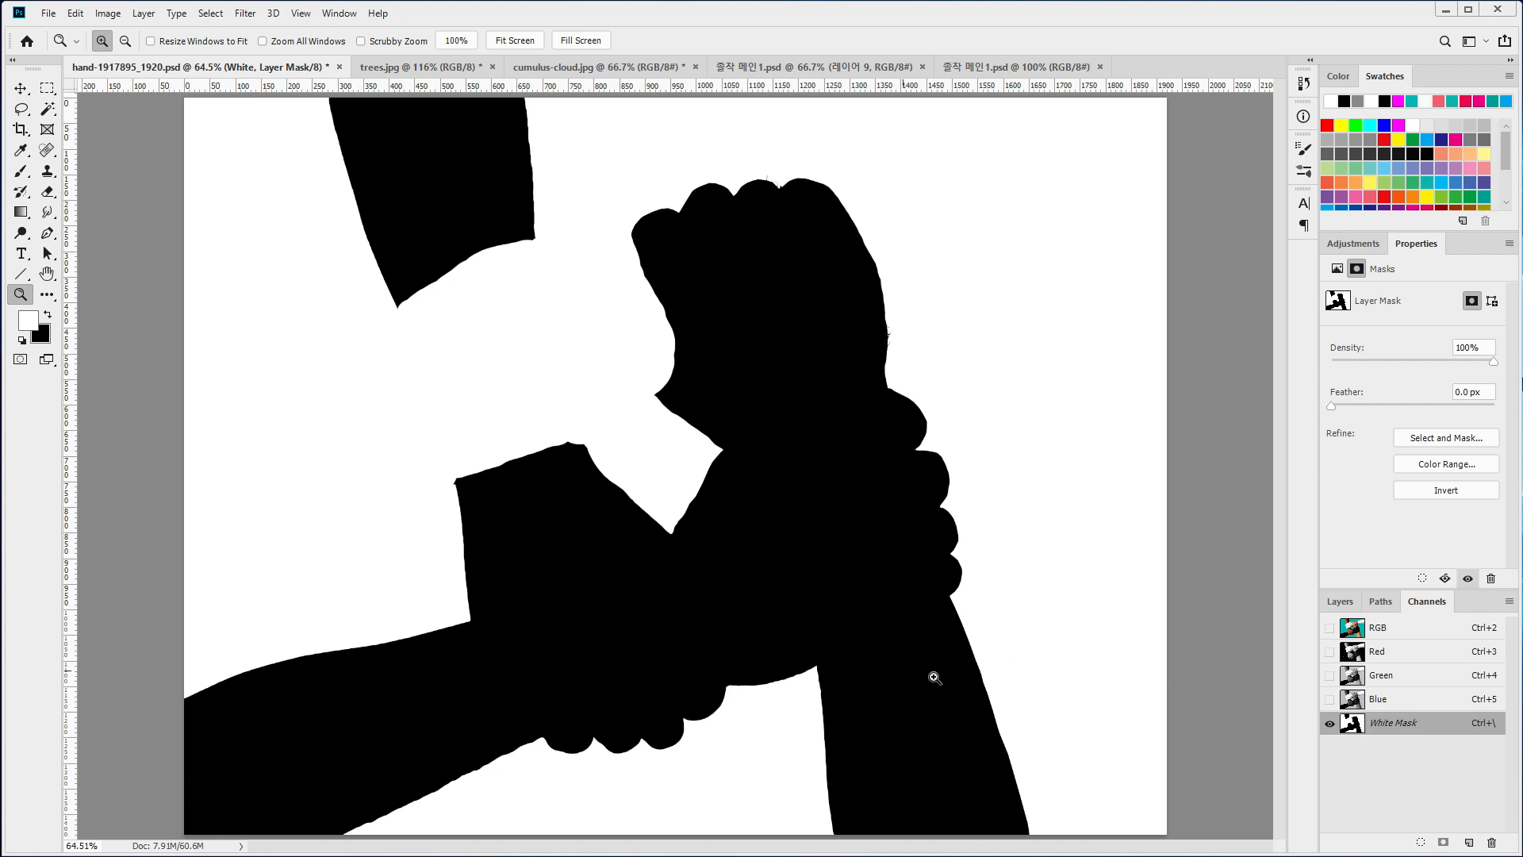
pyautogui.click(1375, 632)
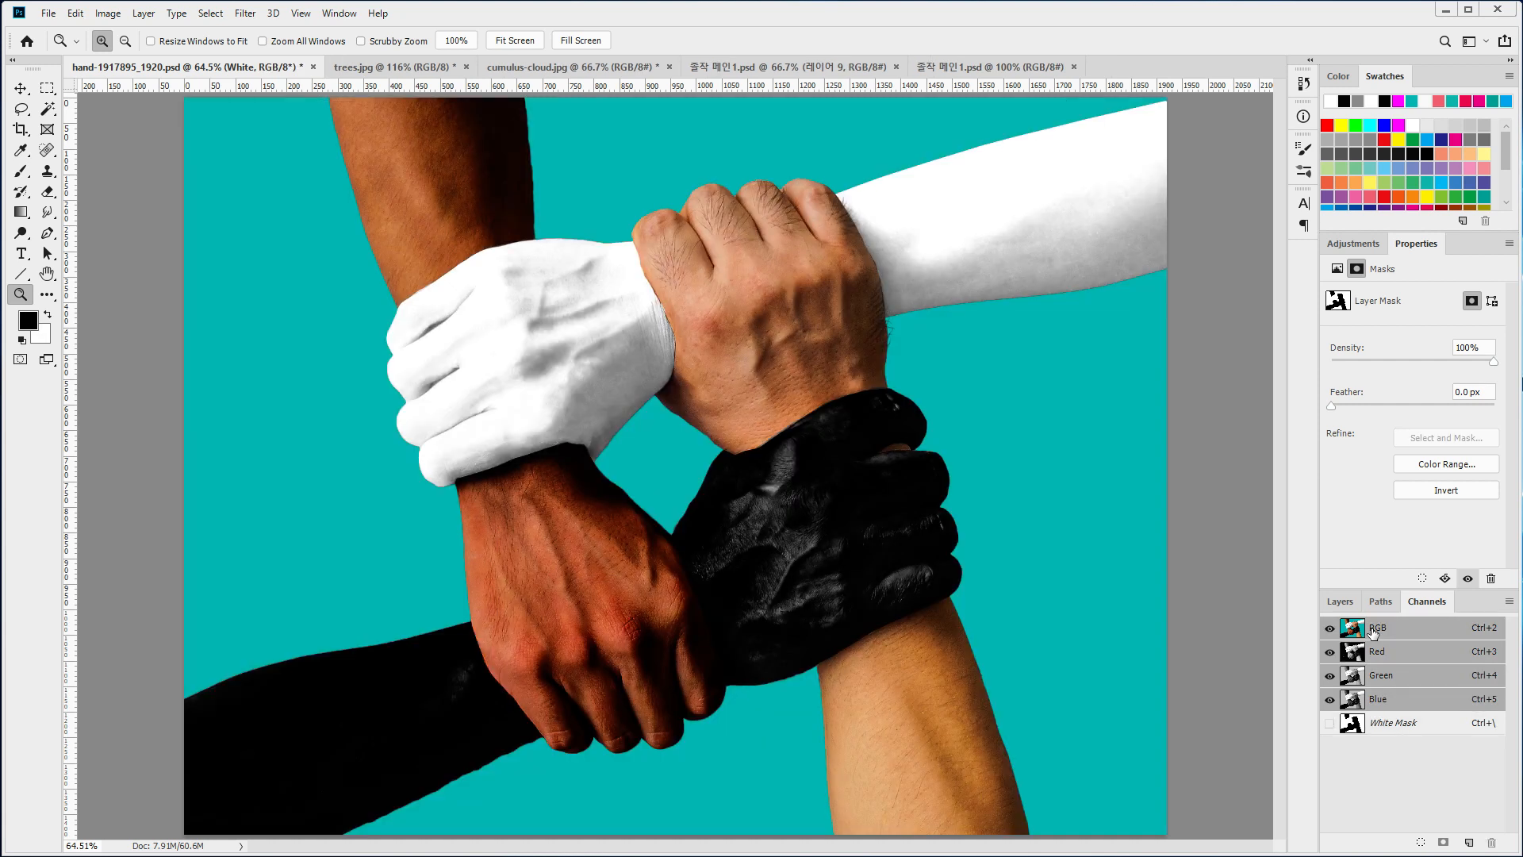
# - Inspect the White Mask channel as a red overlay and on its own, and restore the RGB composite in view
pyautogui.click(1330, 728)
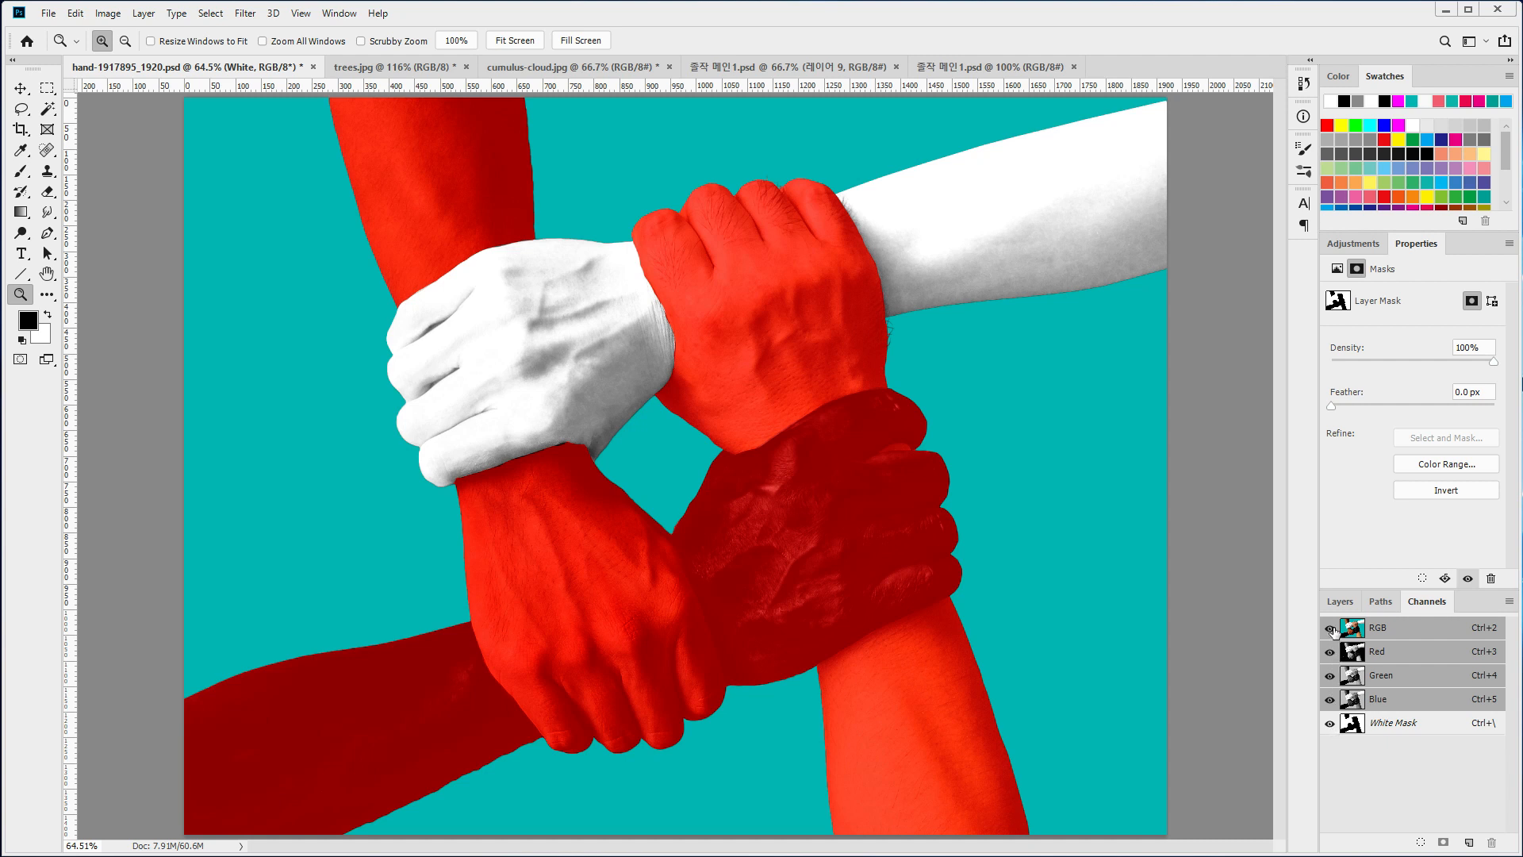
pyautogui.click(1434, 726)
pyautogui.click(1399, 730)
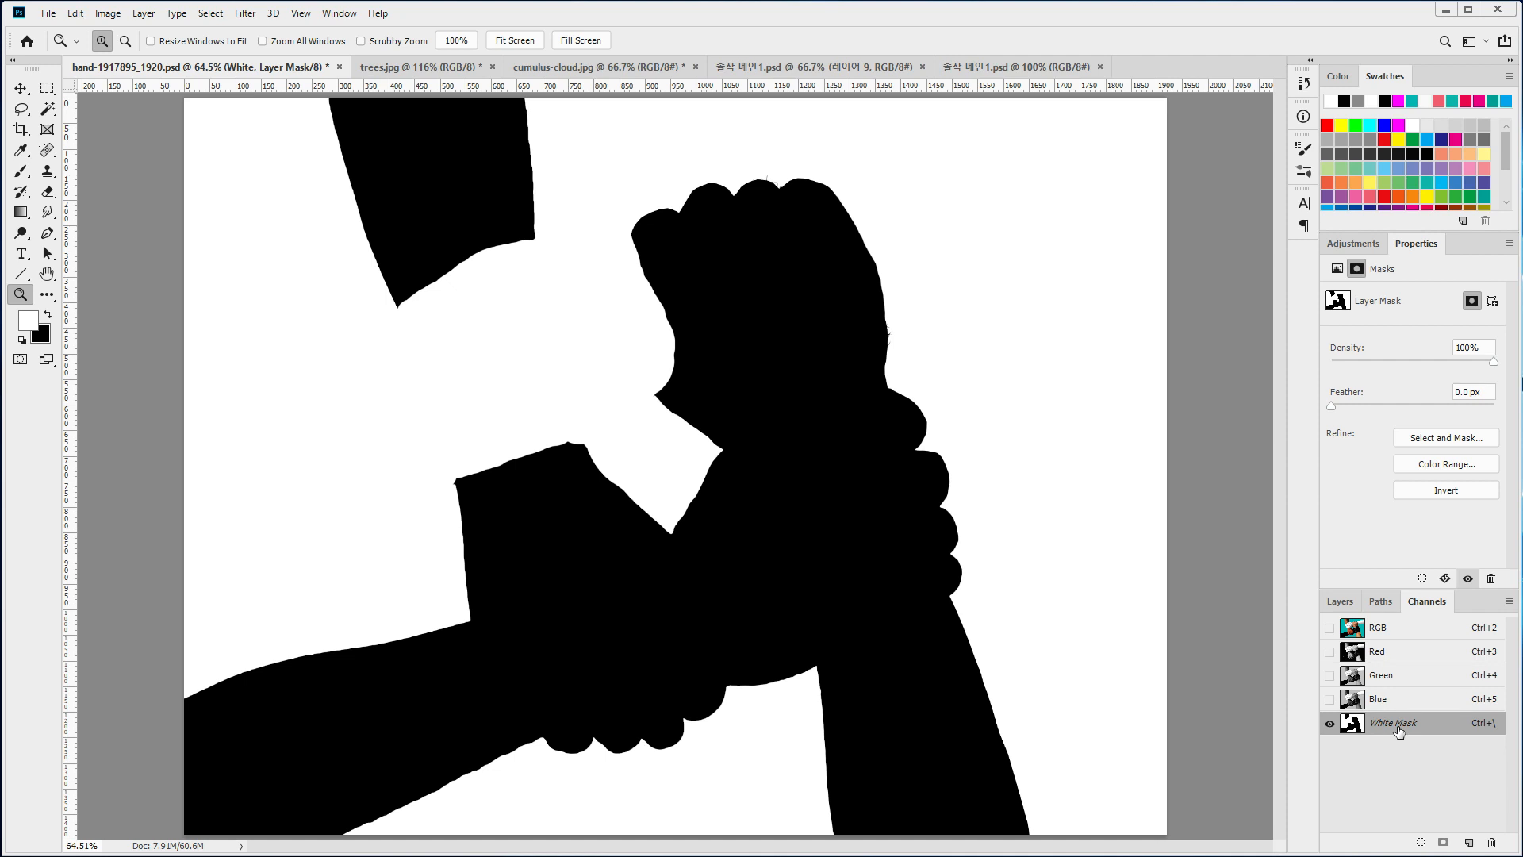
pyautogui.click(1386, 630)
pyautogui.click(1341, 601)
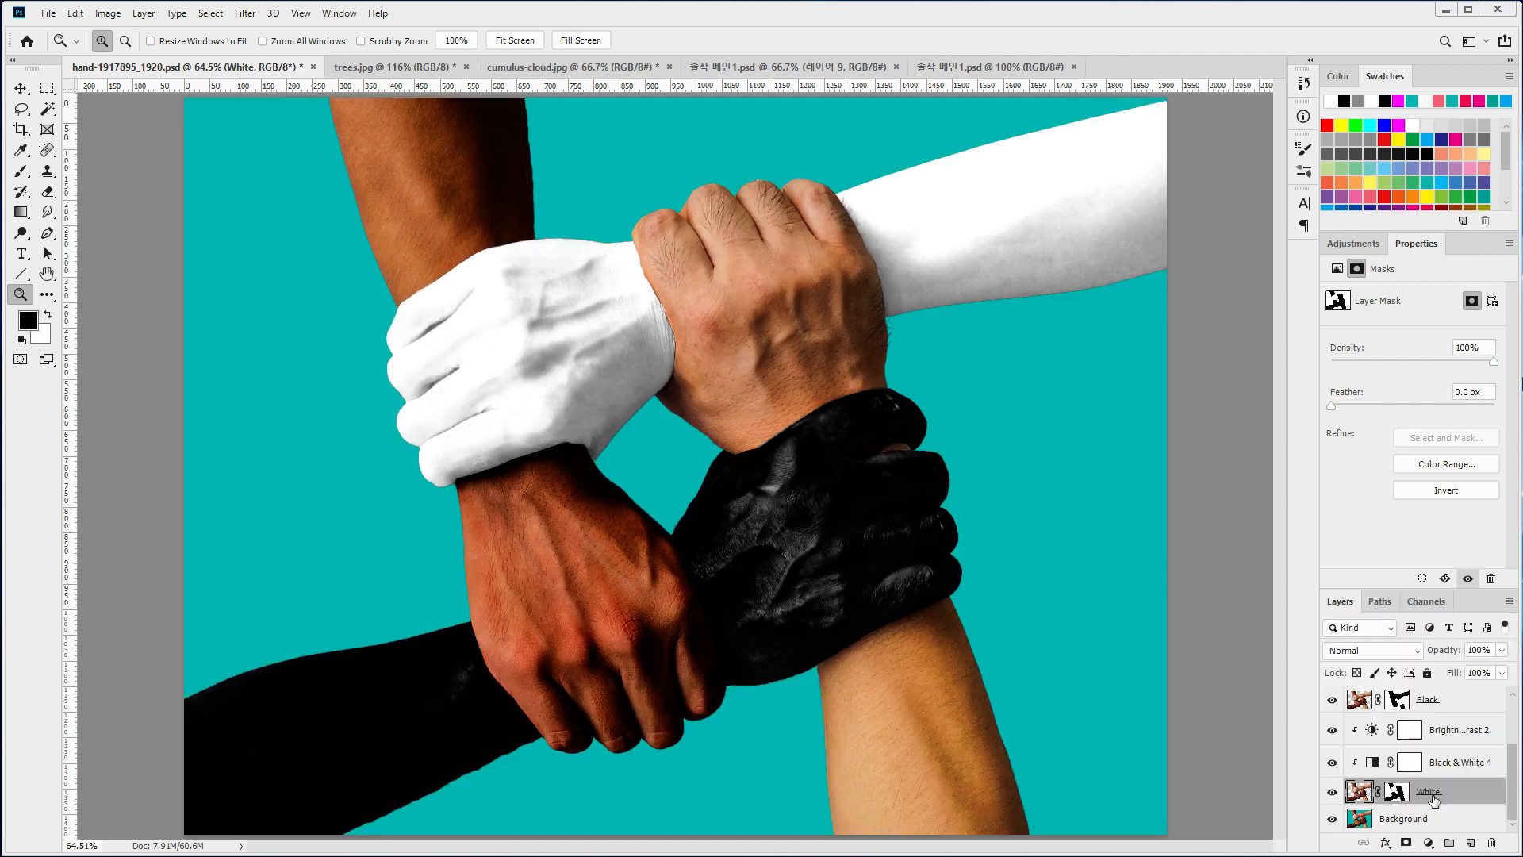
# - View the White layer's mask alone, and compare the channels available for the Background layer and for the selected White mask
pyautogui.click(1399, 792)
pyautogui.press('alt')
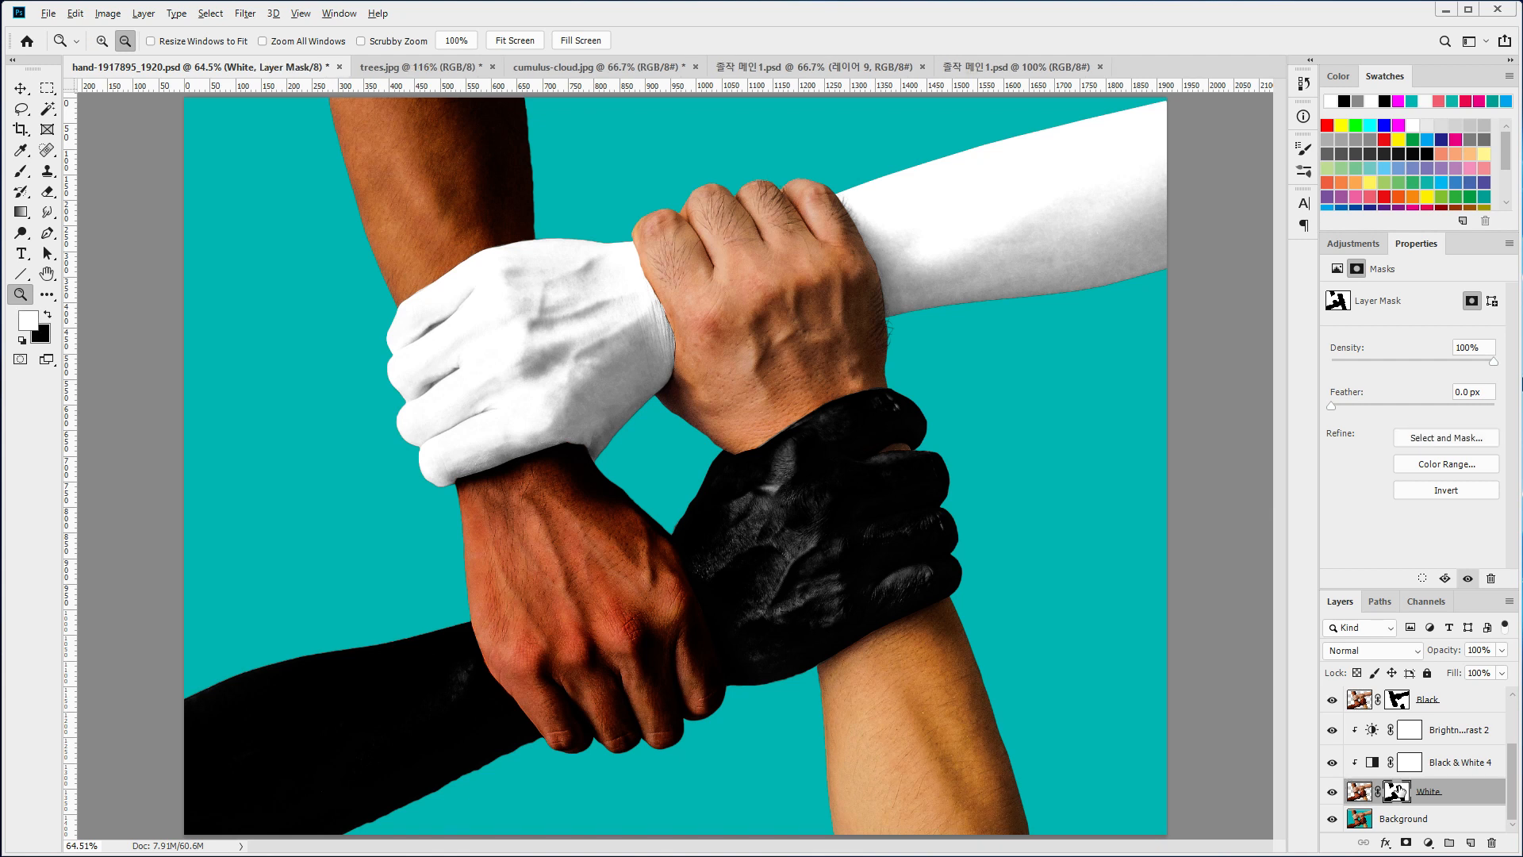
pyautogui.keyDown('alt'); pyautogui.click(1398, 791); pyautogui.keyUp('alt')
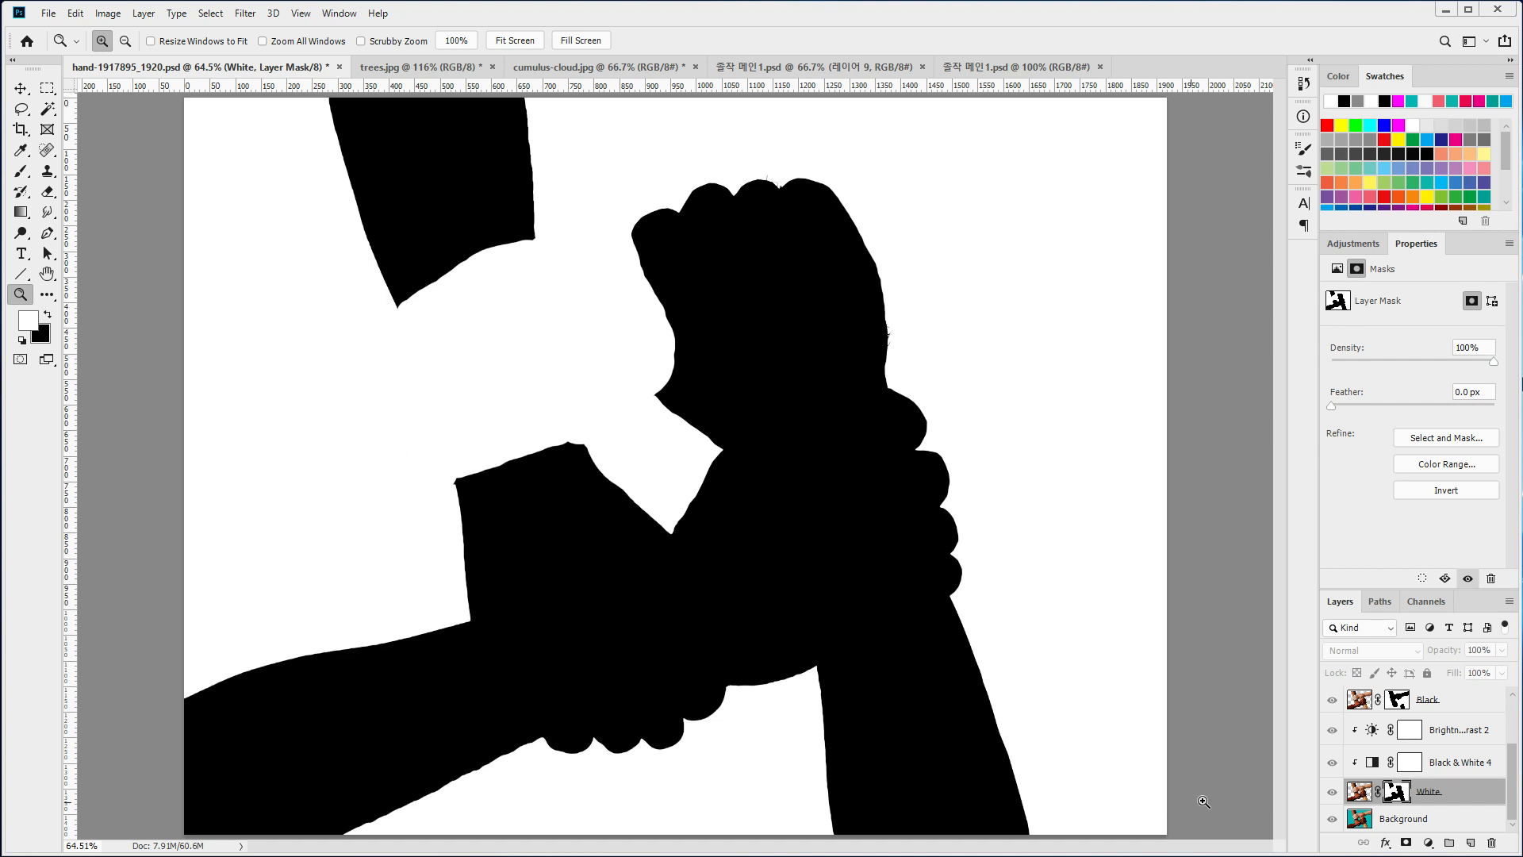
pyautogui.click(1401, 819)
pyautogui.click(1427, 606)
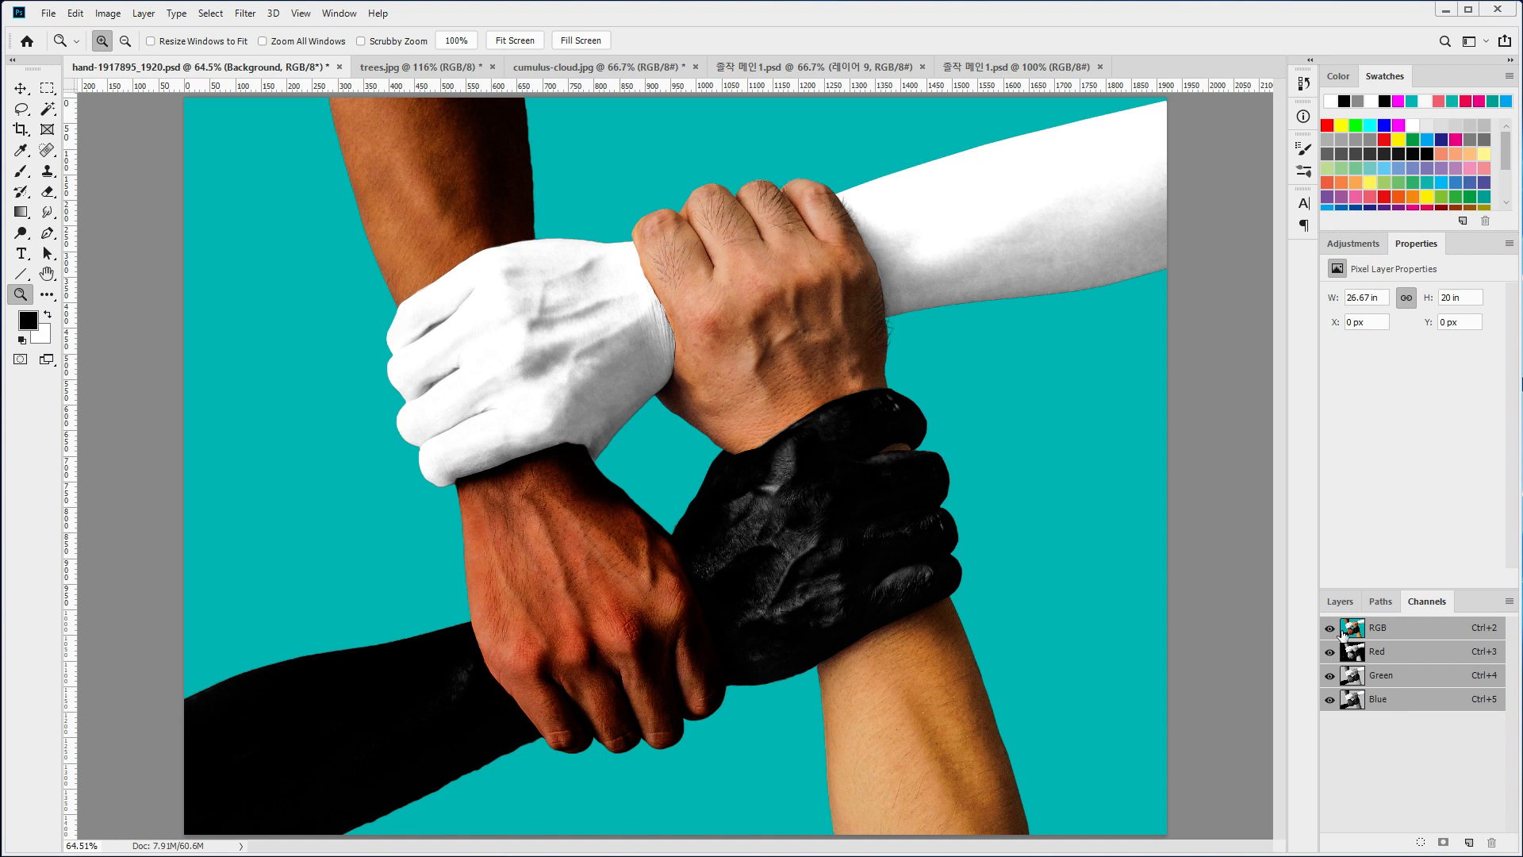
pyautogui.click(1329, 603)
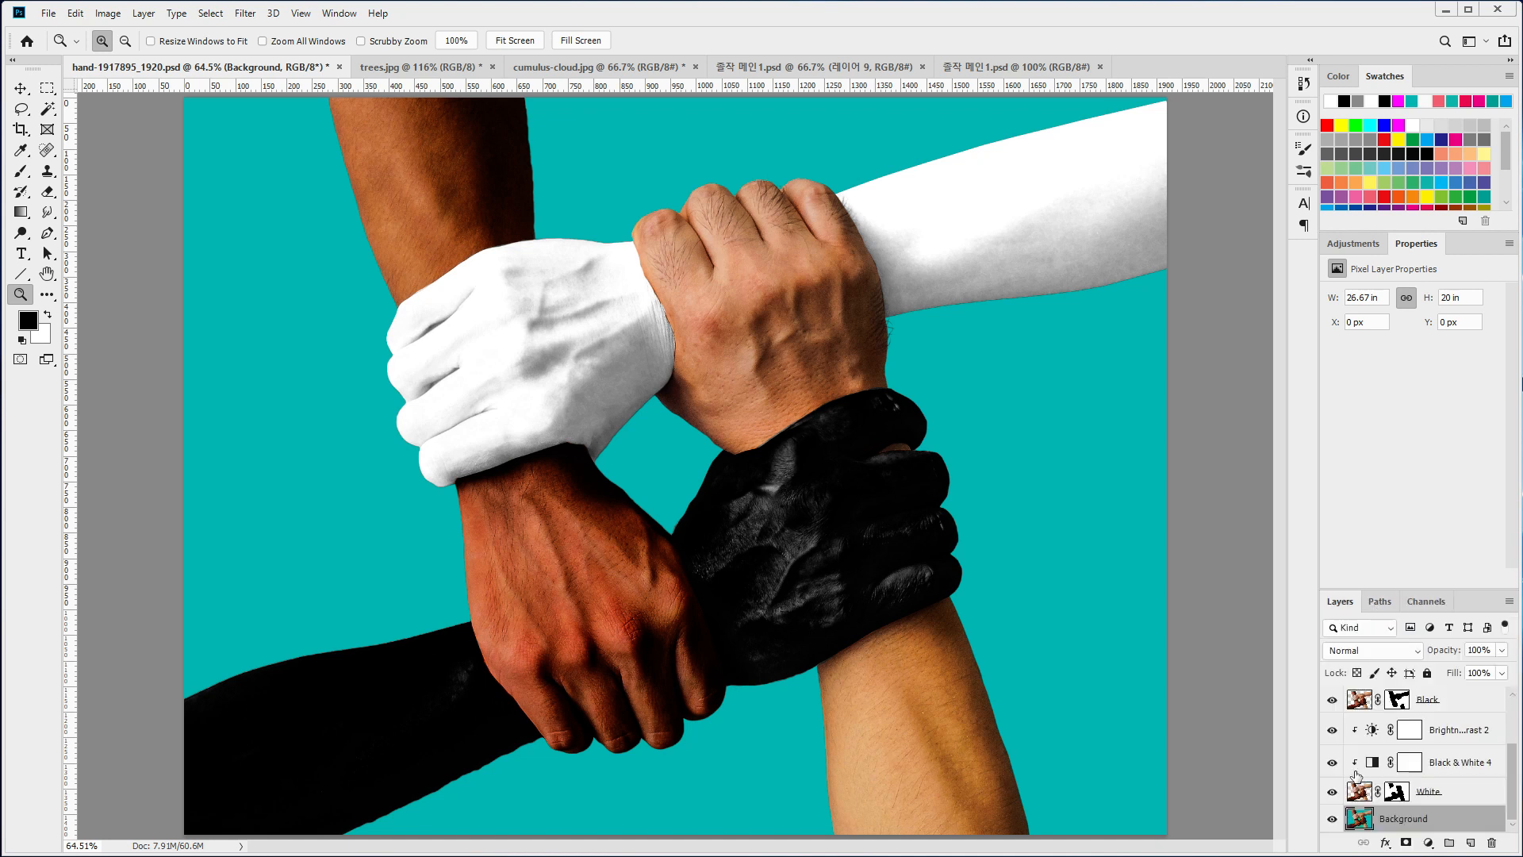
pyautogui.click(1394, 793)
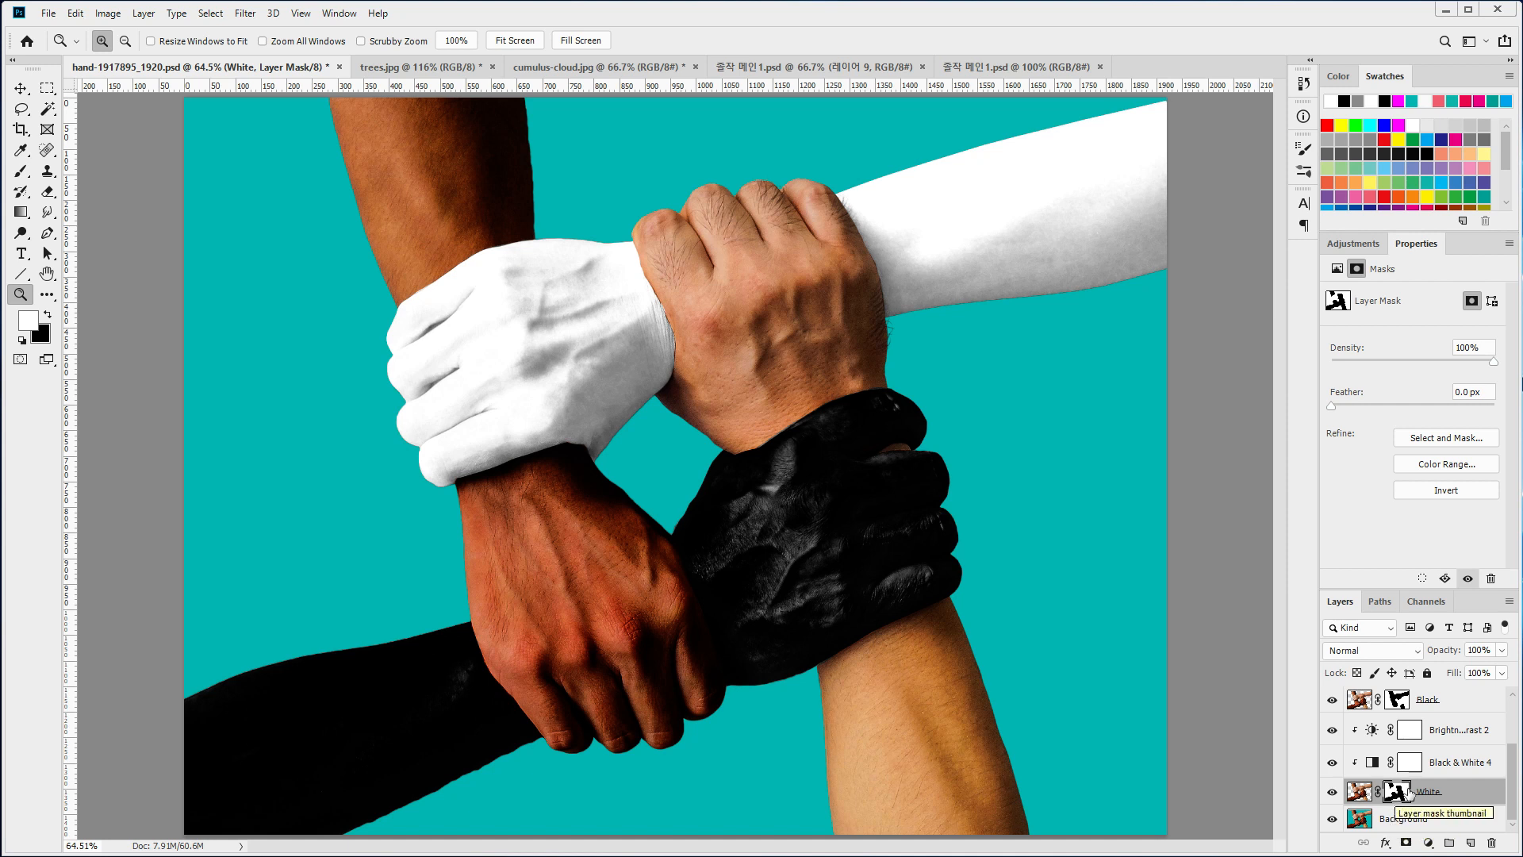
pyautogui.click(1428, 602)
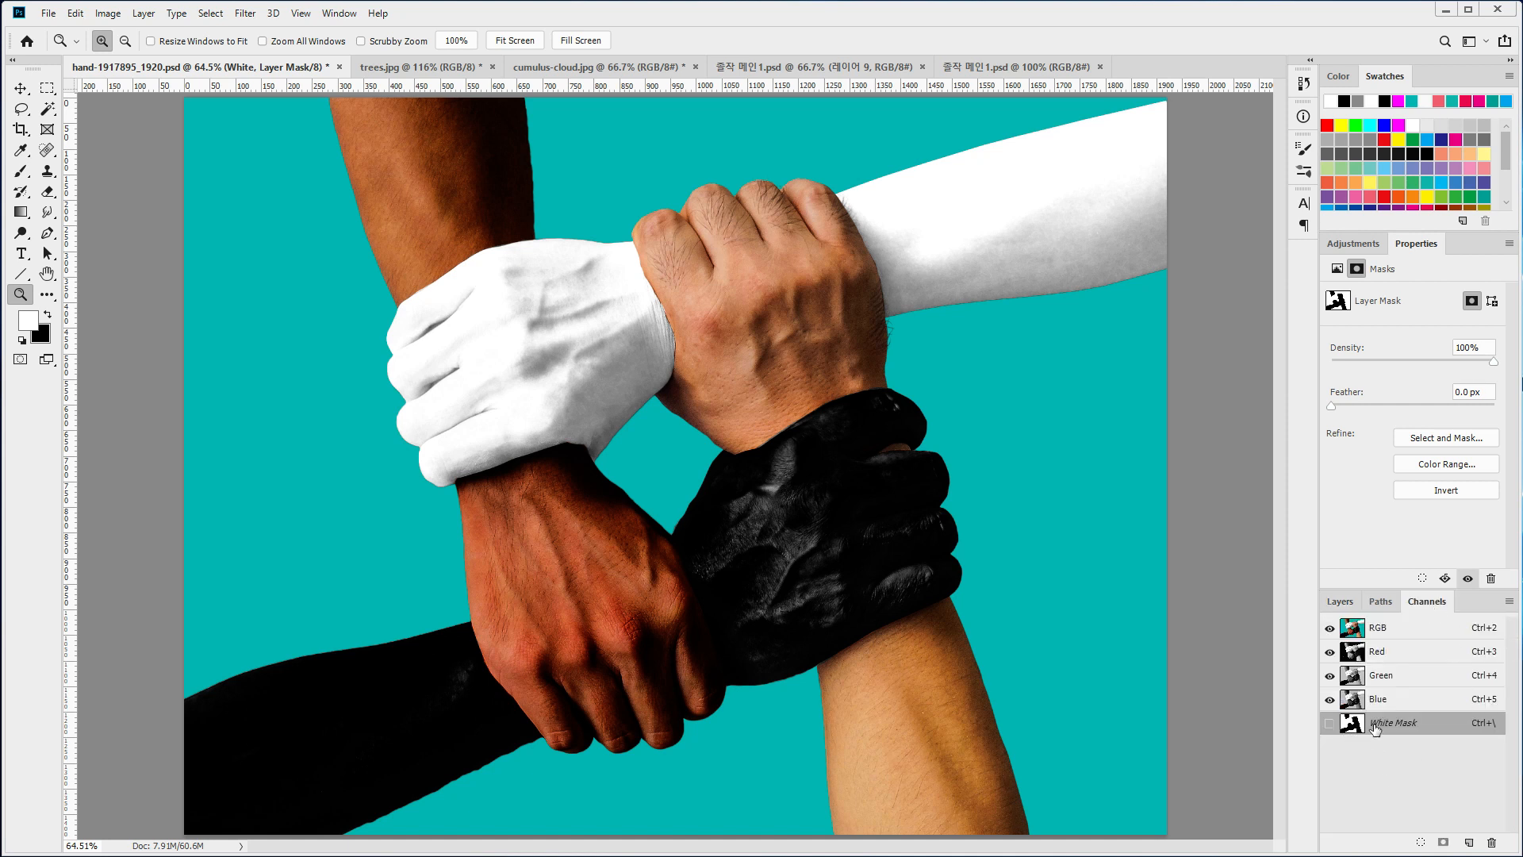
pyautogui.click(1340, 601)
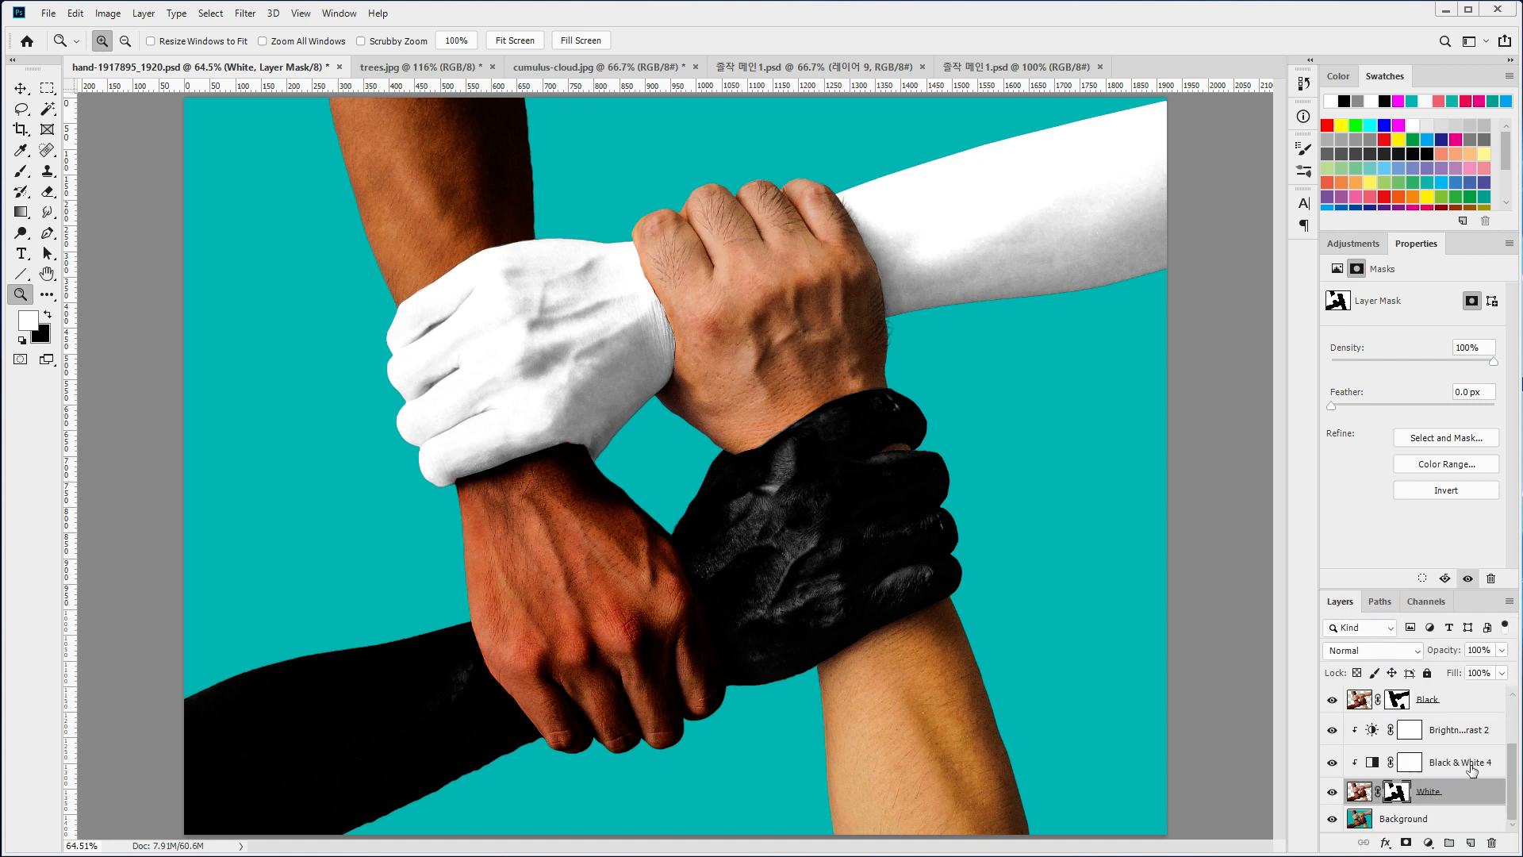
# - Copy the White layer's entire mask, paste it onto a new layer directly above White, and release that layer from clipping
pyautogui.keyDown('alt'); pyautogui.click(1397, 792); pyautogui.keyUp('alt')
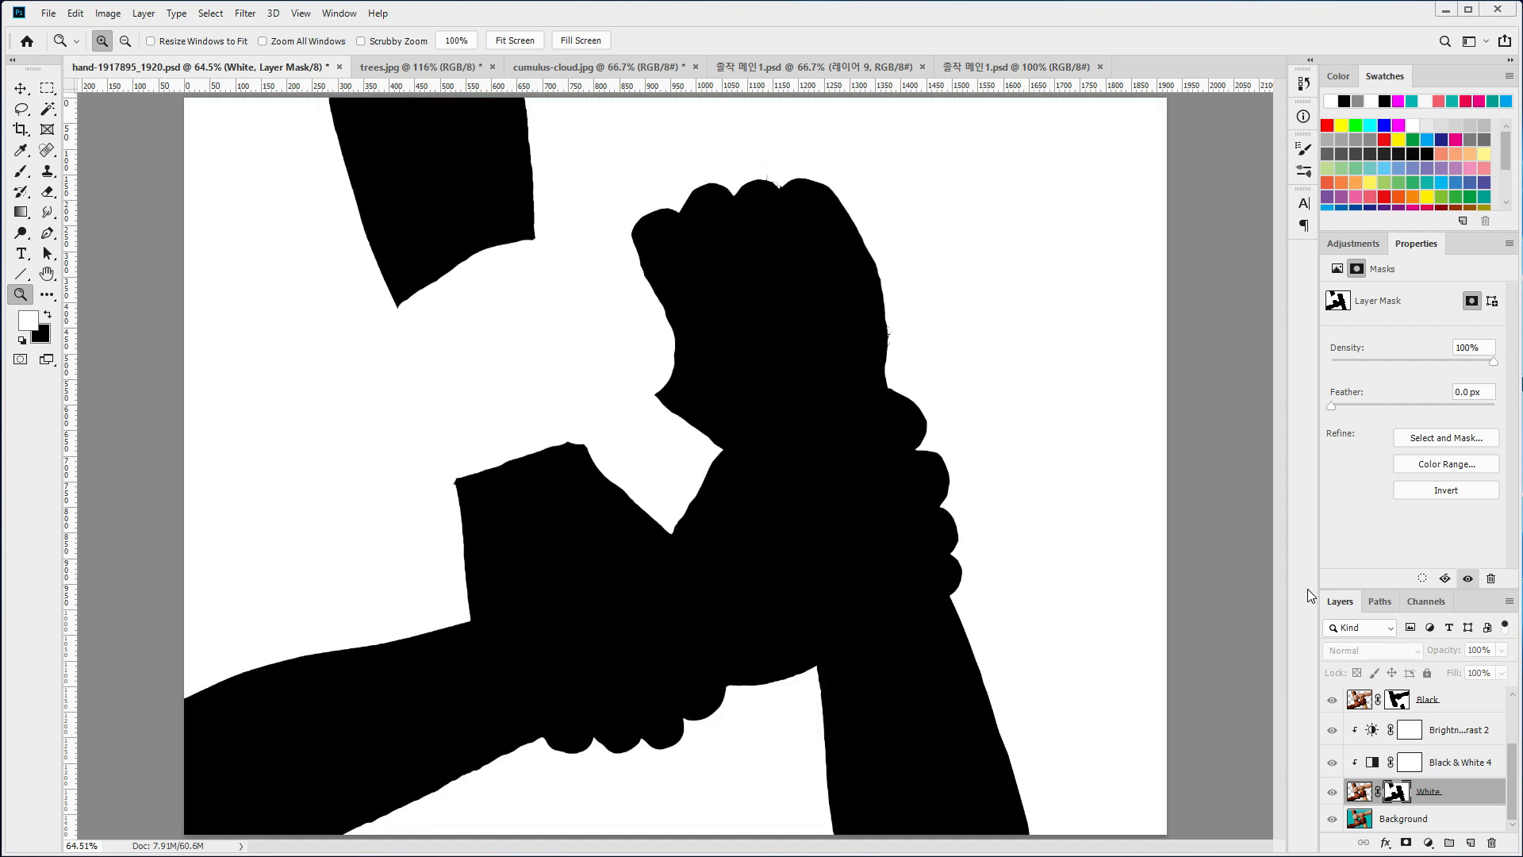
pyautogui.hotkey('ctrl', 'a')
pyautogui.click(1359, 791)
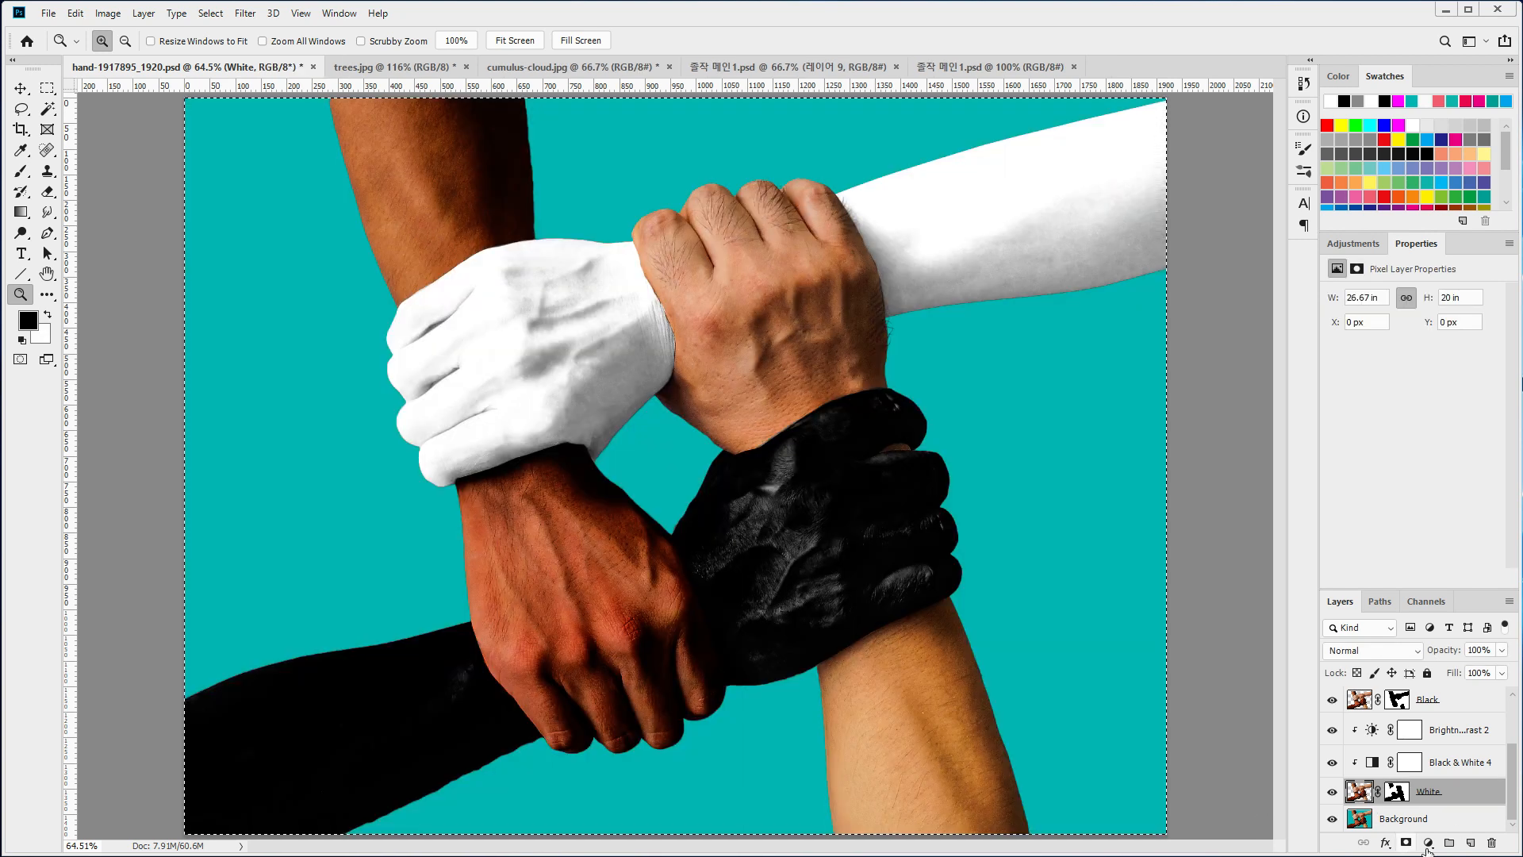
pyautogui.click(1472, 843)
pyautogui.hotkey('ctrl', 'BackSpace')
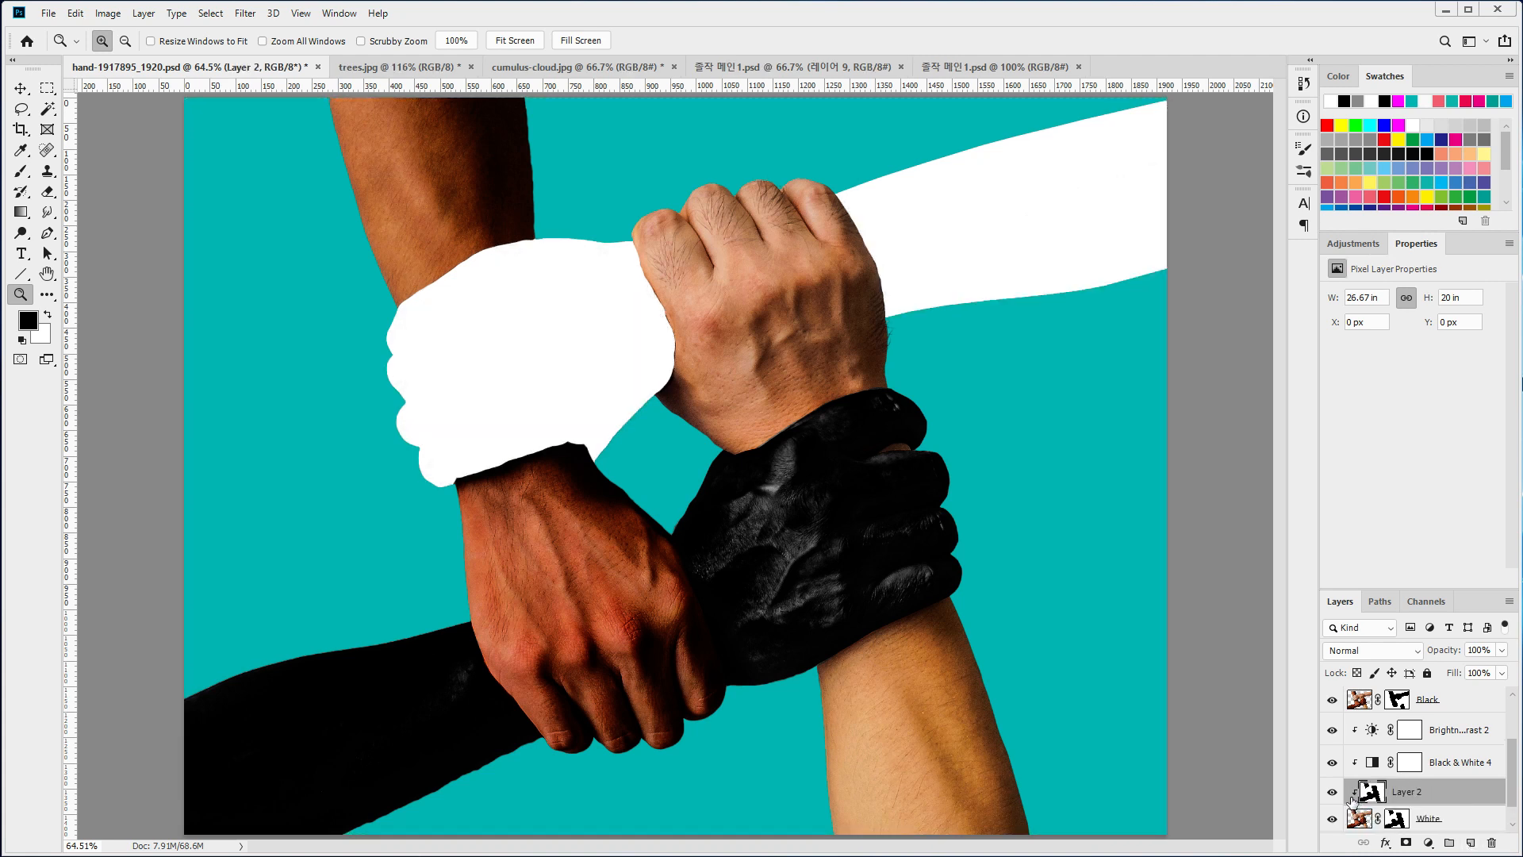
pyautogui.press('alt')
pyautogui.keyDown('alt'); pyautogui.click(1367, 796); pyautogui.keyUp('alt')
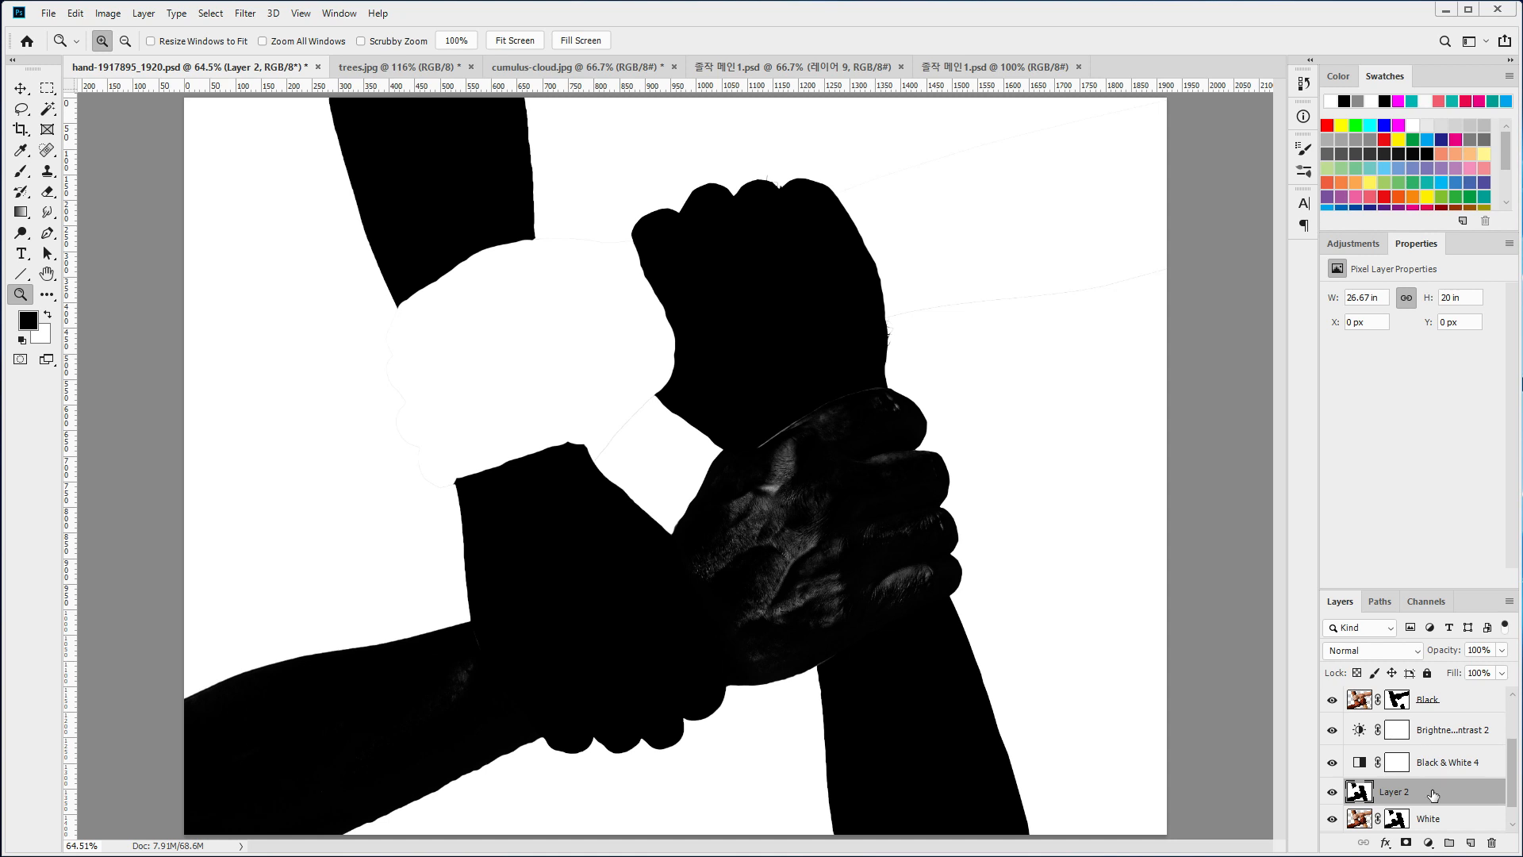
# - Compare the pasted mask image on Layer 2 with the White layer's actual mask, displaying the mask on its own
pyautogui.scroll(-1, 1432, 784)
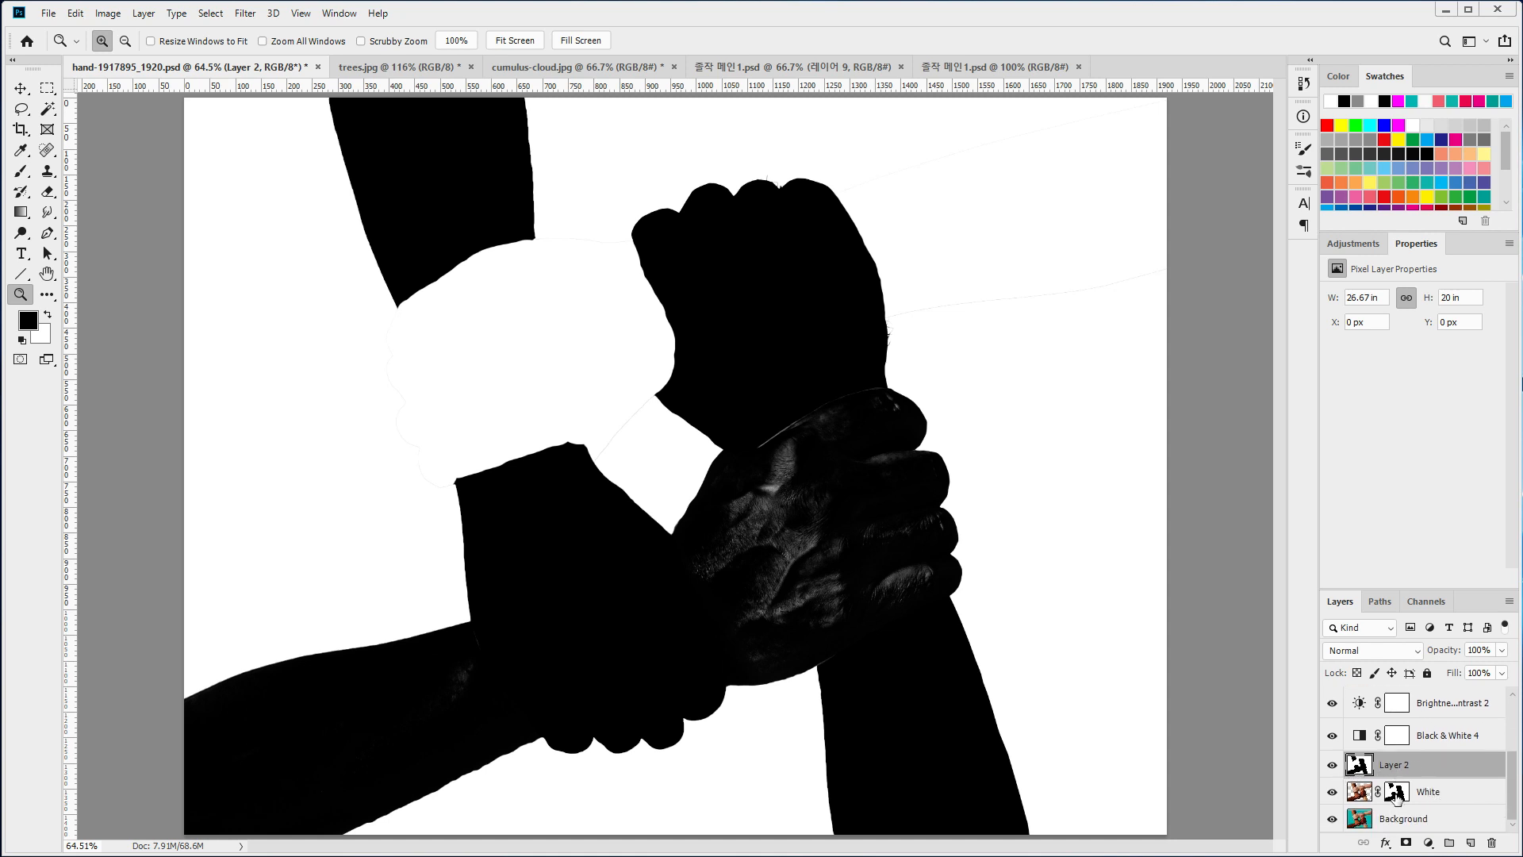
pyautogui.click(1397, 794)
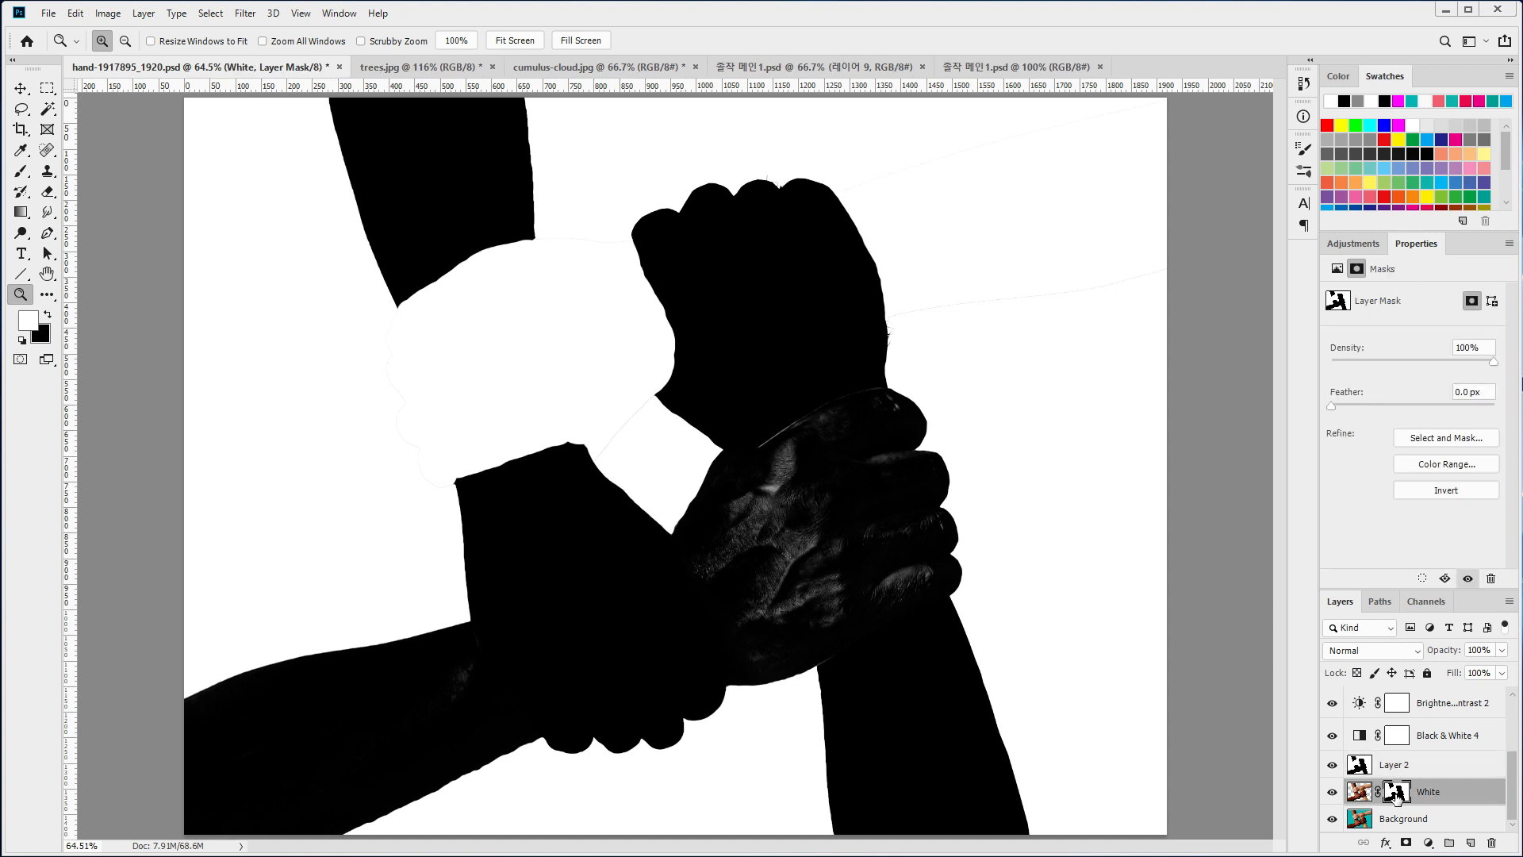
pyautogui.click(1363, 767)
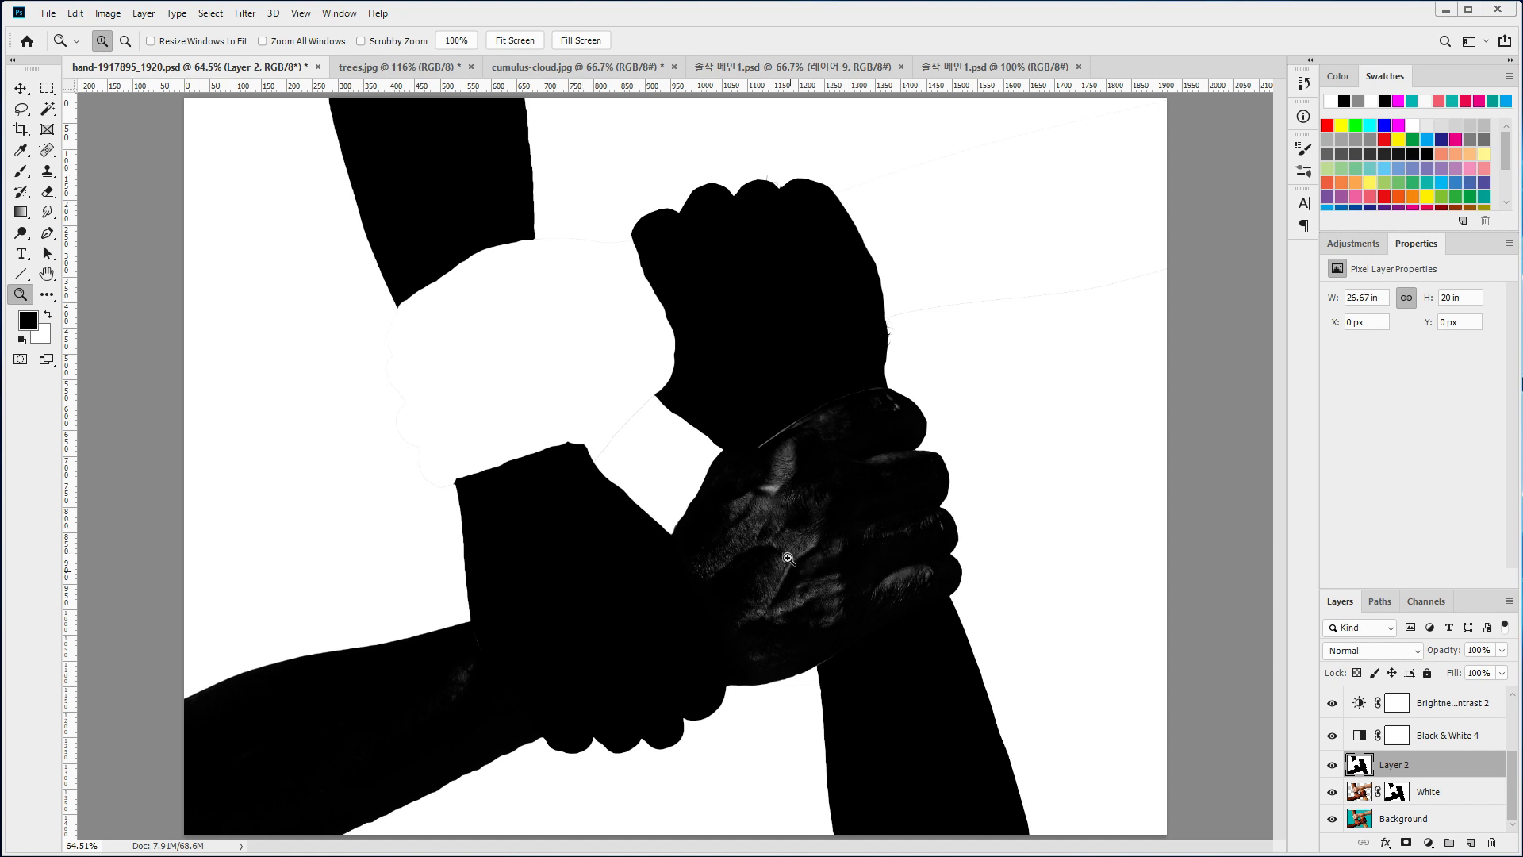
pyautogui.click(1404, 793)
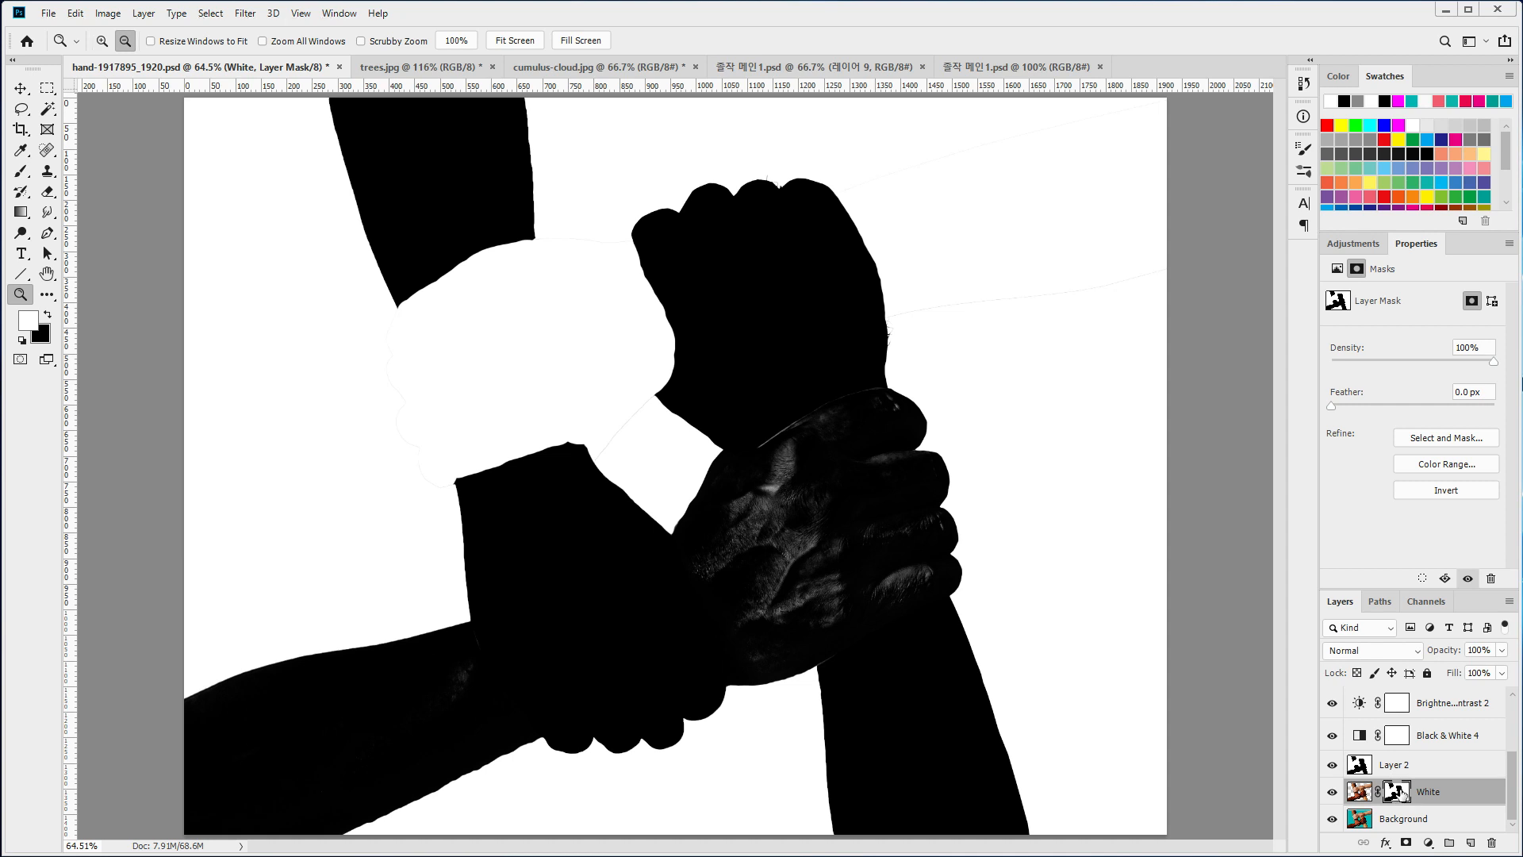
pyautogui.keyDown('alt'); pyautogui.click(1401, 793); pyautogui.keyUp('alt')
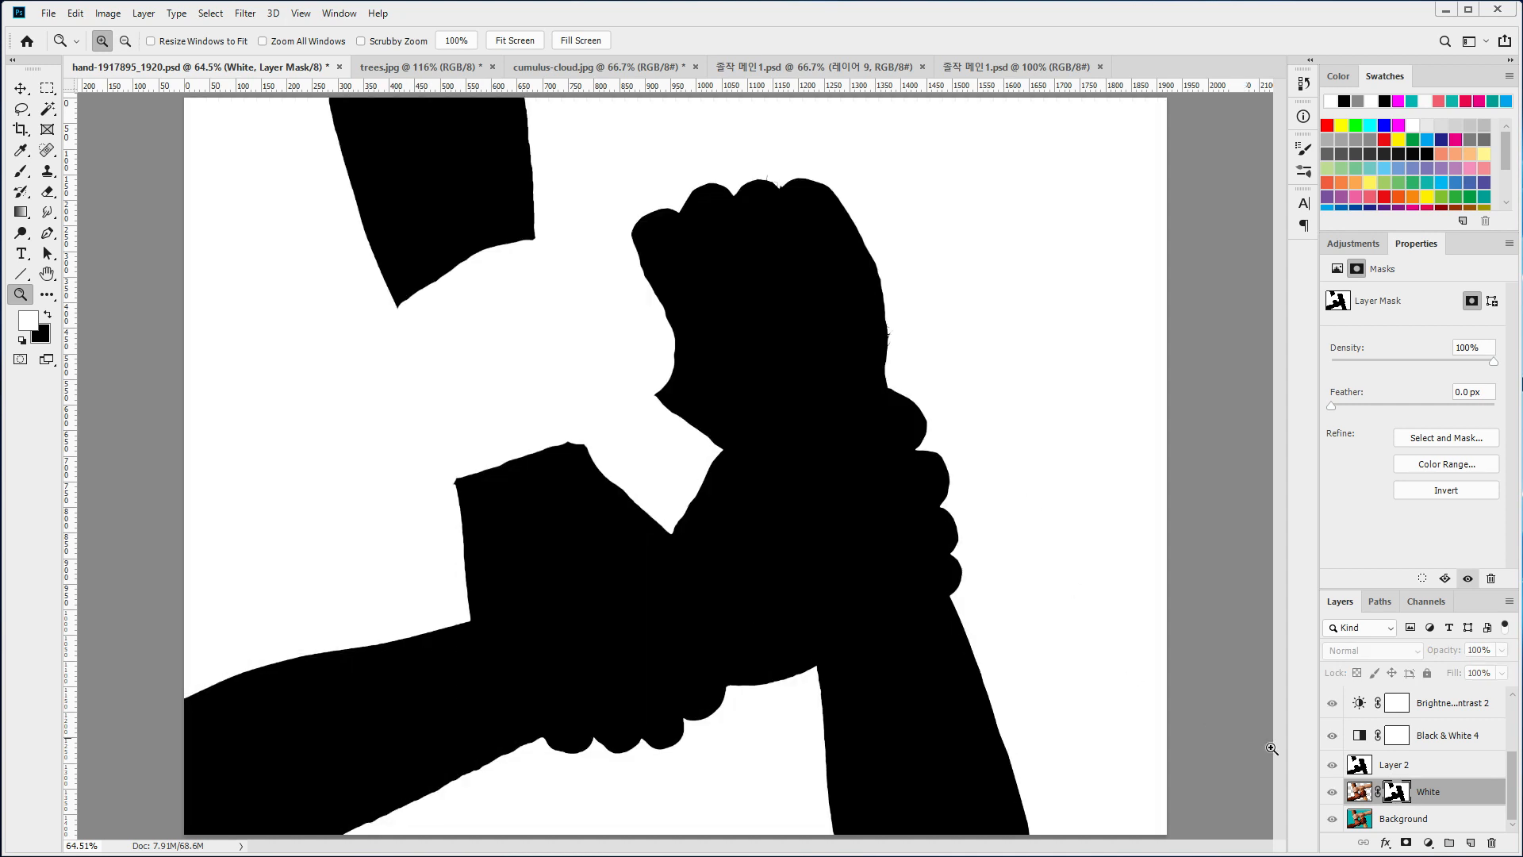
pyautogui.click(1358, 765)
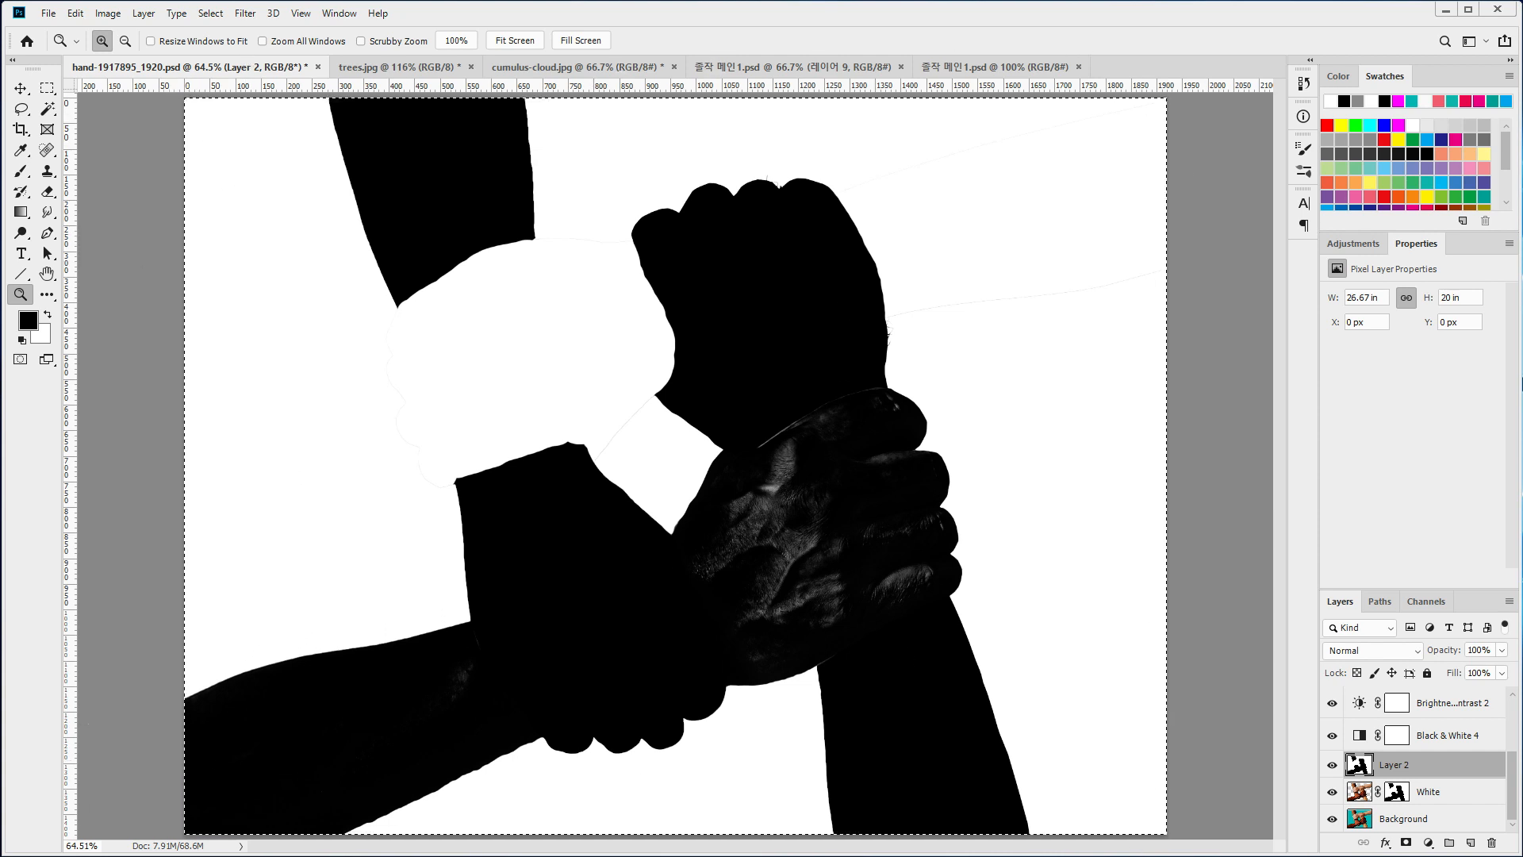
pyautogui.click(1392, 803)
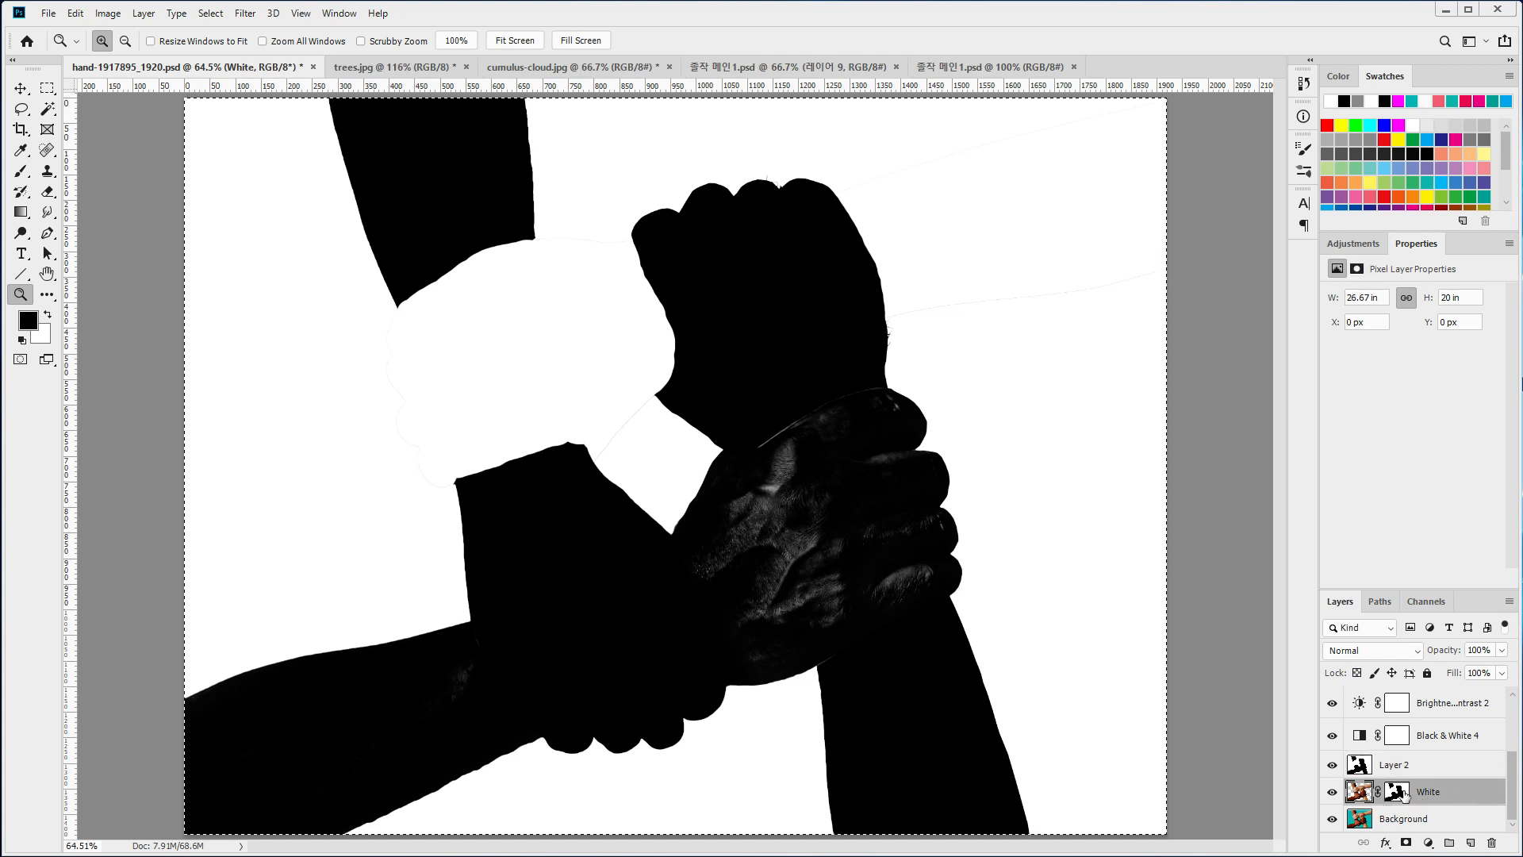
pyautogui.click(1397, 794)
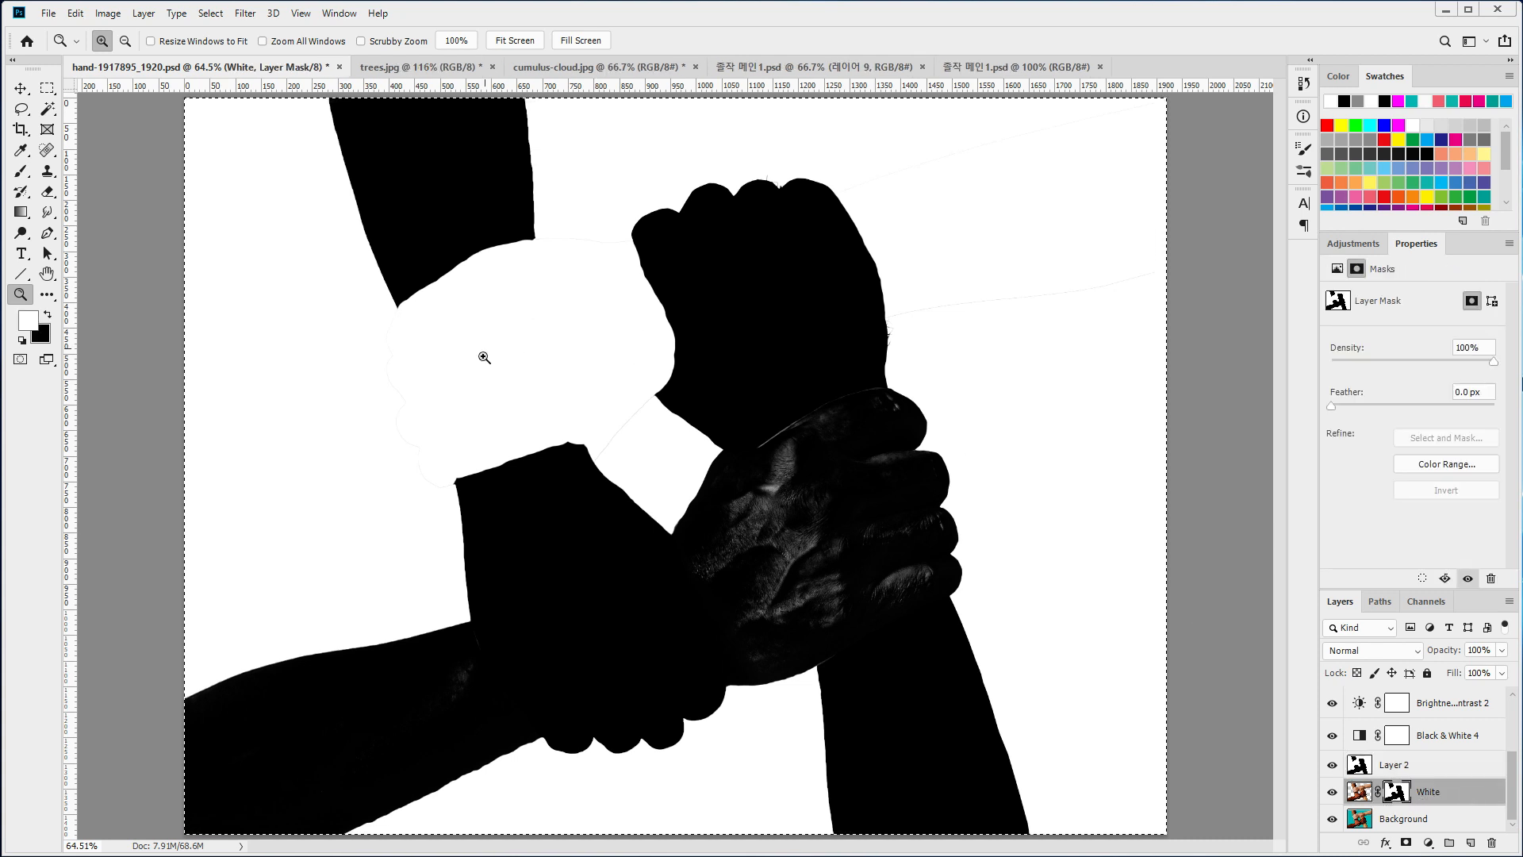
# - Deselect everything, load the White layer's mask as a selection and hide Layer 2
pyautogui.hotkey('ctrl', 'd')
pyautogui.keyDown('ctrl'); pyautogui.click(1401, 799); pyautogui.keyUp('ctrl')
pyautogui.click(1332, 765)
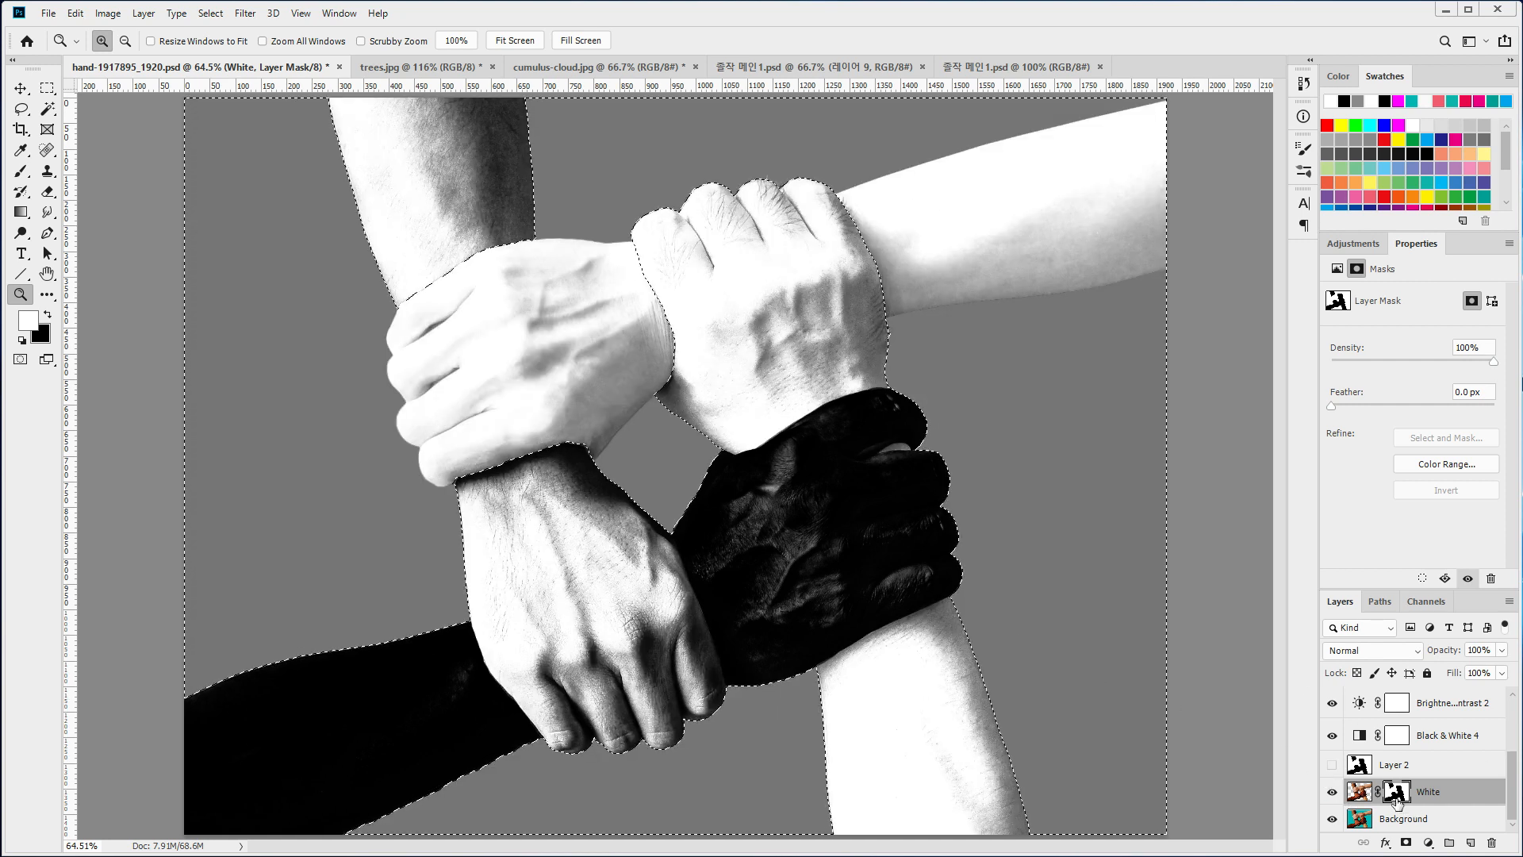
pyautogui.press('alt')
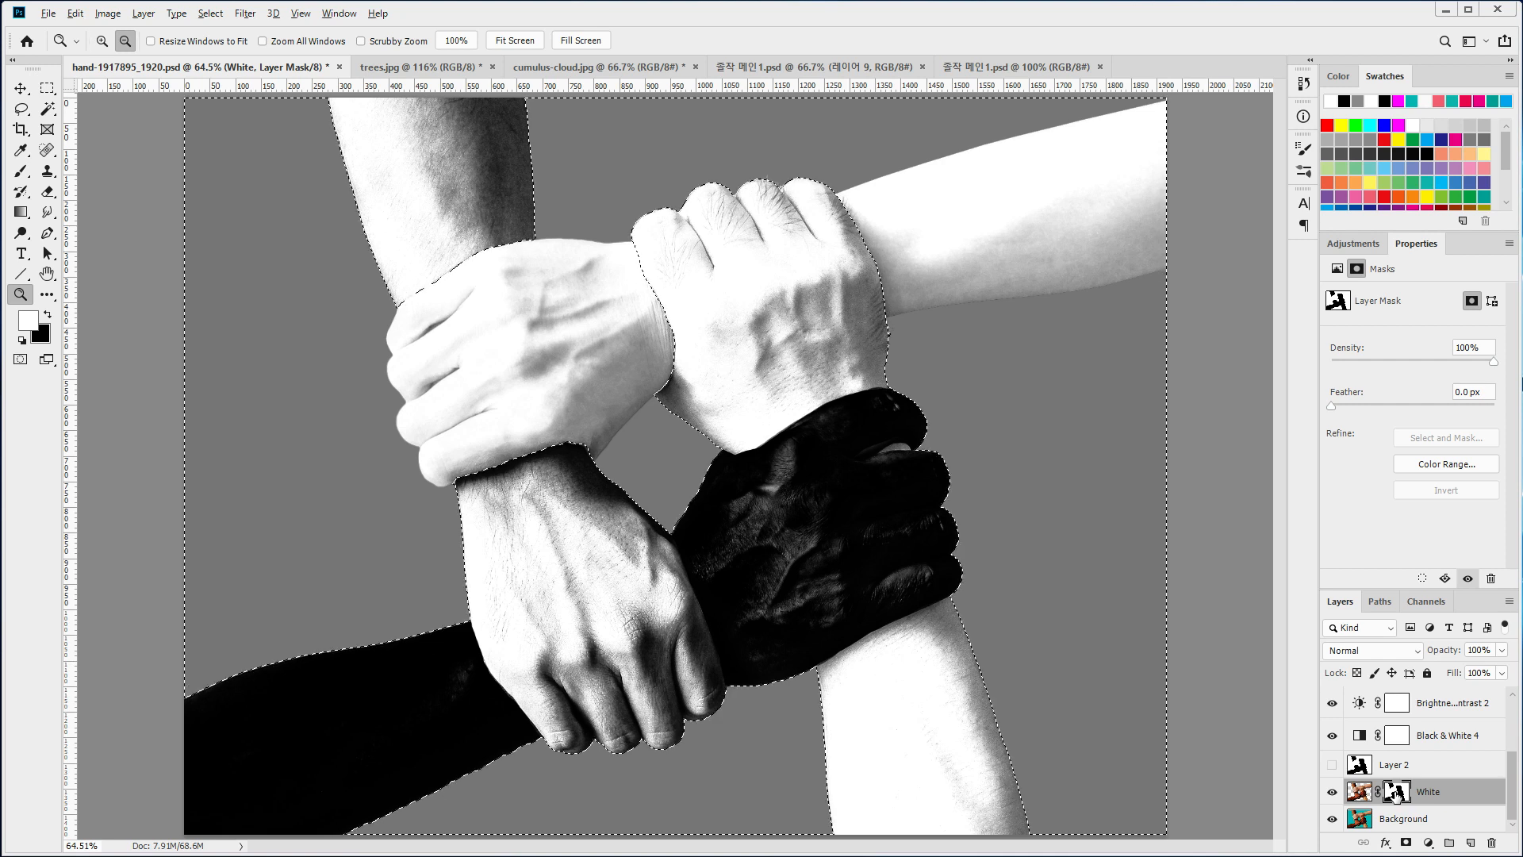
# - Display the White layer's mask alone, deselect everything, and load the White Mask channel as a selection
pyautogui.keyDown('alt'); pyautogui.click(1397, 792); pyautogui.keyUp('alt')
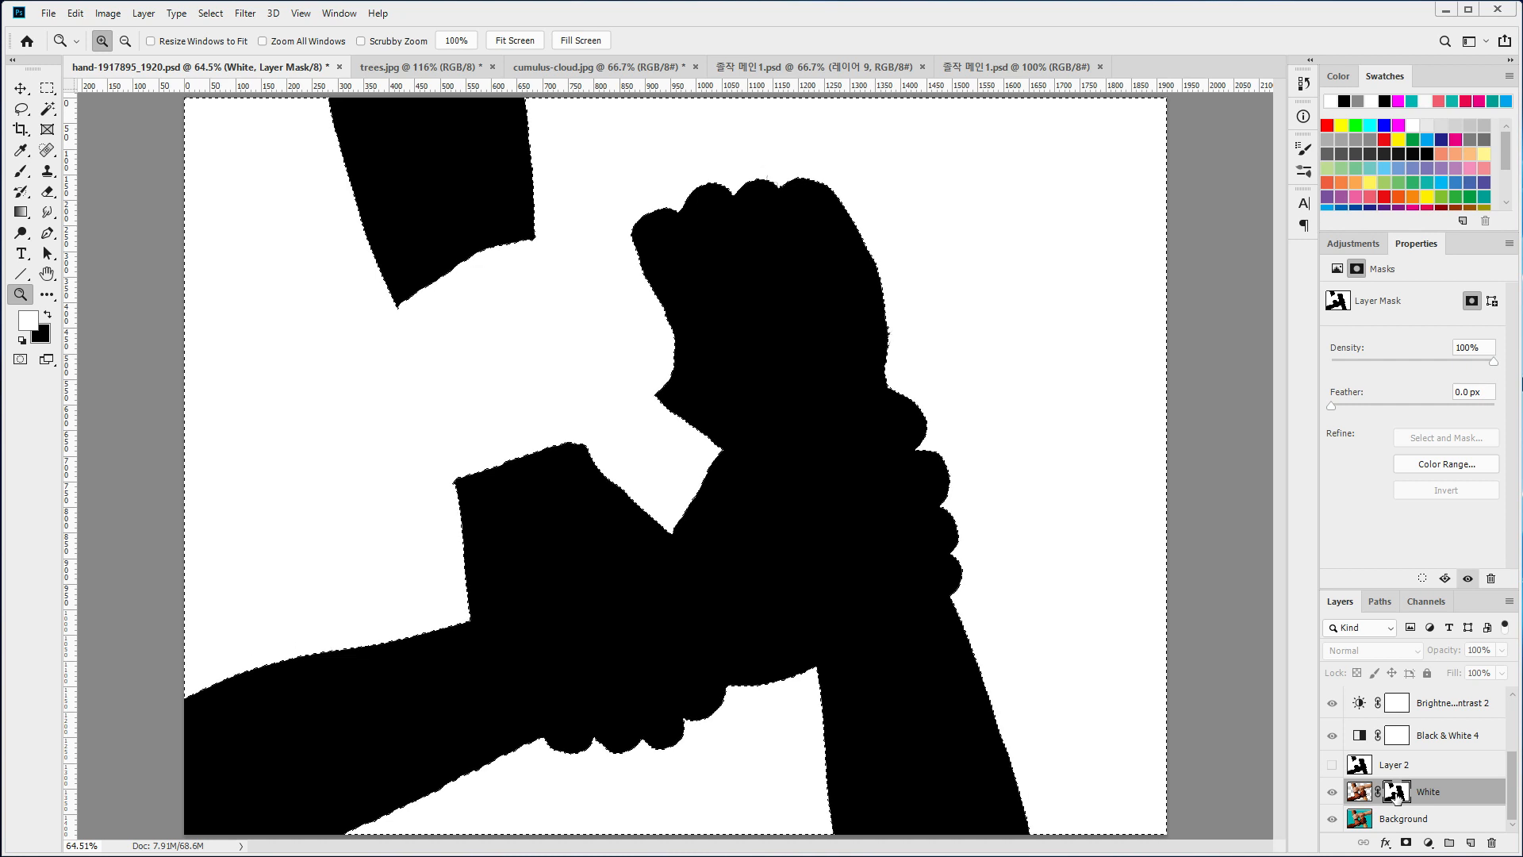
pyautogui.click(1428, 601)
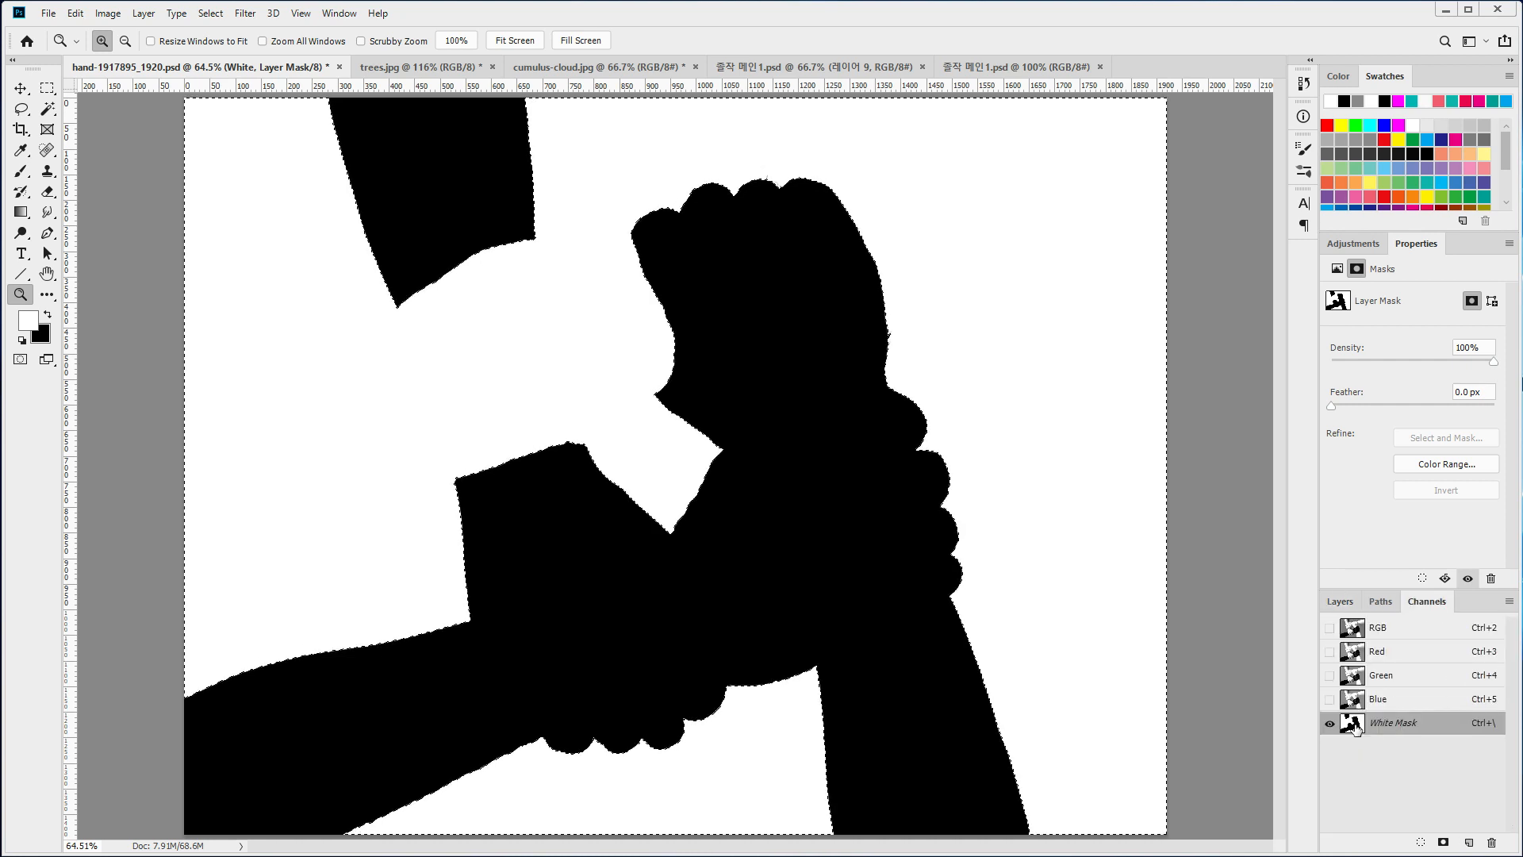
pyautogui.hotkey('ctrl', 'd')
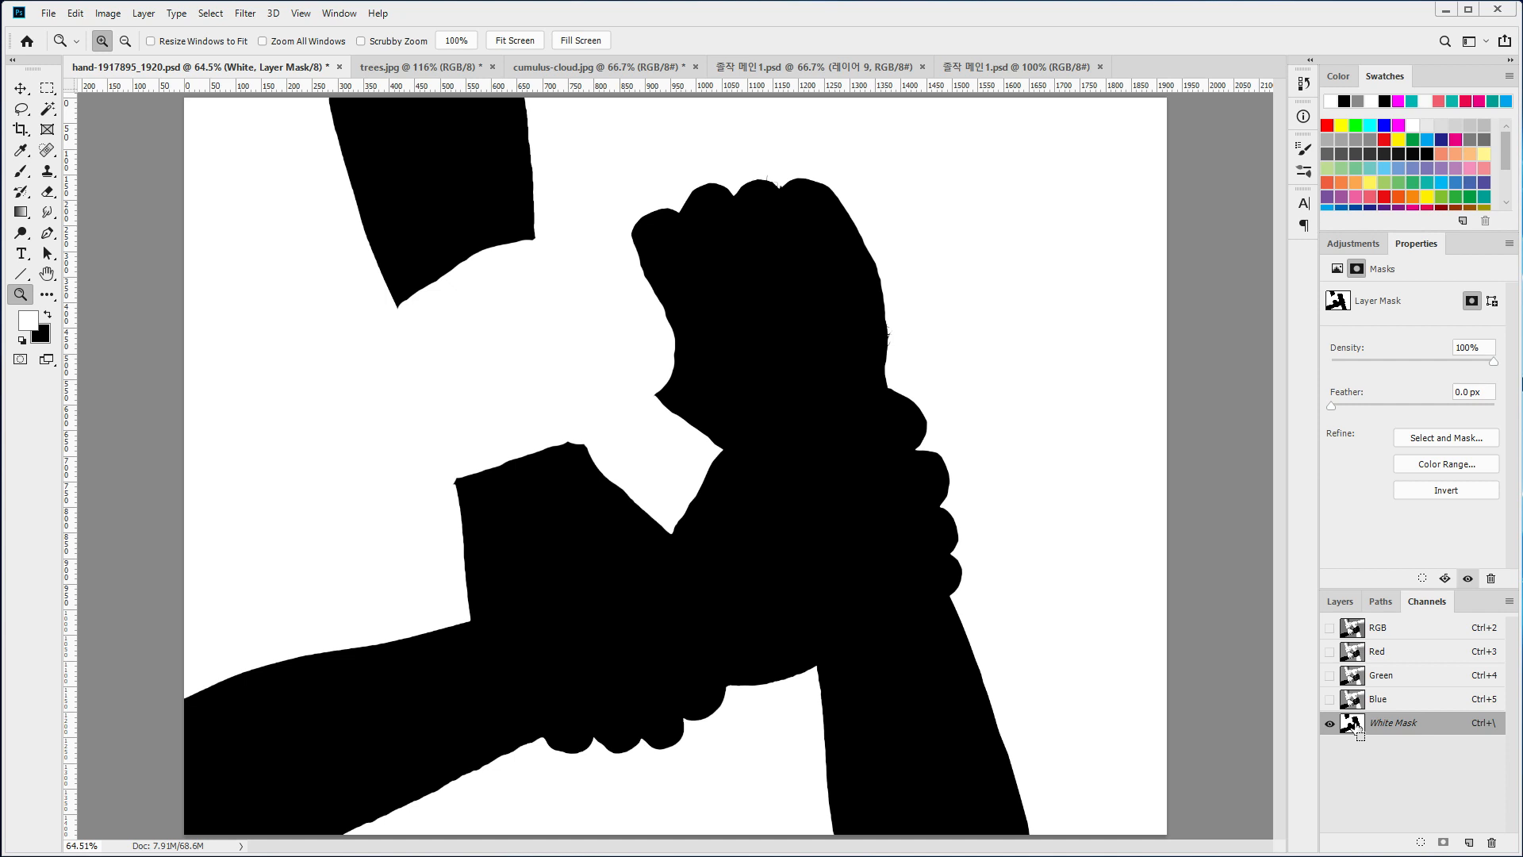
pyautogui.keyDown('ctrl'); pyautogui.click(1351, 726); pyautogui.keyUp('ctrl')
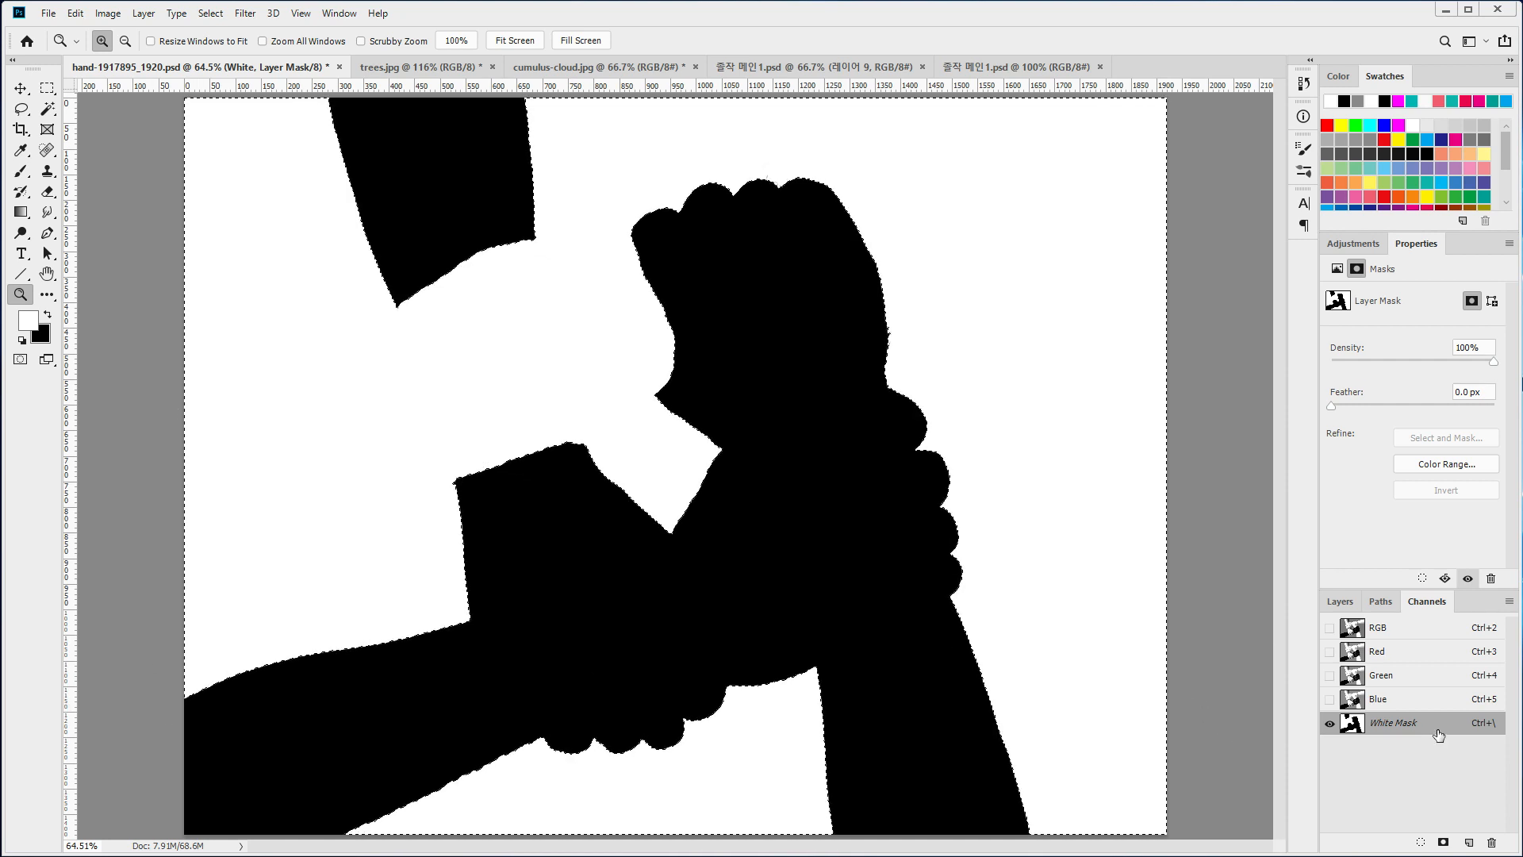
pyautogui.click(1340, 602)
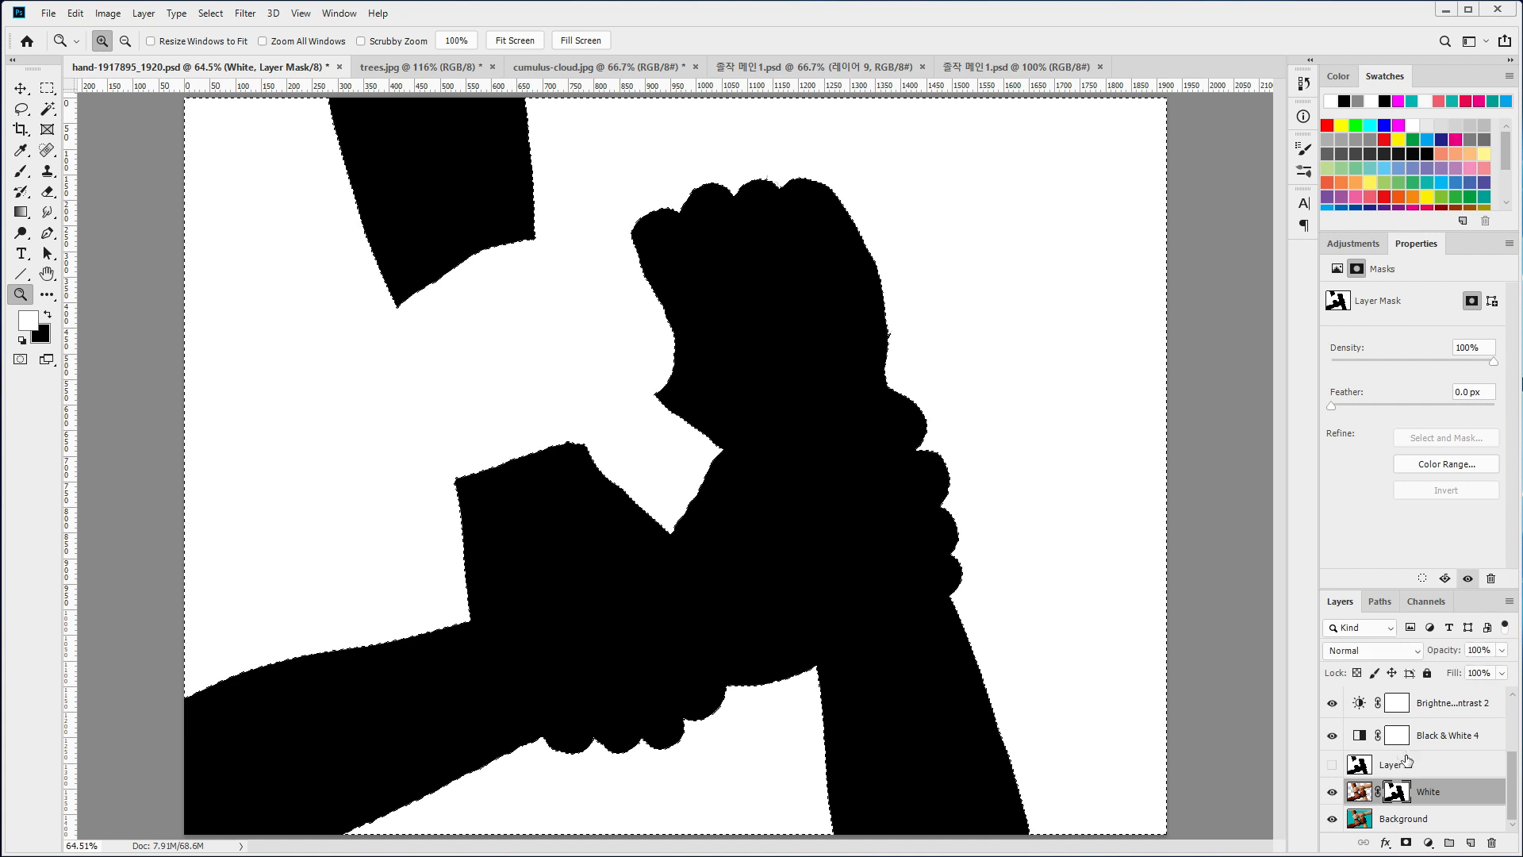
# - Show Layer 2, target the White layer's mask, and load its White Mask channel as a selection
pyautogui.click(1339, 767)
pyautogui.click(1333, 768)
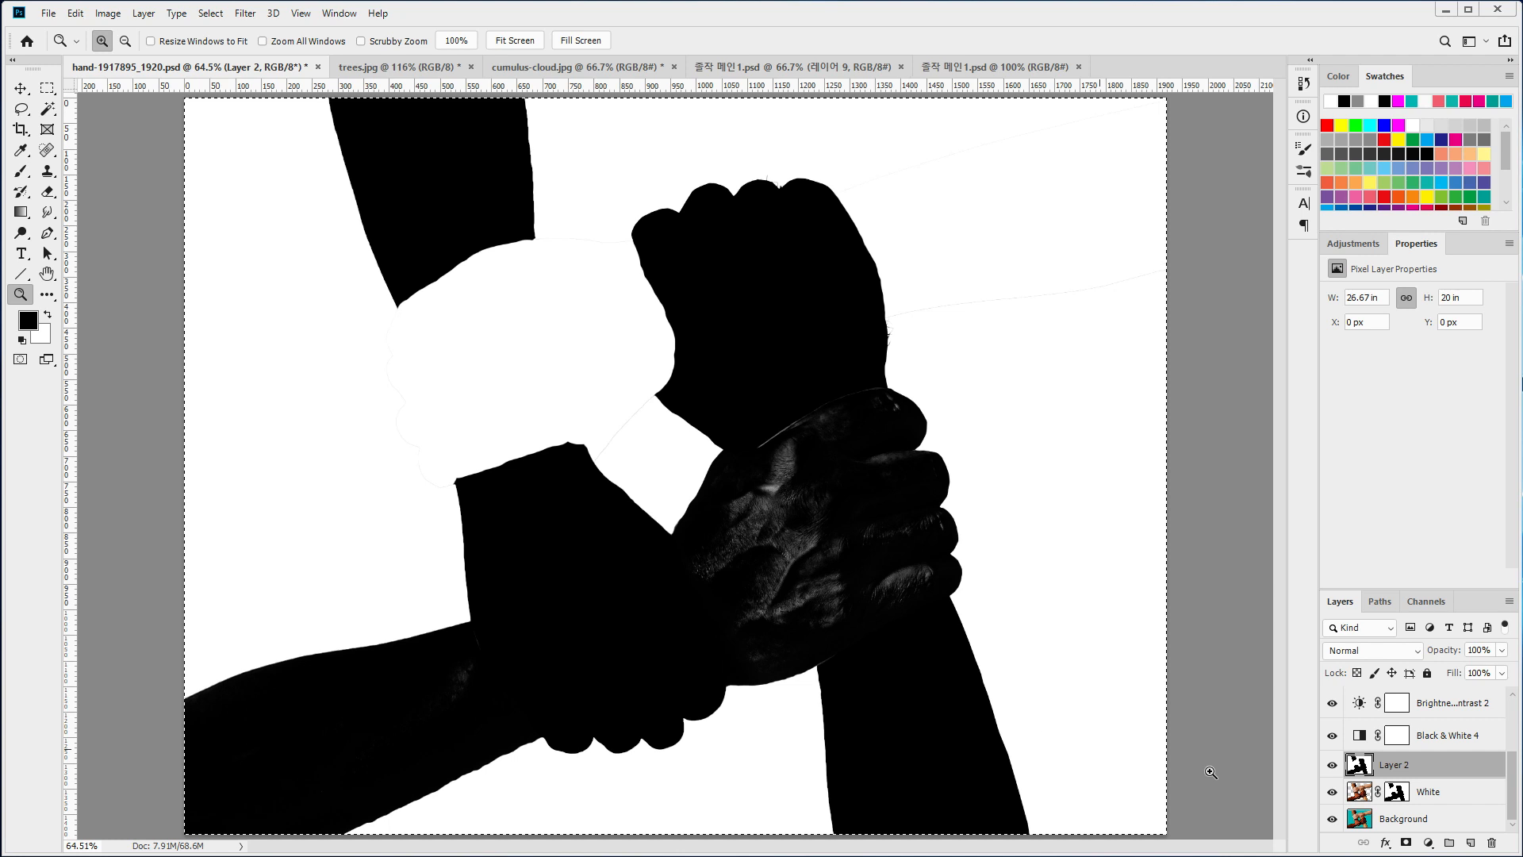
pyautogui.click(1398, 793)
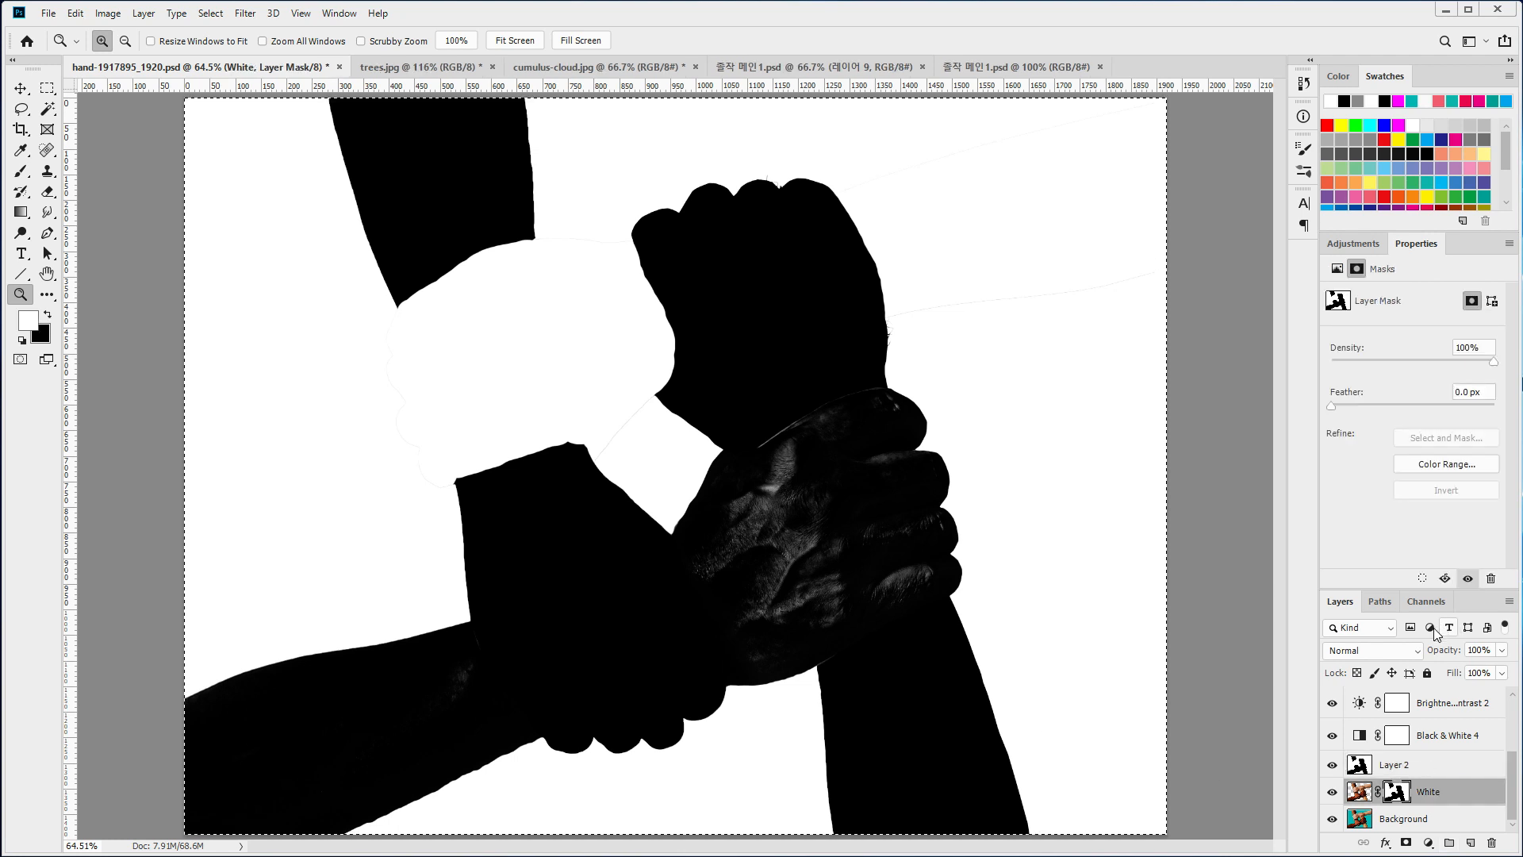
pyautogui.click(1427, 602)
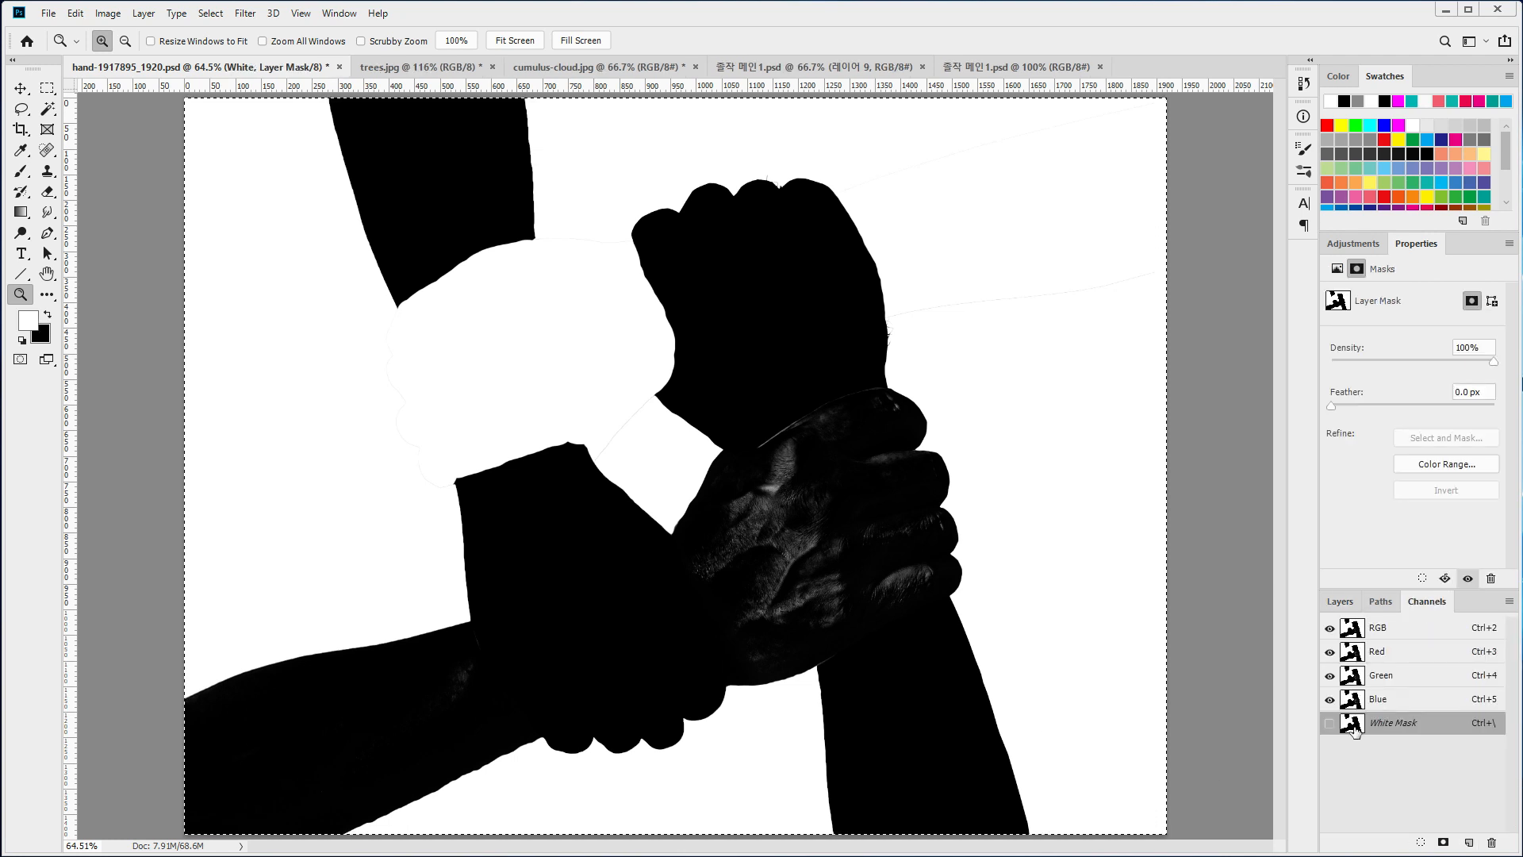
pyautogui.keyDown('ctrl'); pyautogui.click(1353, 723); pyautogui.keyUp('ctrl')
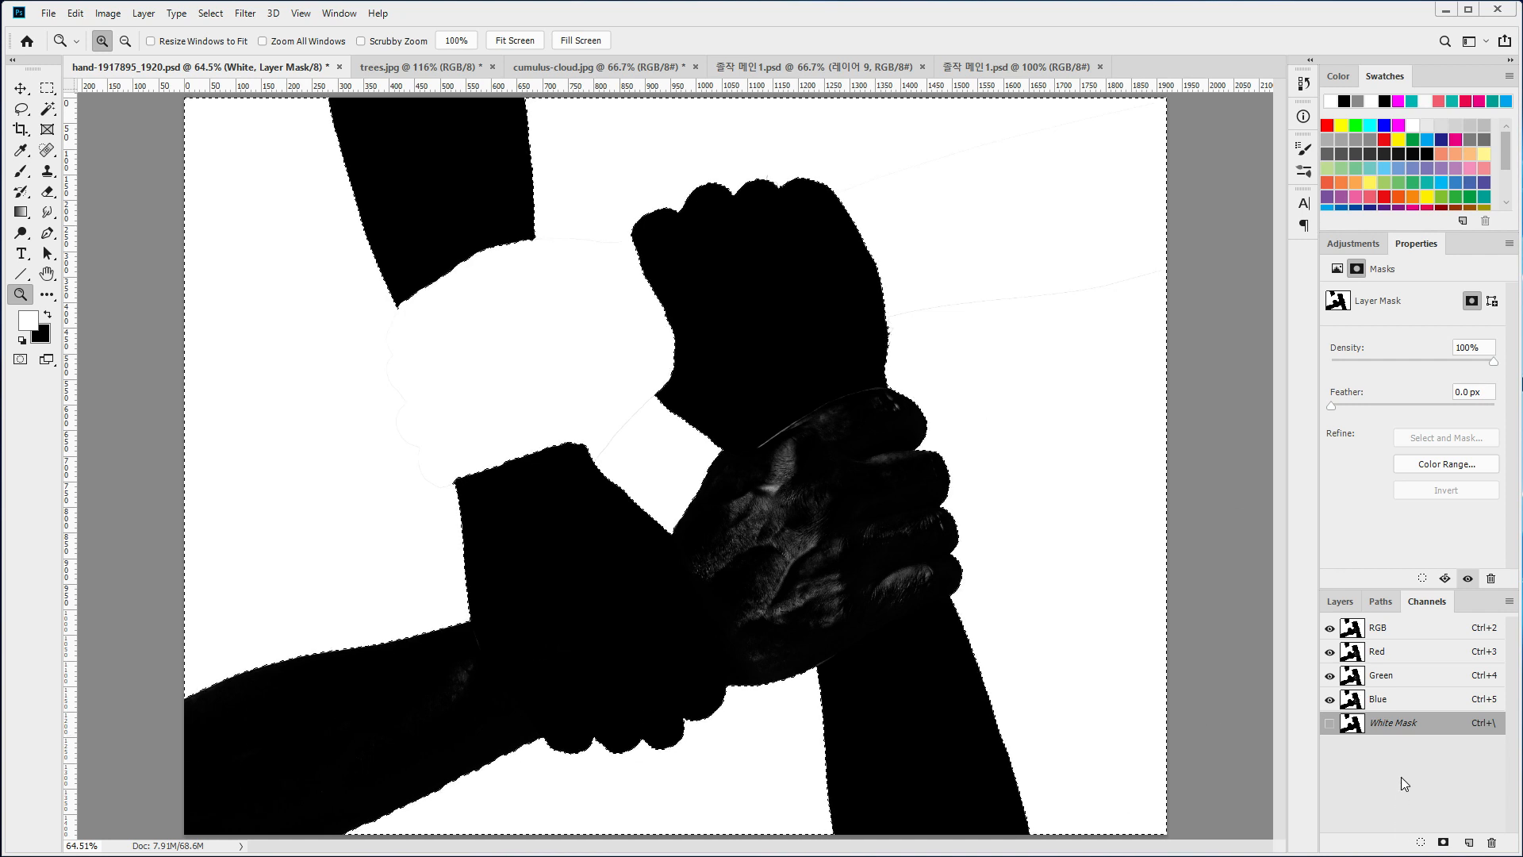
pyautogui.click(1340, 601)
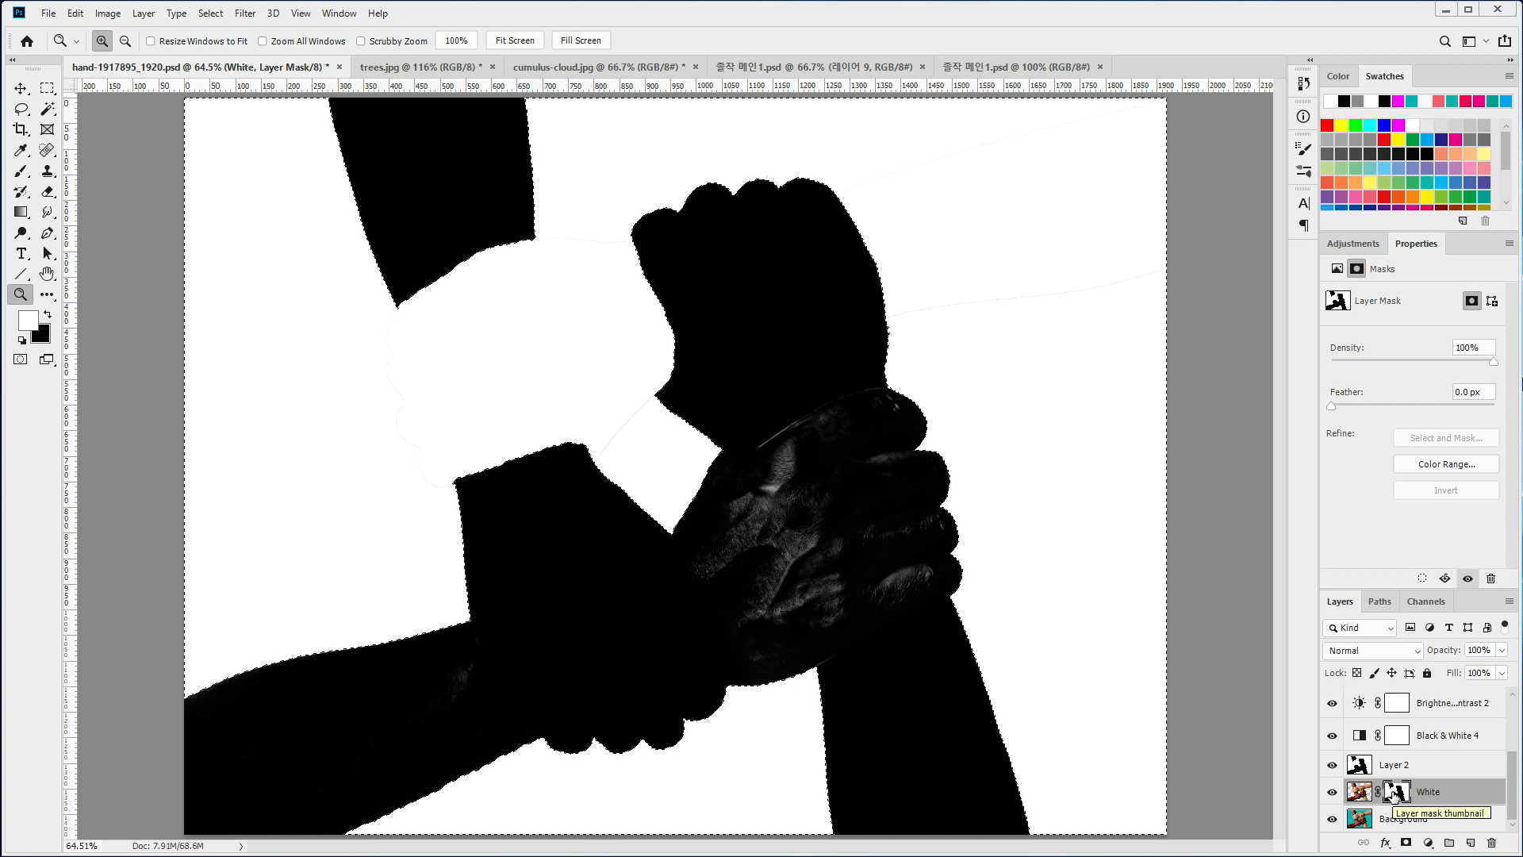
# - Select the Background layer and check which channels are available for it
pyautogui.click(1401, 820)
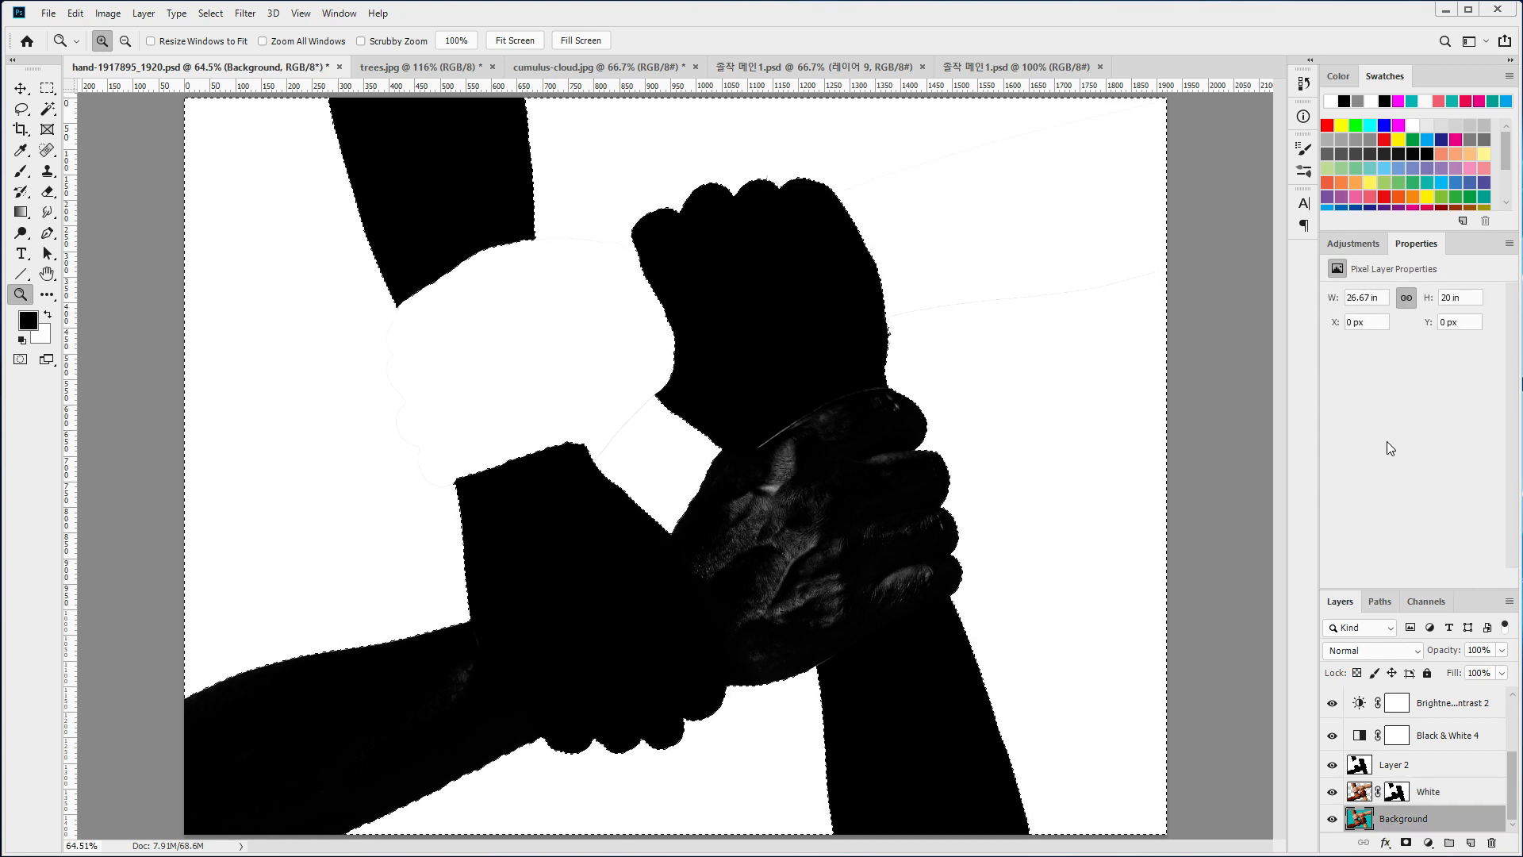
pyautogui.click(1417, 603)
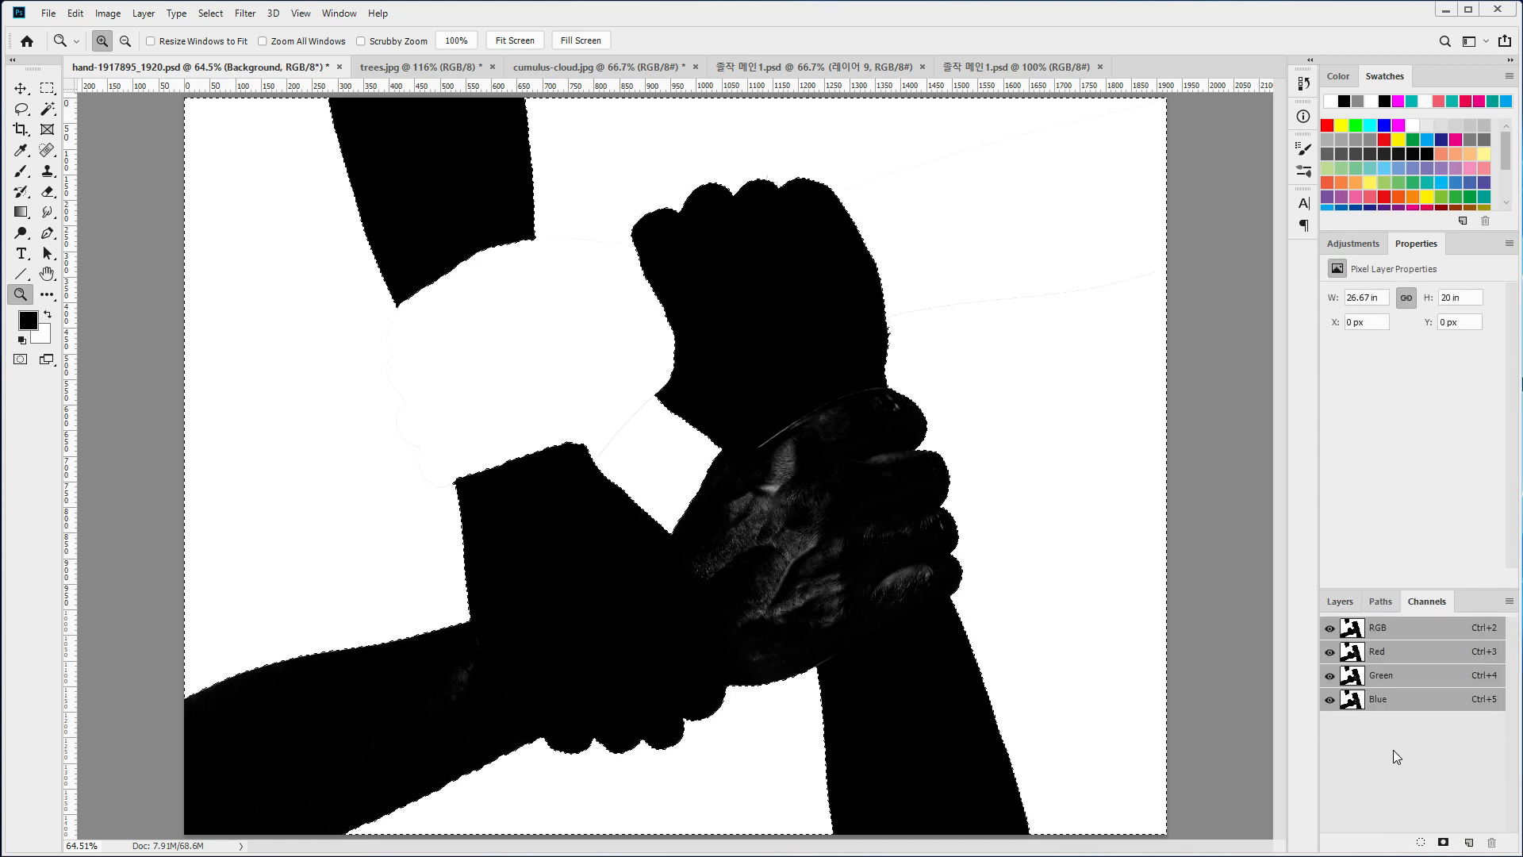
pyautogui.click(1340, 601)
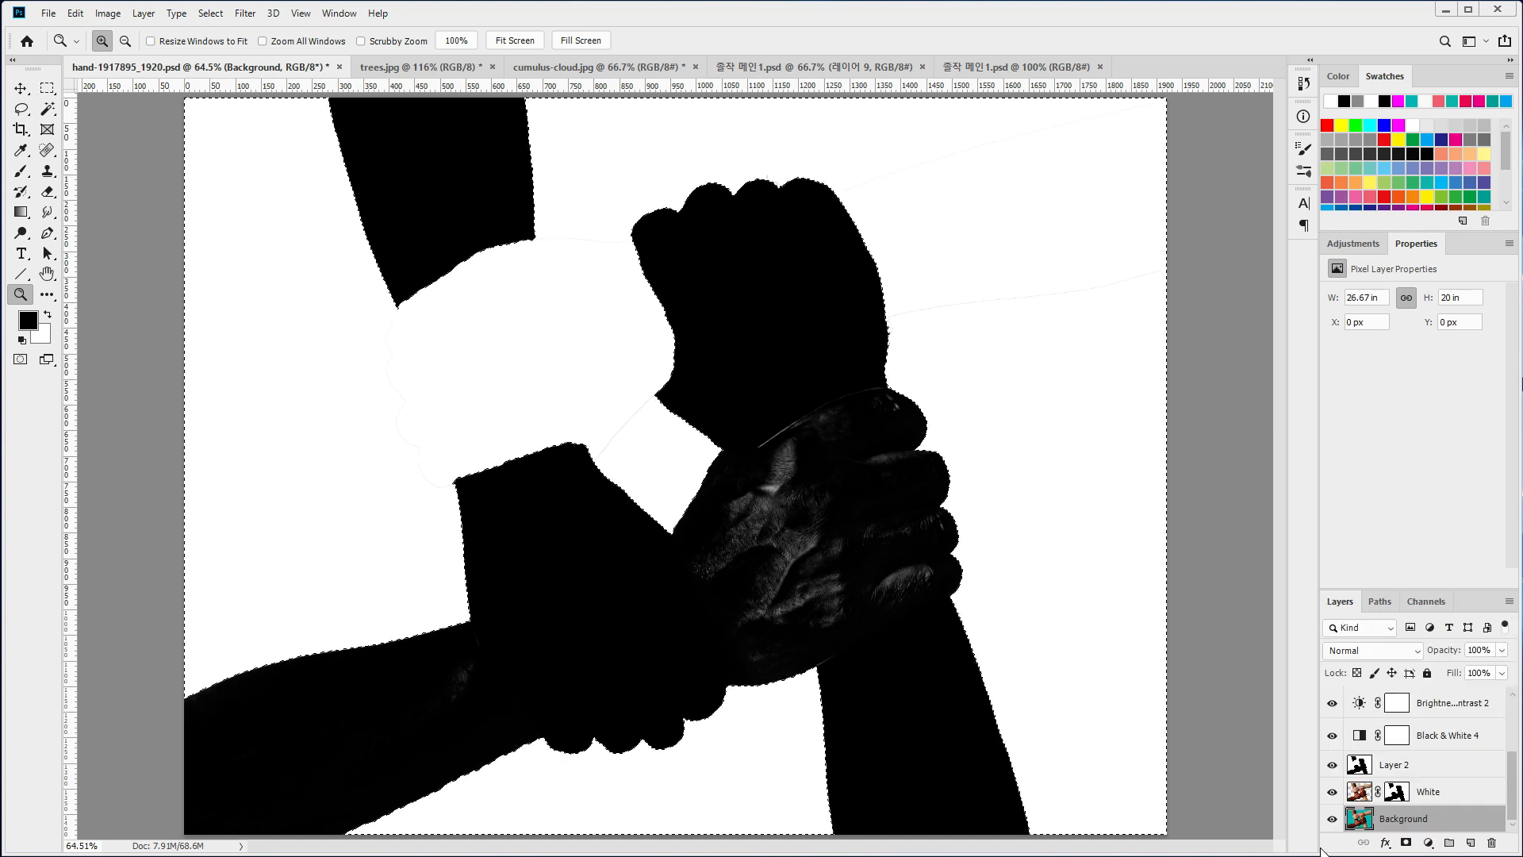
# - Target the White layer's mask and save the current selection as a new channel named white
pyautogui.click(1396, 792)
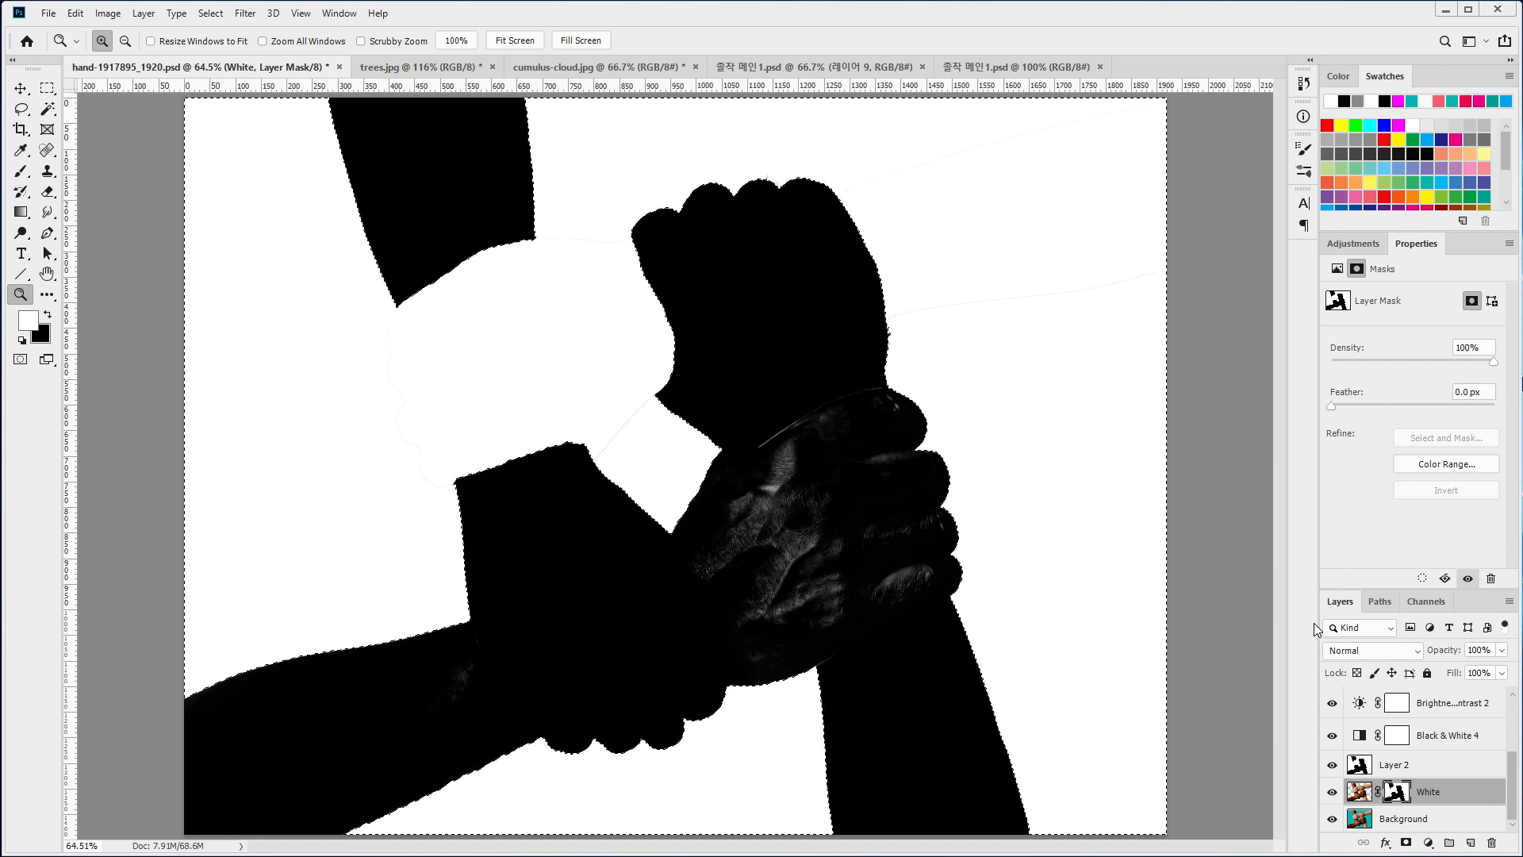
pyautogui.click(199, 19)
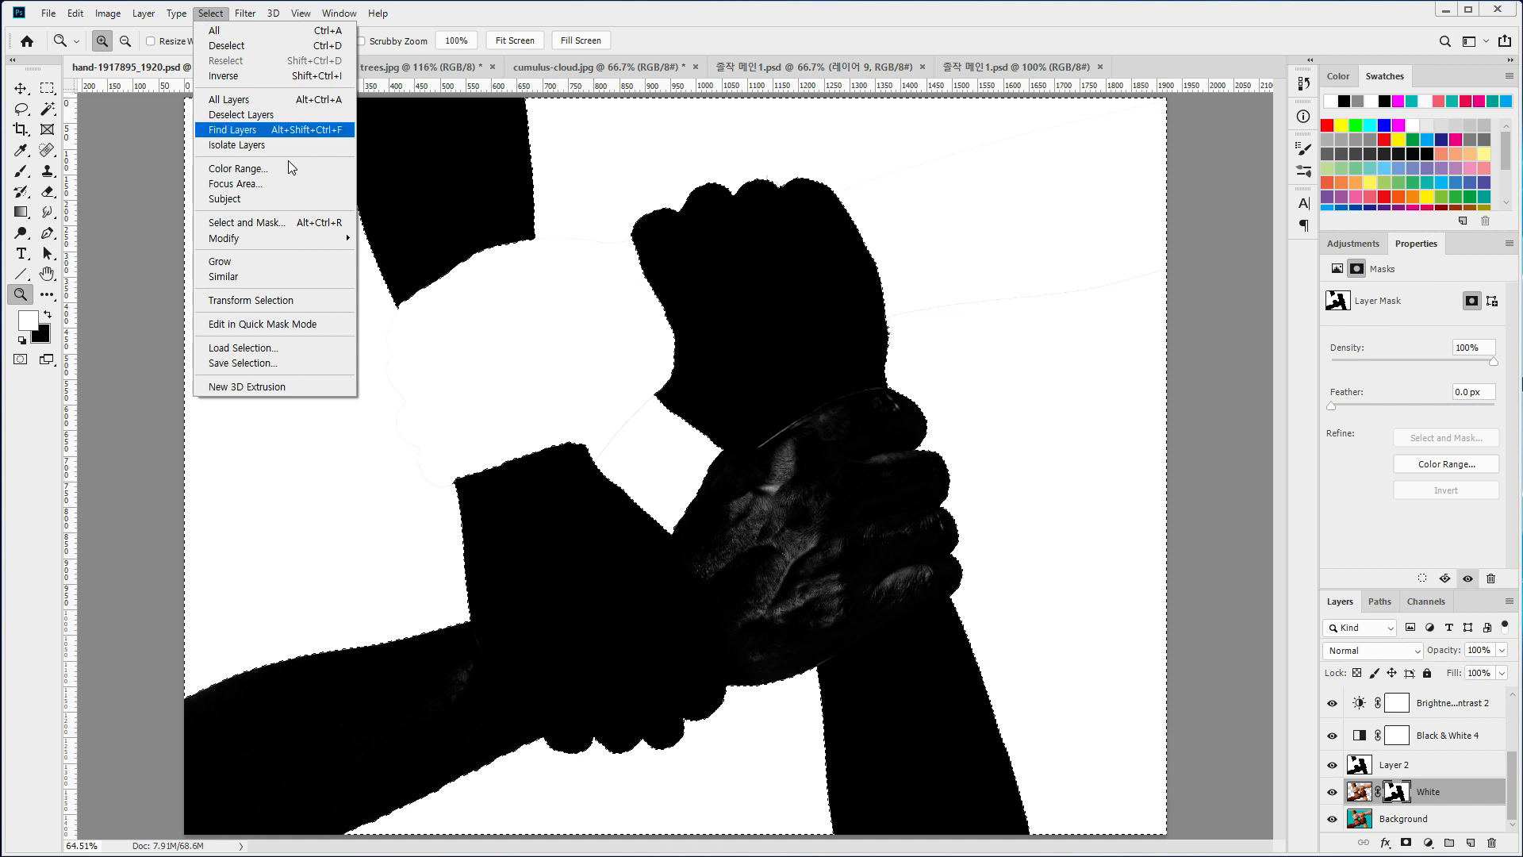
pyautogui.click(236, 364)
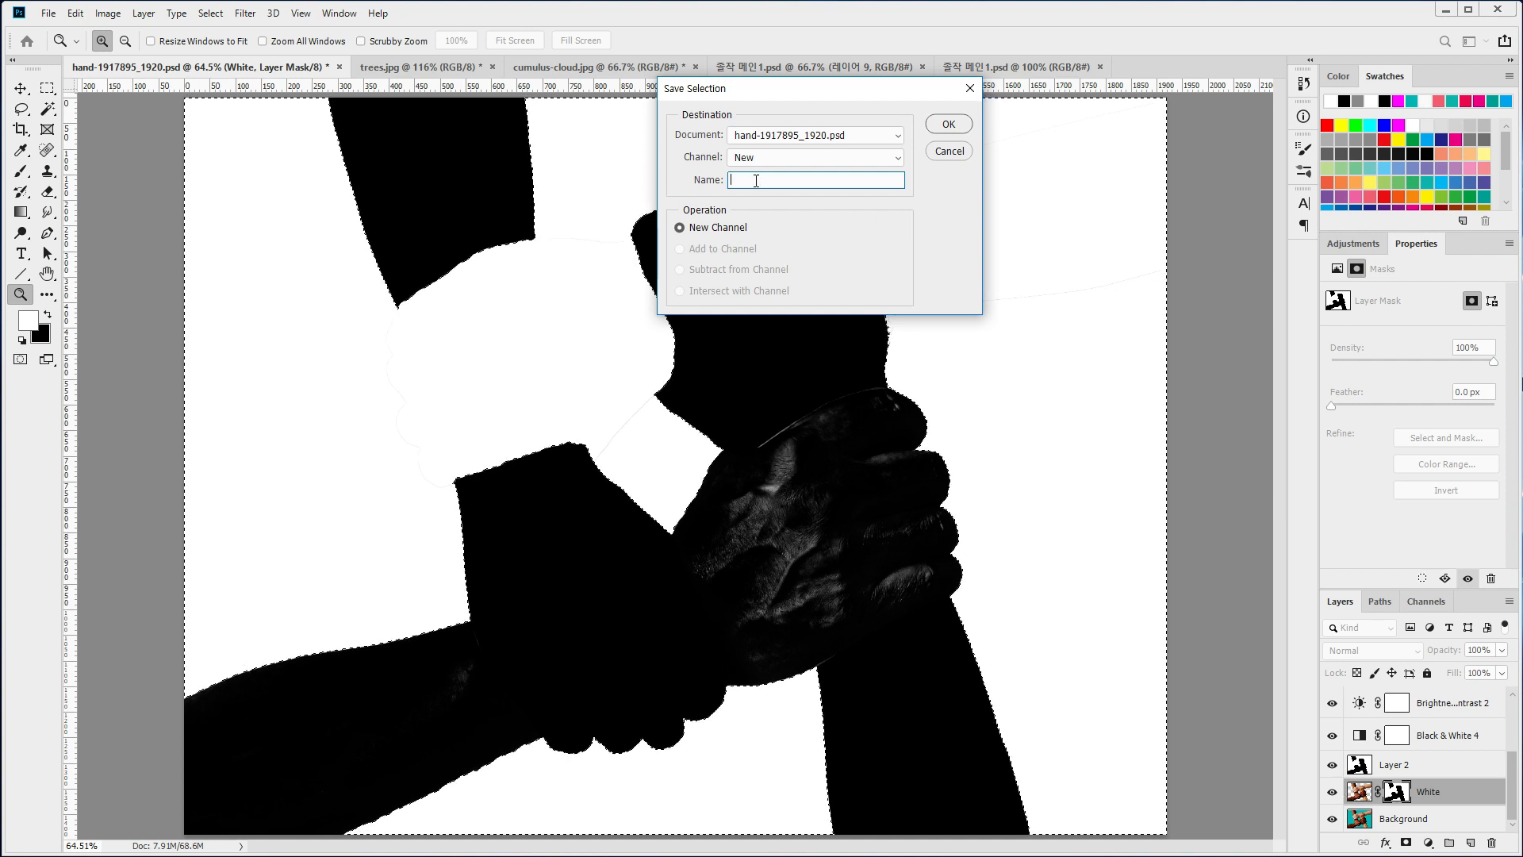
pyautogui.write('white')
pyautogui.click(947, 125)
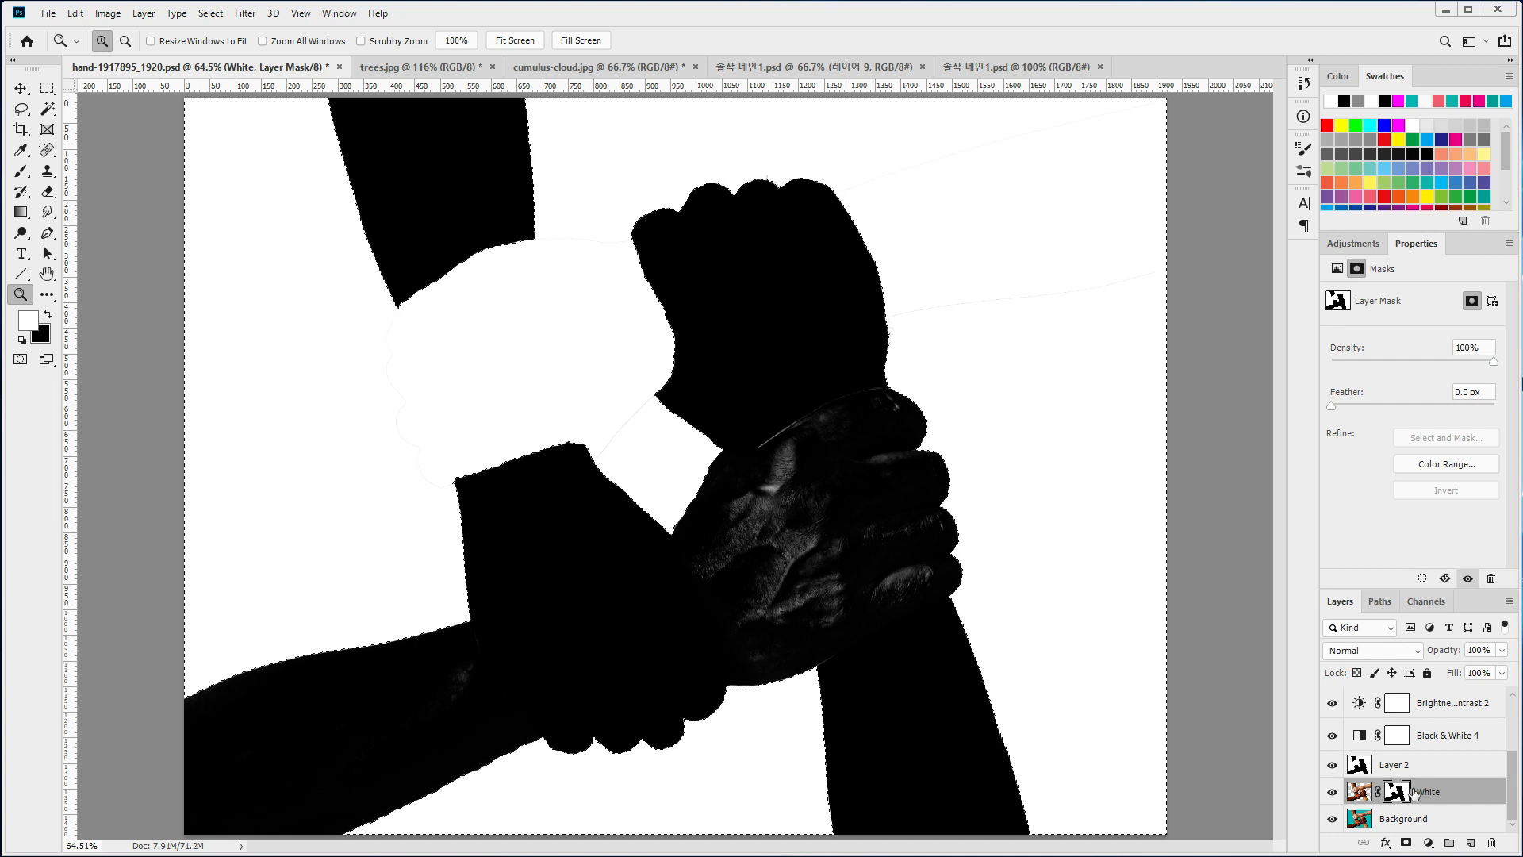
# - Select the Background layer, clear the selection and hide Layer 2, with the document's channels listed
pyautogui.click(1403, 819)
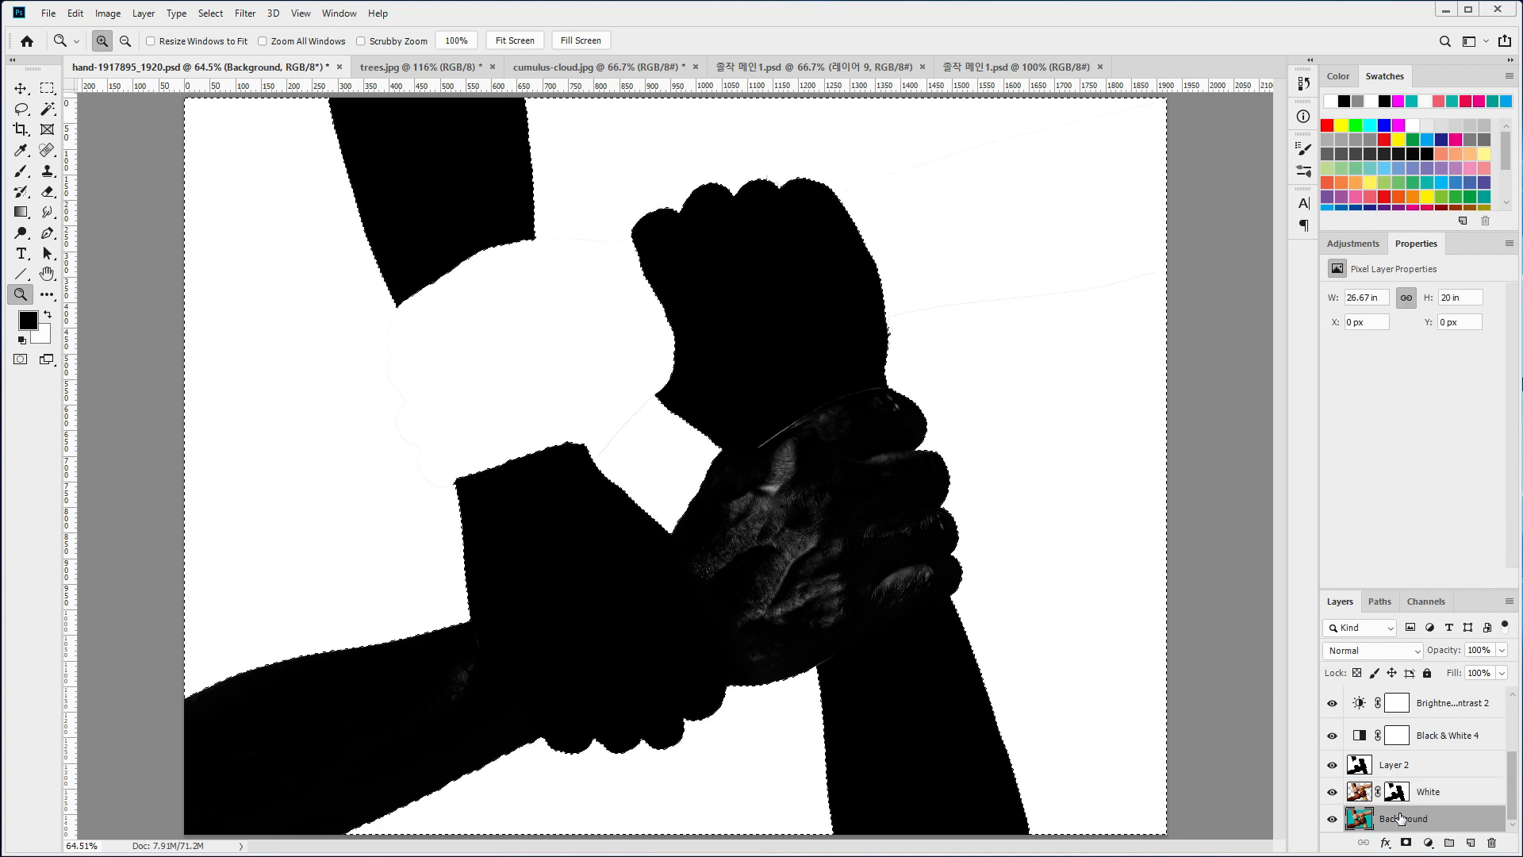
pyautogui.hotkey('ctrl', 'd')
pyautogui.click(1332, 765)
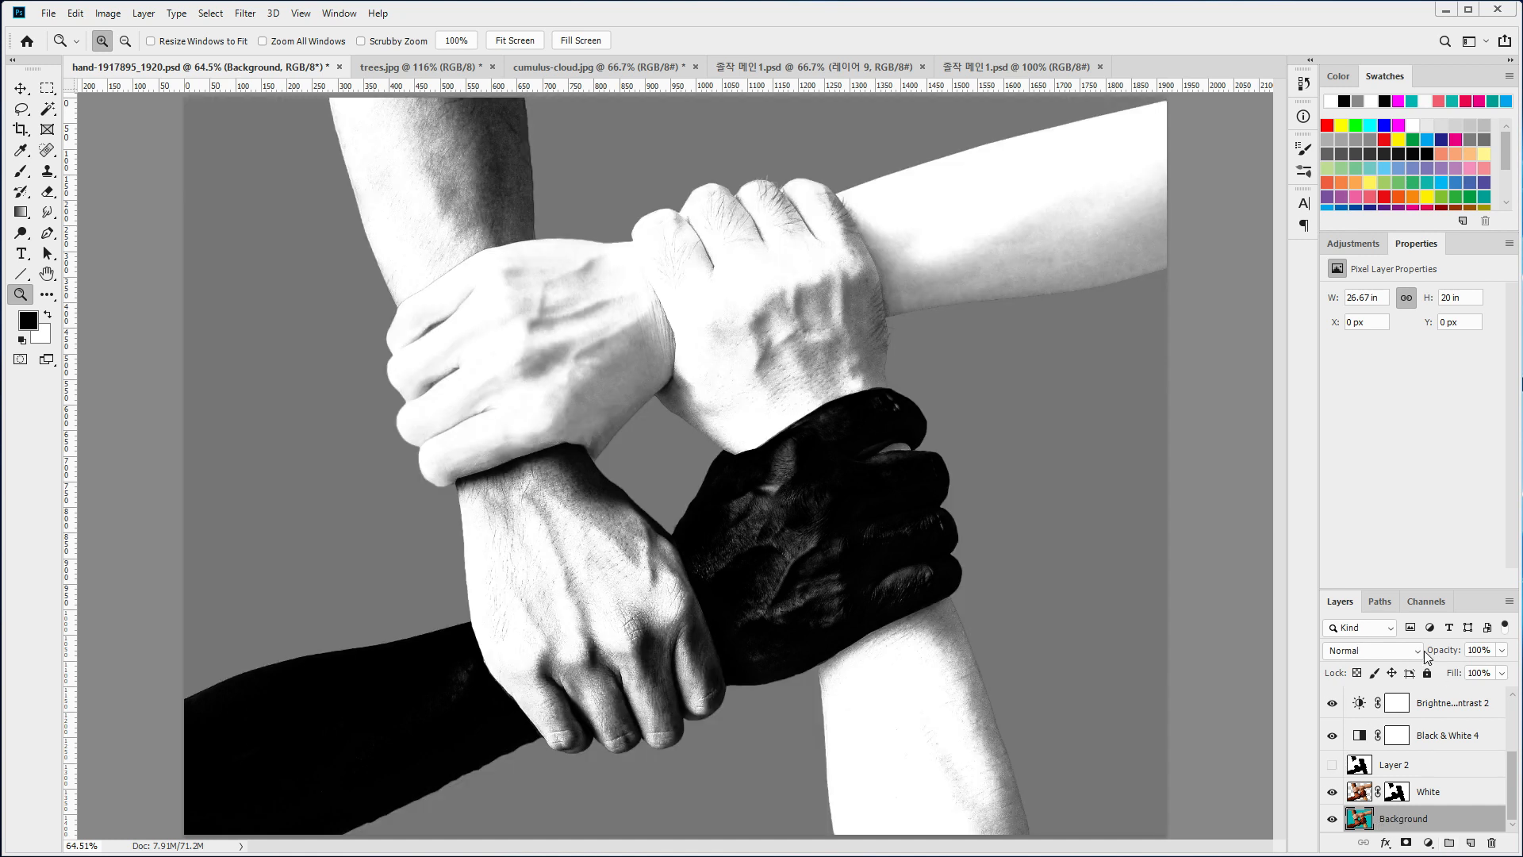
pyautogui.click(1426, 602)
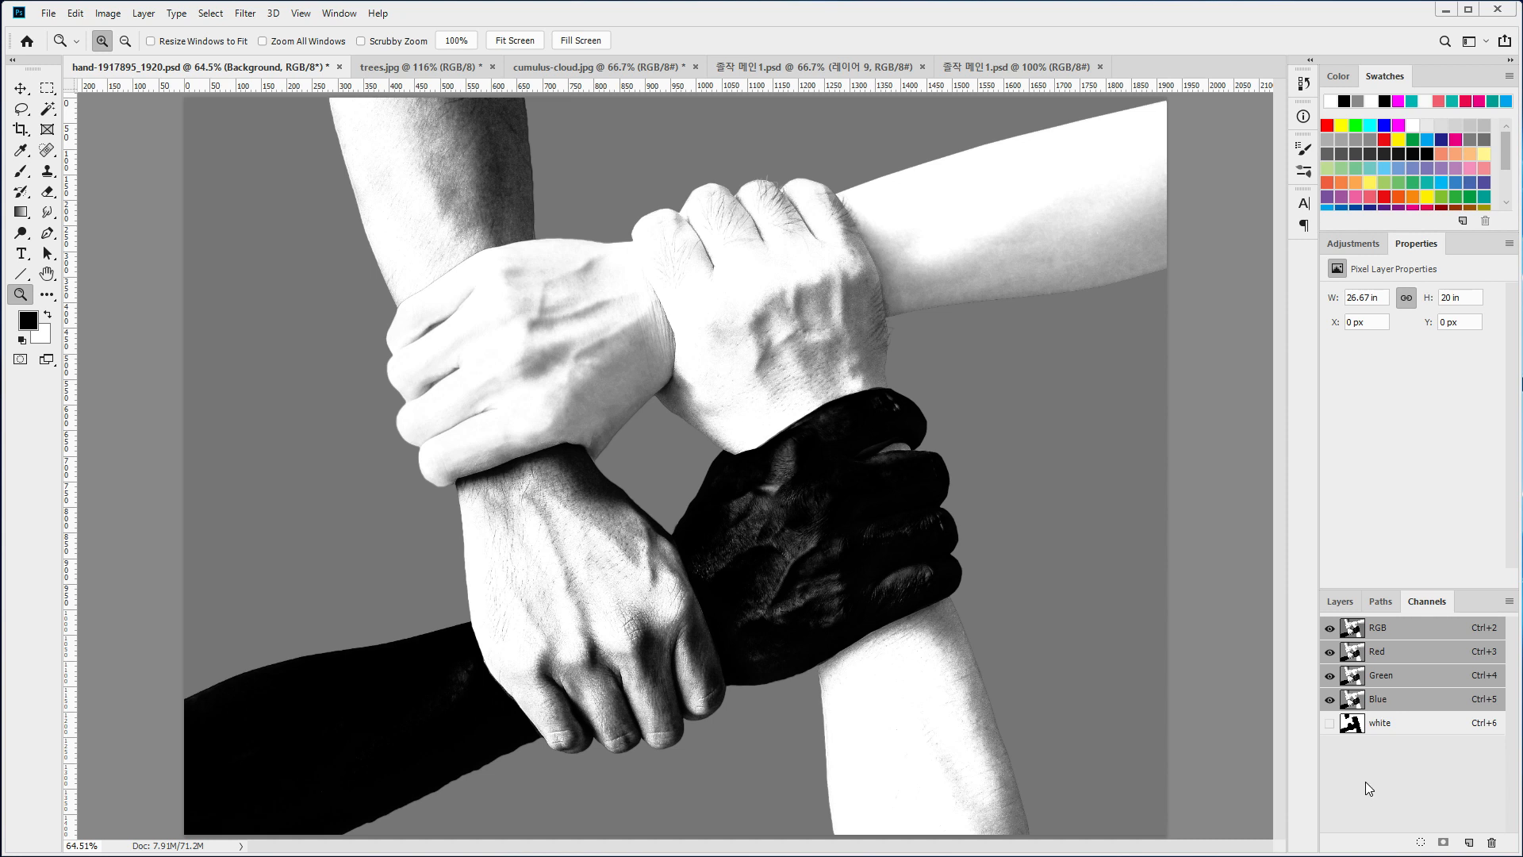
# - View the saved white channel on its own, check the layer list, and return to the RGB composite
pyautogui.click(1381, 729)
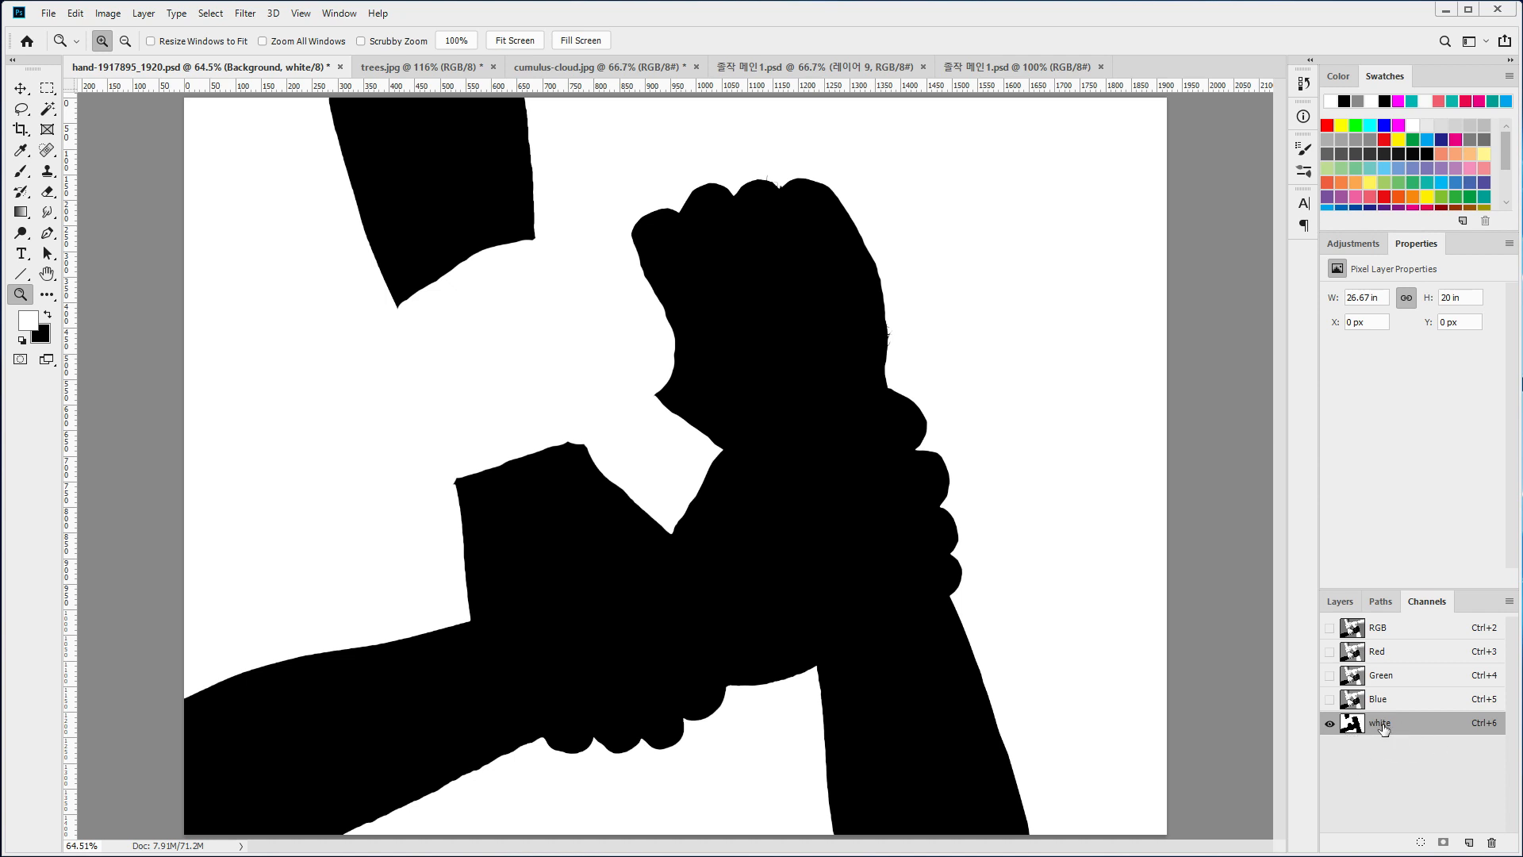
pyautogui.click(1340, 601)
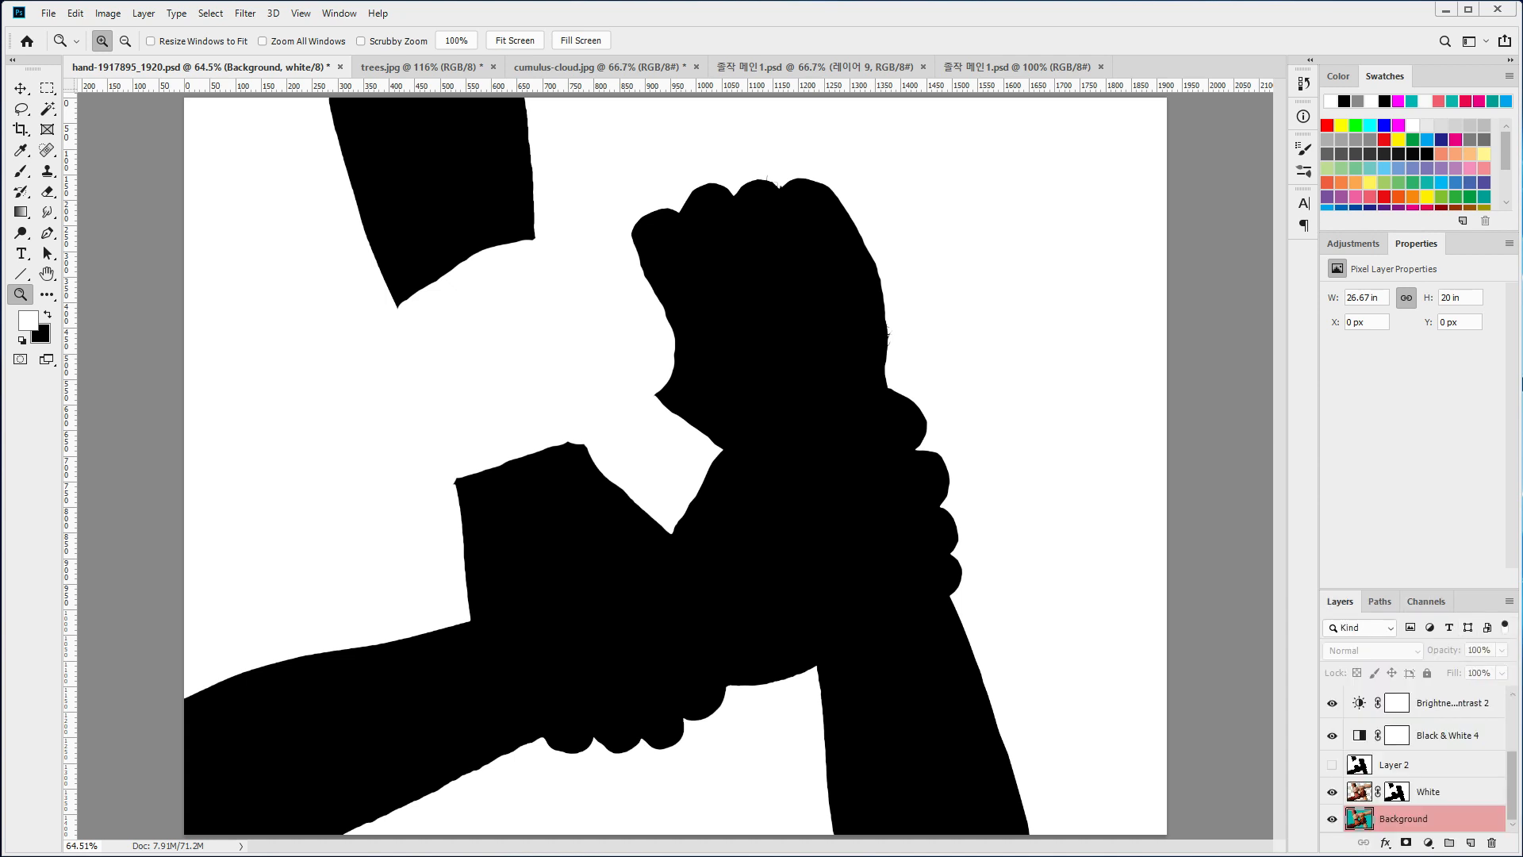
pyautogui.click(1426, 601)
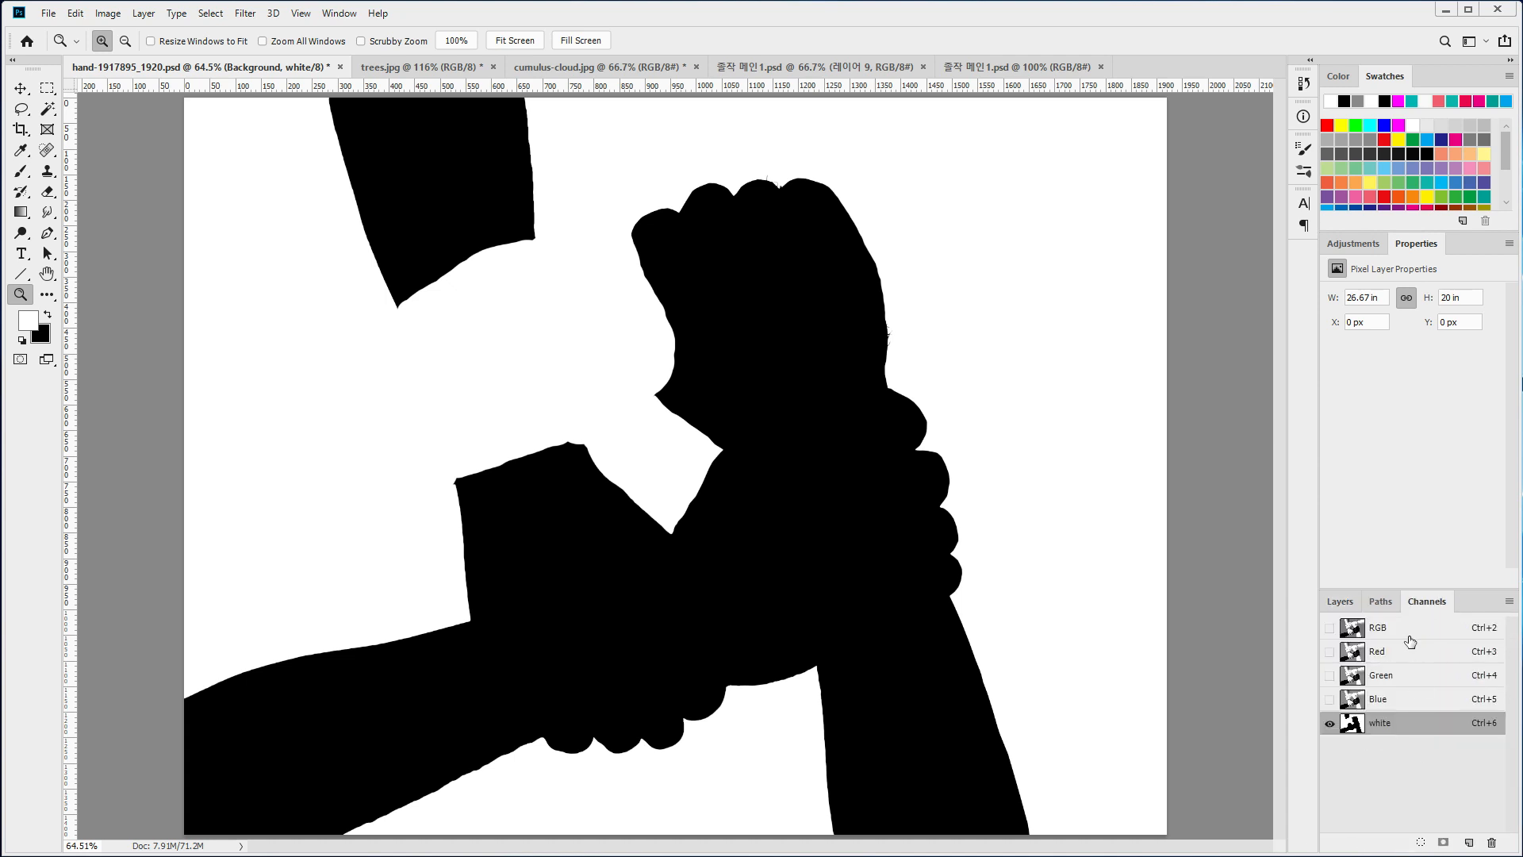
pyautogui.click(1410, 631)
pyautogui.click(1340, 600)
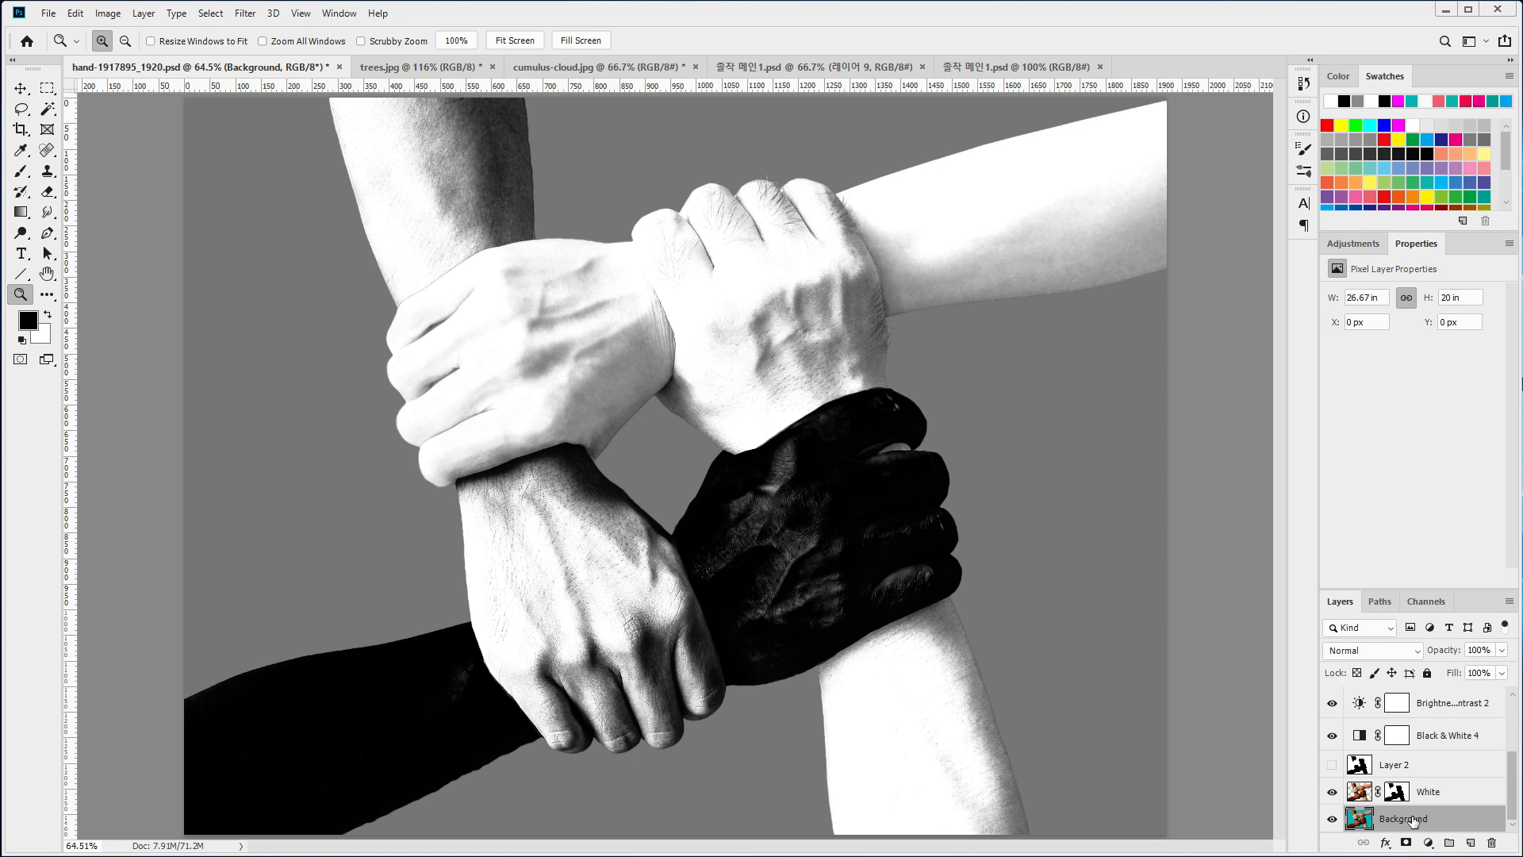
# - Hide the White and Black layers and their adjustment layers, leaving only the Background displayed
pyautogui.moveTo(1333, 792); pyautogui.dragTo(1334, 700)
pyautogui.scroll(3, 1407, 768)
pyautogui.moveTo(1333, 781); pyautogui.dragTo(1336, 702)
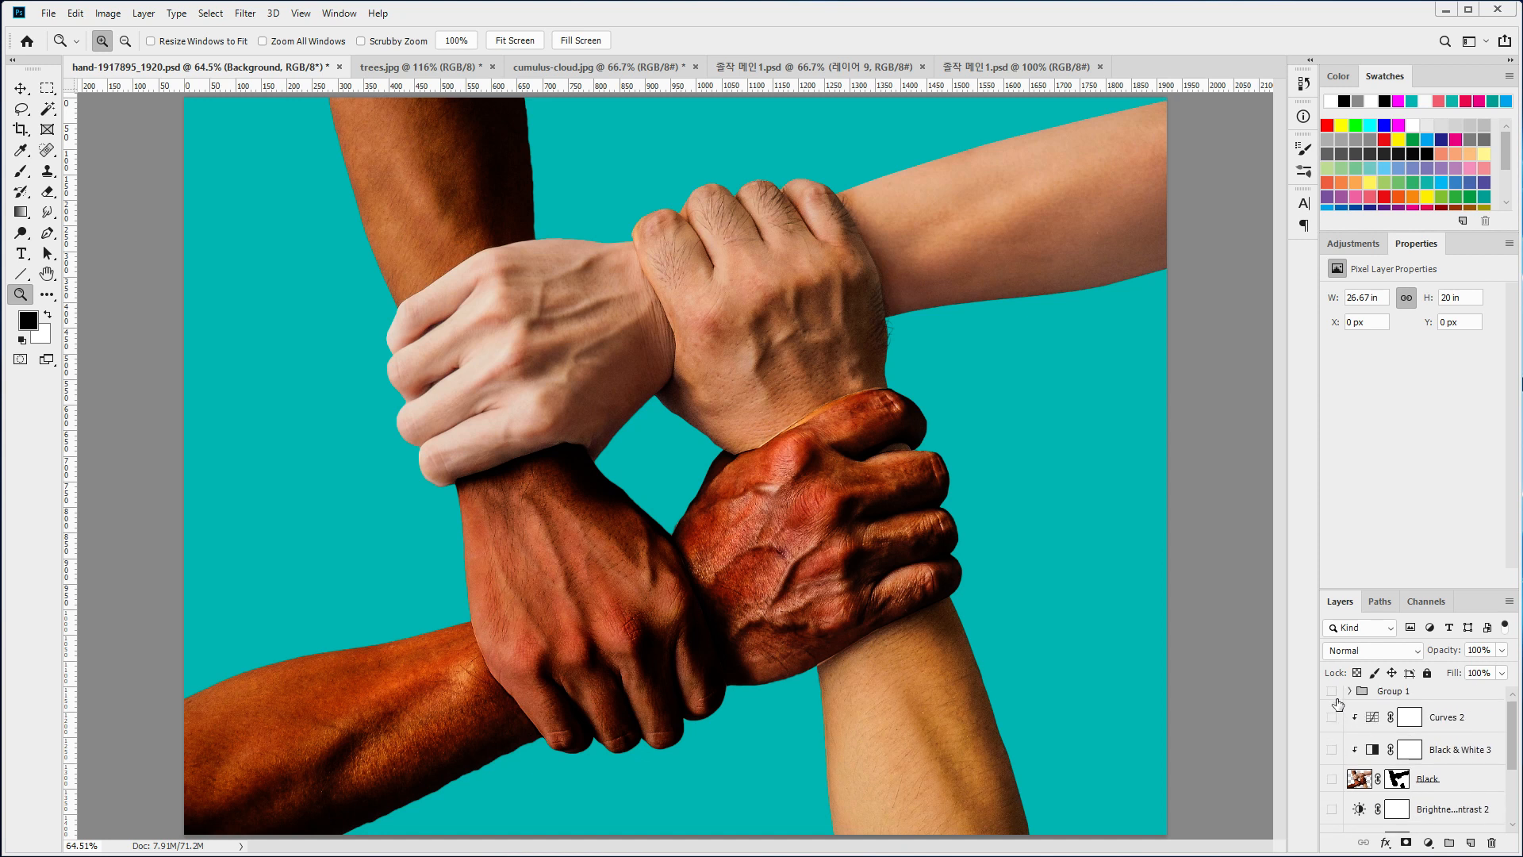
pyautogui.scroll(-3, 1465, 754)
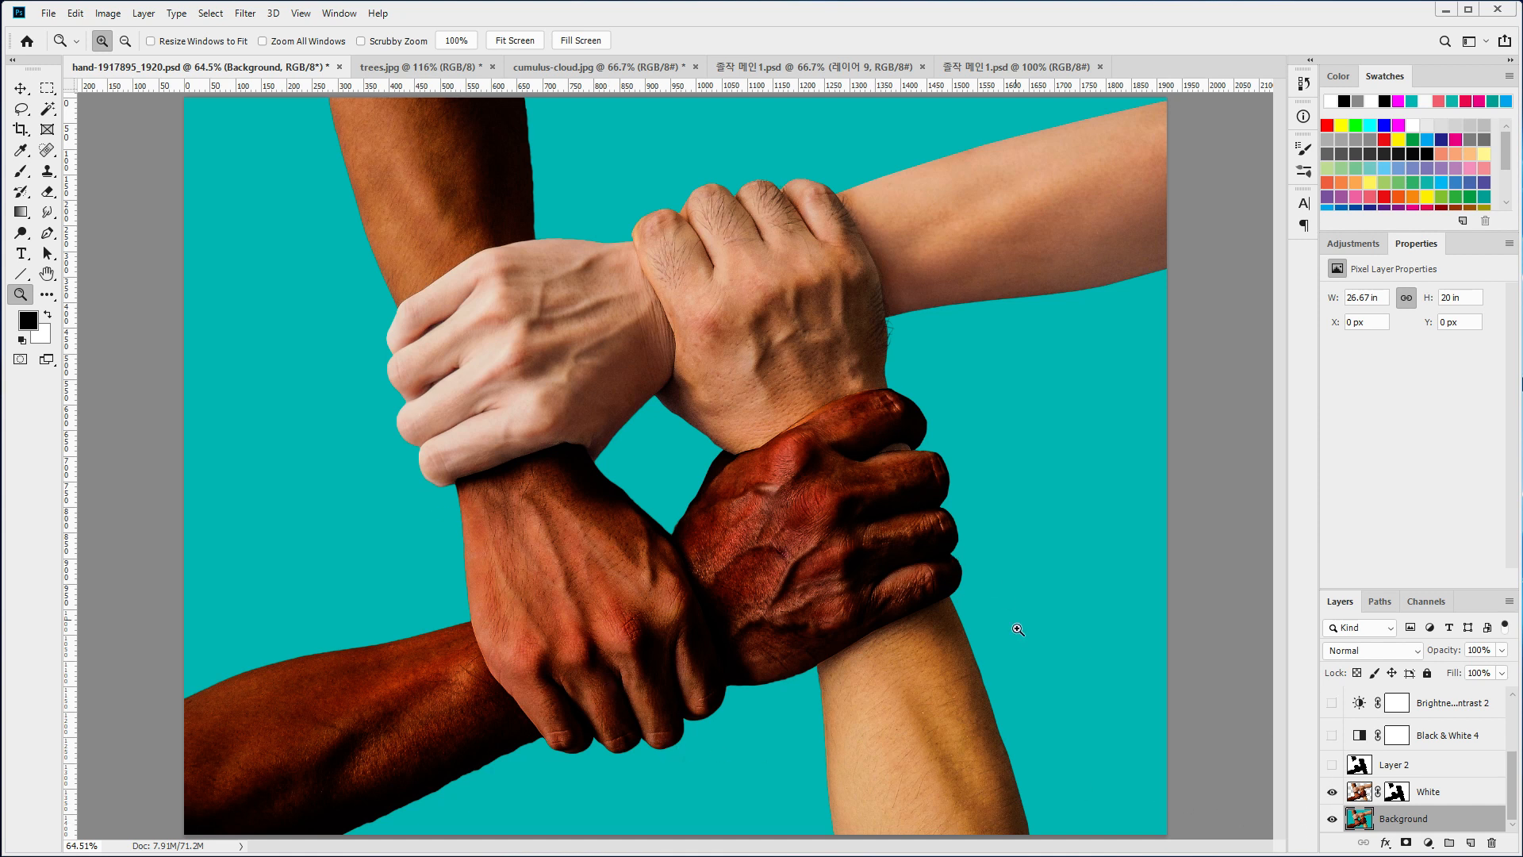
pyautogui.click(1333, 793)
pyautogui.click(1333, 793)
# - Load the saved white channel as a selection over the Background image
pyautogui.click(1419, 601)
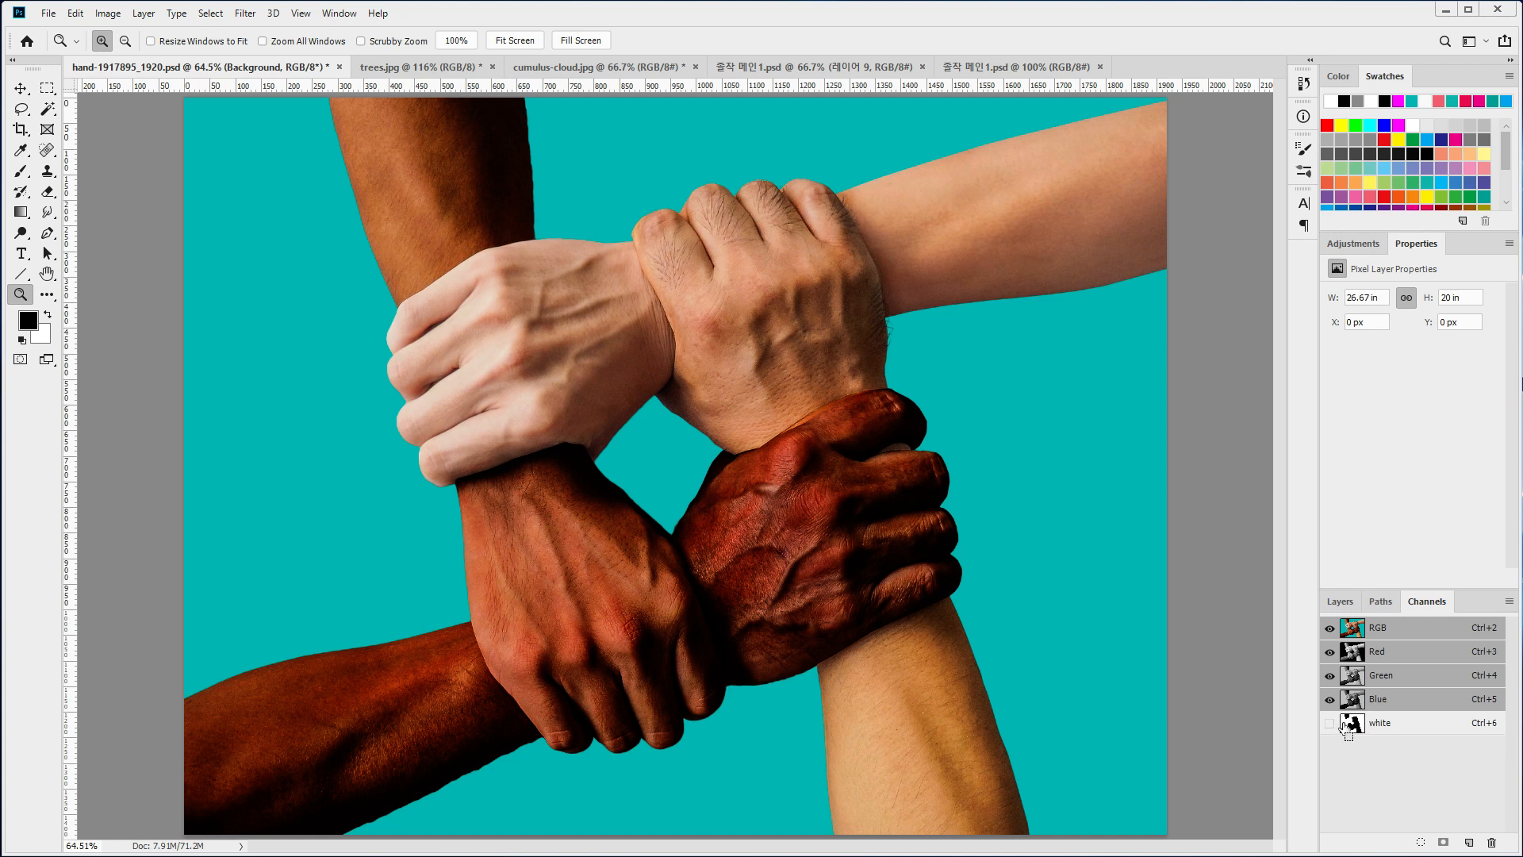
pyautogui.keyDown('ctrl'); pyautogui.click(1354, 726); pyautogui.keyUp('ctrl')
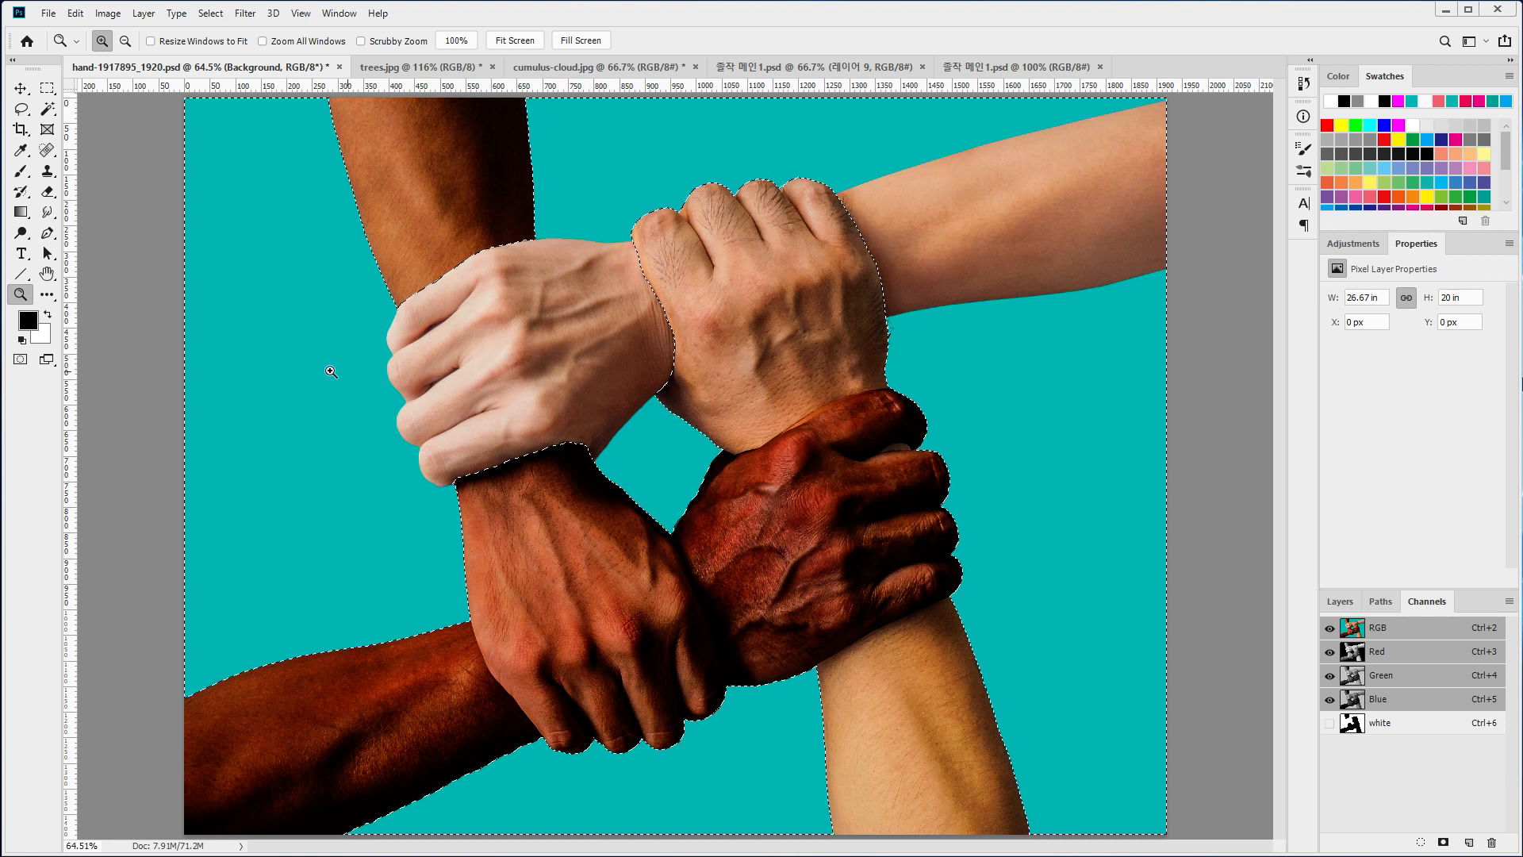
pyautogui.click(1339, 601)
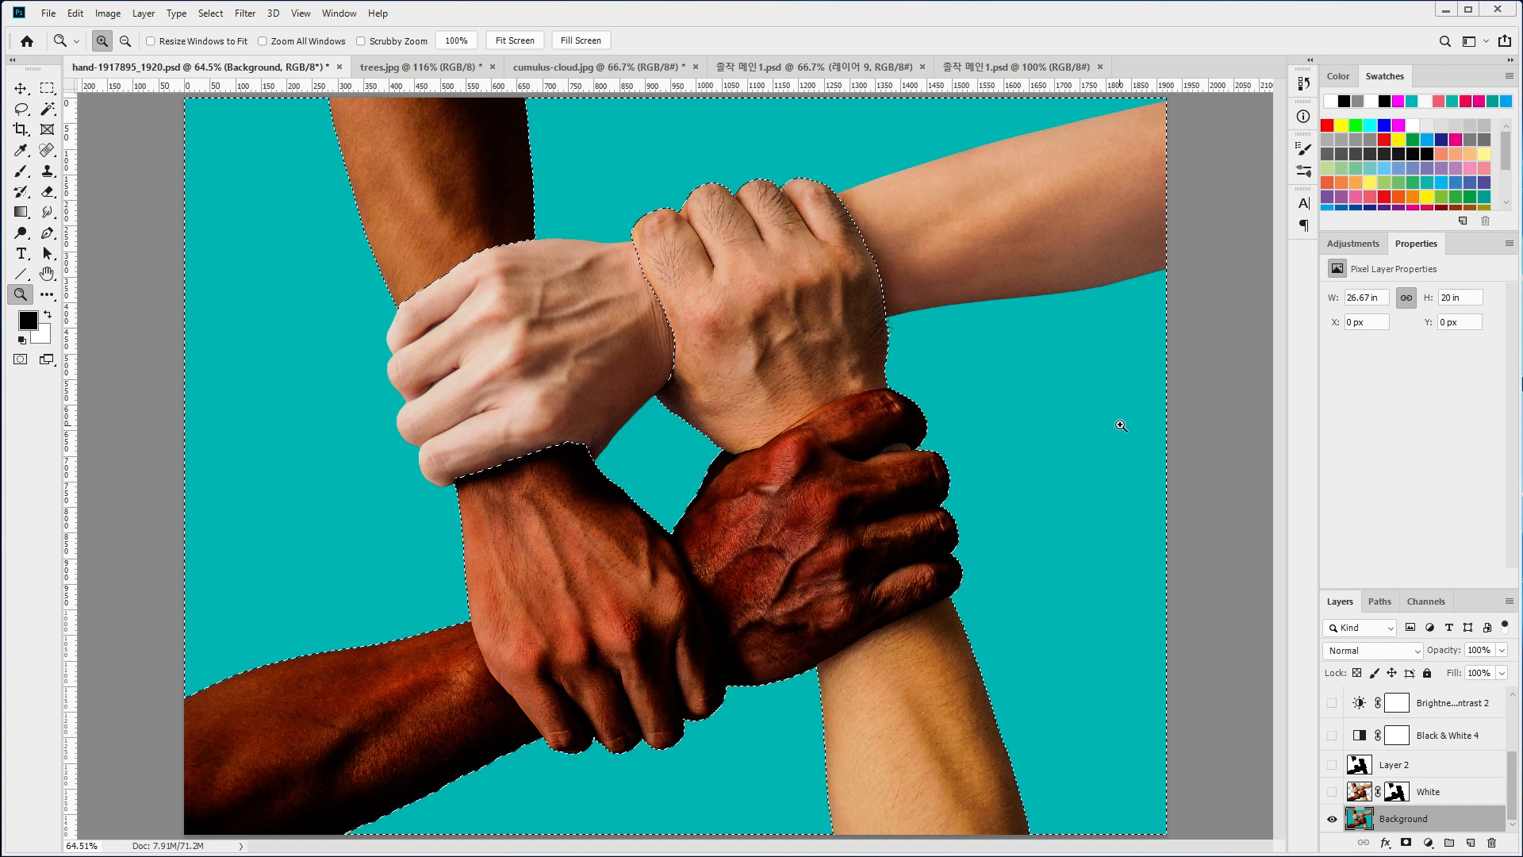
# - Show the White and Black layers again together with their Black & White, Brightness/Contrast and Curves adjustments
pyautogui.click(1332, 792)
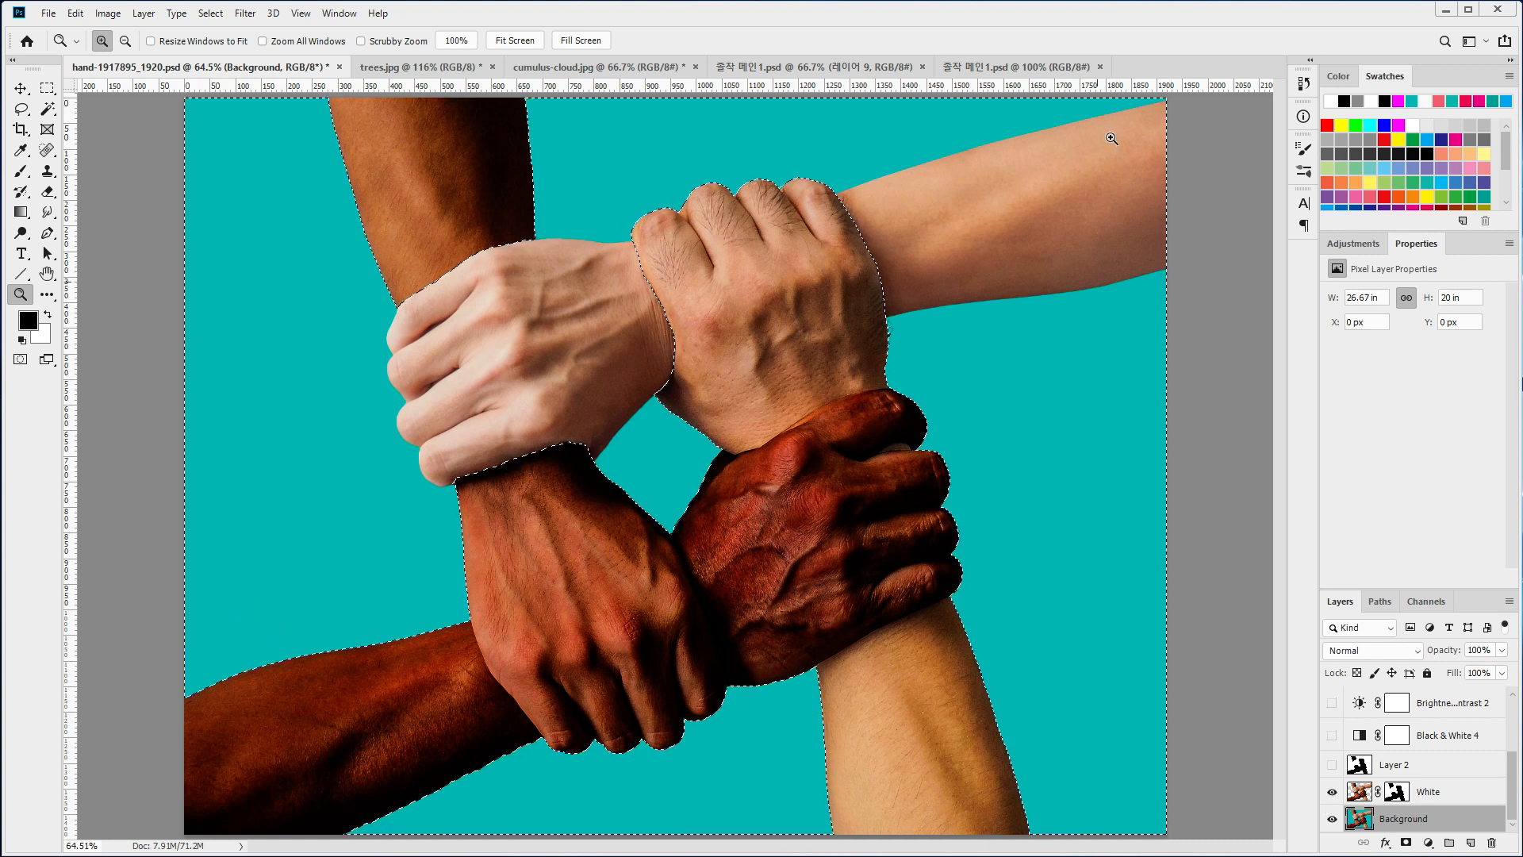
pyautogui.click(1332, 736)
pyautogui.click(1332, 703)
pyautogui.scroll(3, 1326, 711)
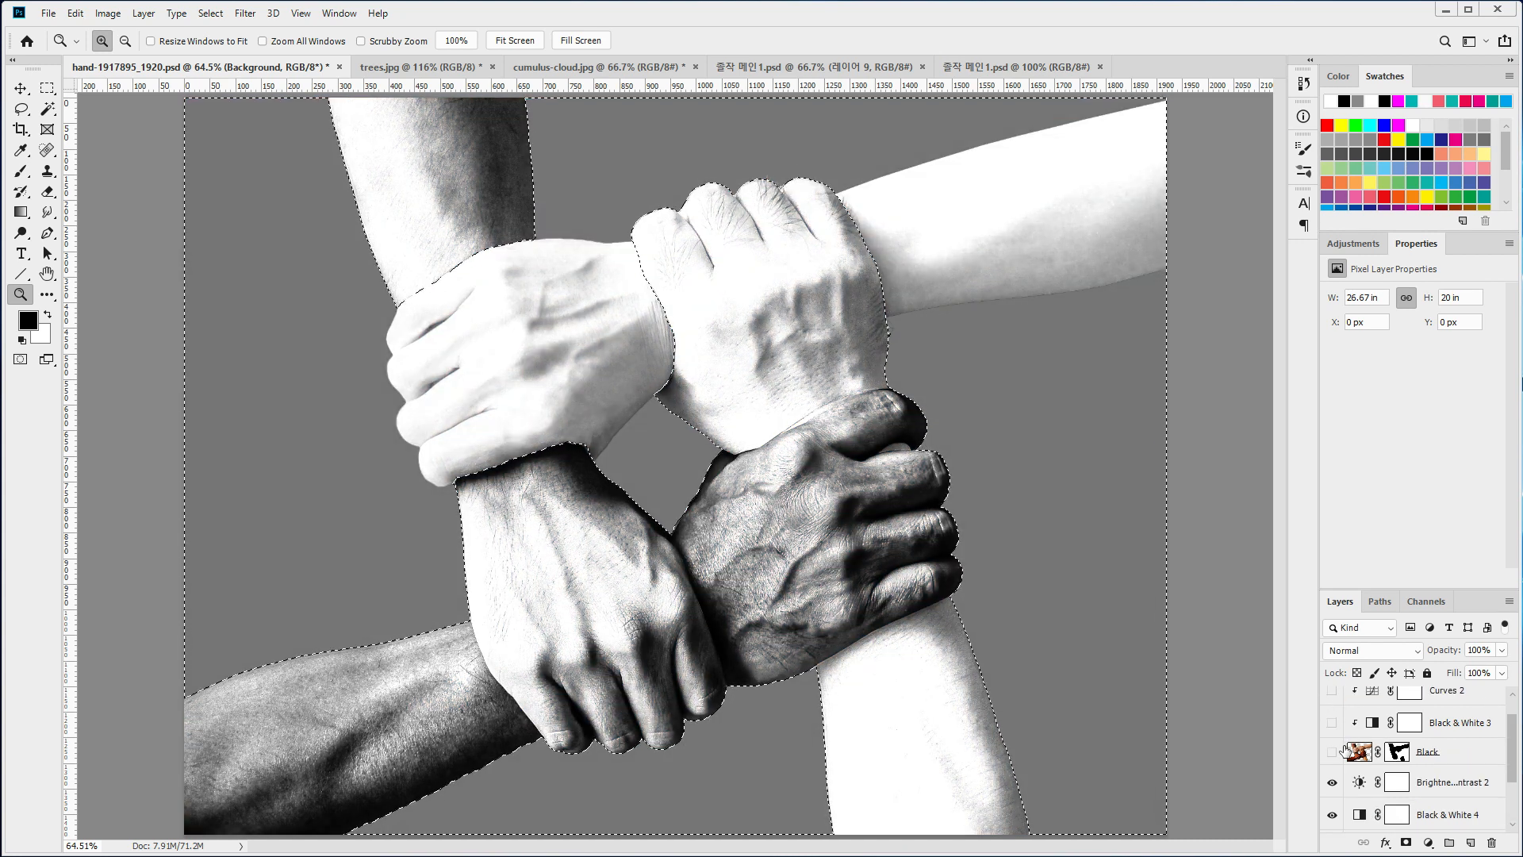
pyautogui.click(1332, 752)
pyautogui.click(1332, 723)
pyautogui.click(1333, 691)
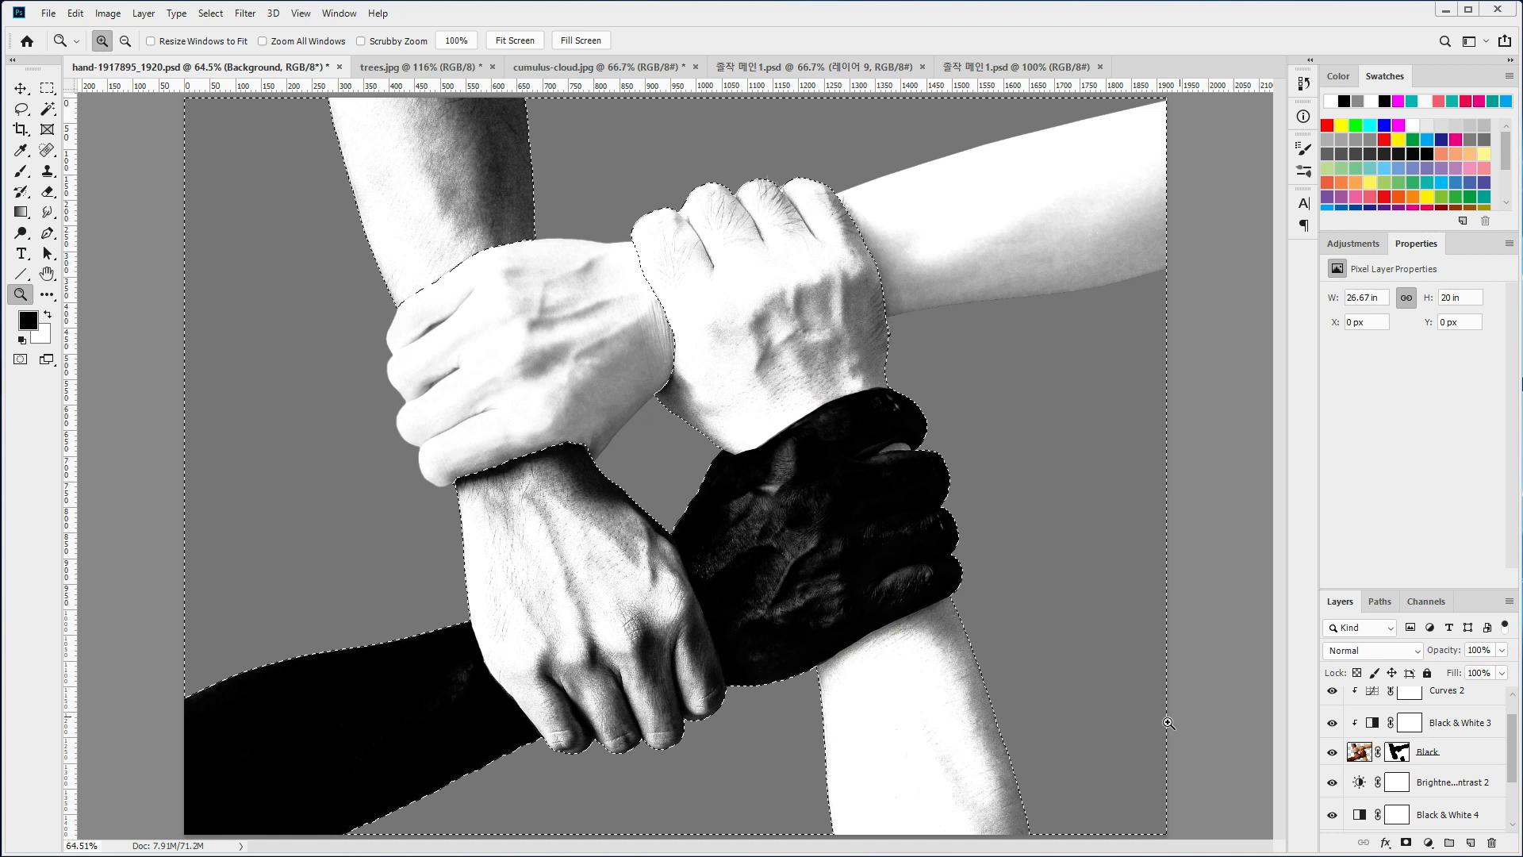
pyautogui.scroll(1, 1349, 761)
pyautogui.scroll(-3, 1396, 758)
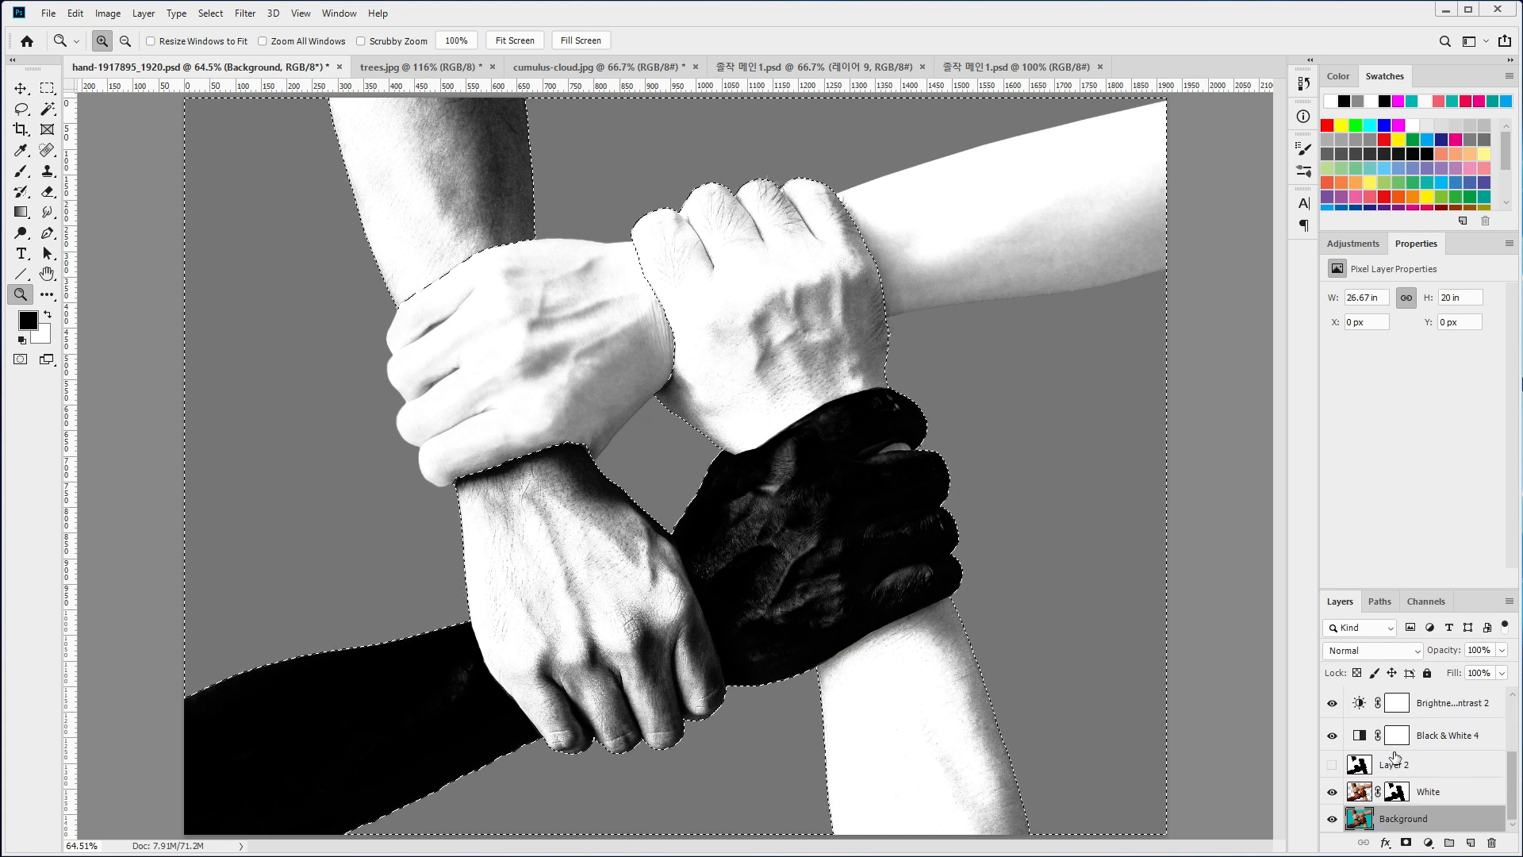
# - Delete Layer 2, clip the Black & White 4 and Brightness/Contrast 2 adjustments to the White layer, and deselect everything
pyautogui.moveTo(1420, 766); pyautogui.dragTo(1492, 843)
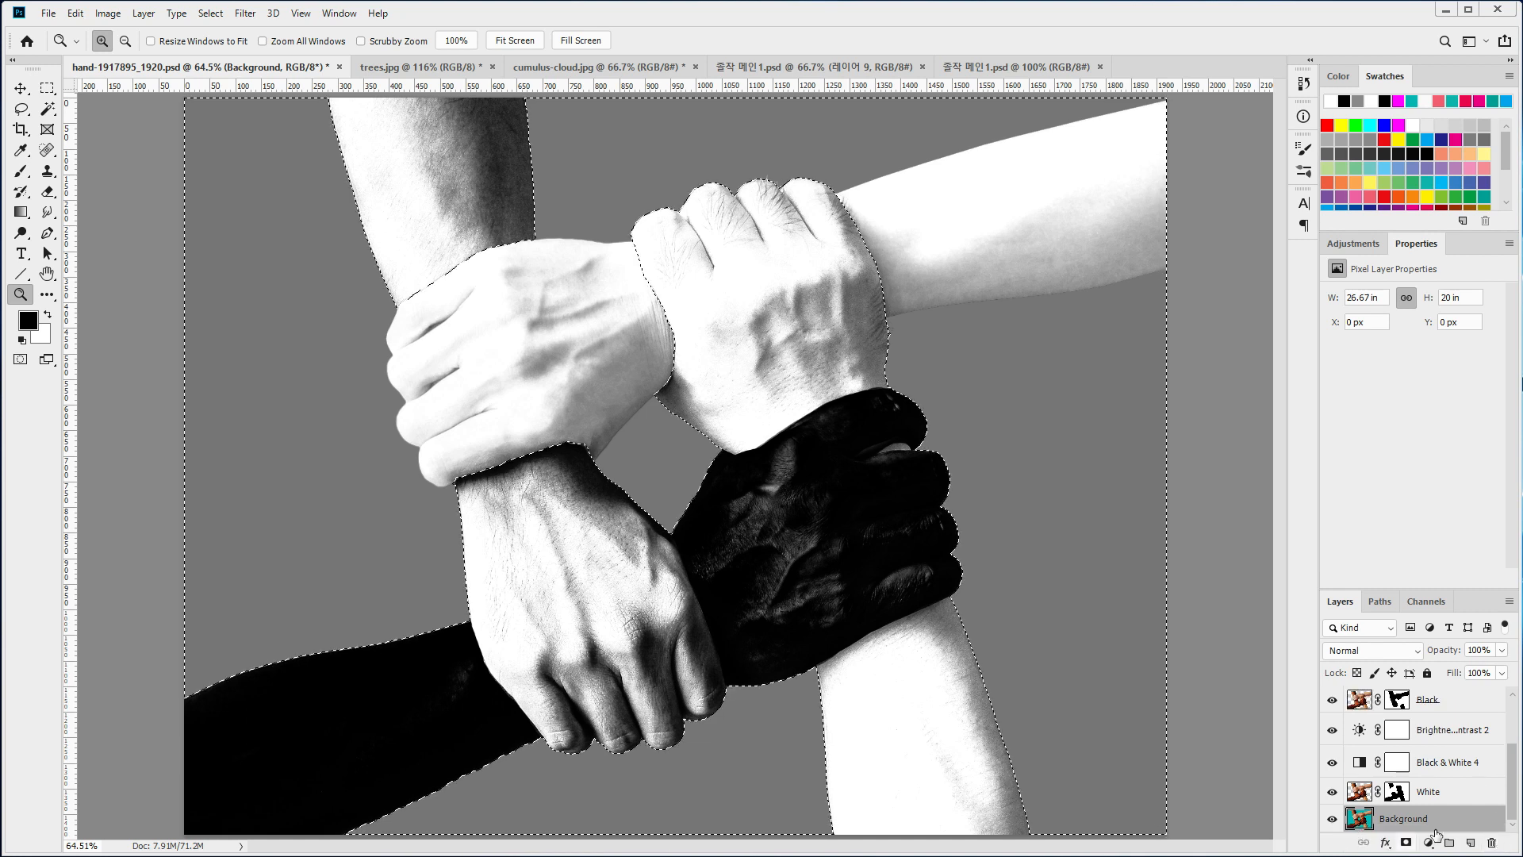
pyautogui.click(1372, 762)
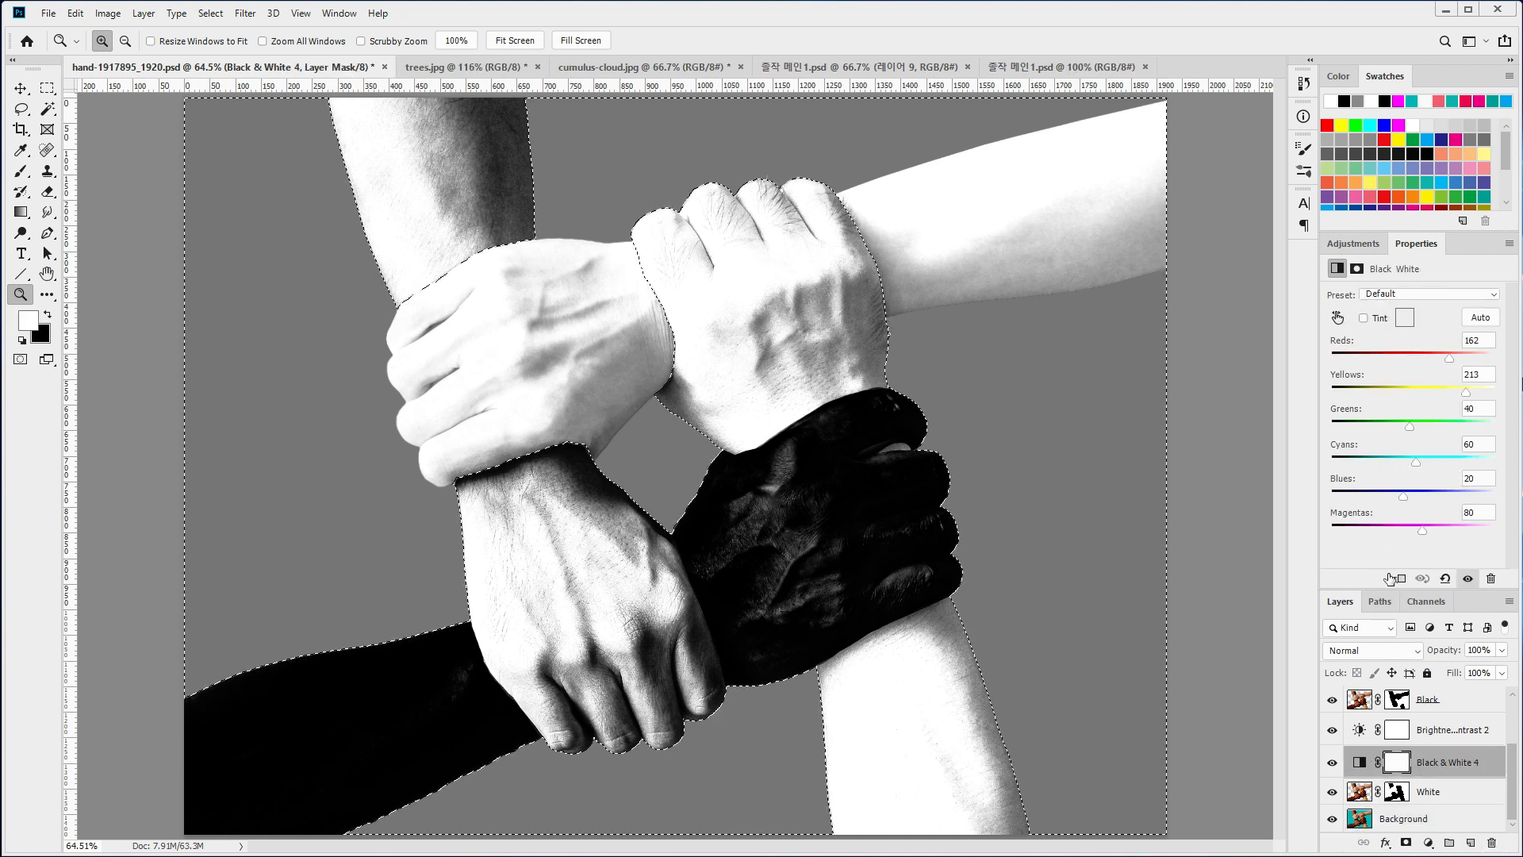
pyautogui.click(1399, 579)
pyautogui.click(1362, 731)
pyautogui.click(1399, 578)
pyautogui.hotkey('ctrl', 'd')
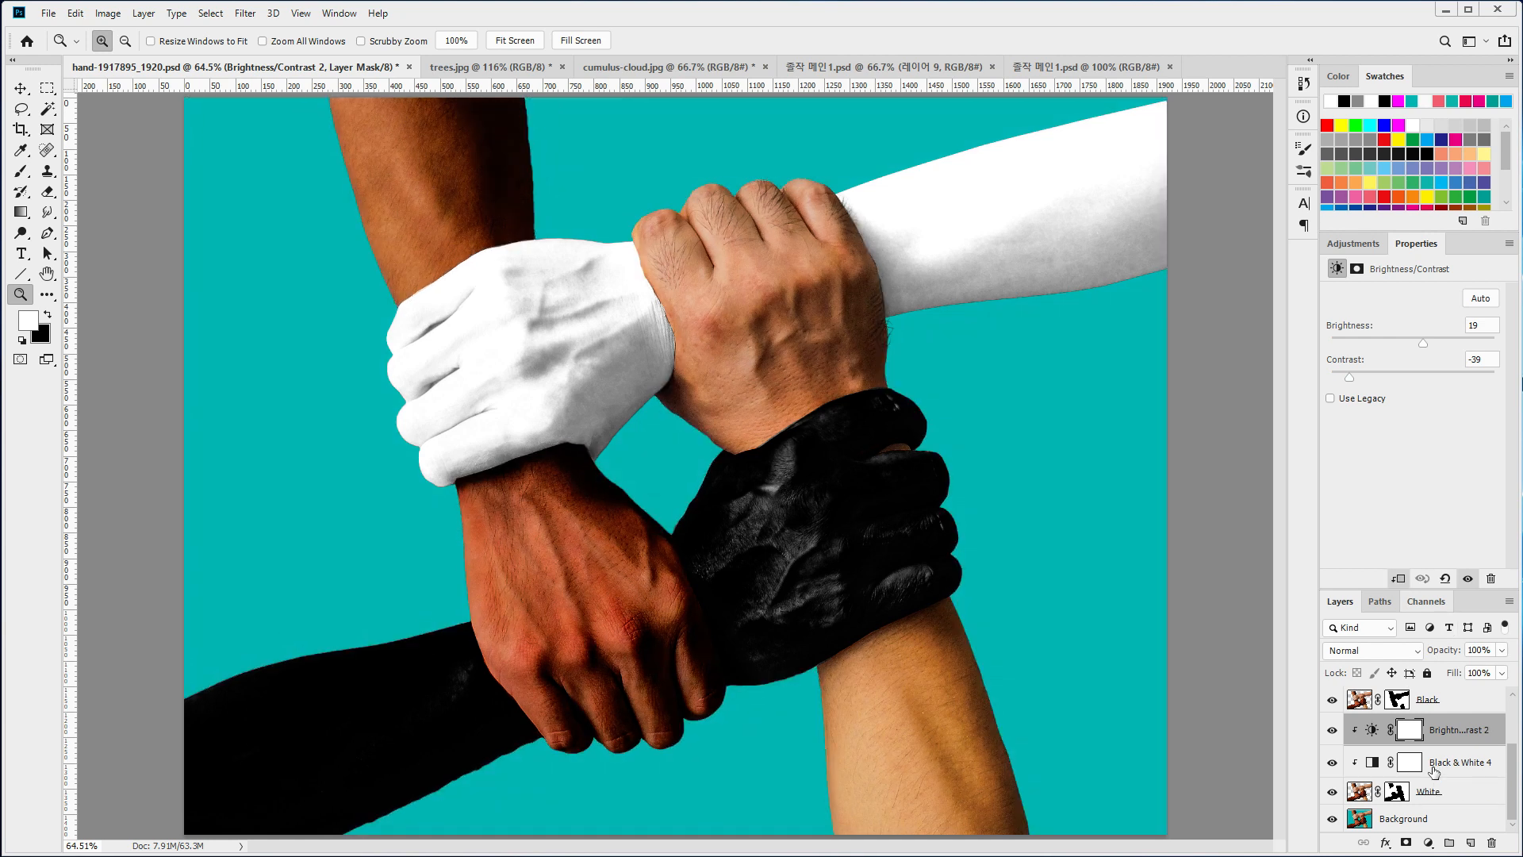